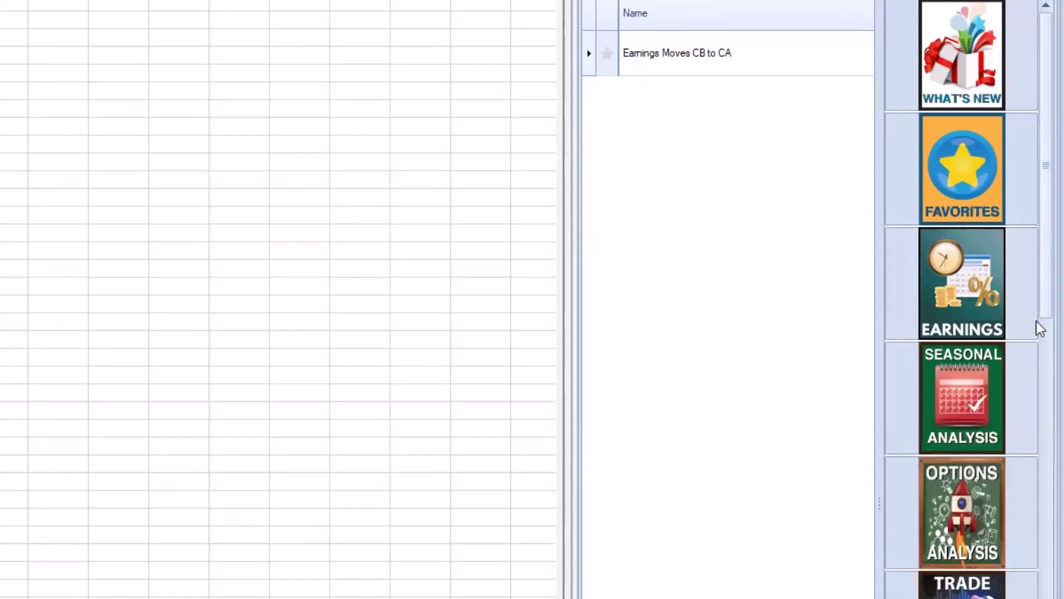
Step: Browse the template categories and locate the Earnings Moves CB to CA template
scroll(1040, 328, "down", 20)
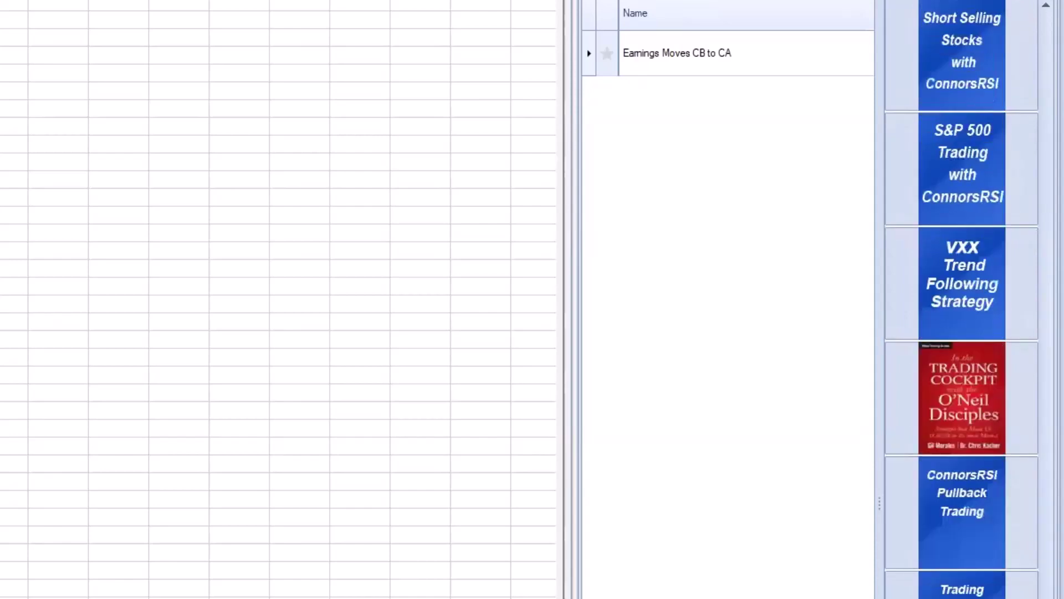
scroll(961, 299, "up", 1)
scroll(962, 299, "down", 1)
scroll(1038, 459, "up", 20)
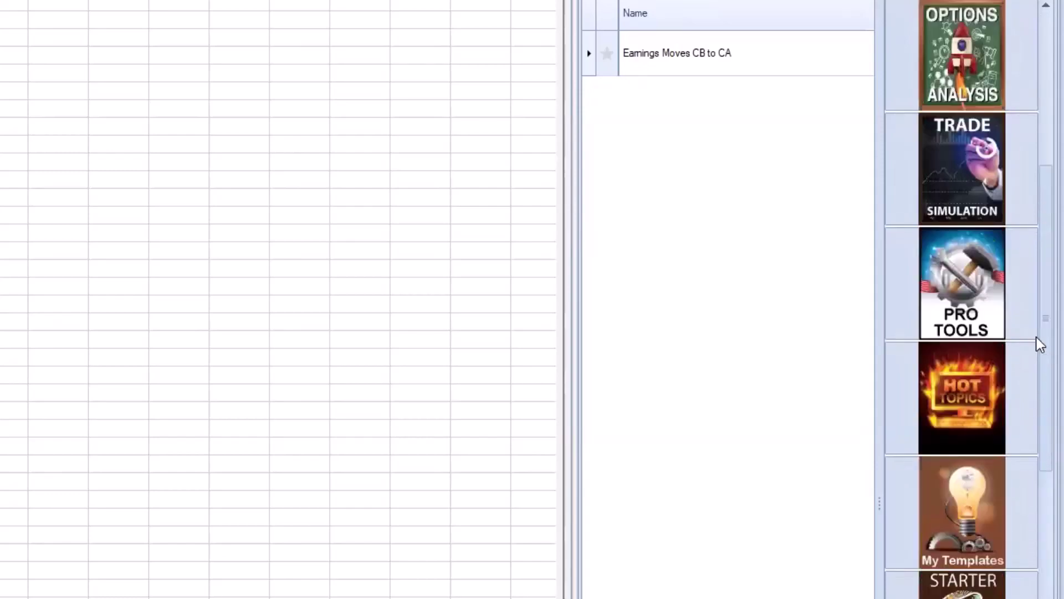
left_click_drag(1036, 311, 1038, 216)
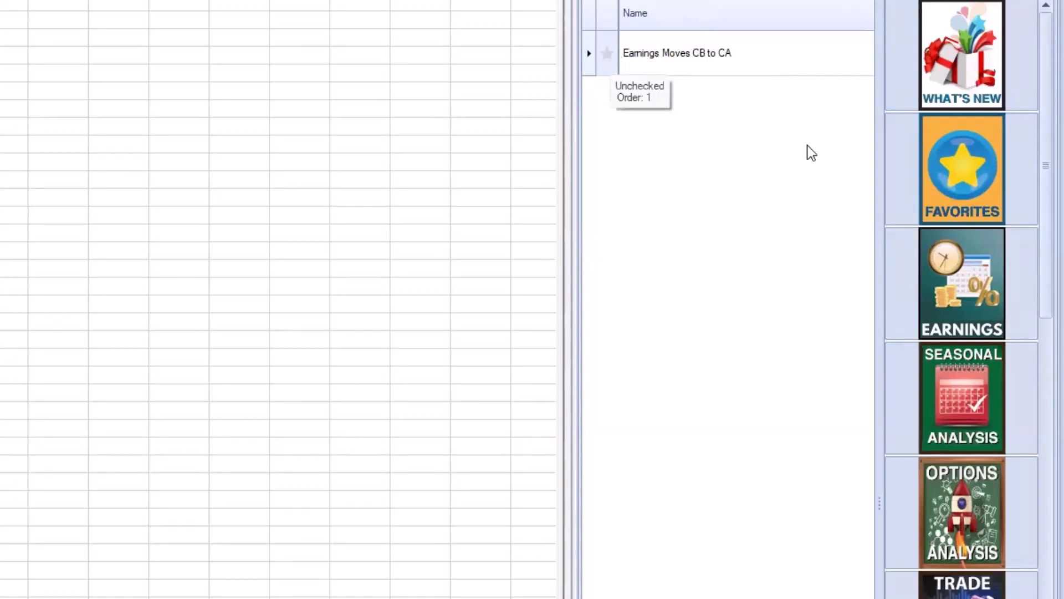
left_click(606, 52)
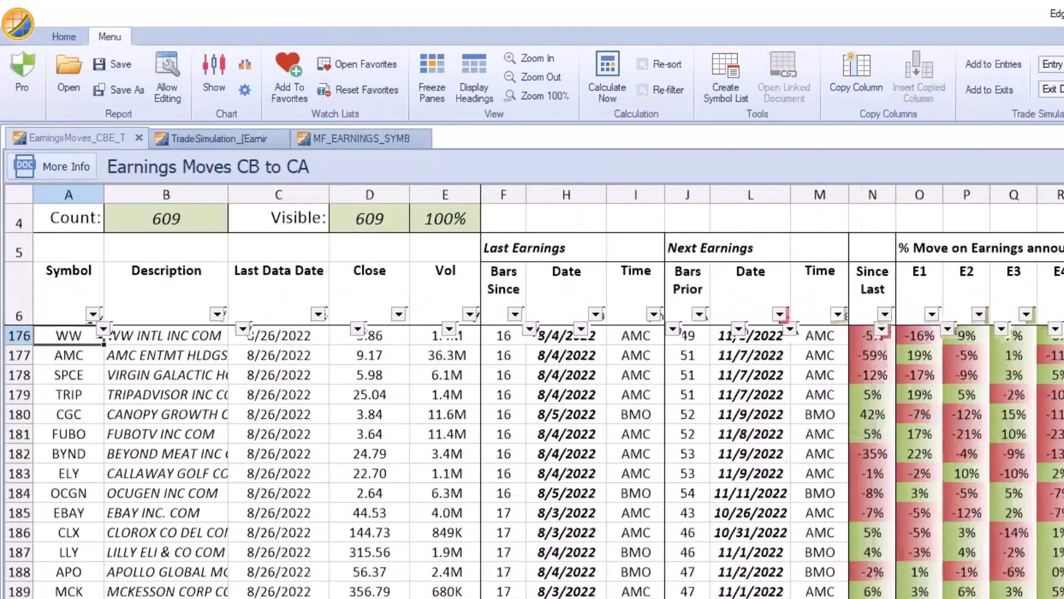
Step: Sort the Earnings Moves CB to CA report by Bars Prior to the next earnings, soonest first
scroll(533, 388, "up", 1)
scroll(803, 388, "right", 1)
scroll(804, 443, "left", 1)
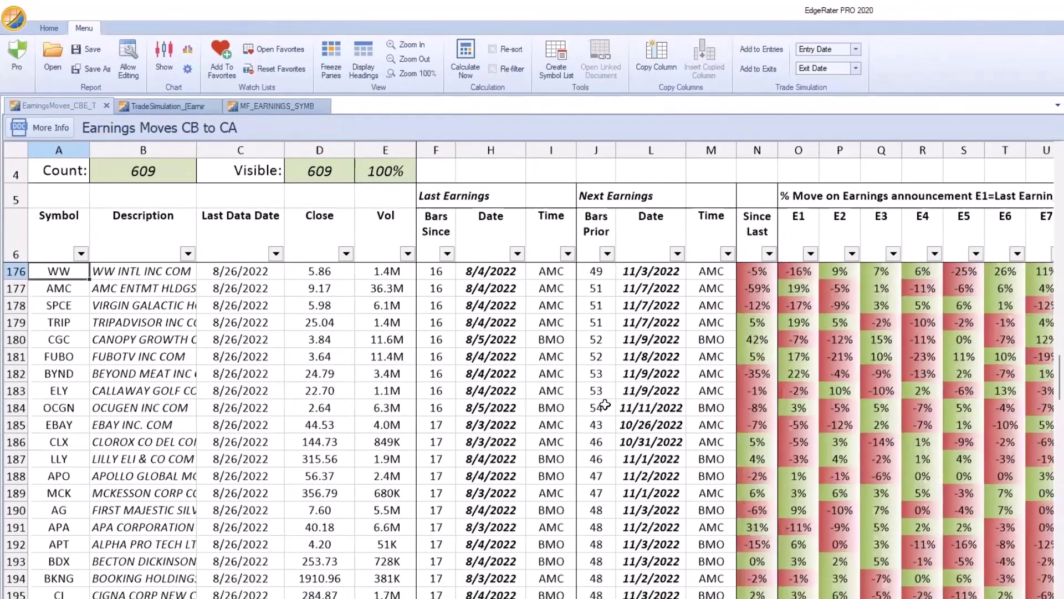
scroll(813, 322, "up", 20)
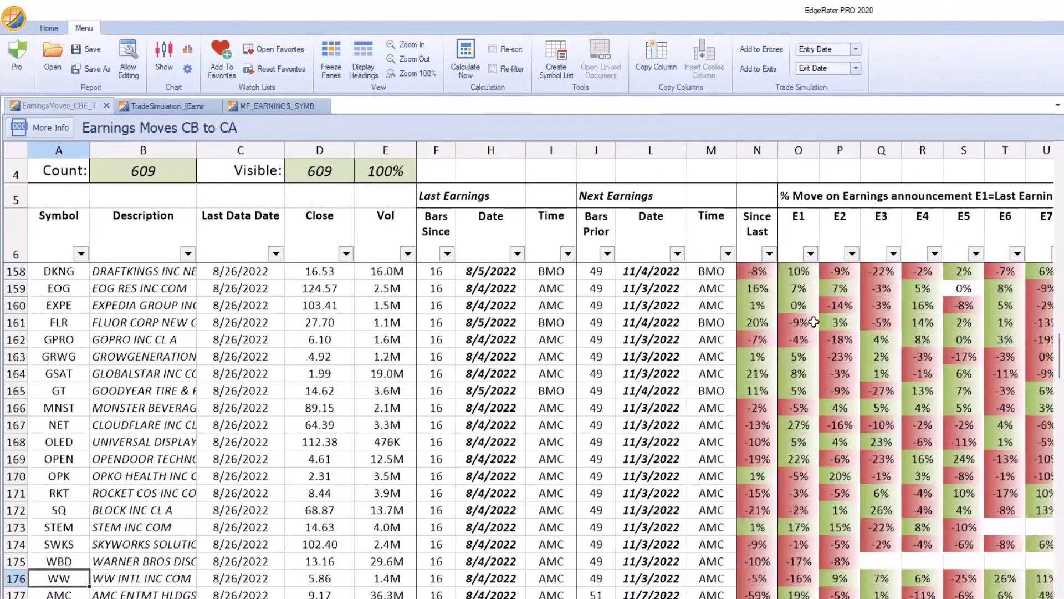
scroll(818, 316, "up", 20)
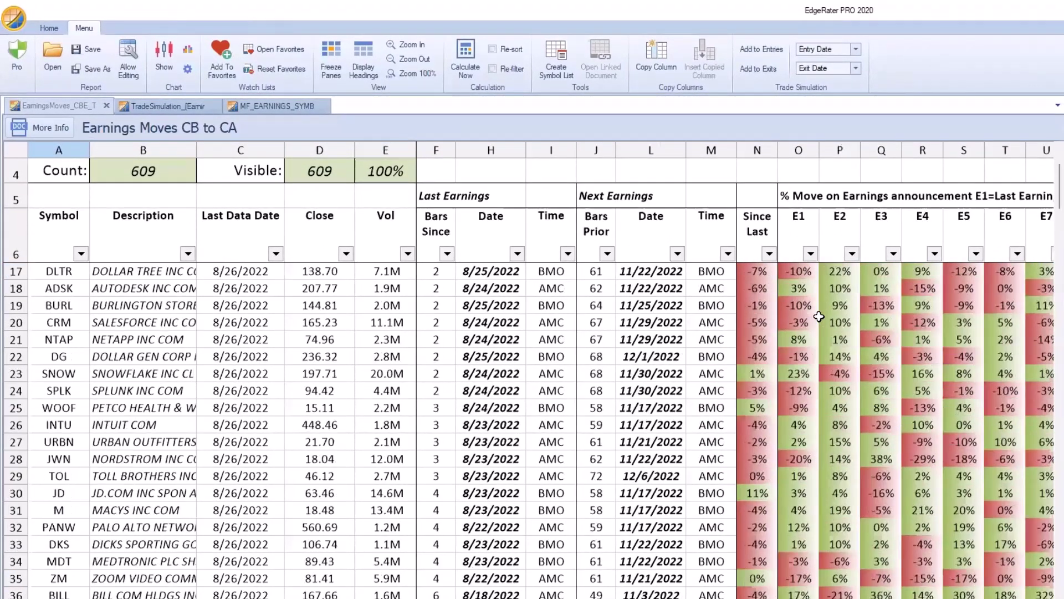
scroll(819, 316, "up", 4)
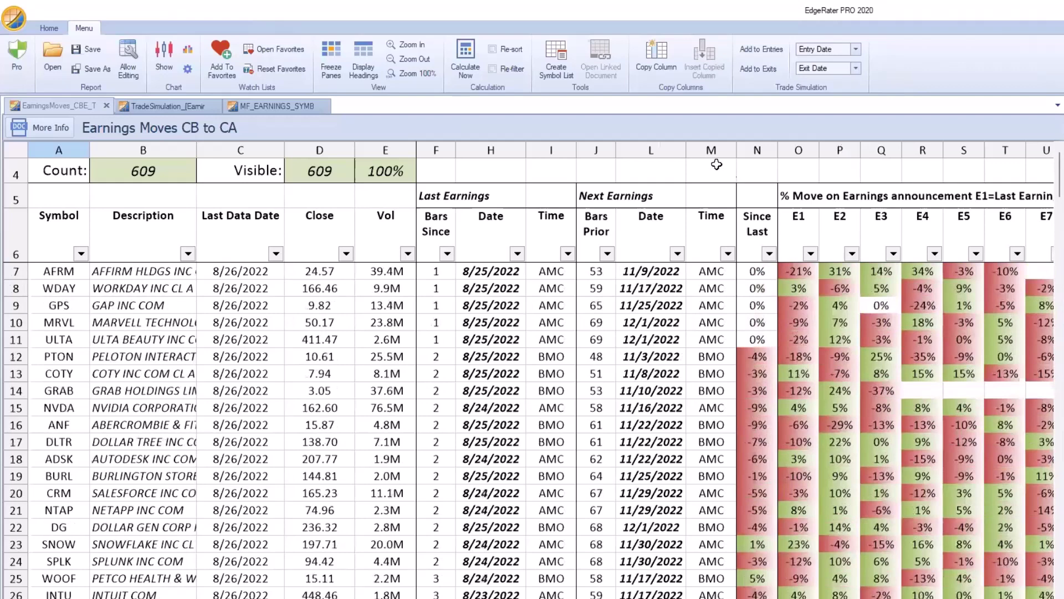
left_click(593, 232)
left_click(593, 232)
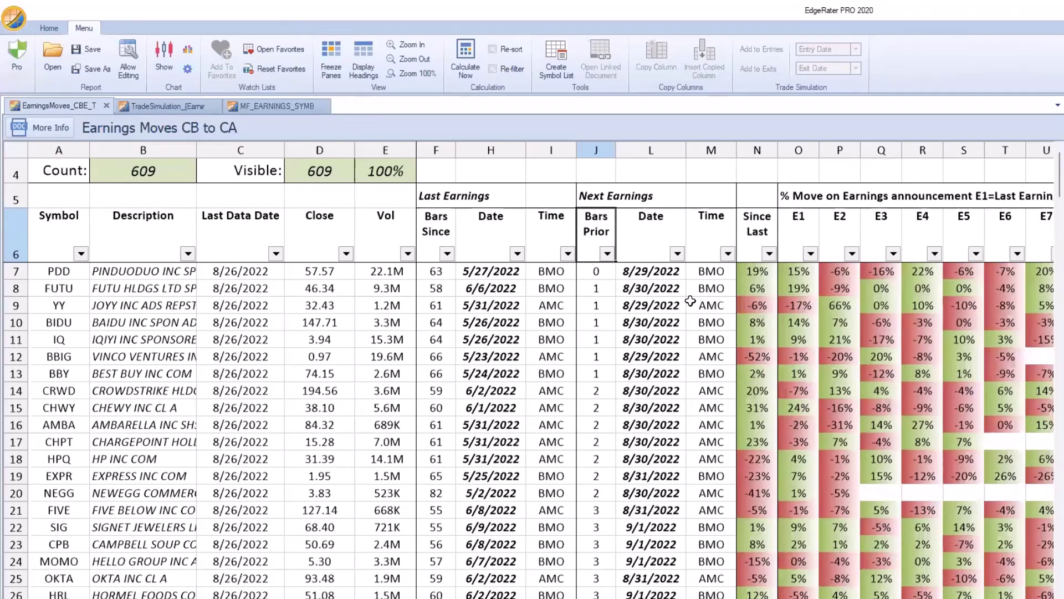
Step: Look through the sorted report to review the symbols and their upcoming earnings dates
scroll(692, 300, "down", 9)
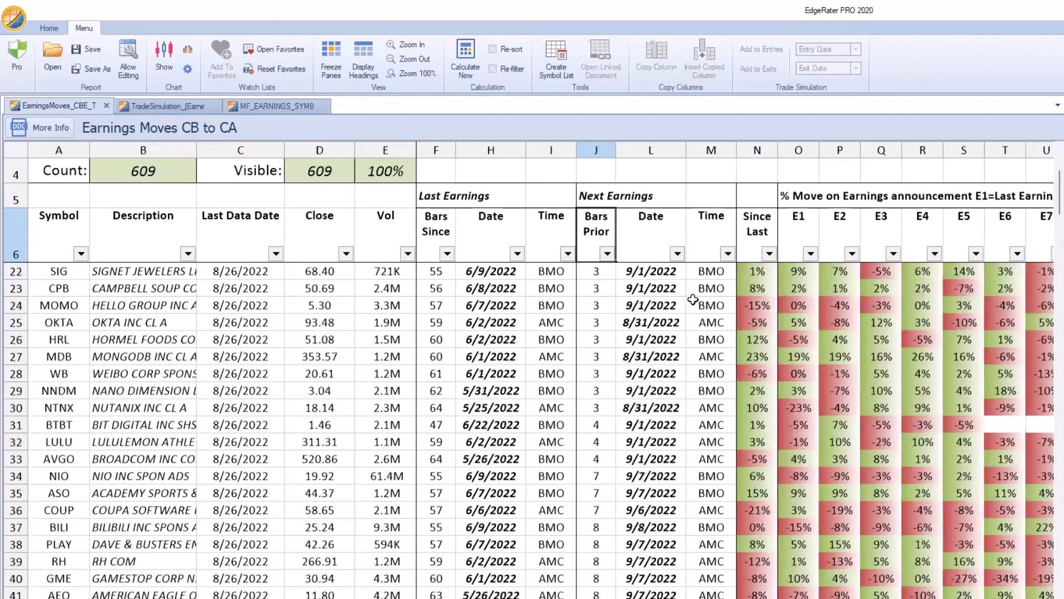
scroll(693, 299, "up", 5)
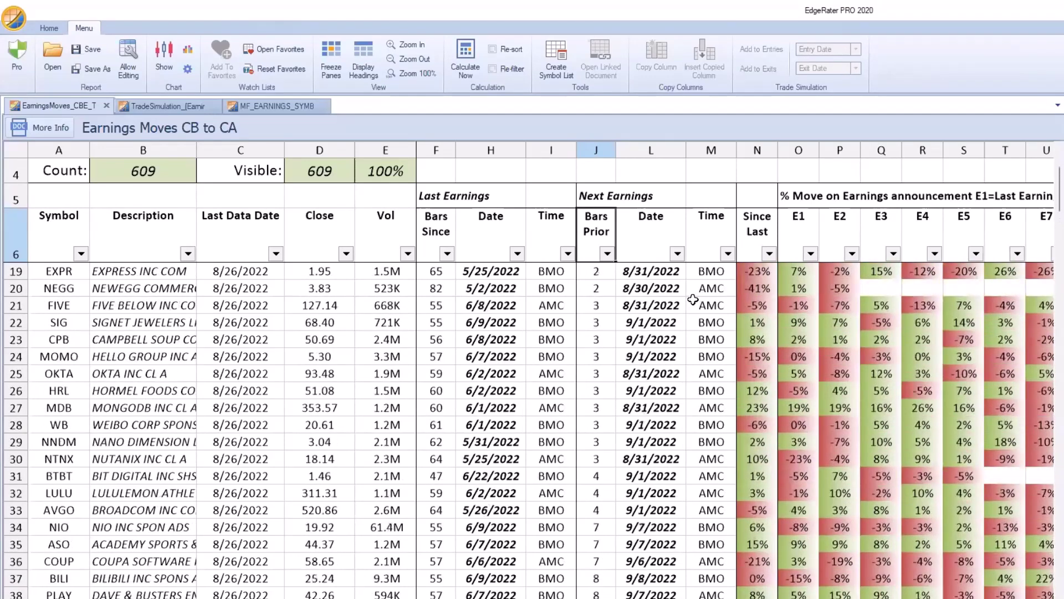
scroll(695, 299, "down", 8)
scroll(697, 298, "down", 4)
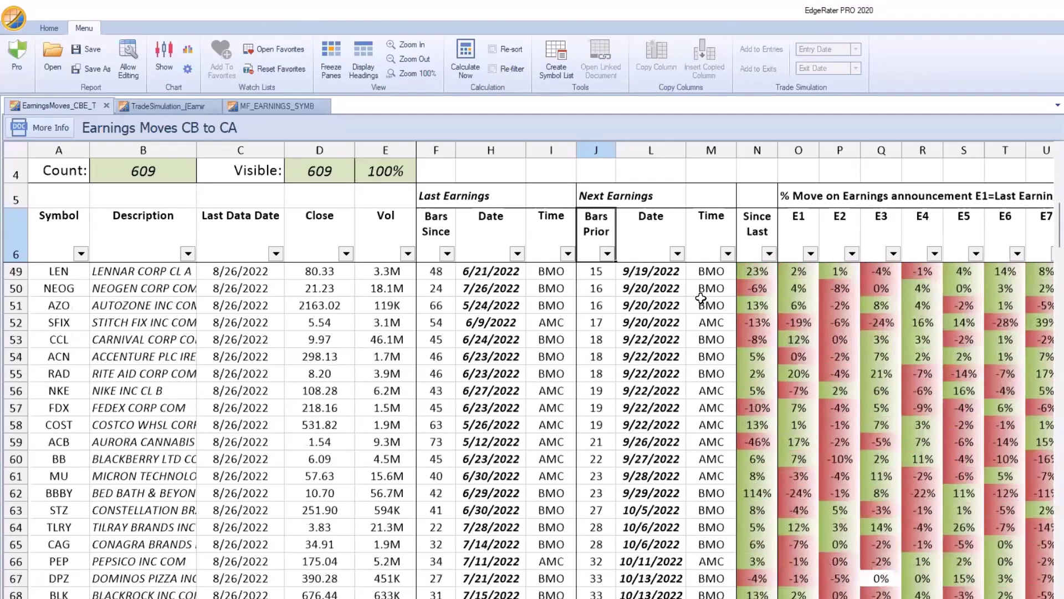
scroll(701, 298, "down", 2)
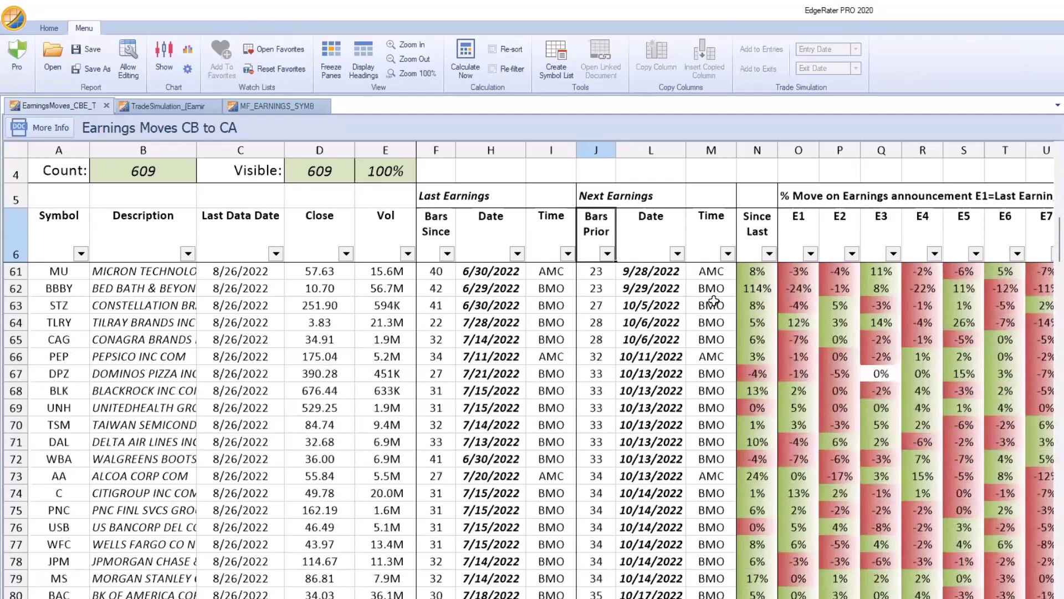
left_click_drag(1061, 253, 1059, 598)
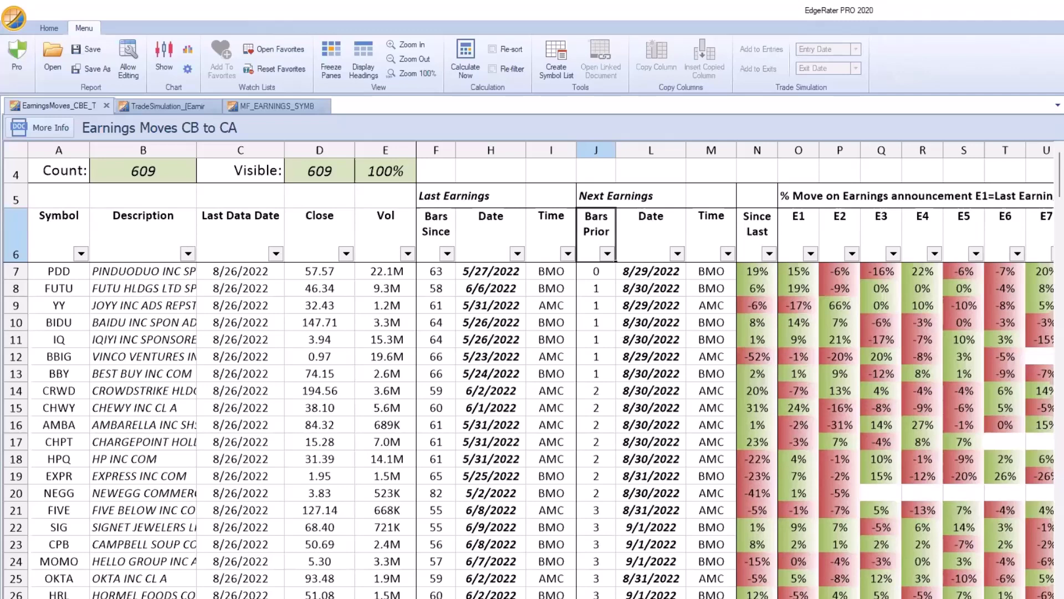
Step: Adjust the split between report and chart, zoom in on the WW chart, and show the % Move on Earnings columns E1 to E14
left_click_drag(902, 306, 821, 316)
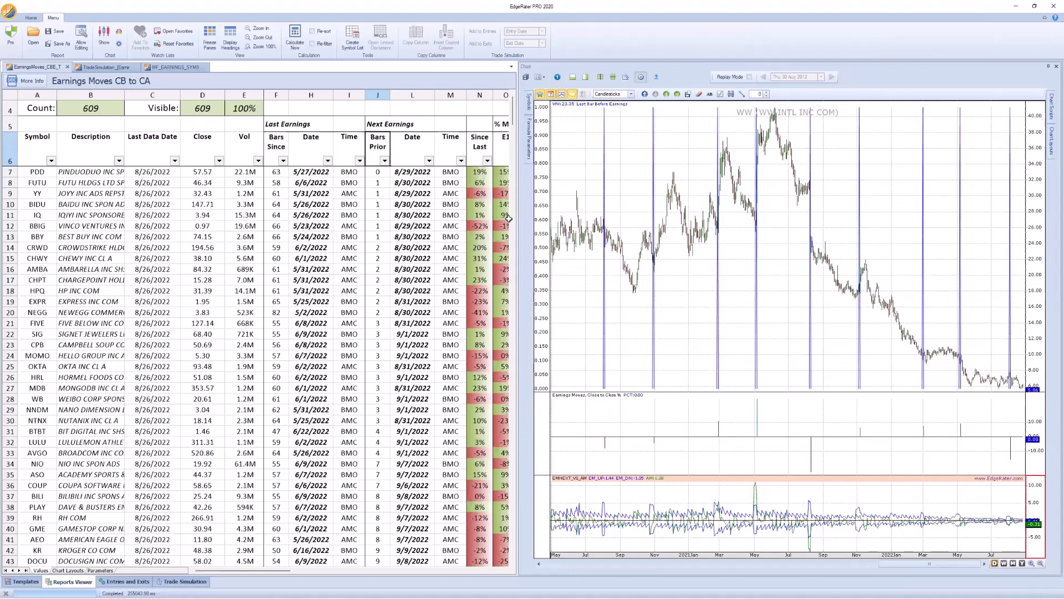
left_click_drag(502, 220, 484, 220)
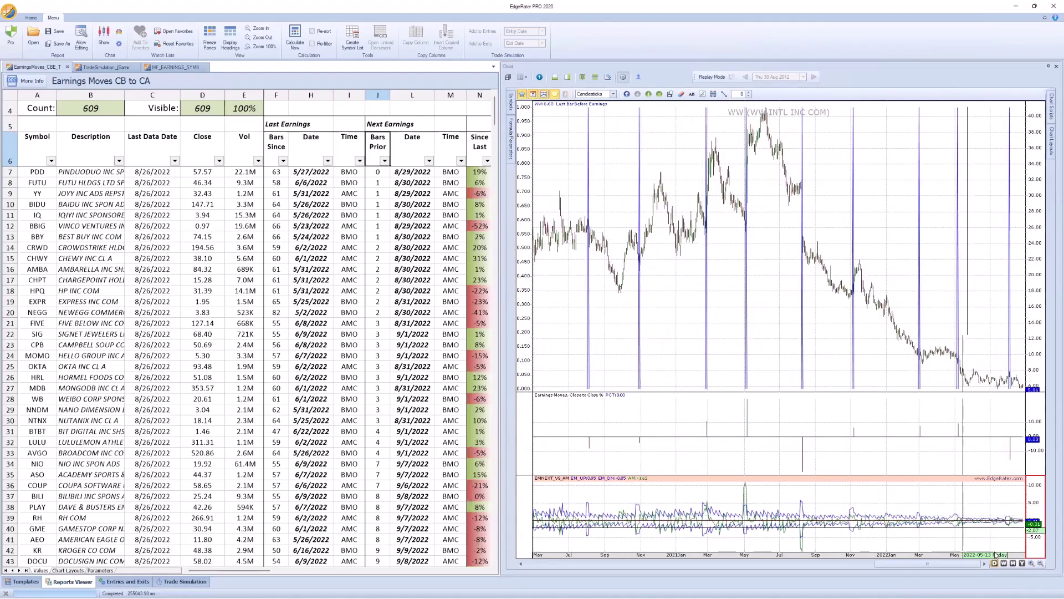
left_click(1032, 563)
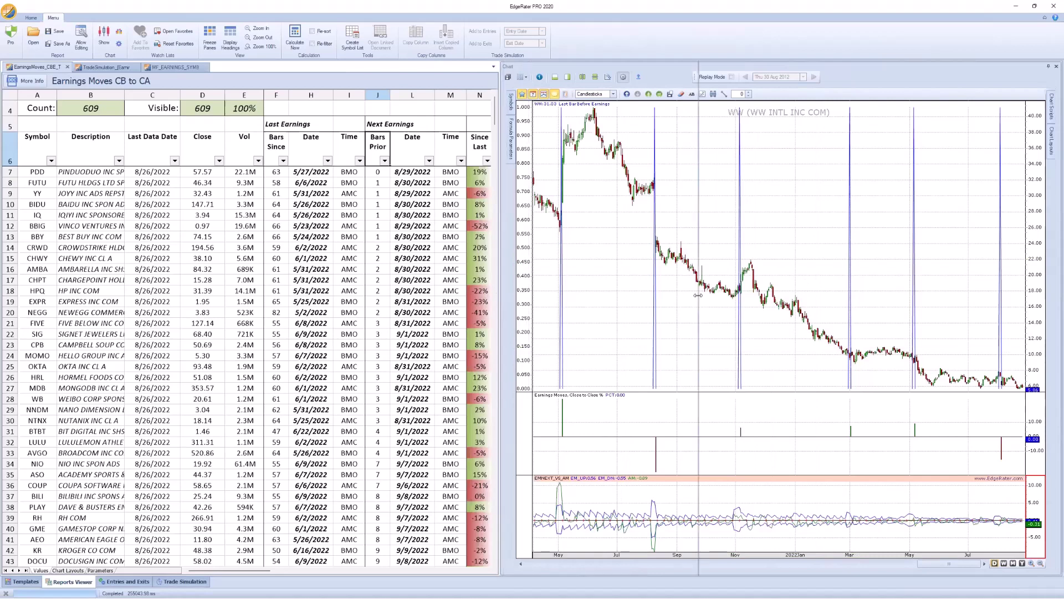
left_click_drag(698, 294, 698, 295)
left_click_drag(376, 571, 476, 573)
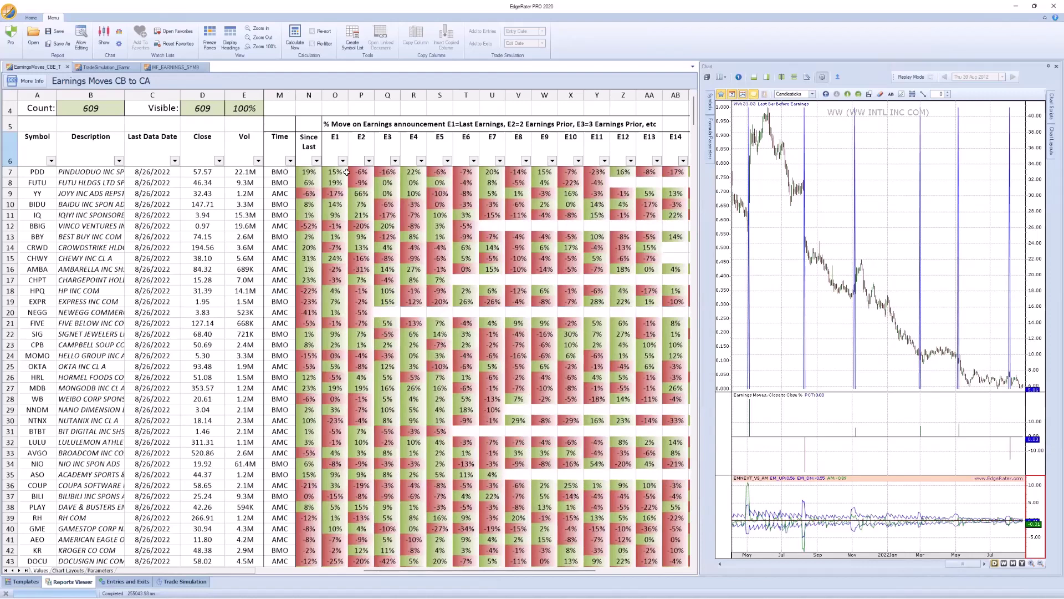
Step: Chart PDD from the first report row and zoom in on its most recent earnings announcement
left_click(308, 171)
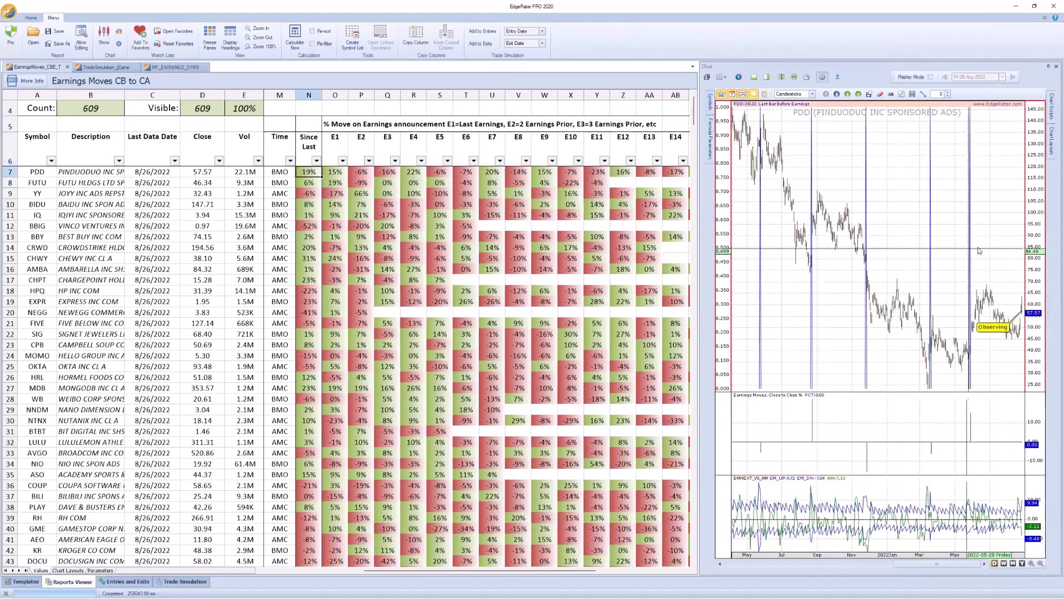
left_click(1032, 563)
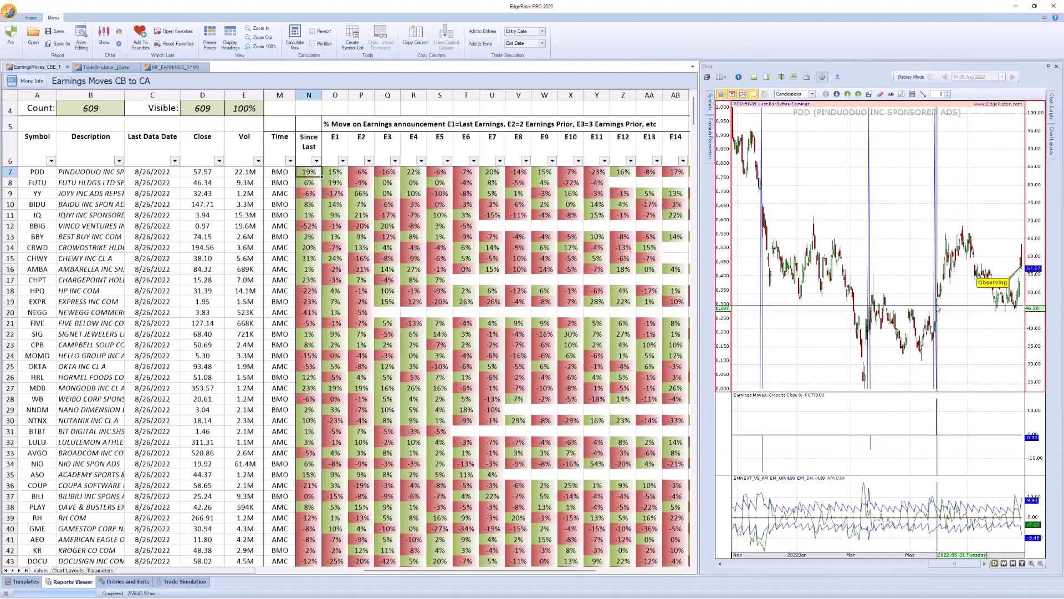
left_click(1031, 563)
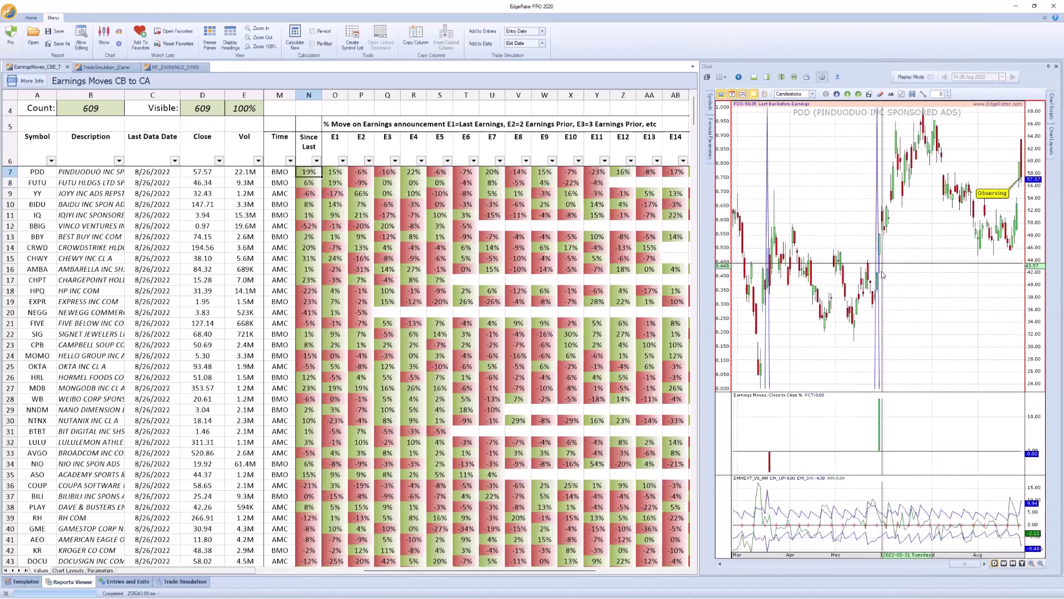
left_click(1031, 563)
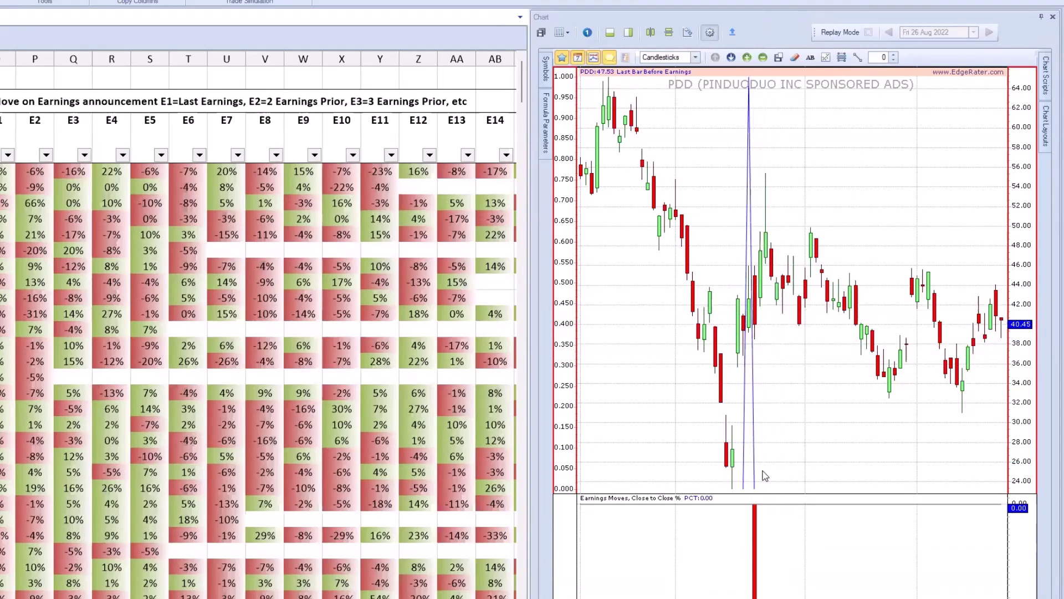
Step: Examine PDD's earlier earnings moves back through the chart history against its E1, E2 and older percentages, and return to the latest bars
scroll(793, 277, "up", 10)
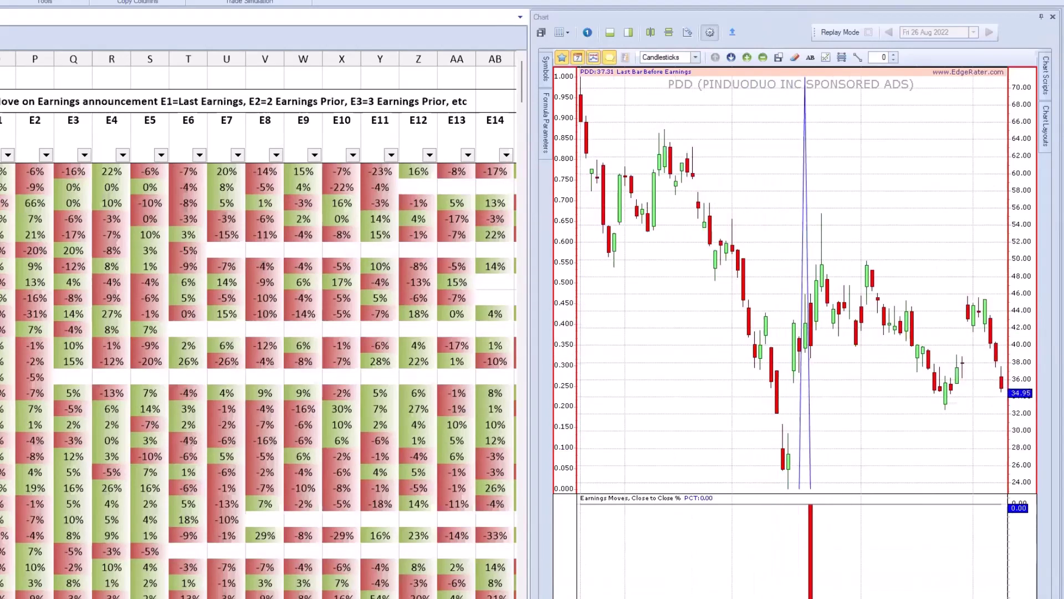
scroll(693, 315, "up", 3)
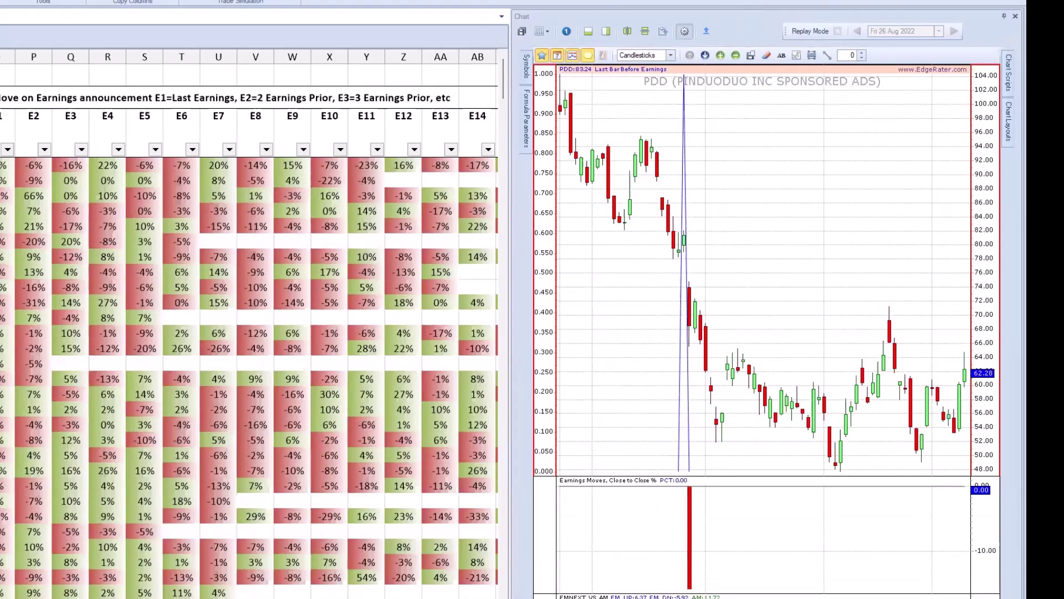
left_click(625, 222)
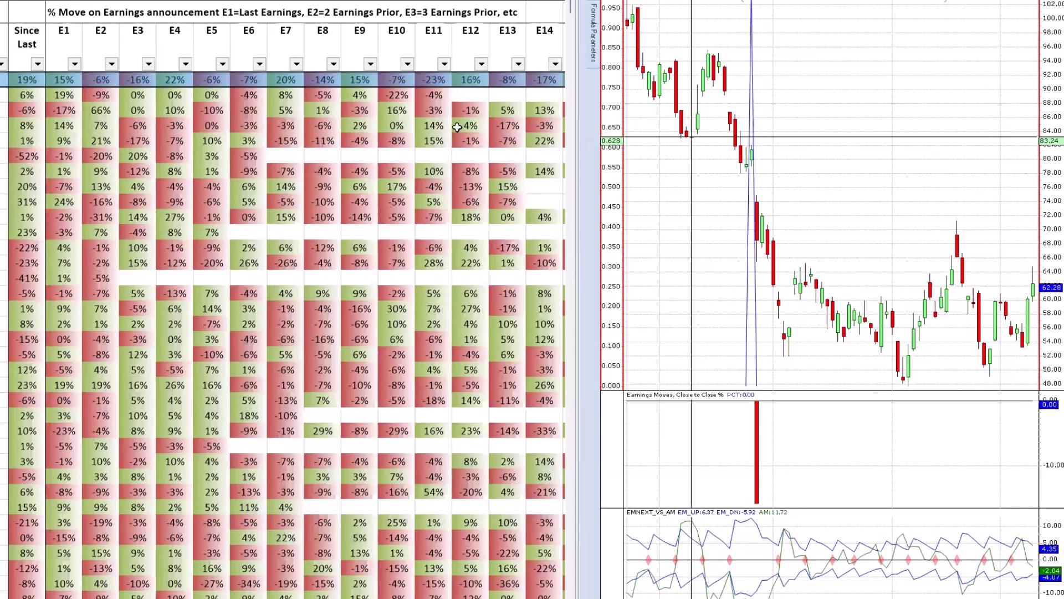
scroll(832, 194, "left", 10)
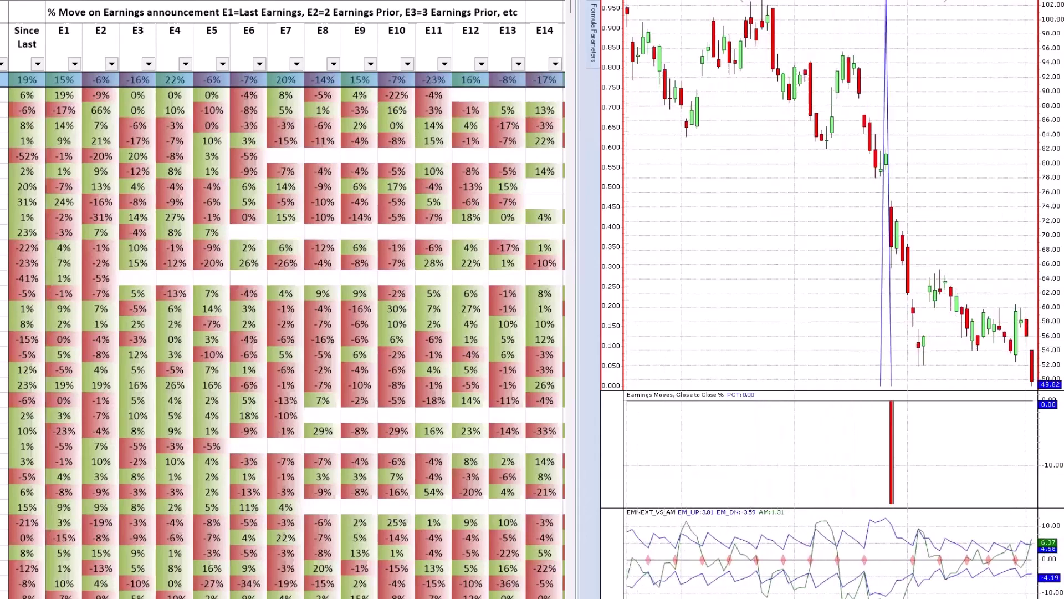
scroll(831, 194, "left", 5)
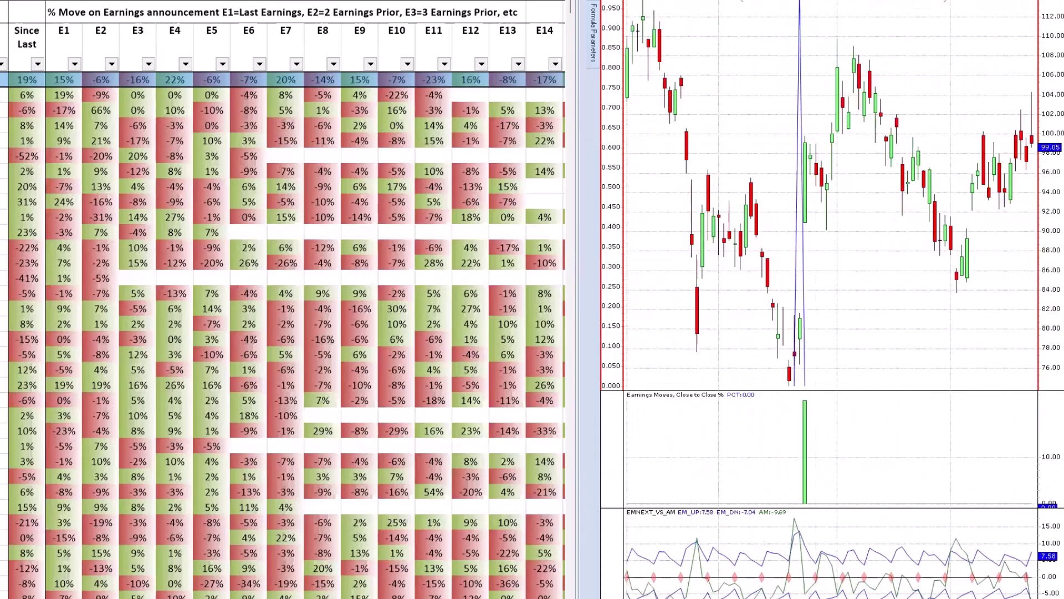
scroll(831, 194, "left", 3)
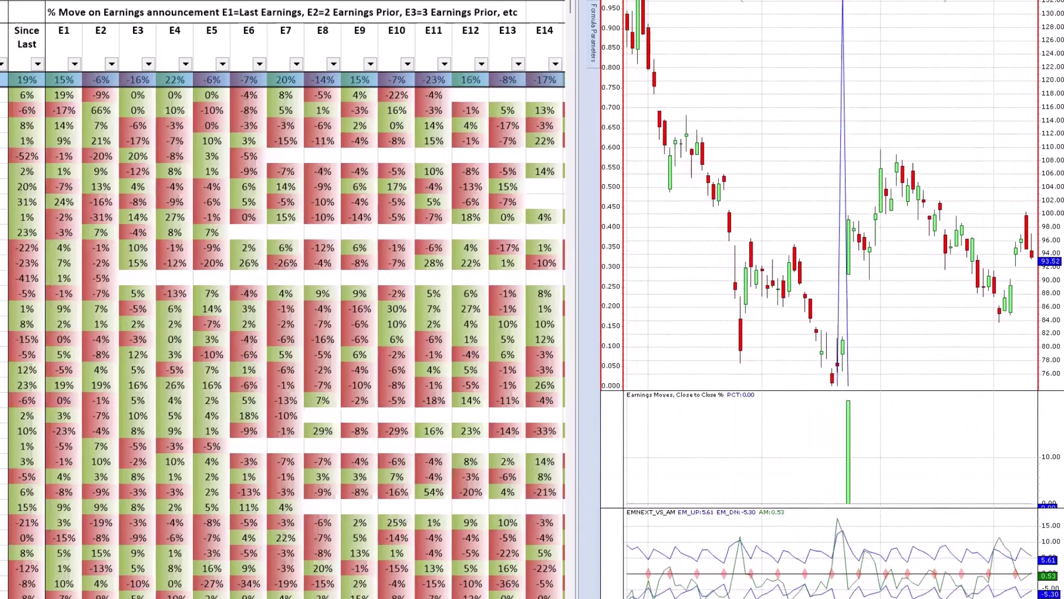
scroll(831, 194, "left", 1)
scroll(831, 194, "left", 17)
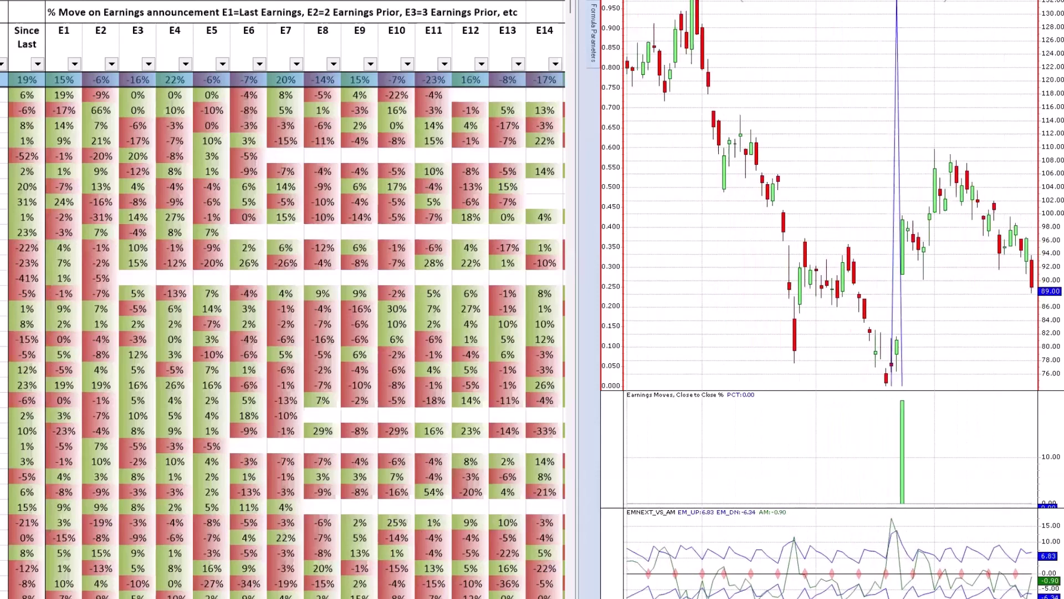
scroll(831, 194, "left", 13)
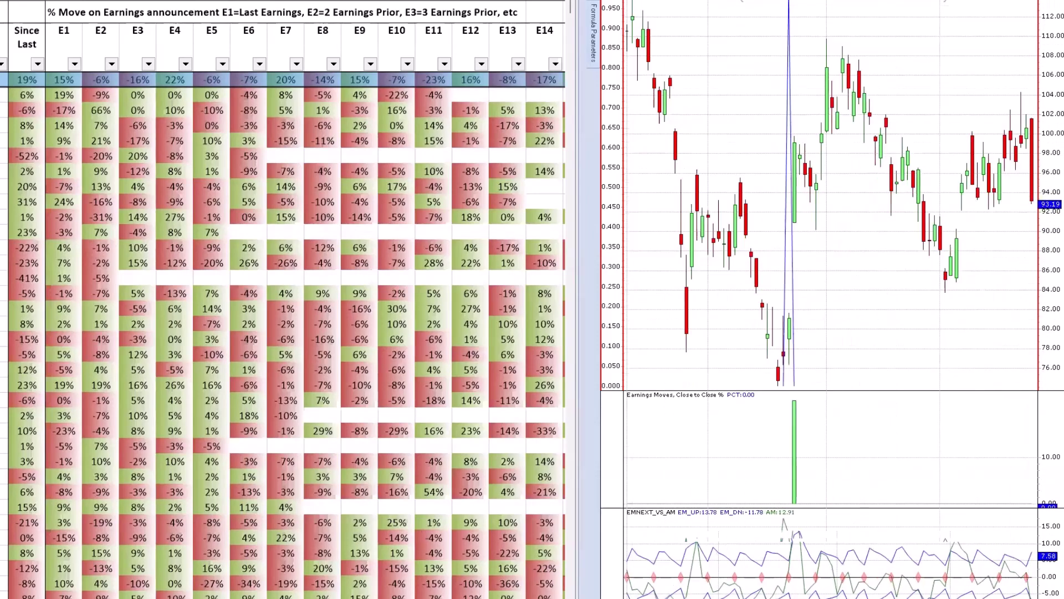
scroll(831, 194, "left", 12)
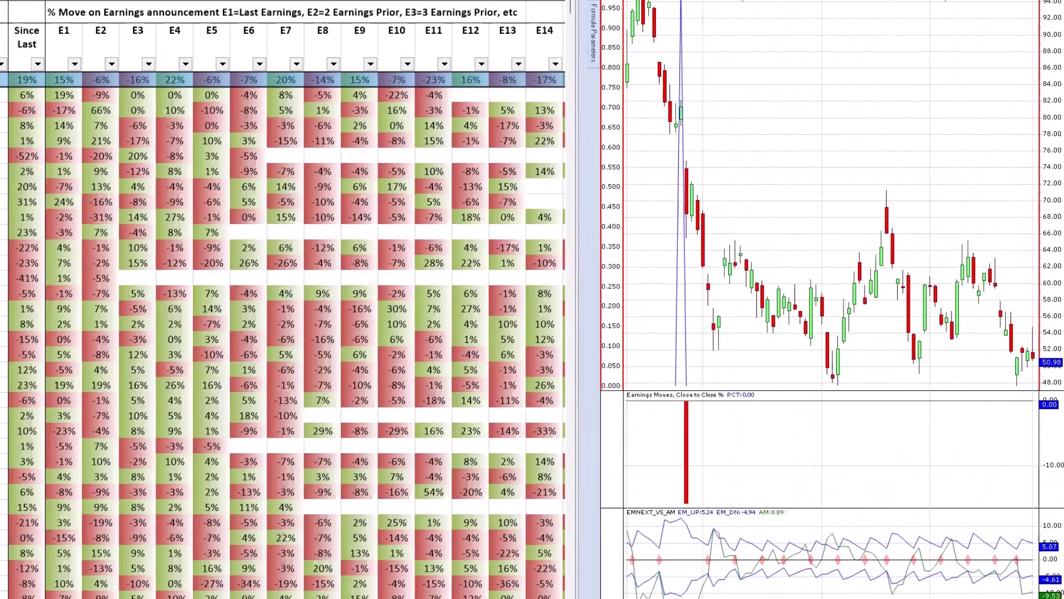
scroll(831, 194, "right", 20)
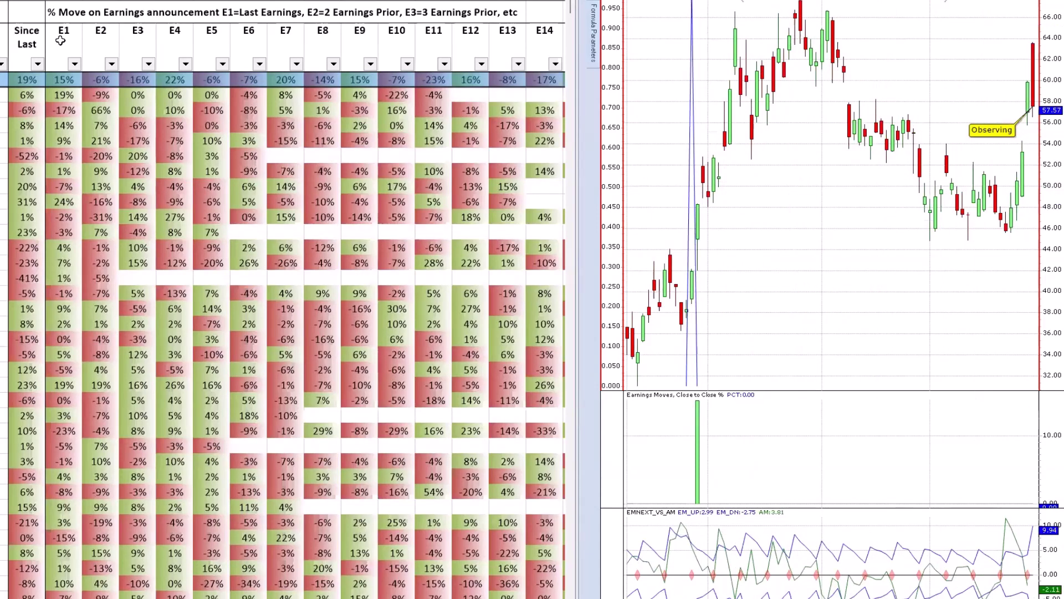
Step: Sort the report by Since Last from highest to lowest and chart BBBY
left_click(32, 53)
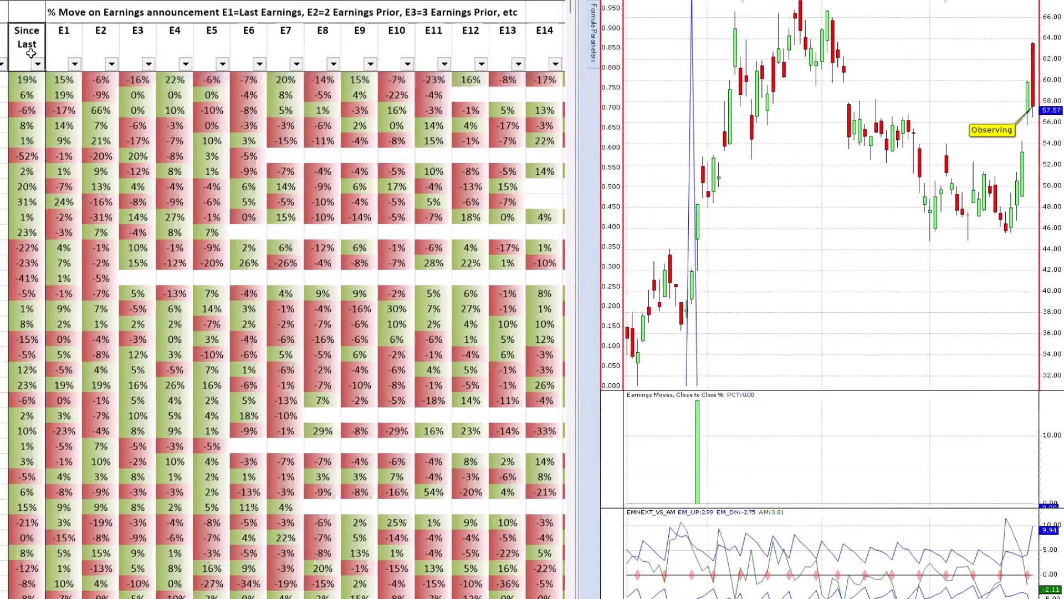
left_click(20, 54)
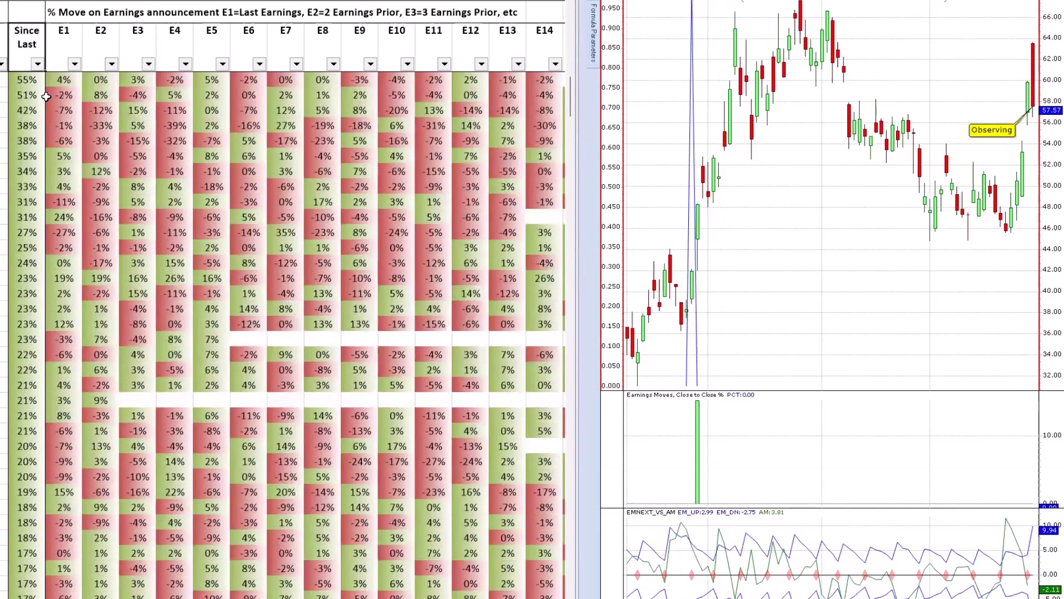
left_click(32, 96)
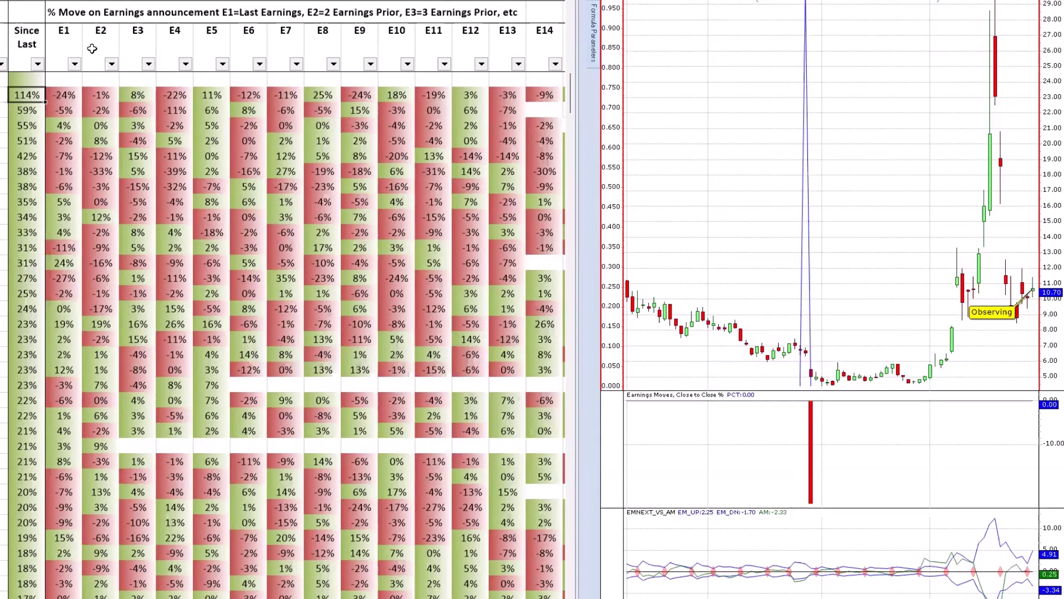
Step: Sort the report by E1 from highest to lowest and chart CVNA from the first row with values
left_click(67, 49)
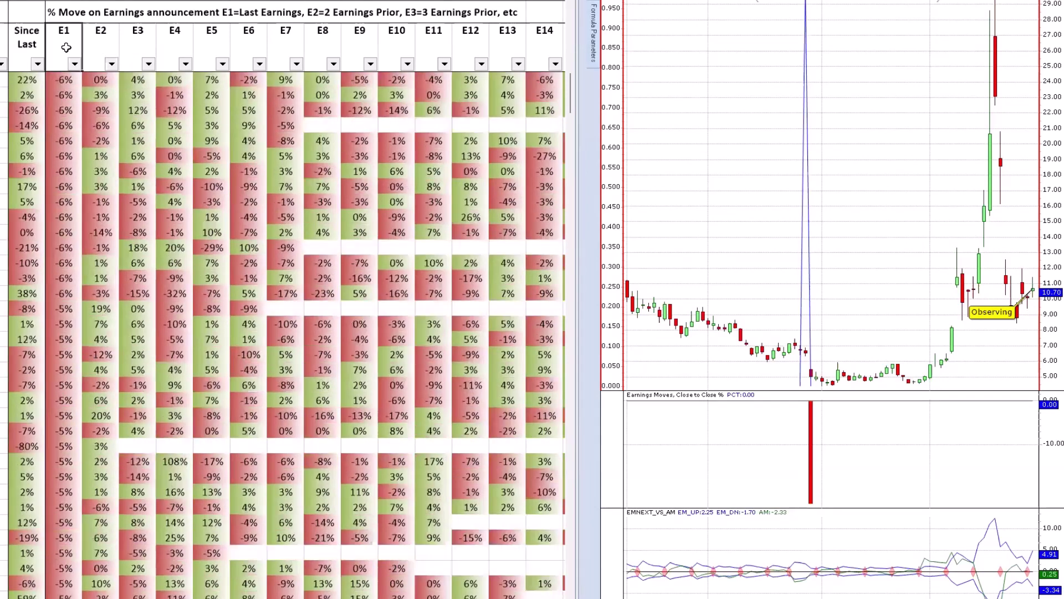
left_click(66, 48)
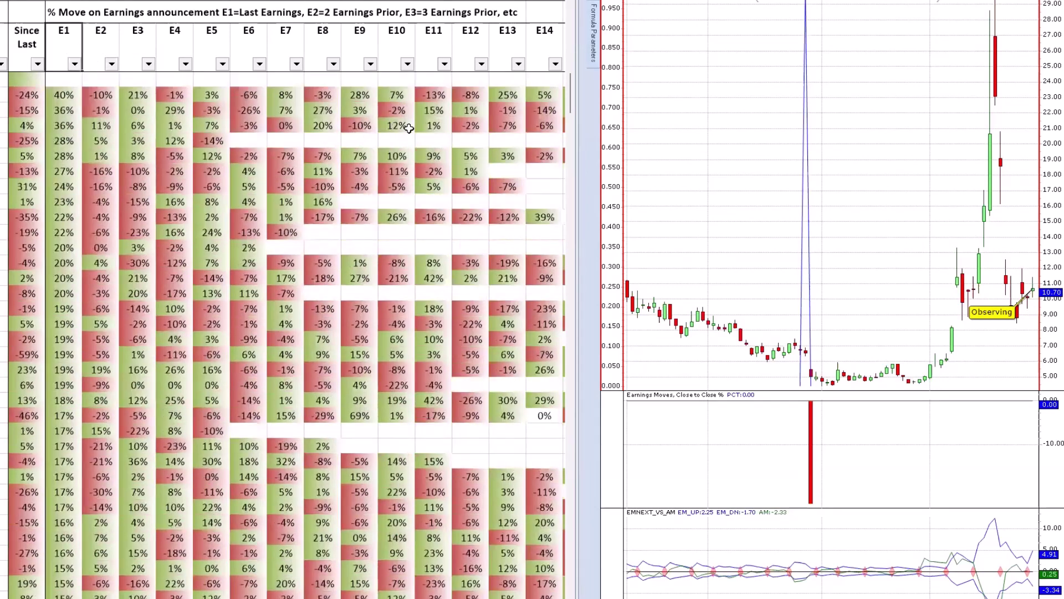
left_click(67, 97)
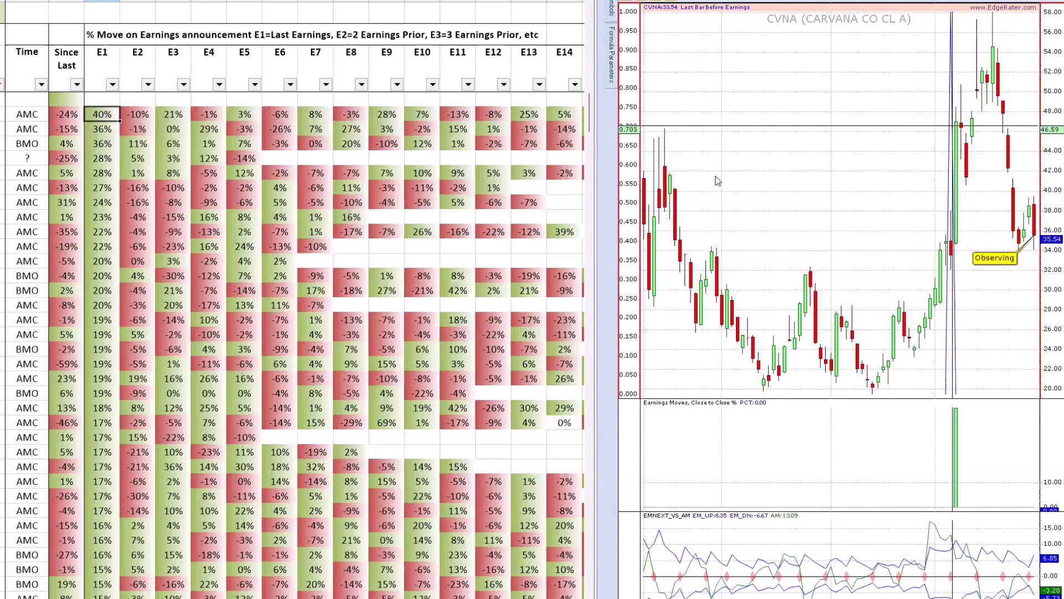
Step: Review the charts of the next-highest E1 rows one after another, starting with TTD and continuing past SNOW to OPEN
left_click(101, 128)
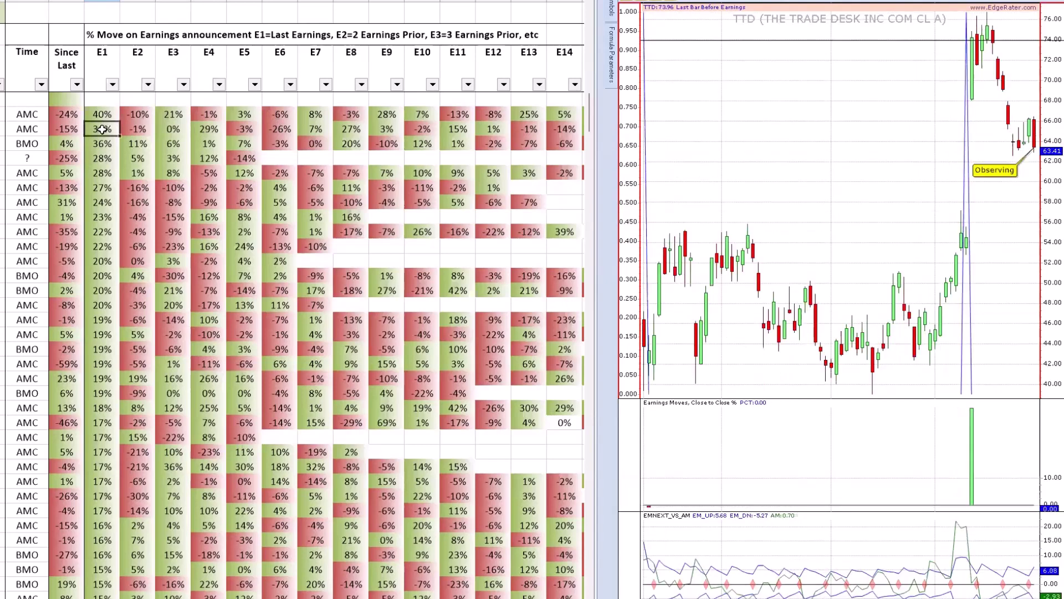
key("Down")
key("Down")
key("Down")
key("Down")
key("Down")
key("Down")
key("Down")
key("Down")
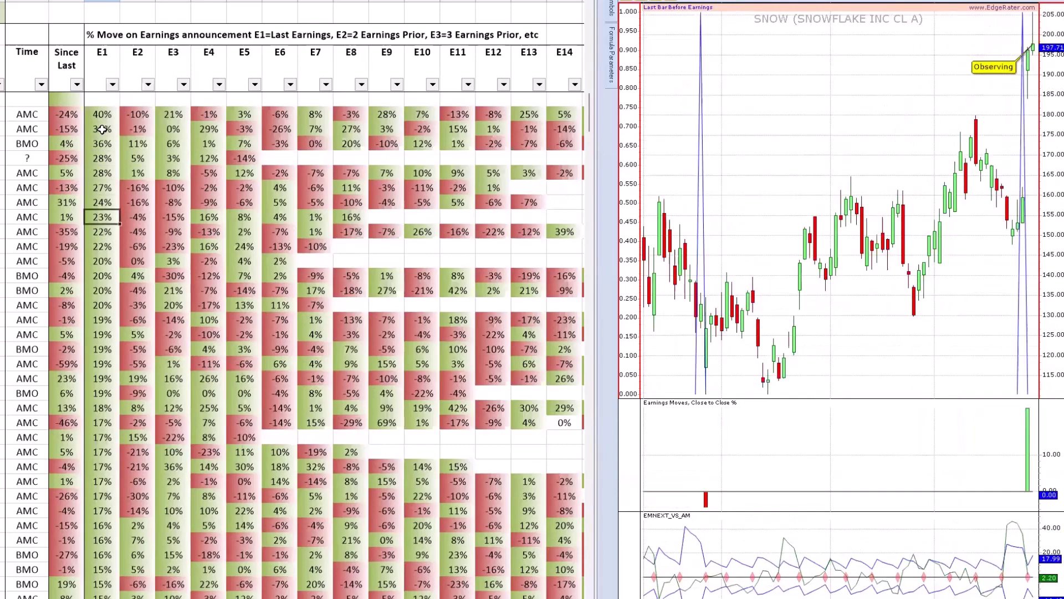
Step: Sort the report by E1 from lowest to highest and chart SNAP from the first row
left_click(105, 82)
scroll(221, 149, "up", 15)
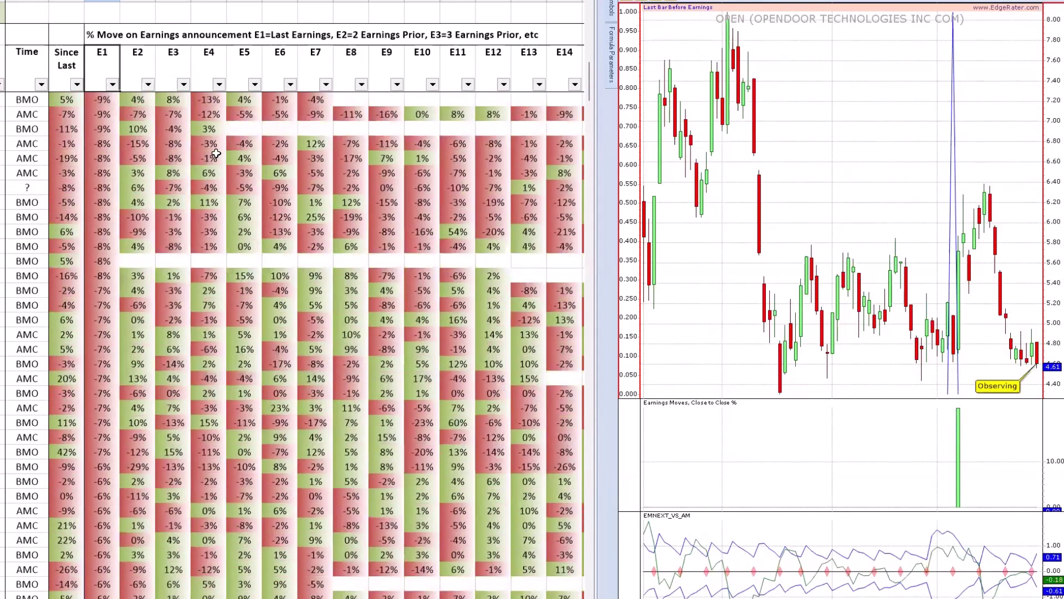
scroll(214, 152, "up", 4)
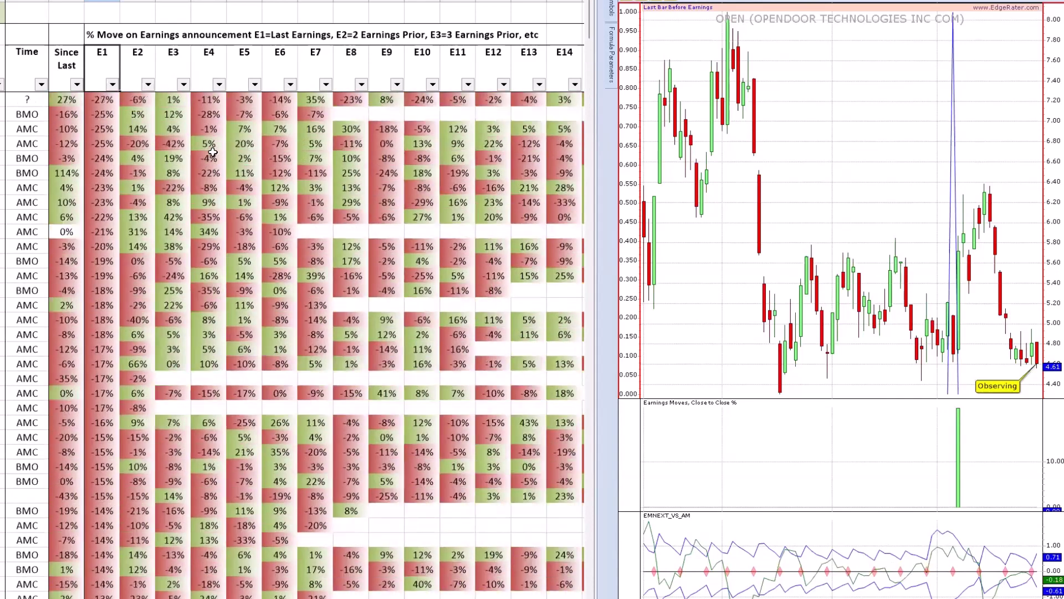
left_click(103, 100)
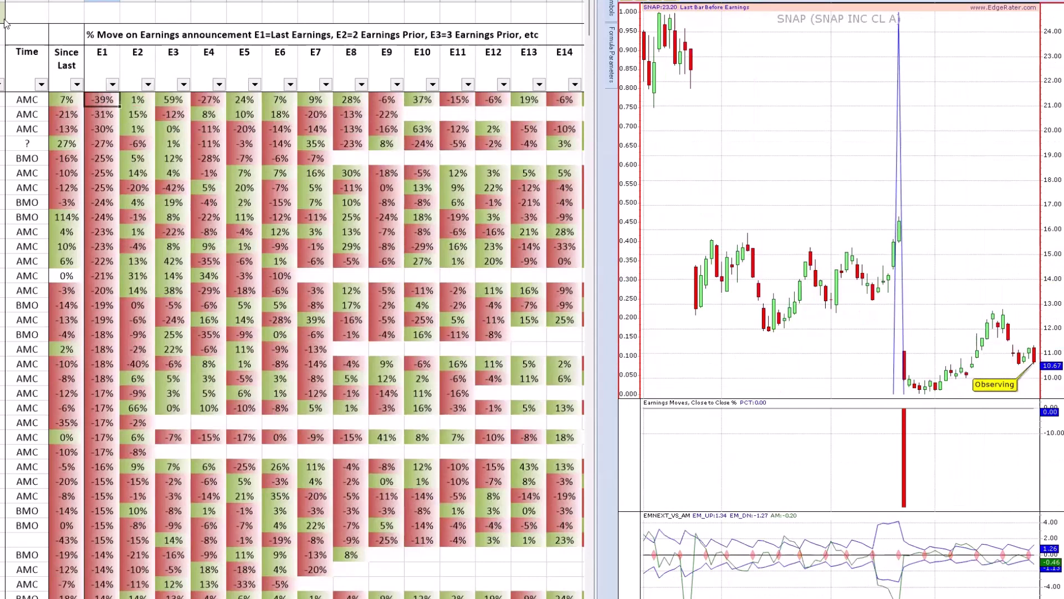
Step: Sort the report by E2 from highest to lowest, show the rows with values and next earnings dates, and zoom out the SNAP chart
left_click(138, 75)
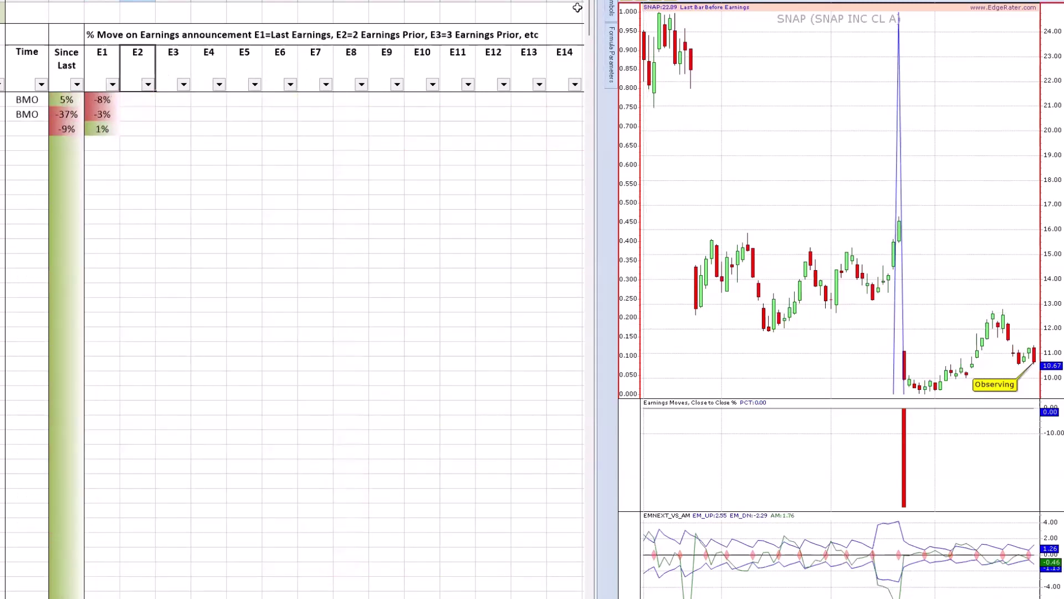
left_click_drag(589, 18, 582, 123)
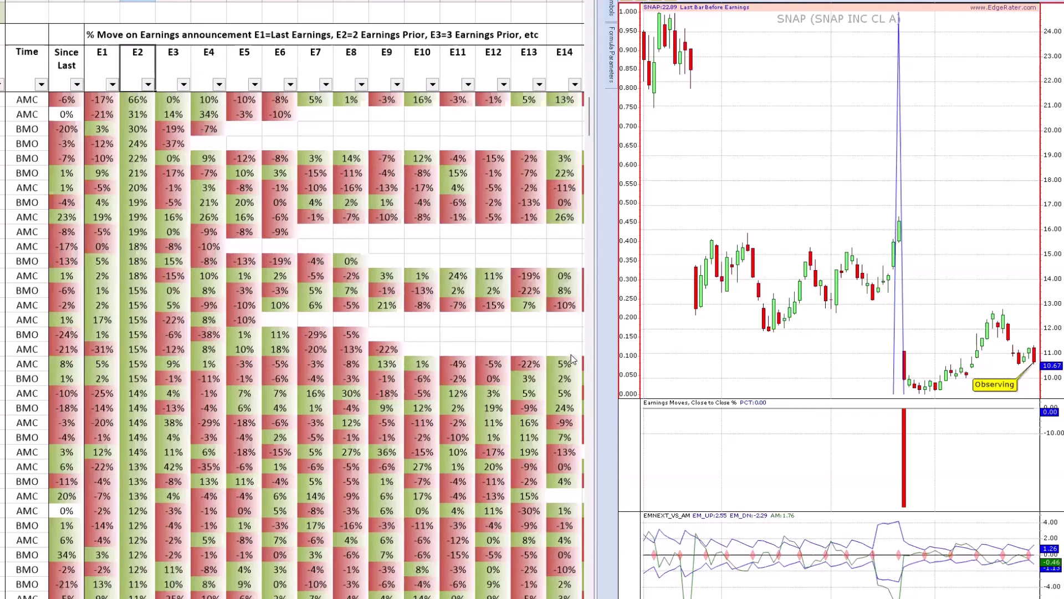
scroll(713, 352, "down", 5)
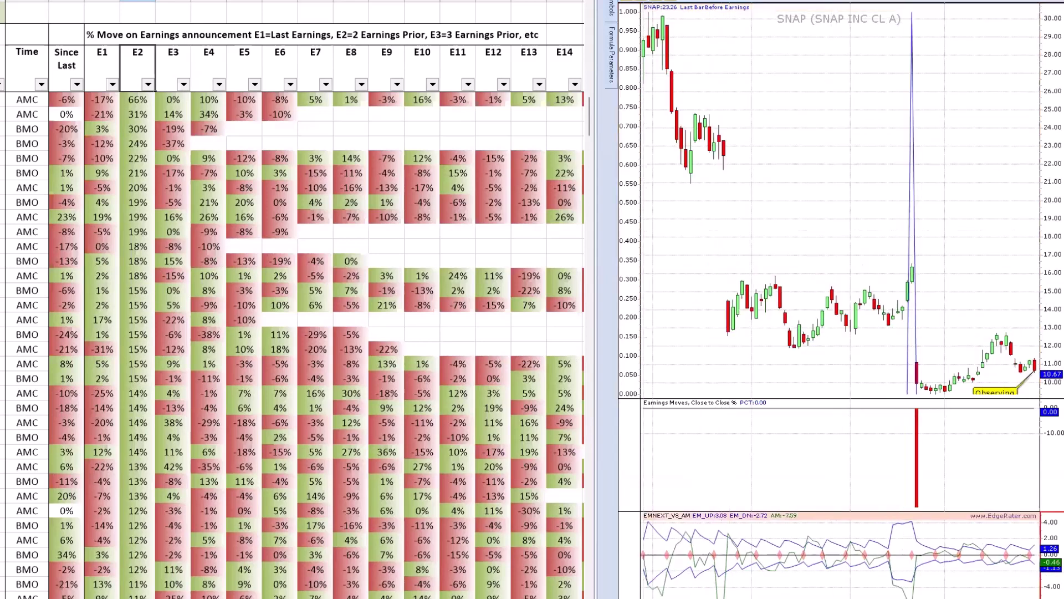
scroll(713, 353, "down", 2)
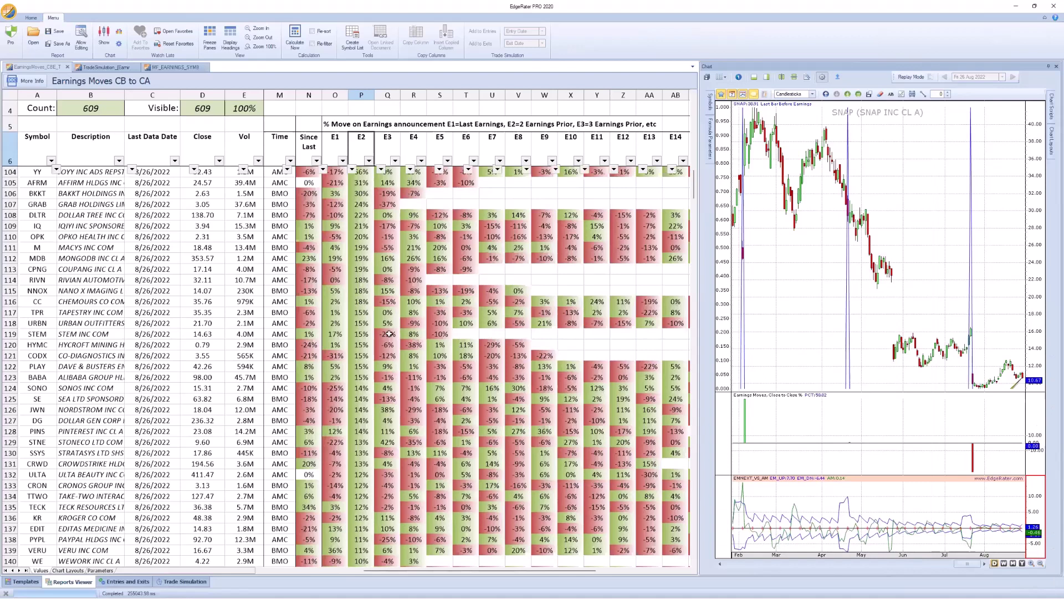
scroll(389, 333, "up", 1)
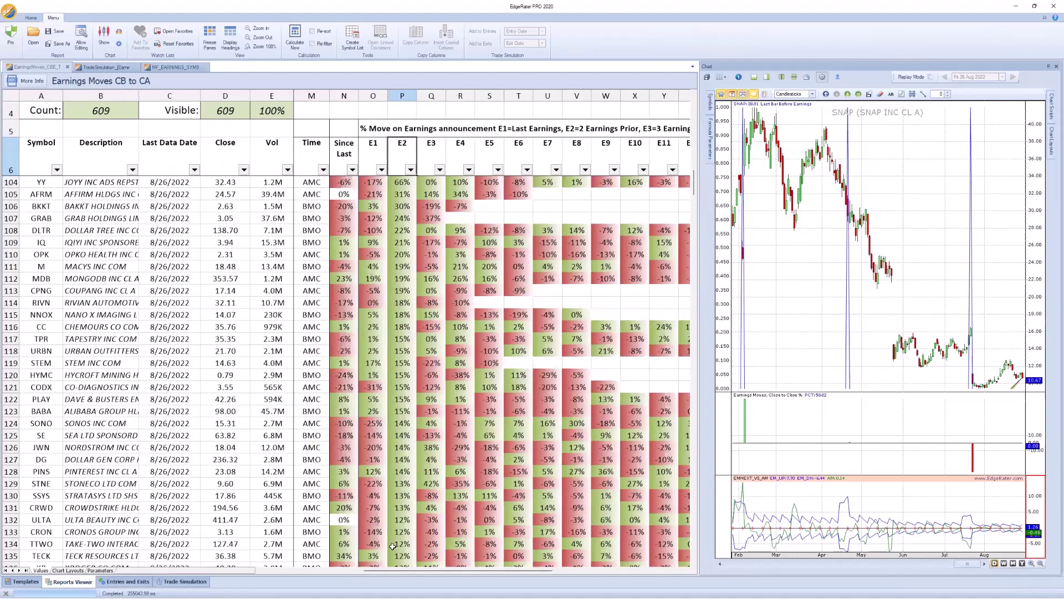
mouse_move(379, 569)
left_mouse_down()
mouse_move(309, 574)
mouse_move(391, 572)
left_mouse_up()
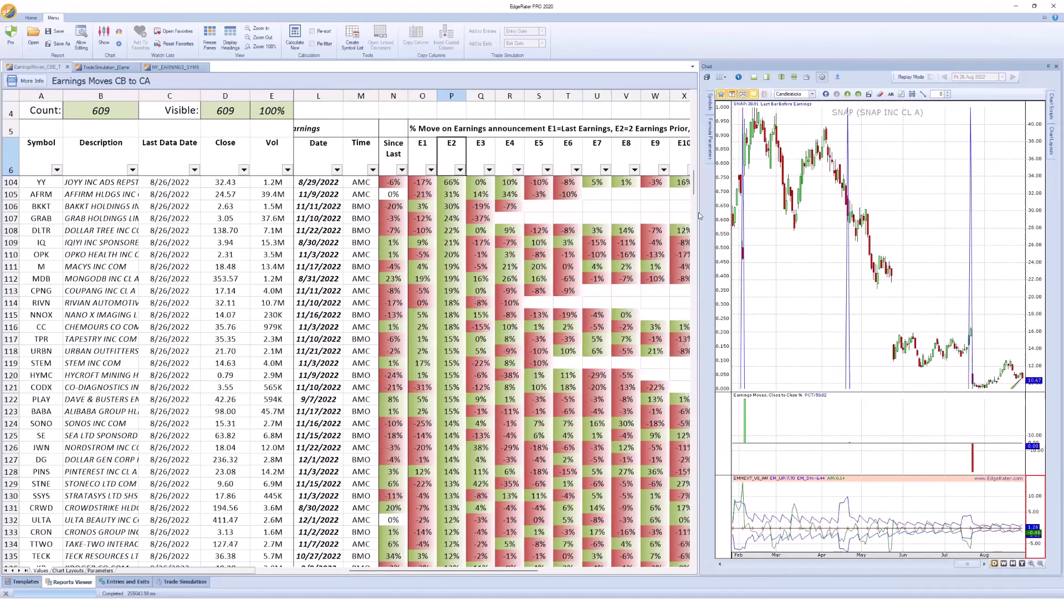
Step: Enlarge the SNAP chart and its price pane, and extend its visible time range back to January 2021
left_click_drag(700, 214, 335, 216)
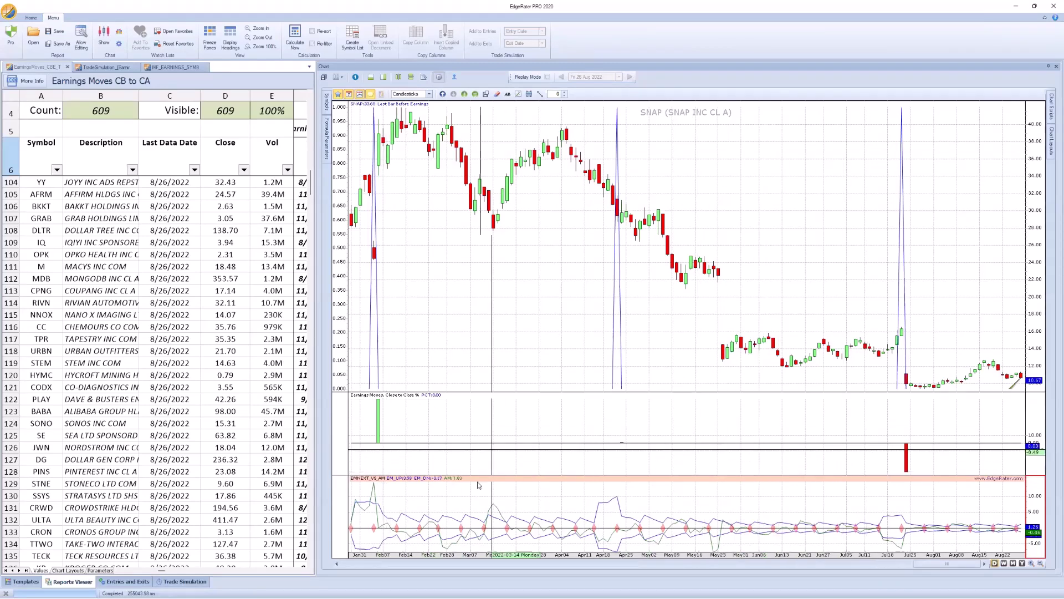
left_click_drag(686, 399, 716, 414)
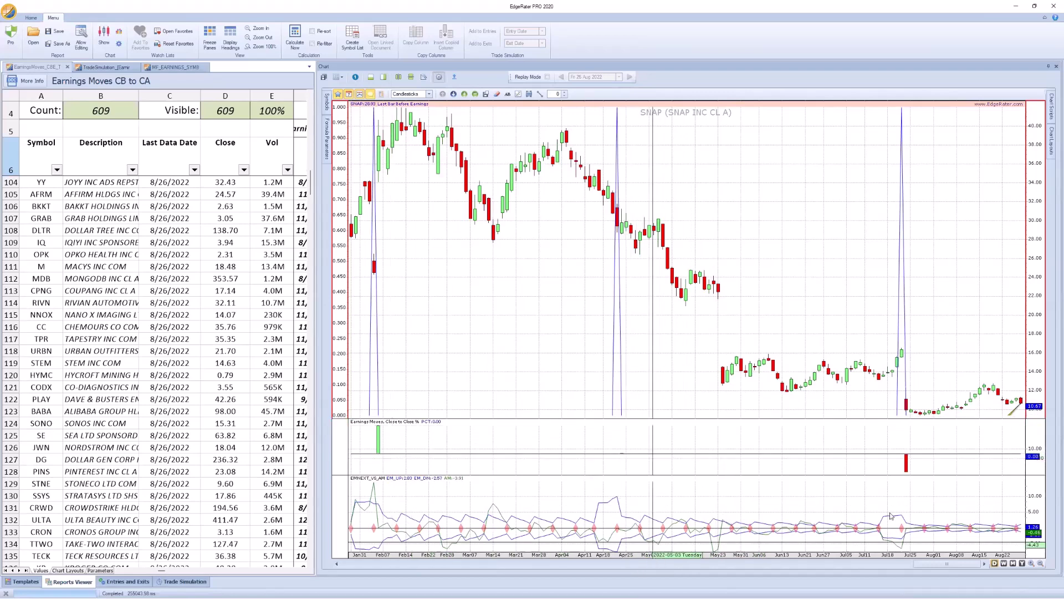
left_click(1035, 433)
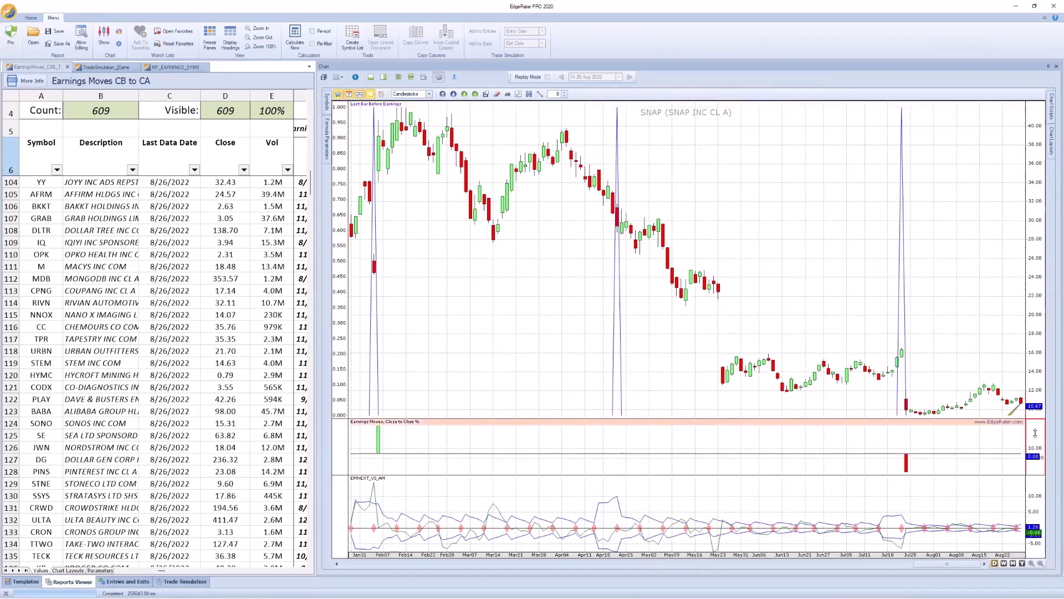
mouse_move(1035, 433)
left_mouse_down()
mouse_move(1040, 454)
mouse_move(1039, 404)
mouse_move(1041, 465)
mouse_move(1037, 436)
left_mouse_up()
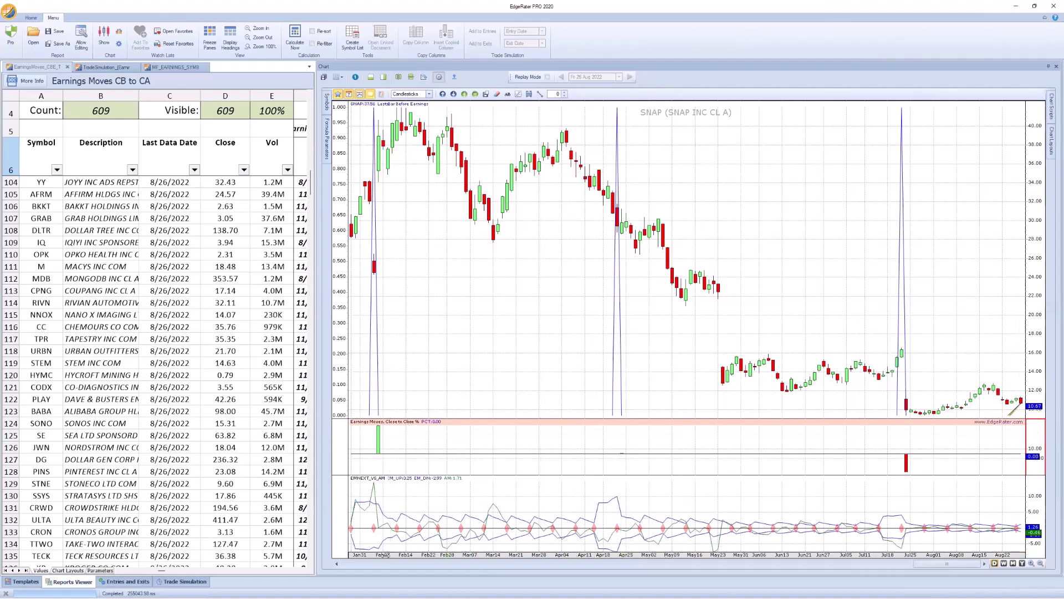
left_click_drag(507, 556, 954, 541)
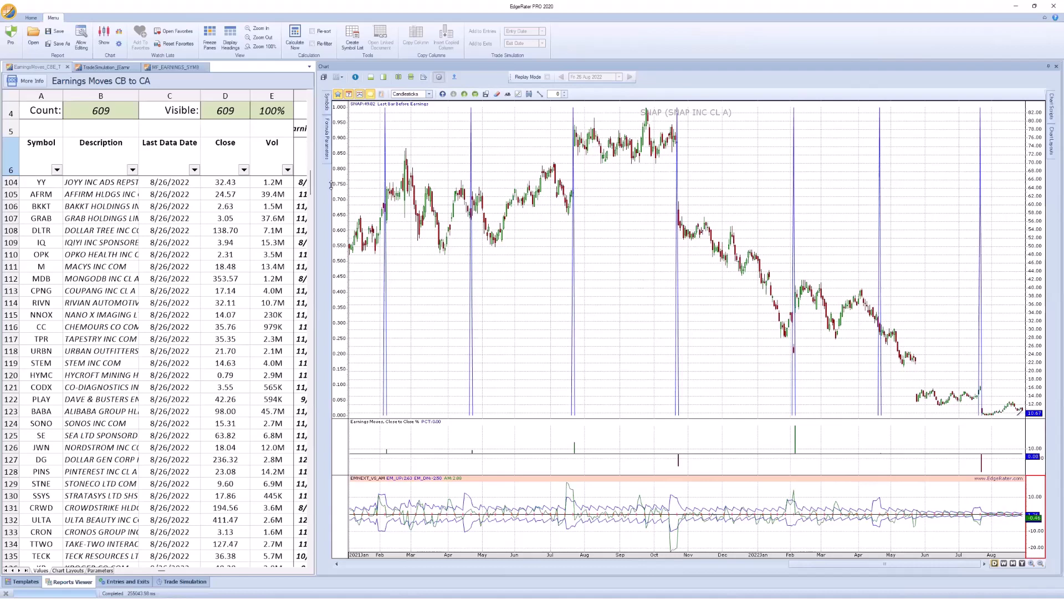
Step: Widen the report again, sort it by the next earnings Time, and chart VALE from the first row marked "?"
left_click_drag(316, 179, 504, 189)
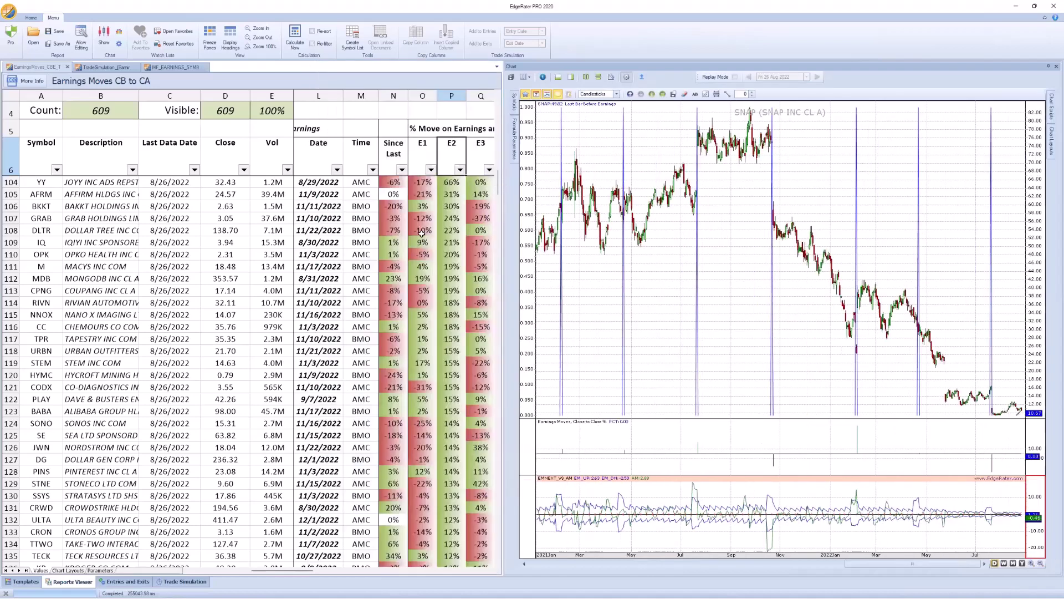
left_click_drag(498, 180, 738, 113)
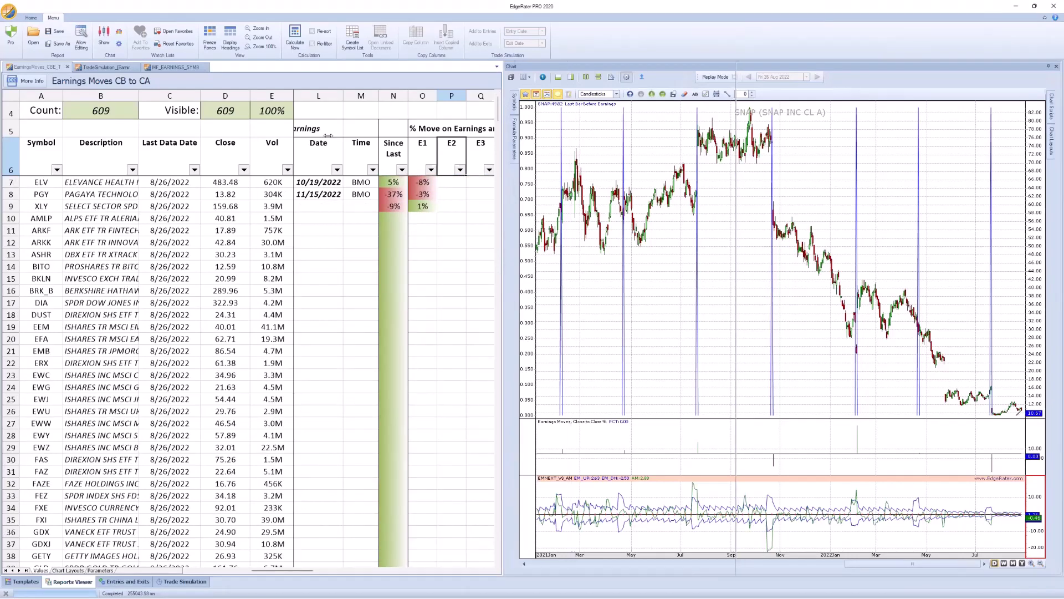
left_click(367, 161)
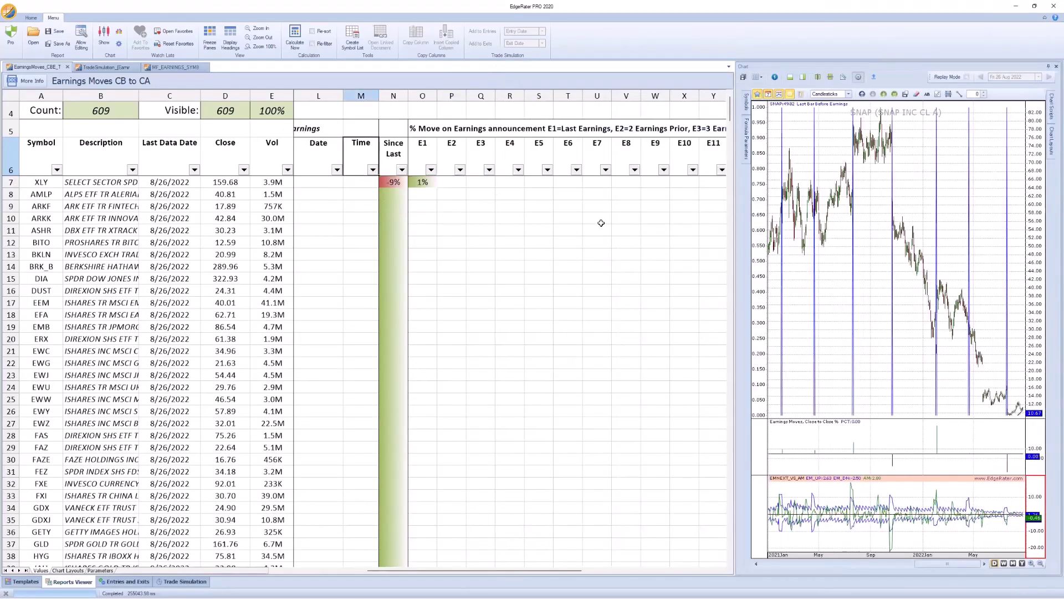
scroll(523, 309, "down", 20)
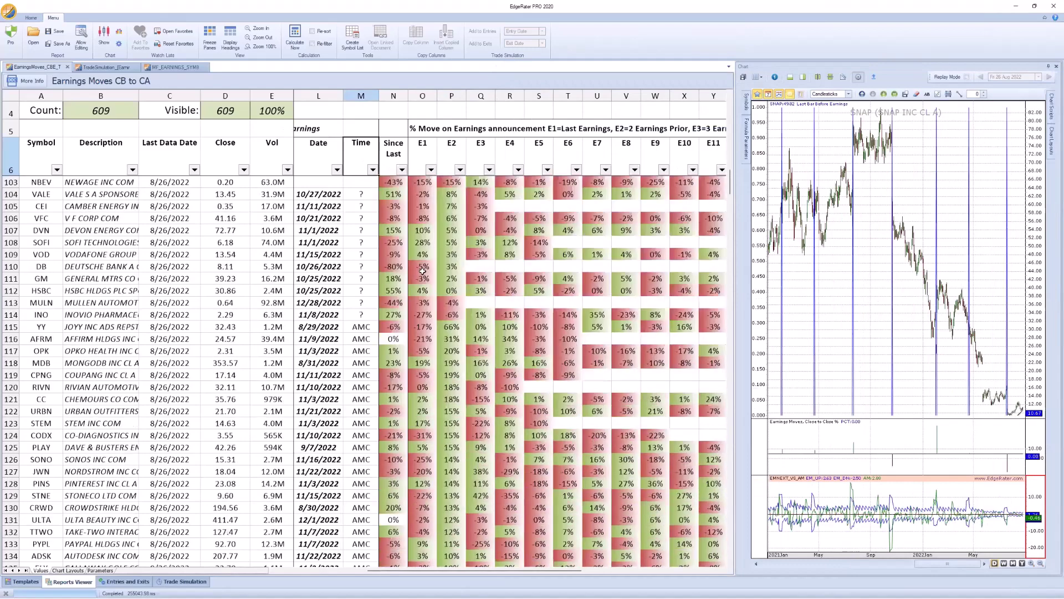
scroll(361, 223, "up", 6)
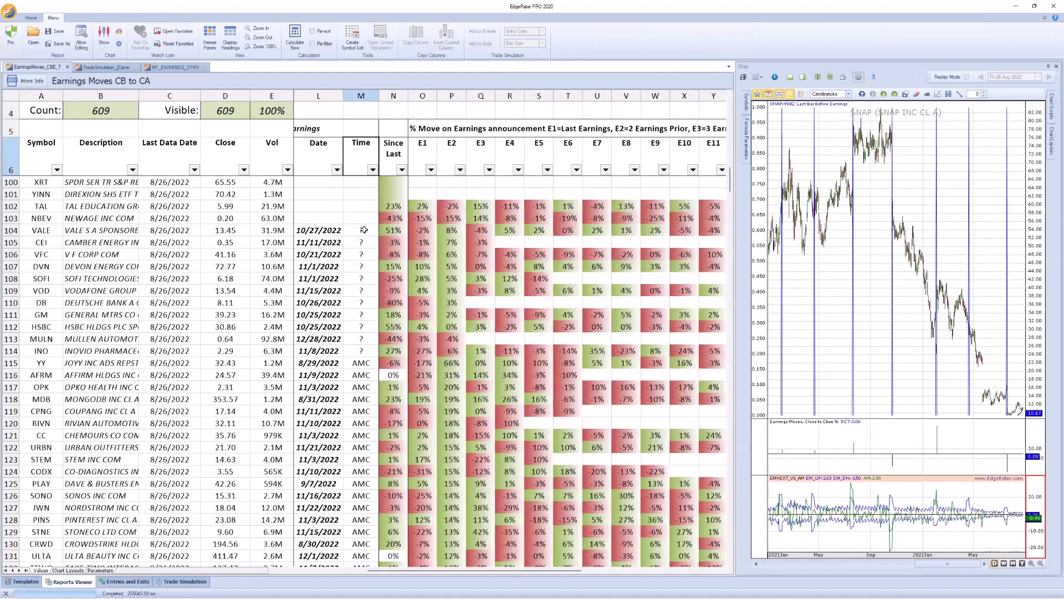
left_click(364, 230)
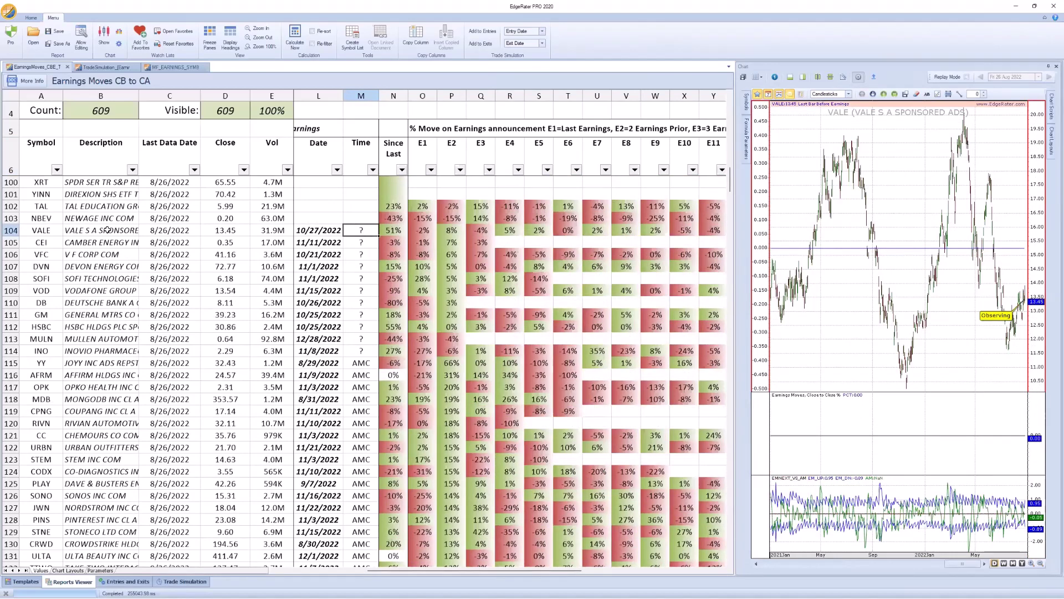
Step: Show the Next Earnings columns beside a wider VALE chart and set the chart's history value to 10
left_click_drag(514, 571, 466, 571)
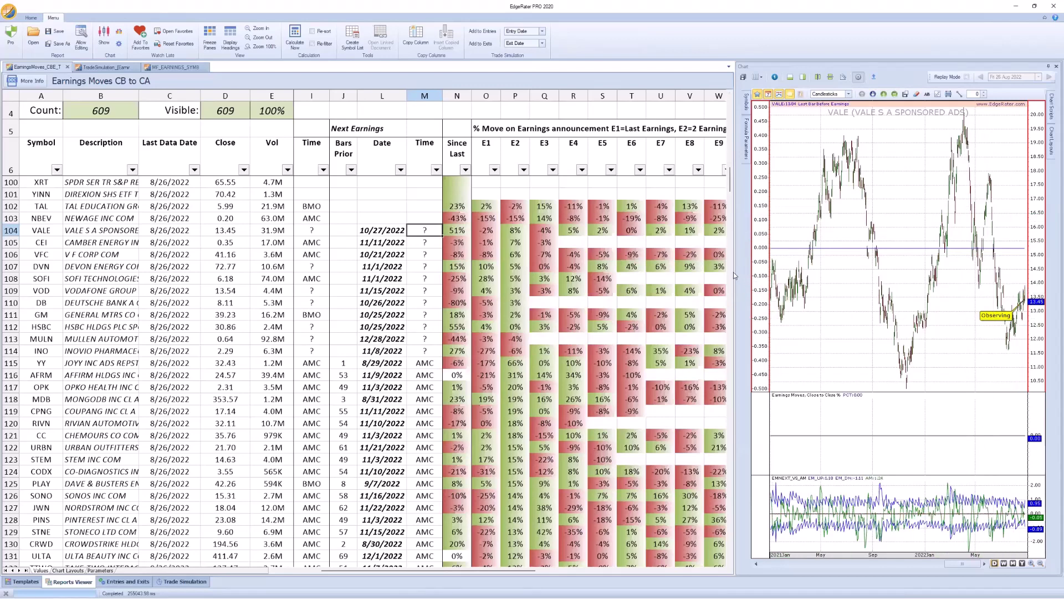
left_click_drag(733, 271, 627, 271)
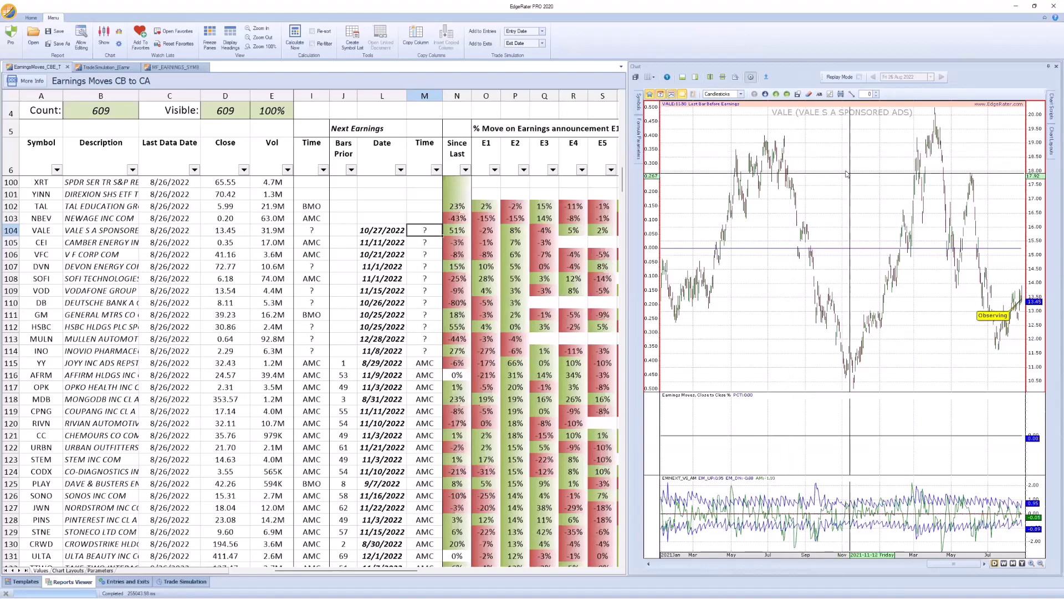
left_click_drag(618, 188, 522, 206)
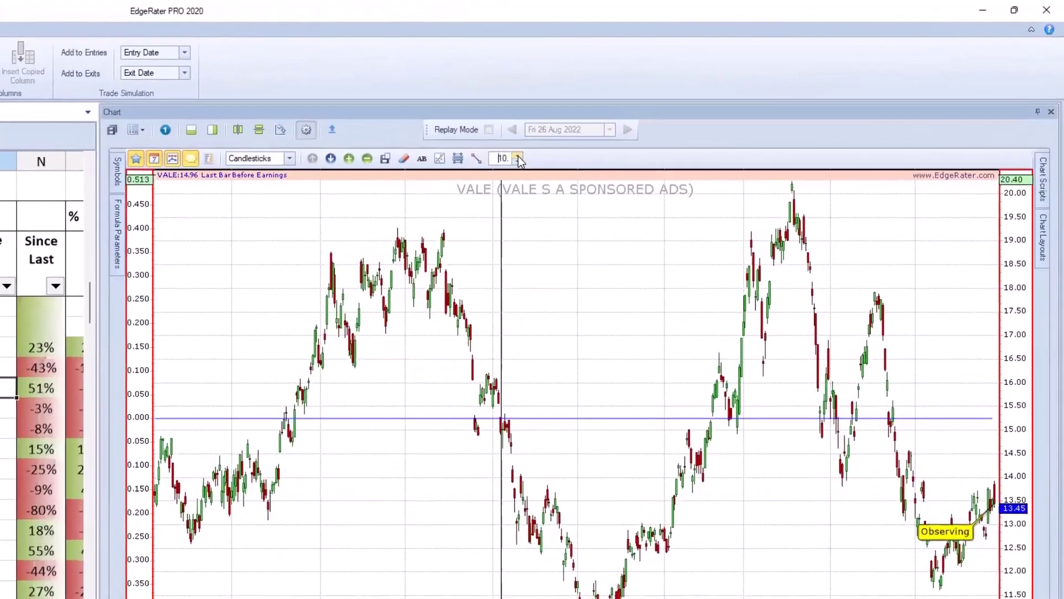
left_click(739, 94)
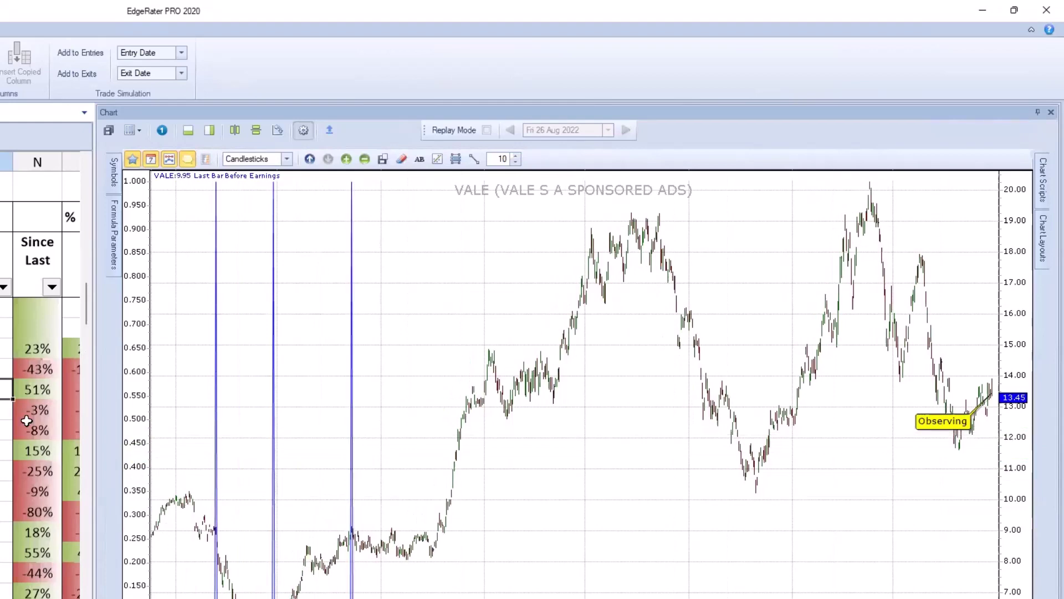
Step: Chart CEI and zoom in on its most recent earnings announcement
left_click(5, 409)
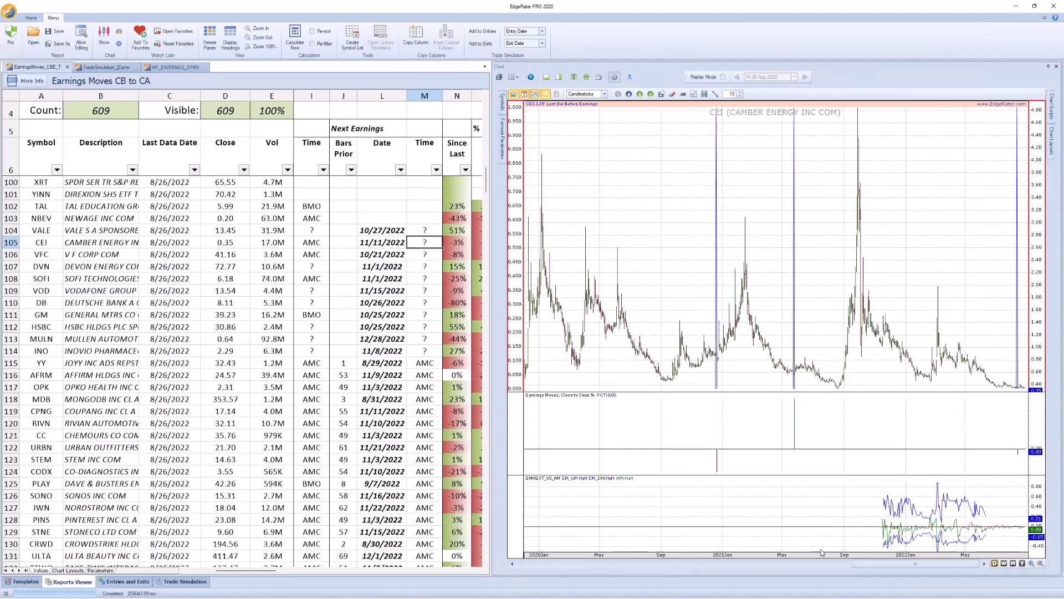
left_click_drag(917, 565, 922, 566)
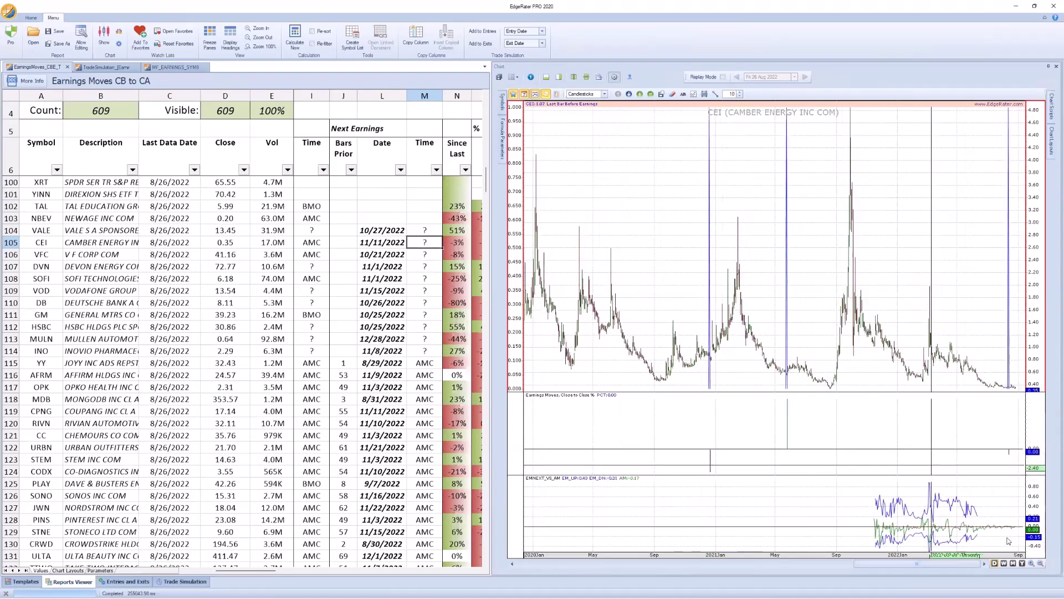
left_click(1030, 564)
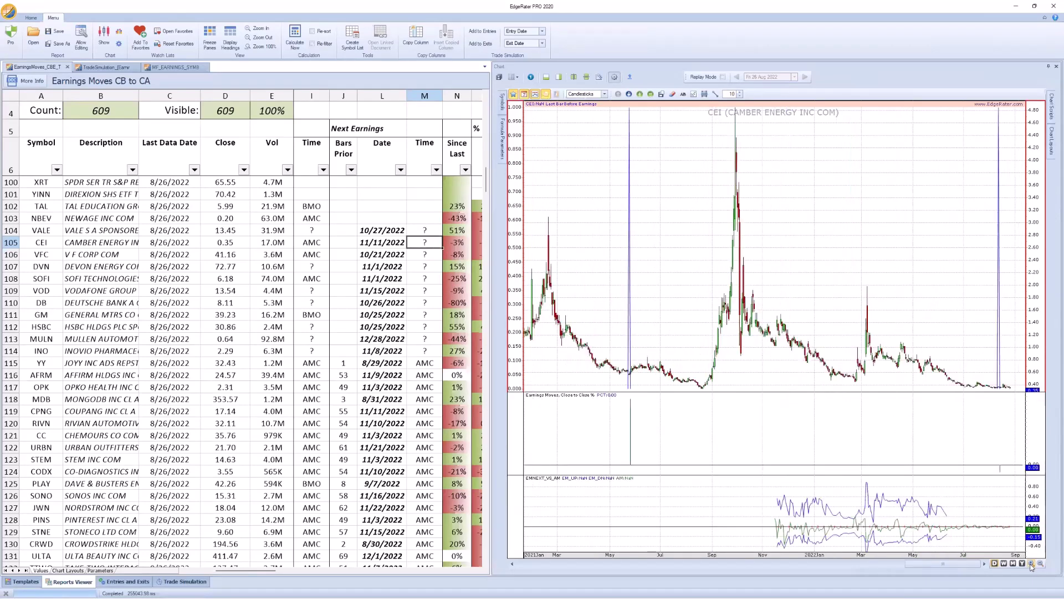
left_click(1031, 564)
left_click(1031, 563)
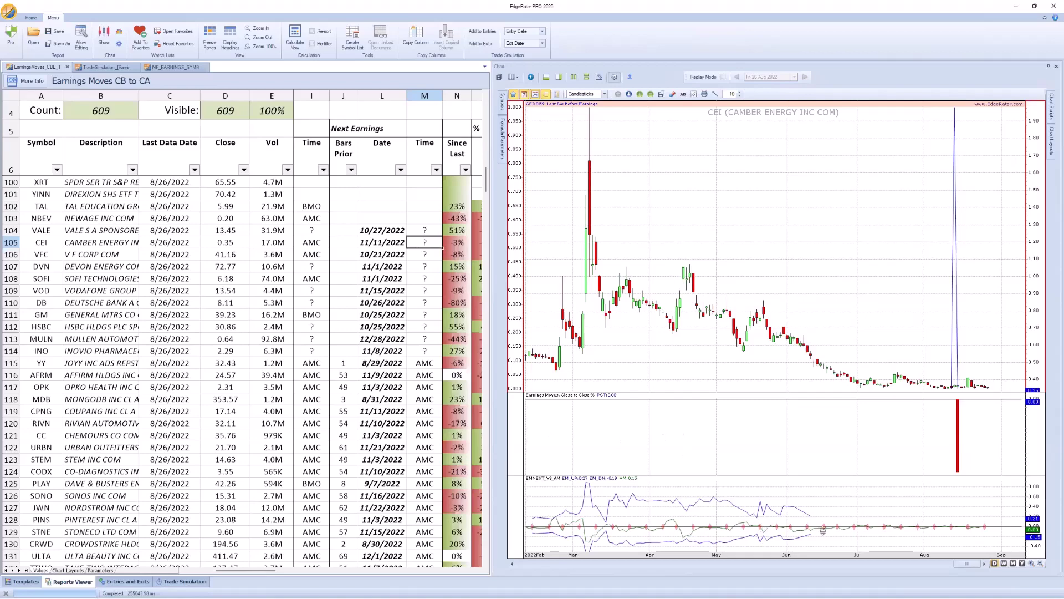
Step: Chart MDB and zoom in on the EMNEXT_VS_AM expected moves ahead of its next earnings date
left_click(413, 399)
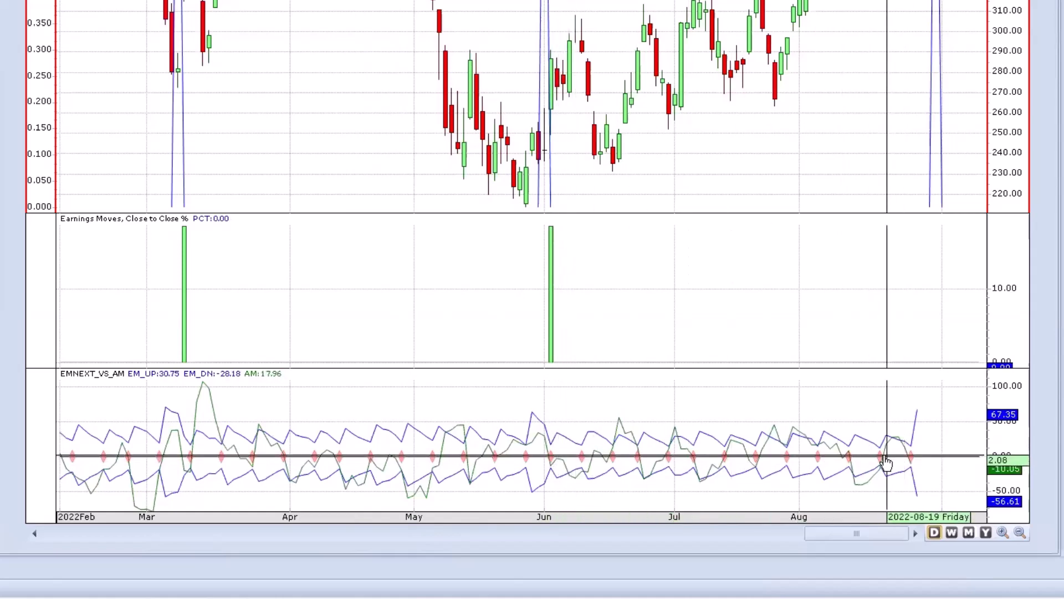
left_click(1002, 532)
left_click(1002, 532)
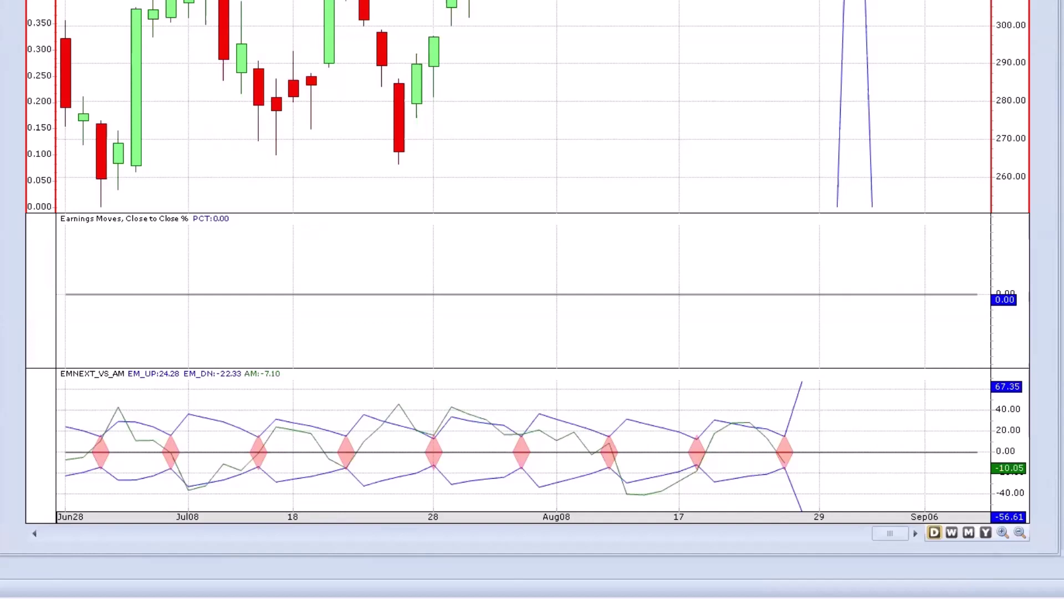
Step: Open the EMNEXT_VS_AM chart script from the Options Data group in the script editor and enlarge the editor to show the full code
left_click(432, 407)
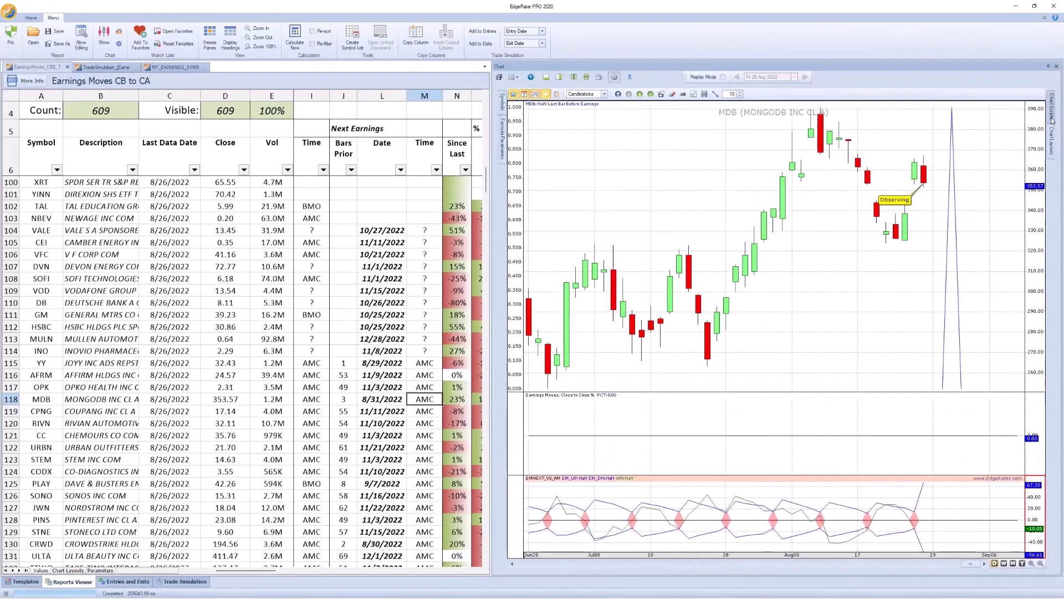
left_click(1052, 119)
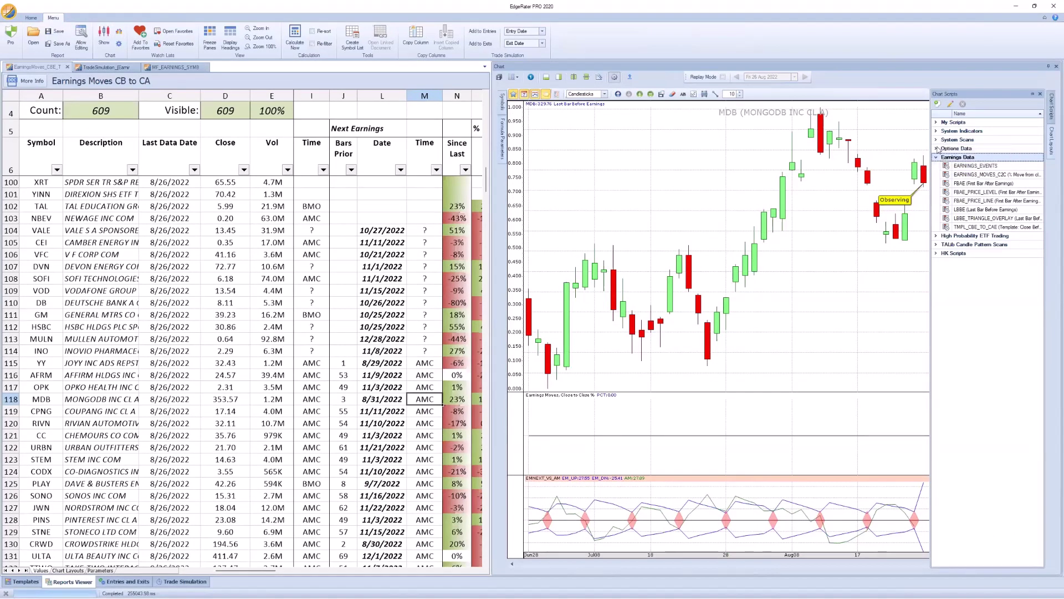
left_click(937, 148)
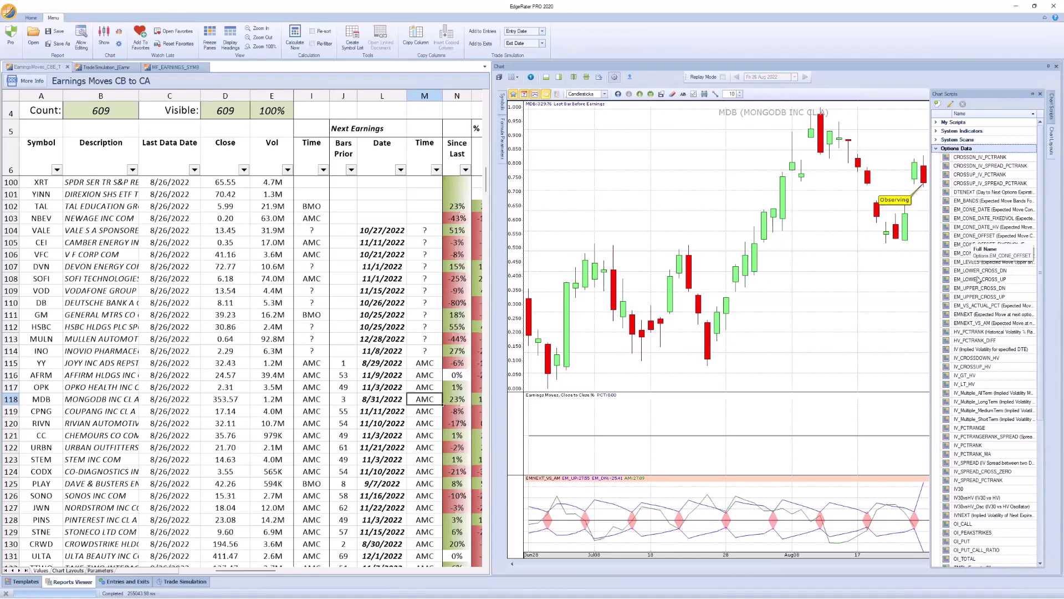
left_click(983, 323)
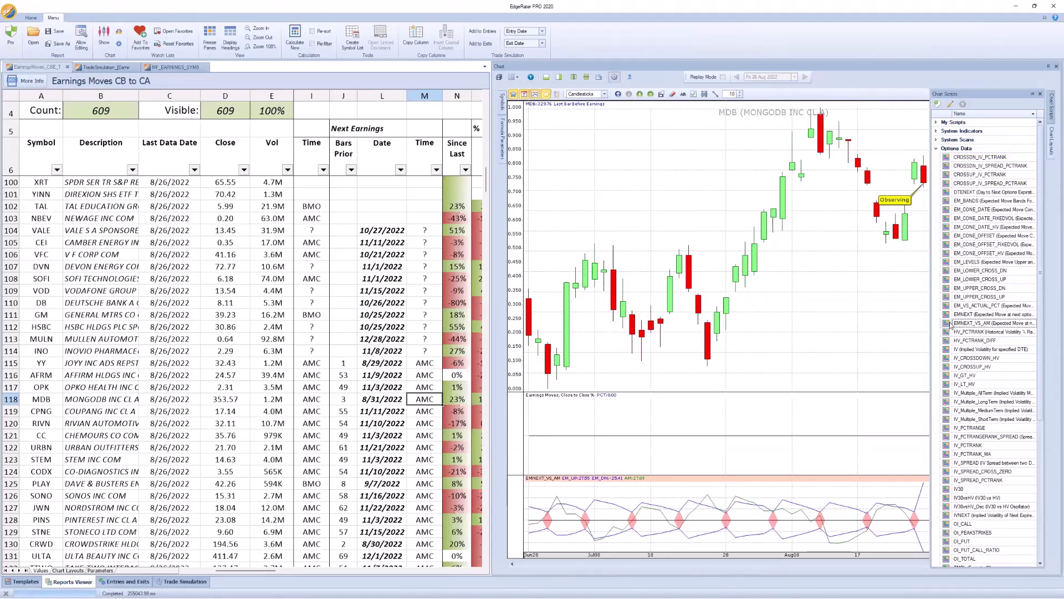
left_click(952, 105)
left_click_drag(292, 130, 460, 114)
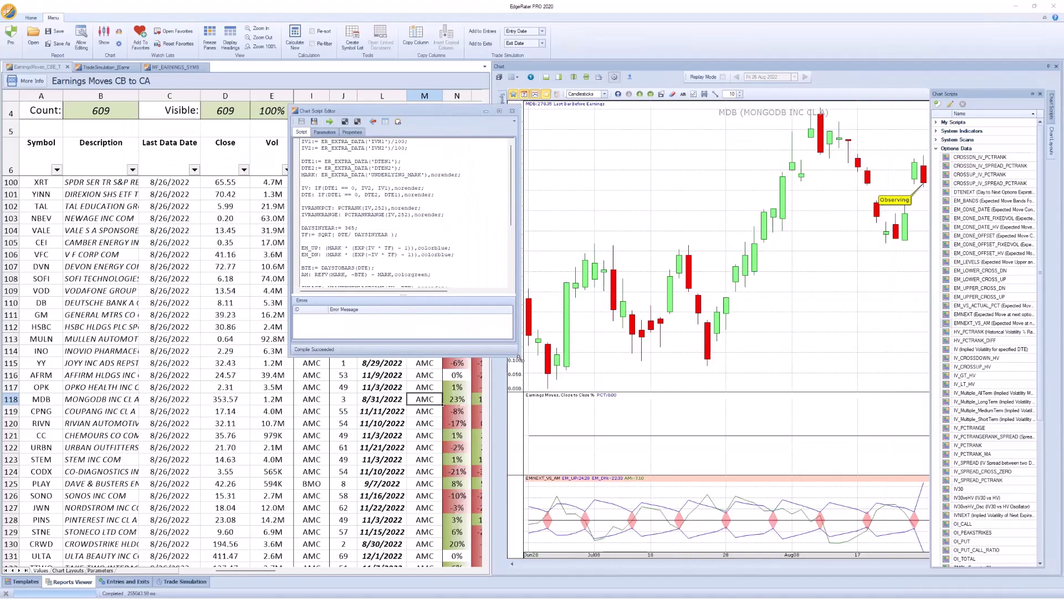
left_click_drag(520, 357, 717, 481)
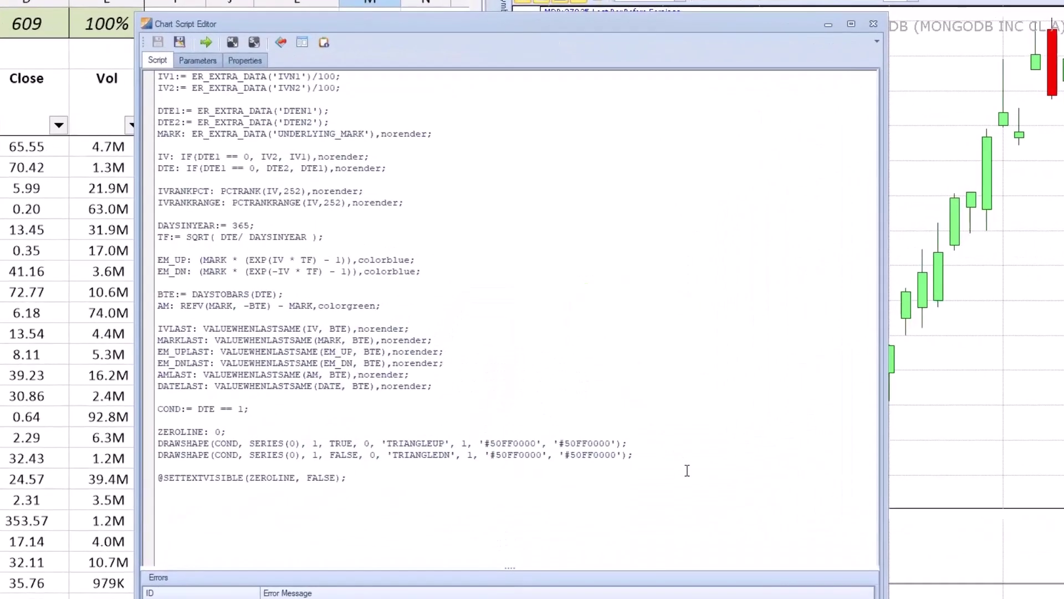
Step: Examine the AM line of the EMNEXT_VS_AM script, highlighting the whole formula and its colorgreen setting
left_click(587, 373)
left_click_drag(157, 305, 383, 305)
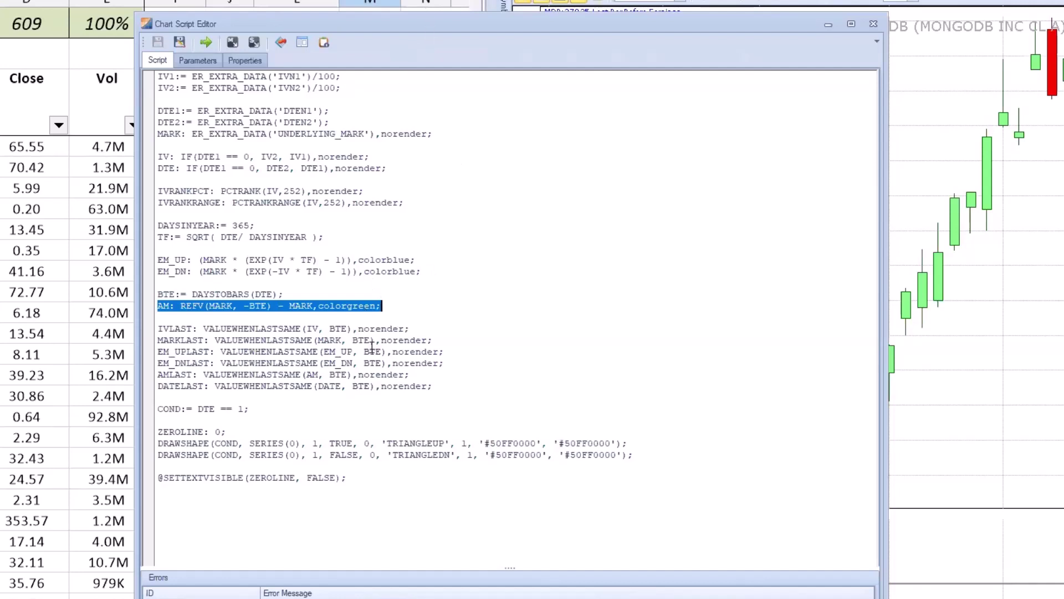
left_click(411, 339)
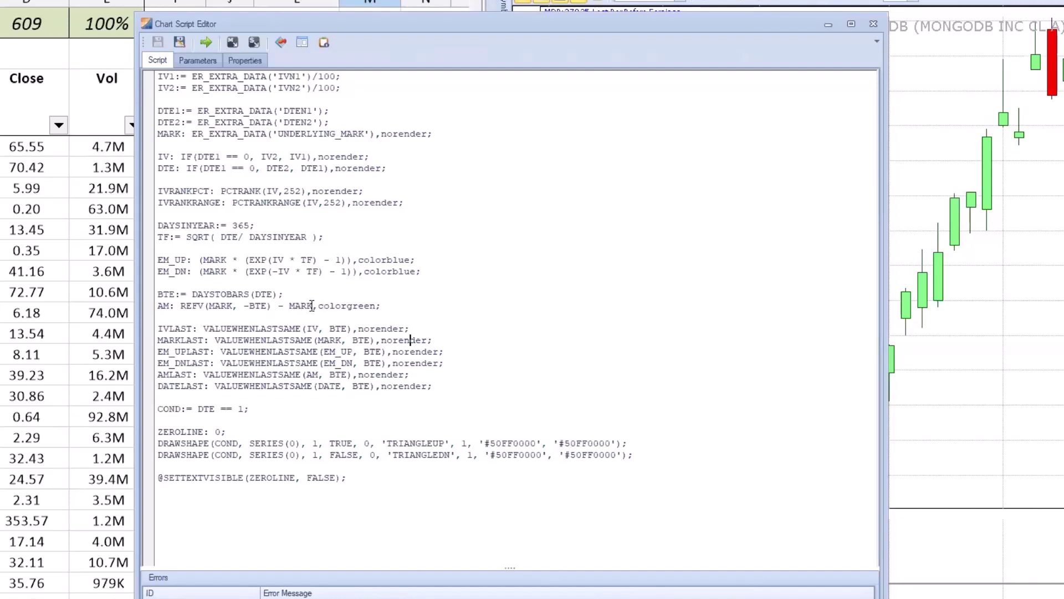
left_click_drag(315, 305, 382, 306)
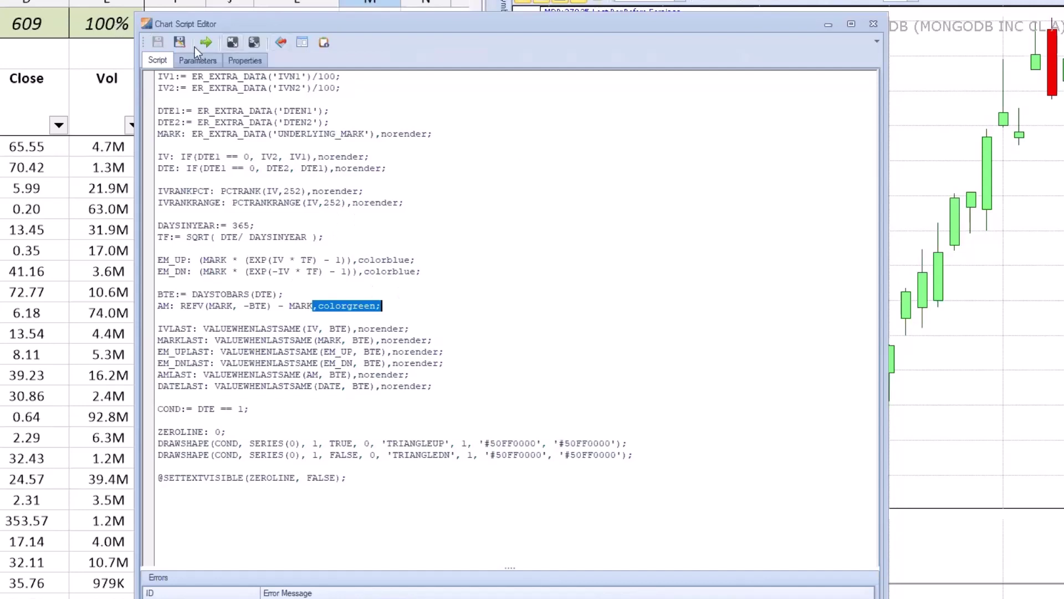
Step: Show the option to save the EMNEXT_VS_AM script as a copy, cancel it, and close the script editor
left_click(180, 41)
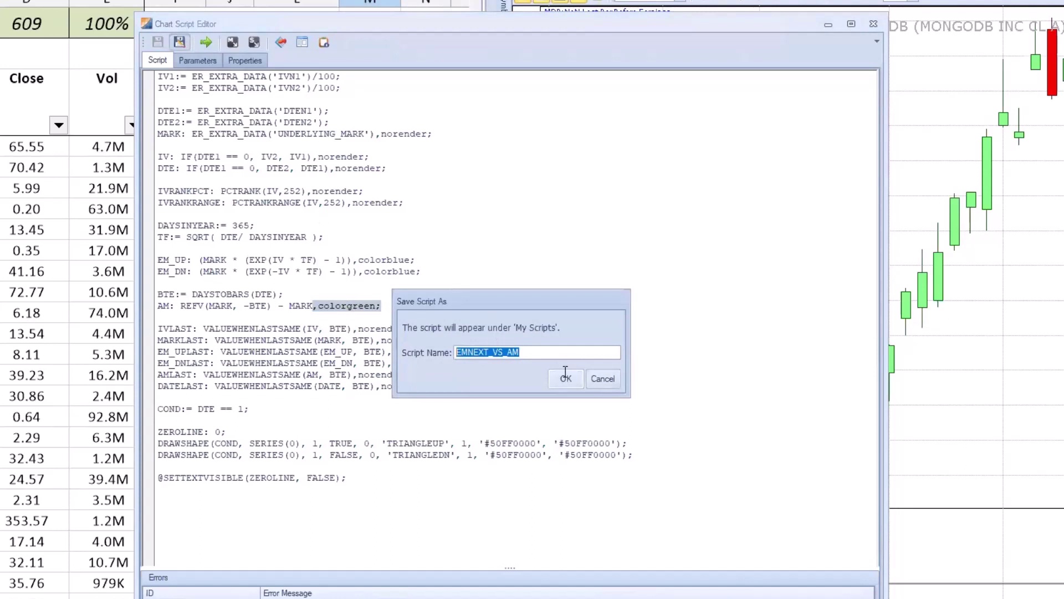
left_click(617, 381)
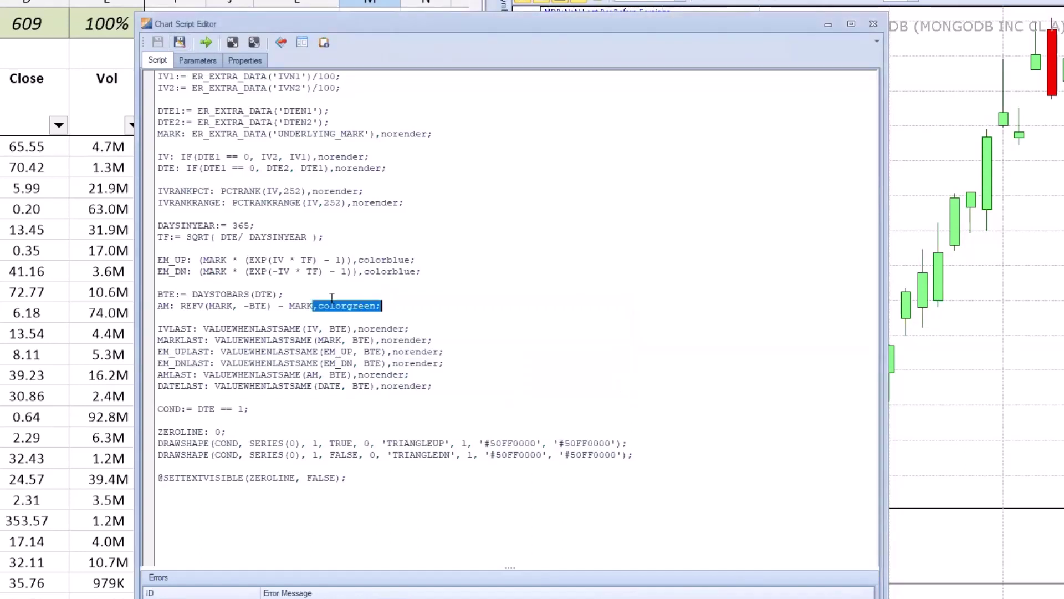
left_click(874, 25)
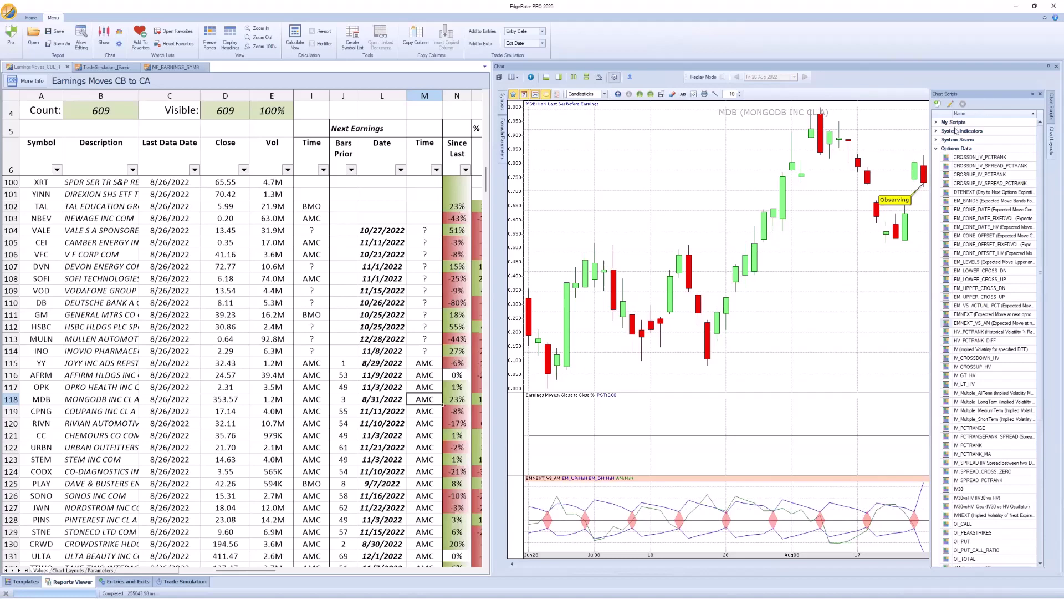
Step: View the code of the HK_Cycles_4_8_16_32_64_BullRise event script in the HK Scripts group, close it, and collapse the group
left_click(936, 150)
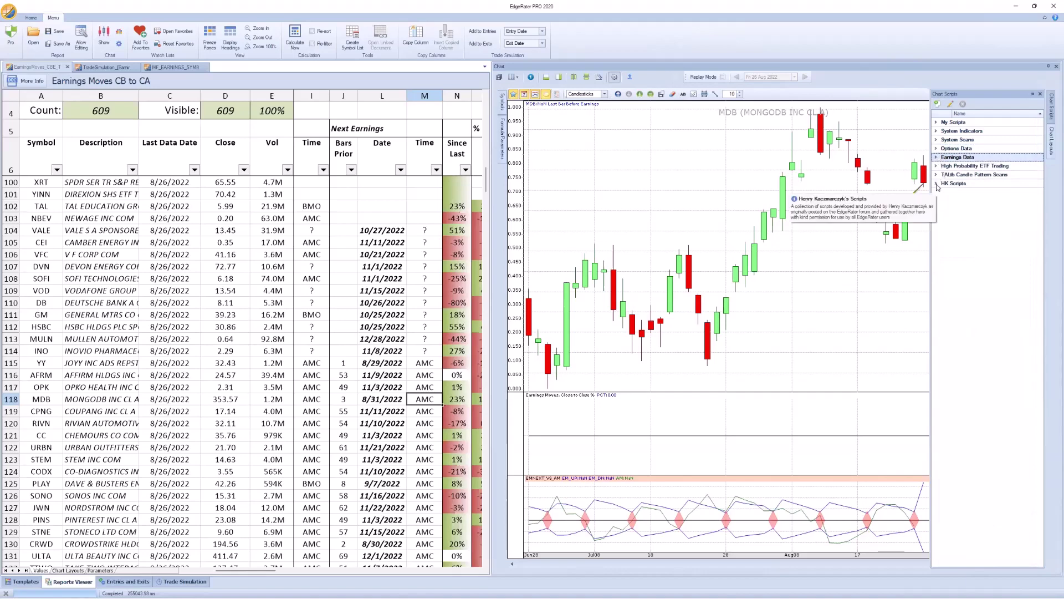
left_click(936, 183)
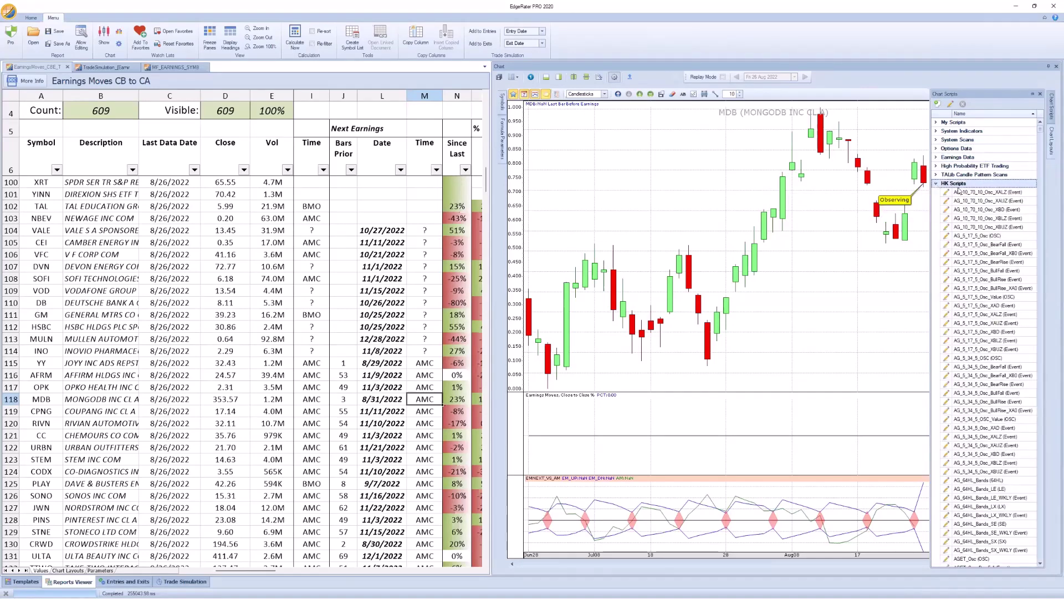
left_click_drag(1042, 133, 1025, 224)
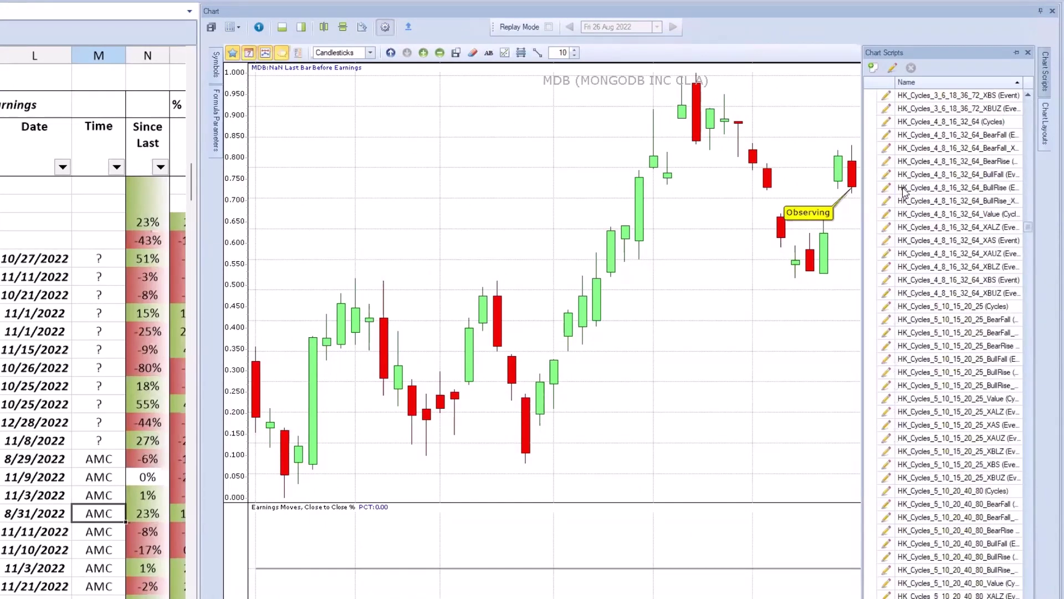
left_click(909, 187)
left_click(893, 68)
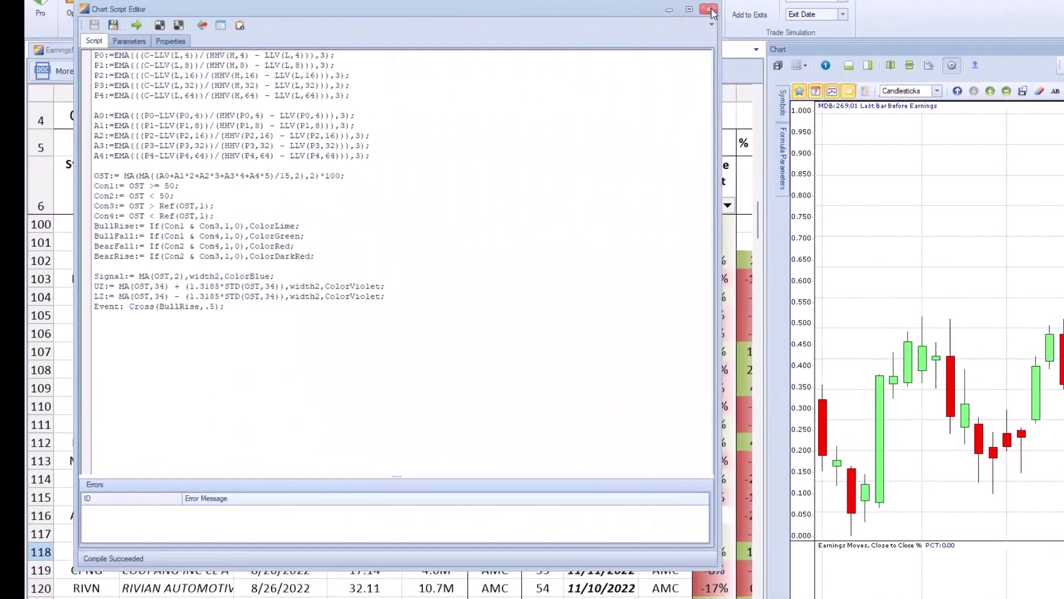
left_click(628, 4)
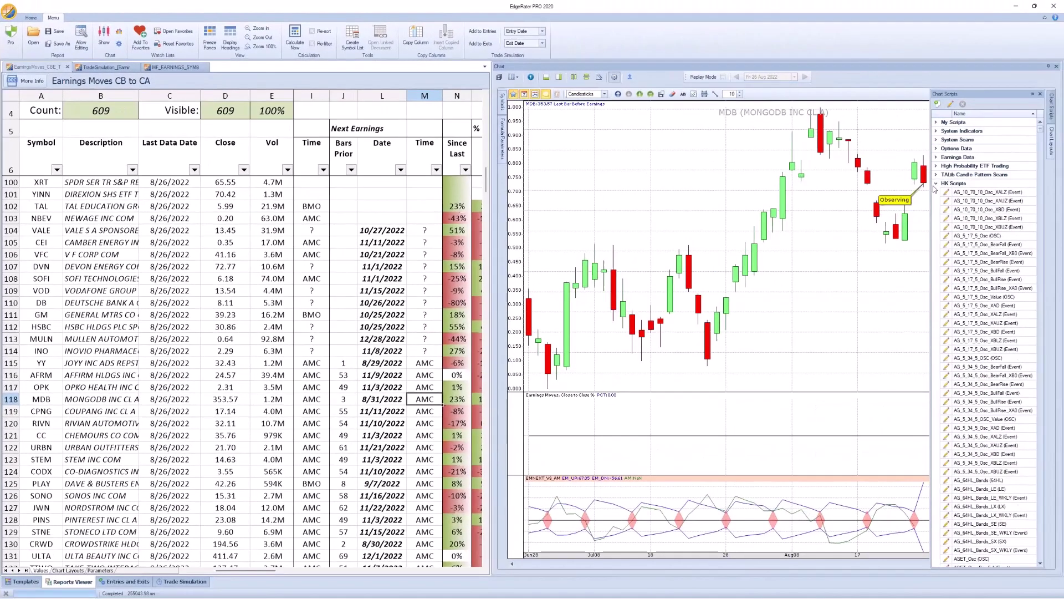
left_click(936, 184)
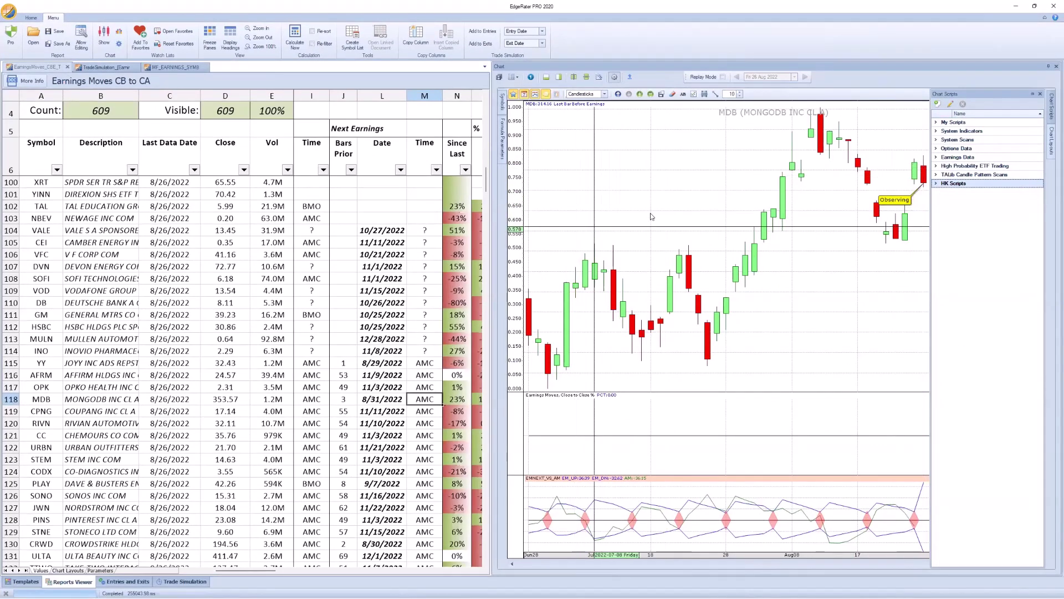
Step: View the HK Candle Patterns and HK Strat Bars templates in the User Showcase category, and return to the earnings report
left_click(29, 585)
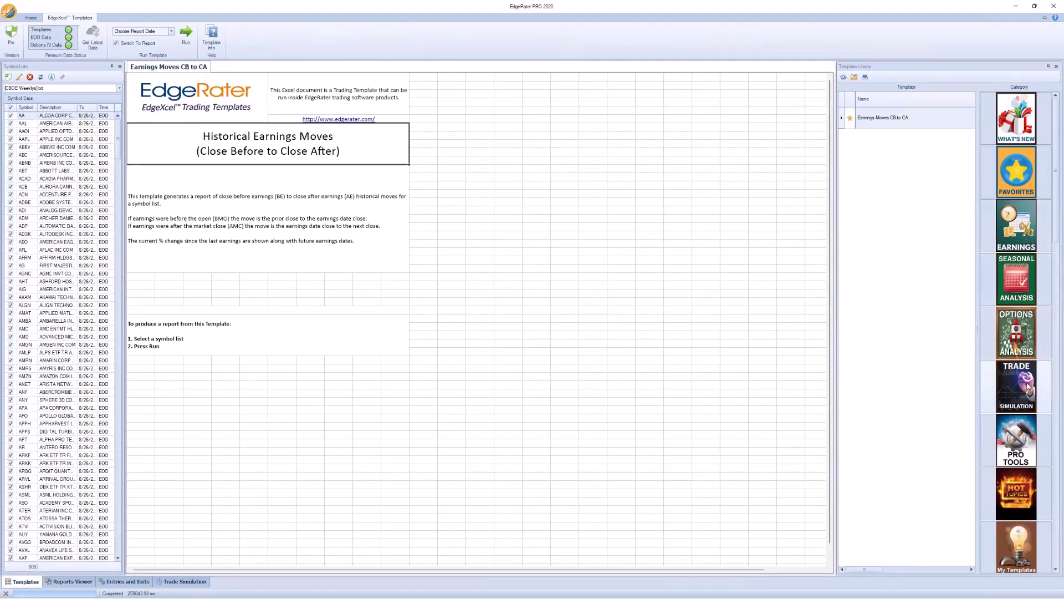
scroll(1027, 355, "down", 5)
scroll(1028, 348, "up", 3)
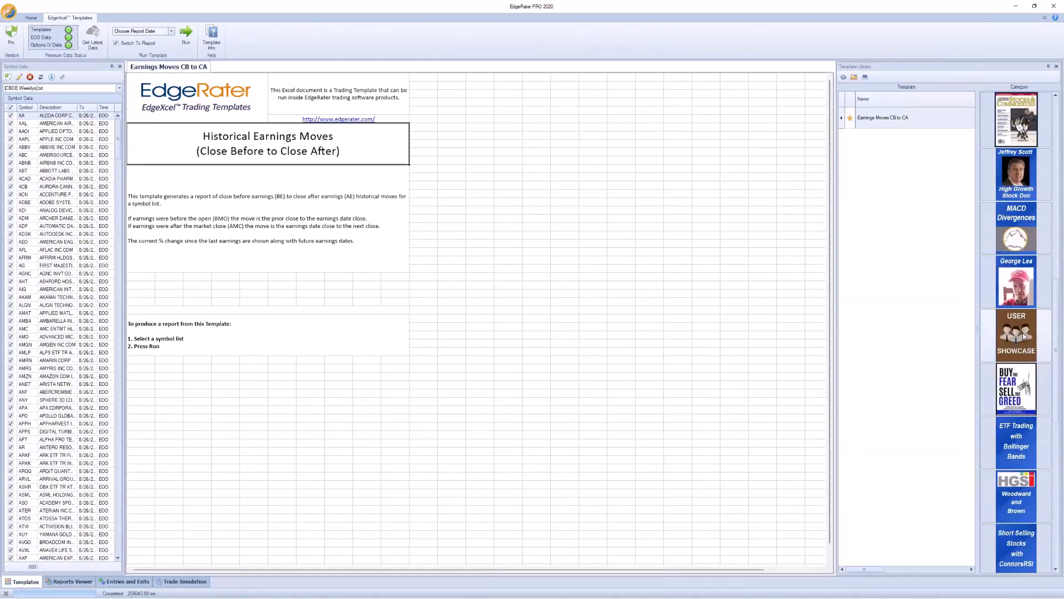
left_click(1023, 332)
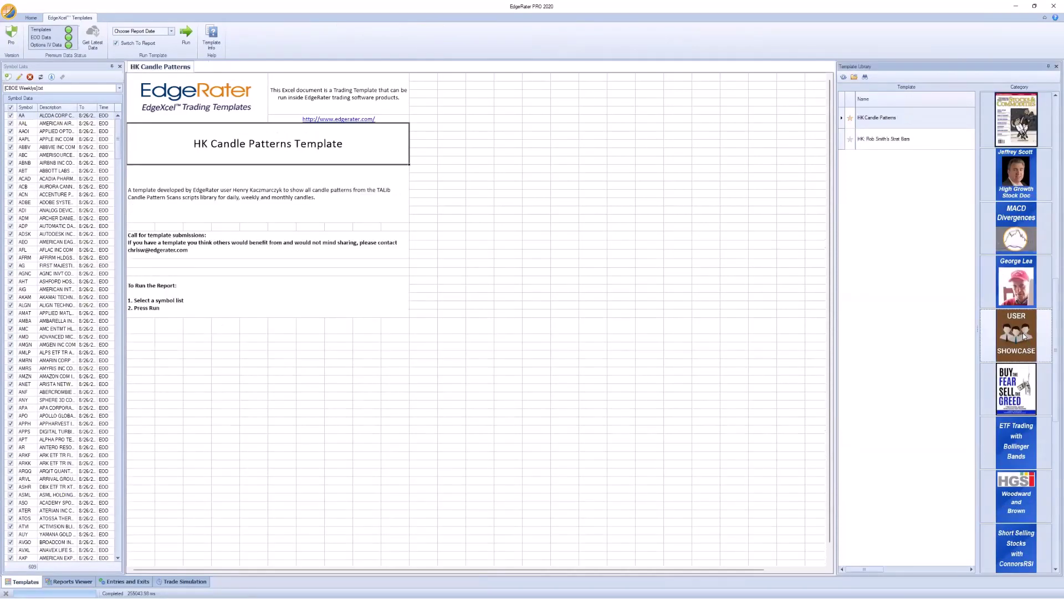
left_click(895, 142)
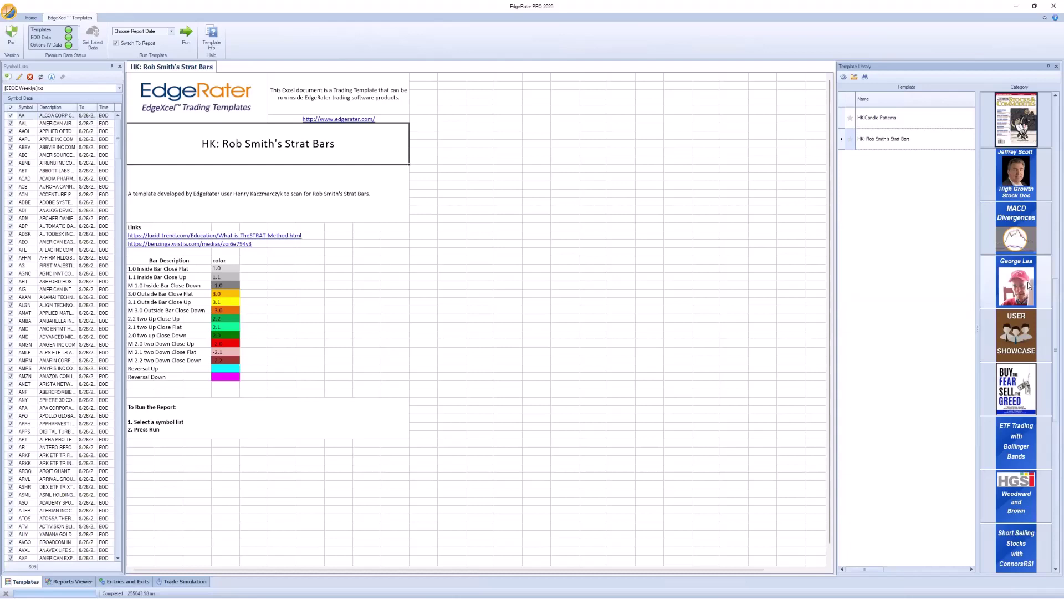
scroll(1027, 262, "up", 10)
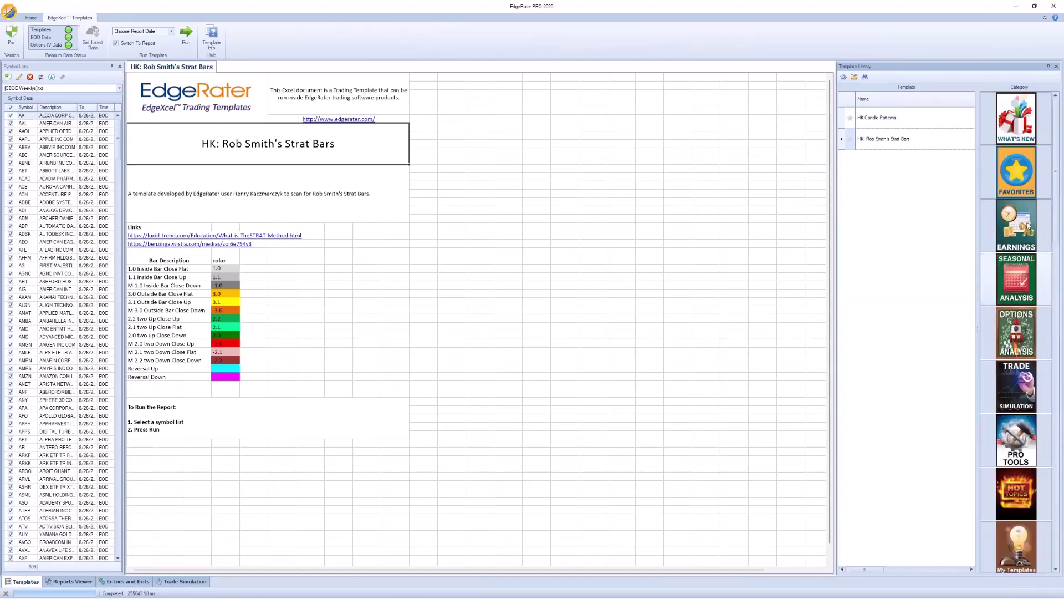
left_click(86, 582)
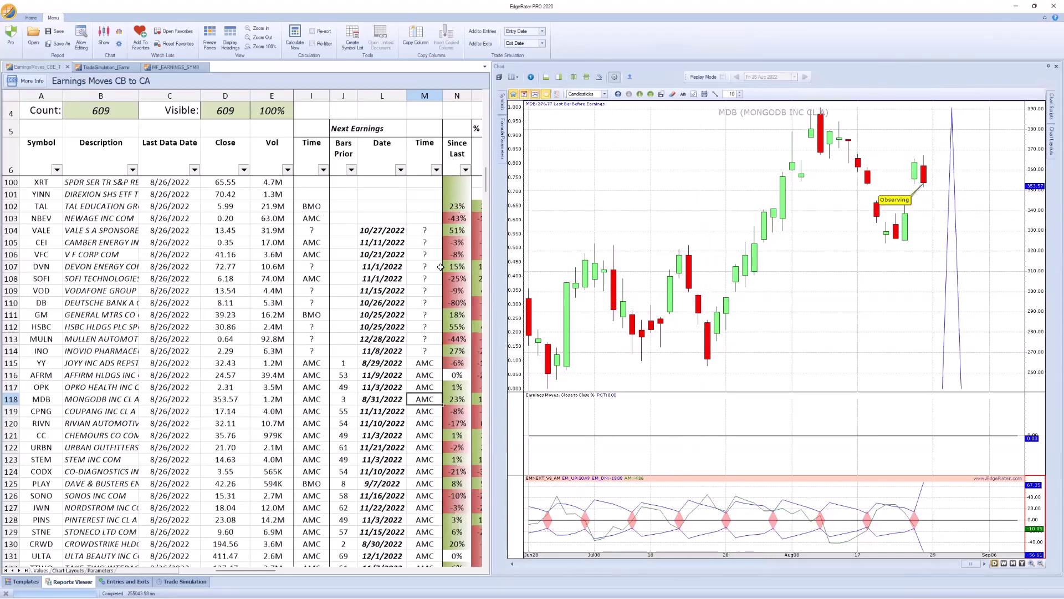
Step: Set up an entry scan with the Earnings Data script LBBE (Last Bar Before Earnings) as security selector and run it
left_click(129, 582)
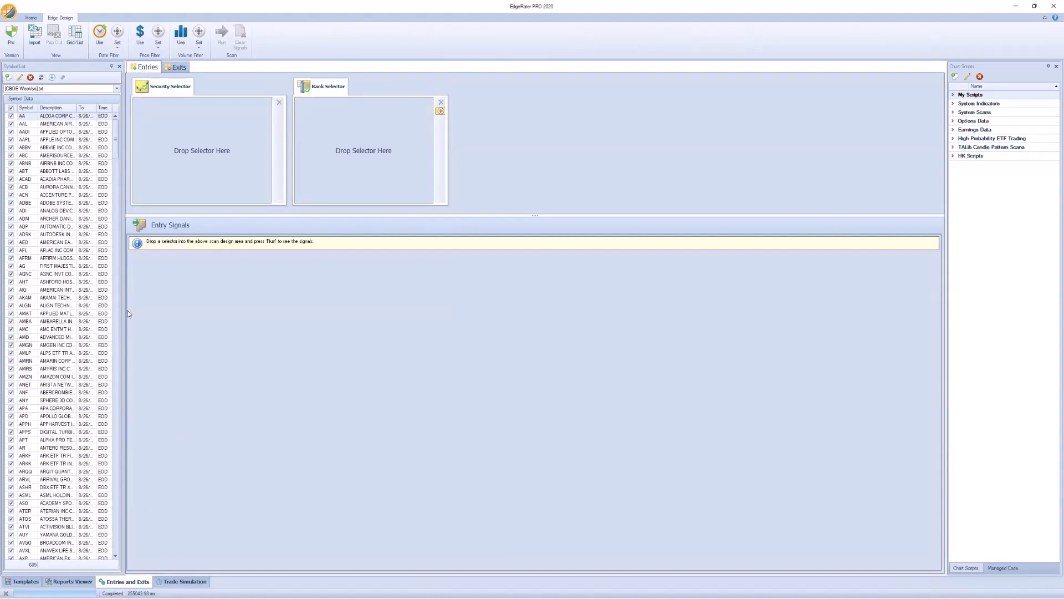
left_click_drag(125, 310, 156, 310)
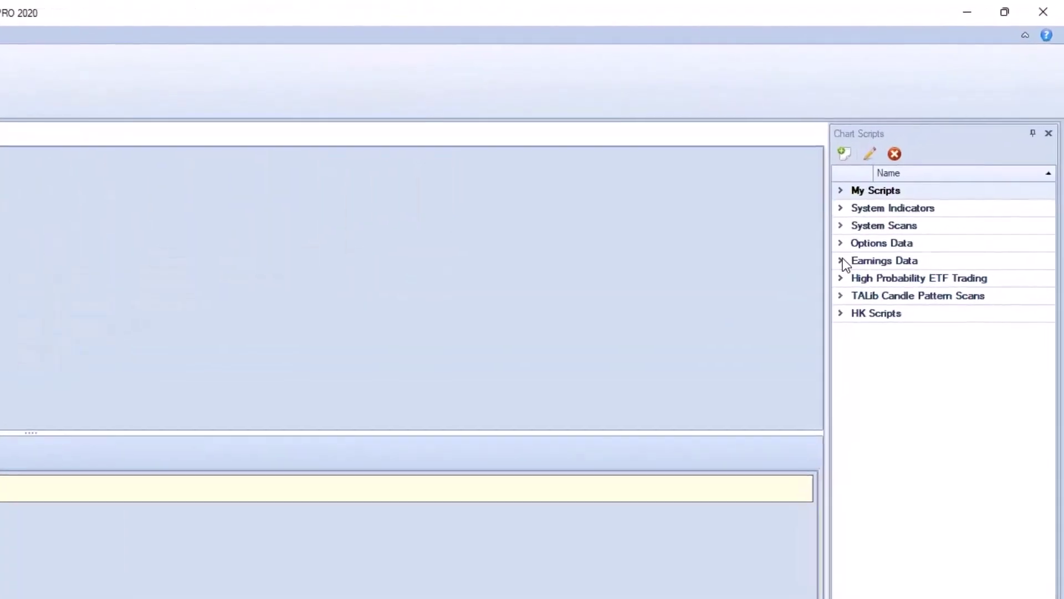
left_click(841, 261)
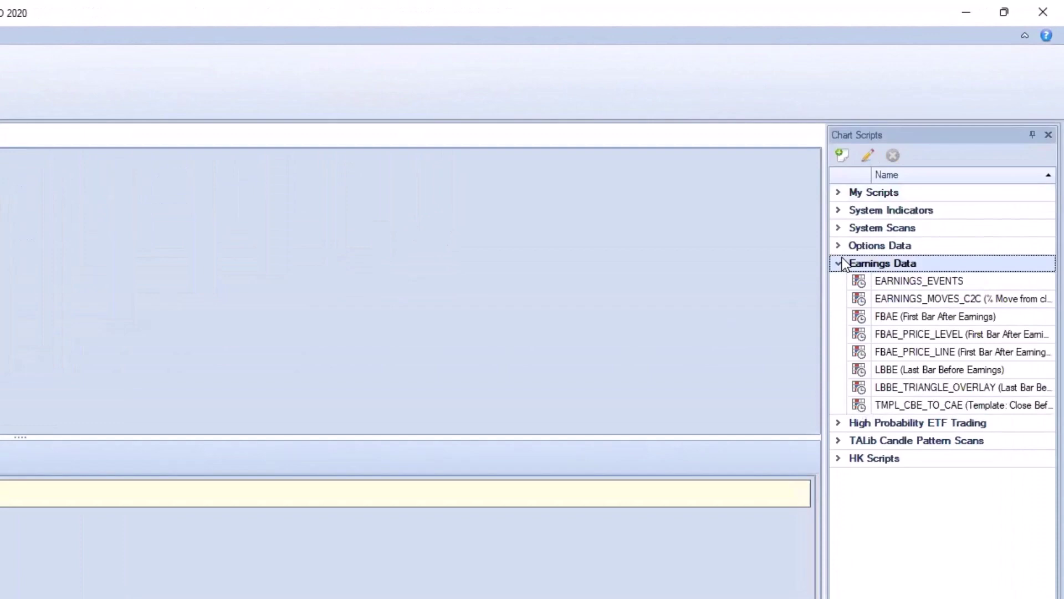
left_click(880, 372)
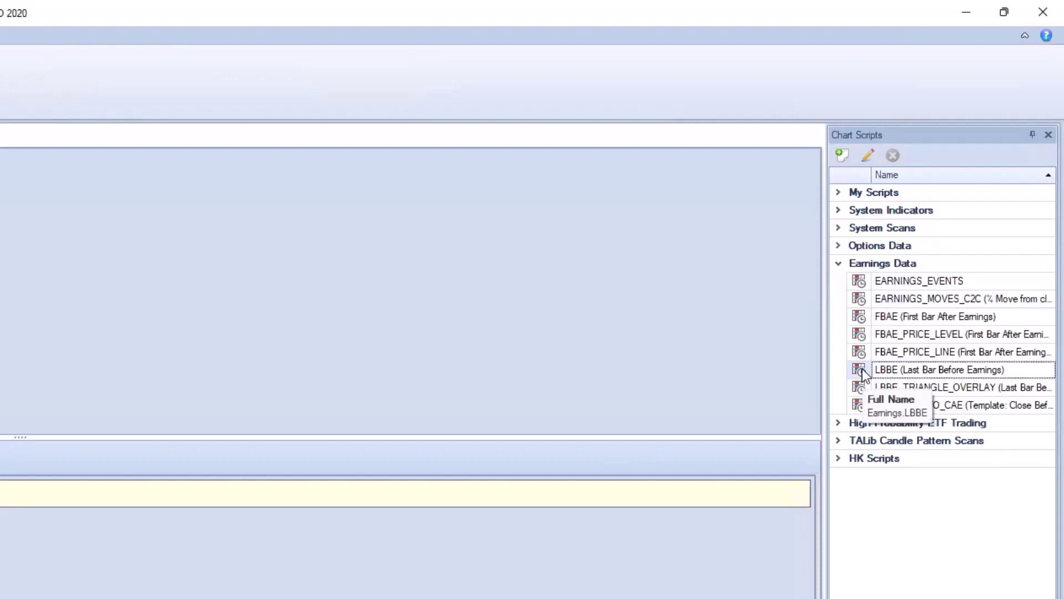
left_click(862, 368)
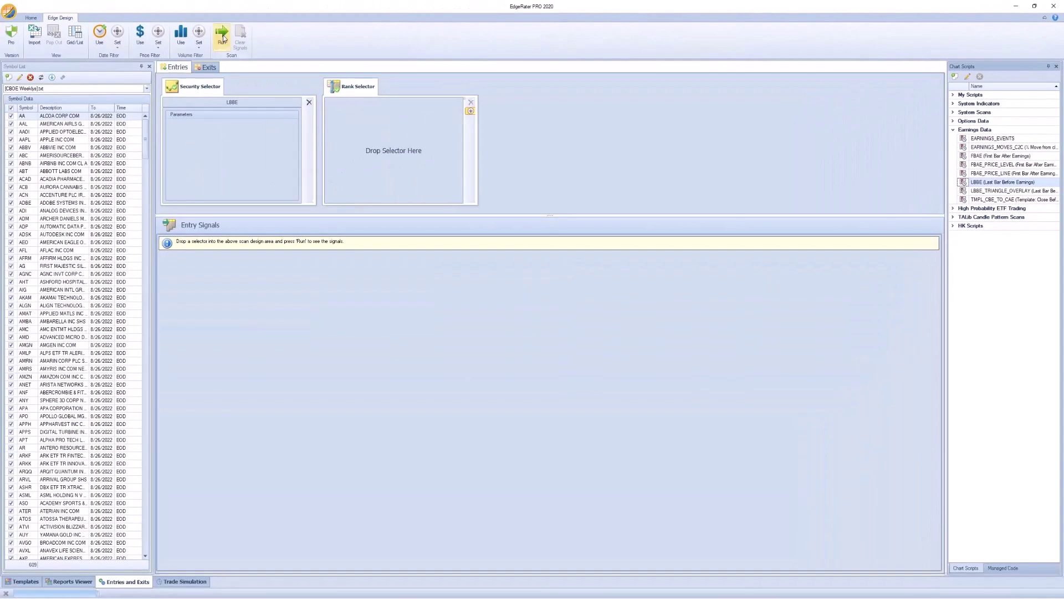
left_click(225, 38)
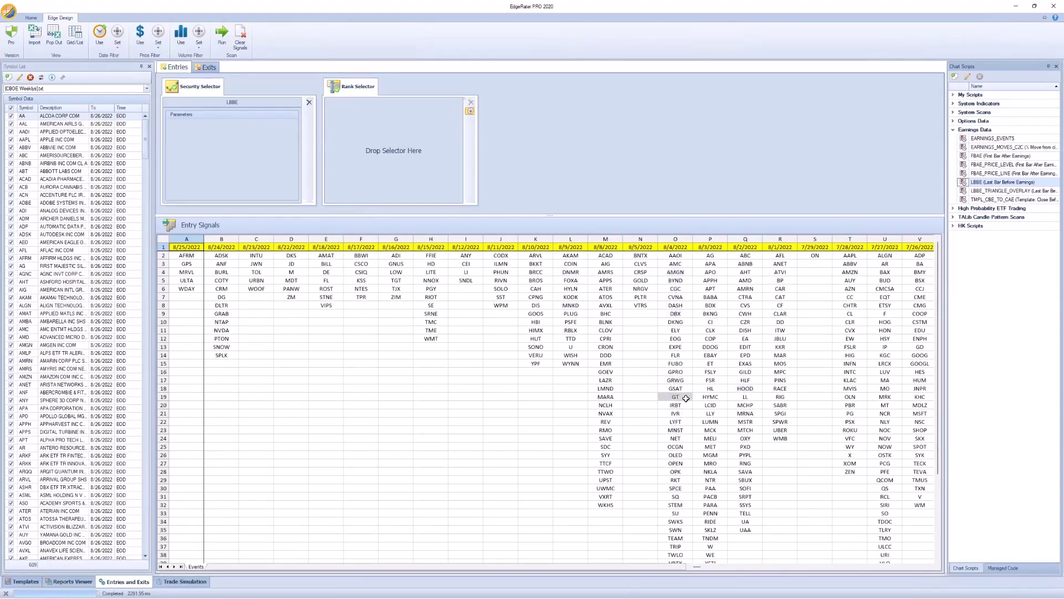
Step: Set the exit scan's security selector to FBAE (First Bar After Earnings) and run it
left_click(215, 69)
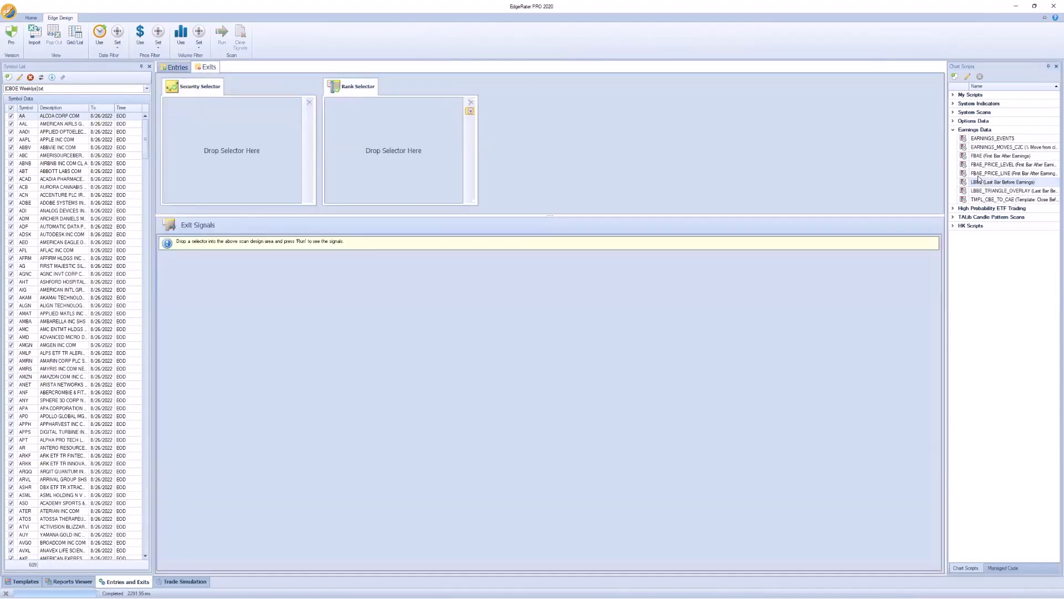
double_click(978, 156)
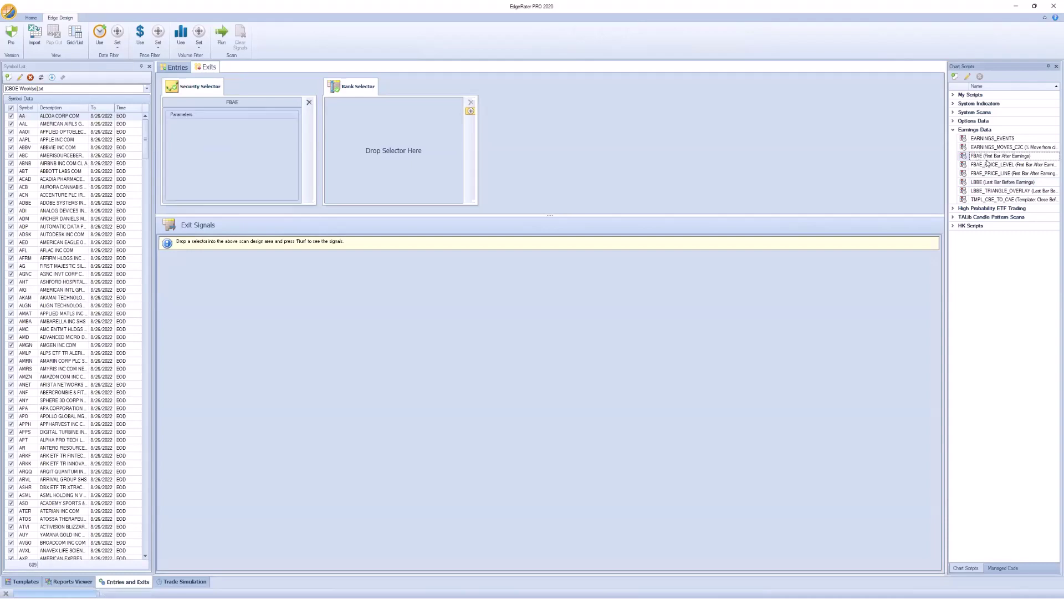
left_click(223, 33)
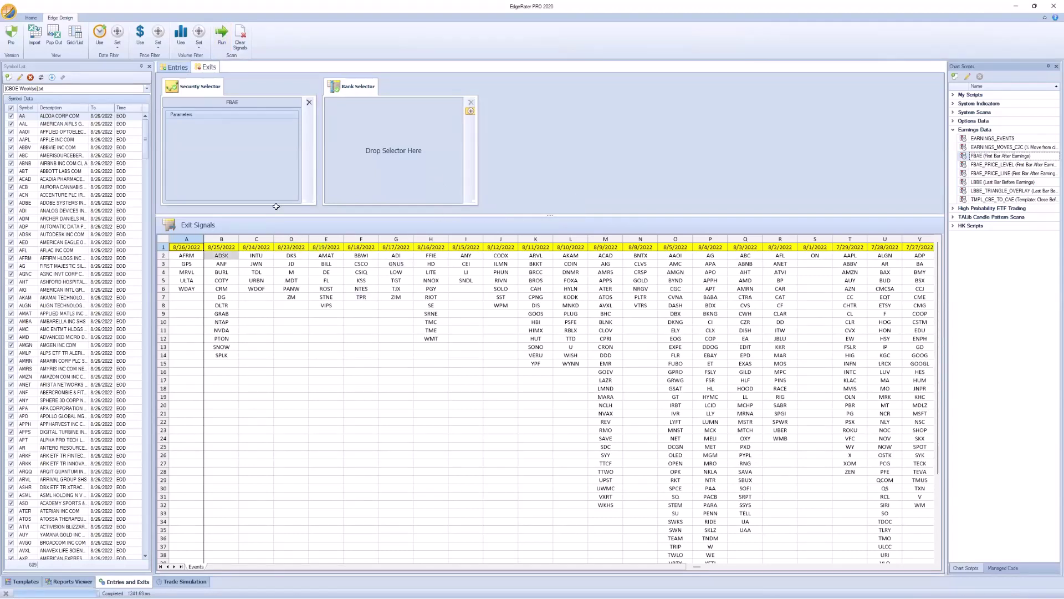
Step: Configure the trade simulation for long trades entered on the event bar close and exited after the exit event on the event bar close, and run it
left_click(186, 582)
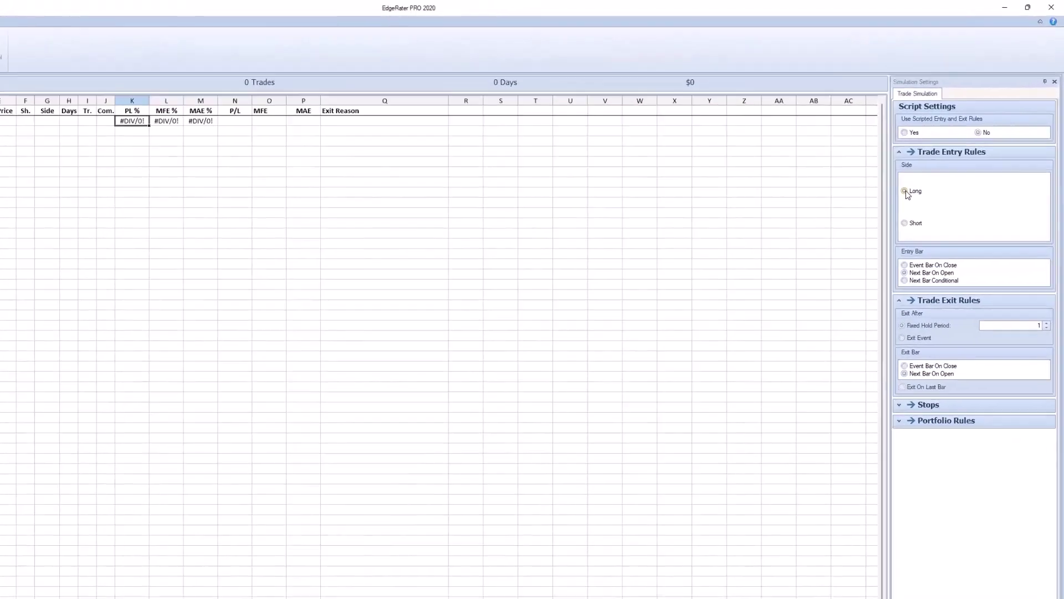
left_click(935, 156)
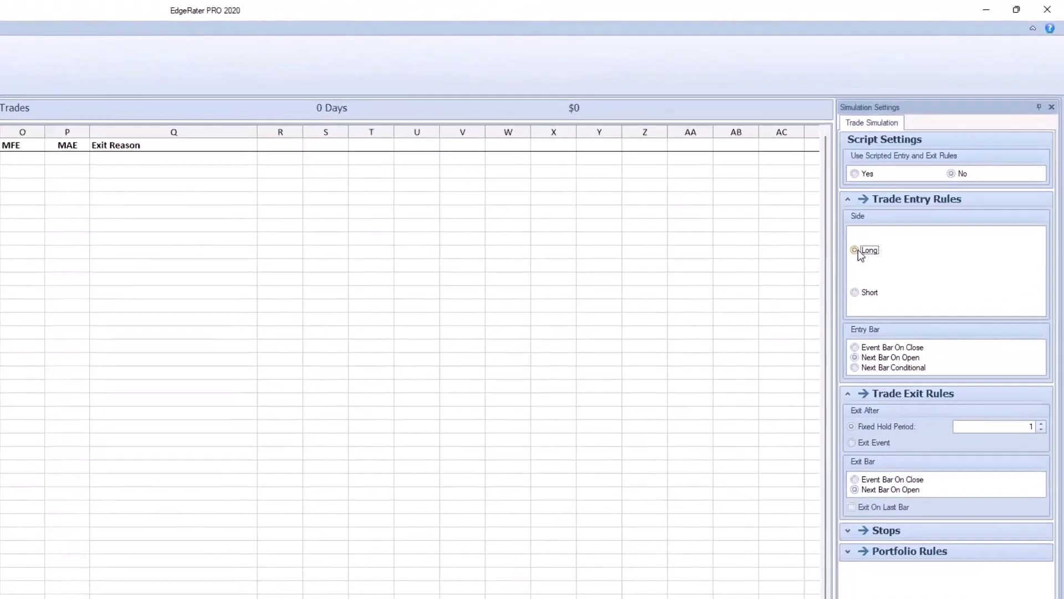
left_click(863, 347)
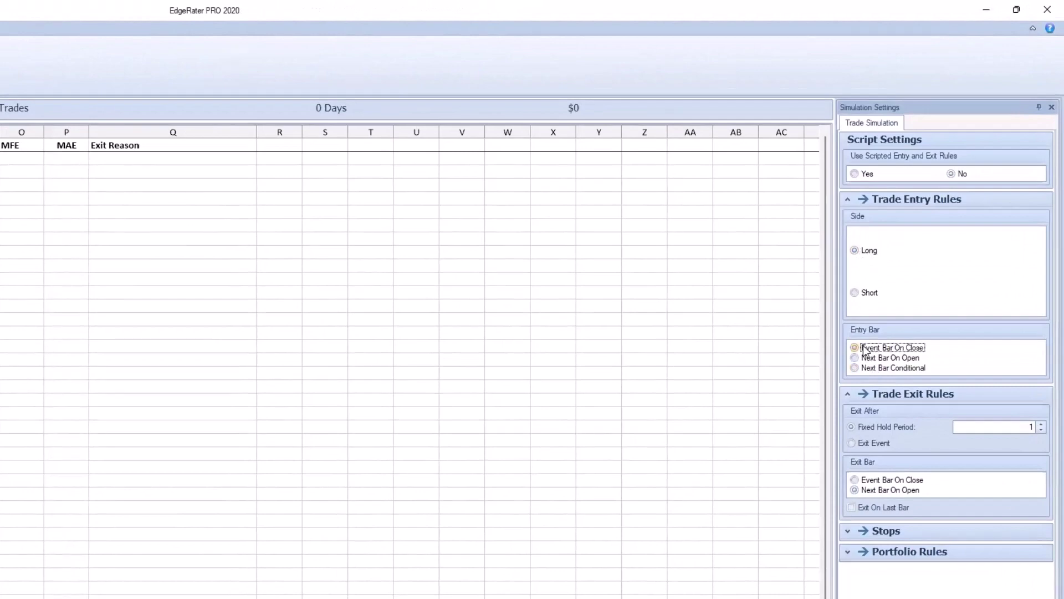
left_click(862, 445)
left_click(886, 482)
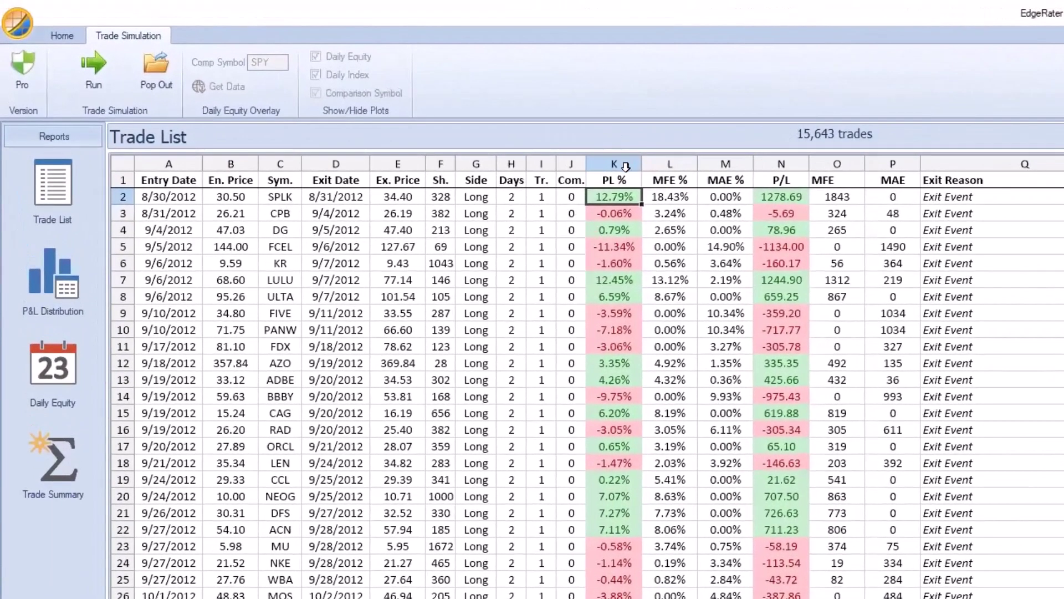
Step: Review the simulated trades in the trade list, including their entry and exit dates and profit/loss percentages
scroll(654, 228, "down", 8)
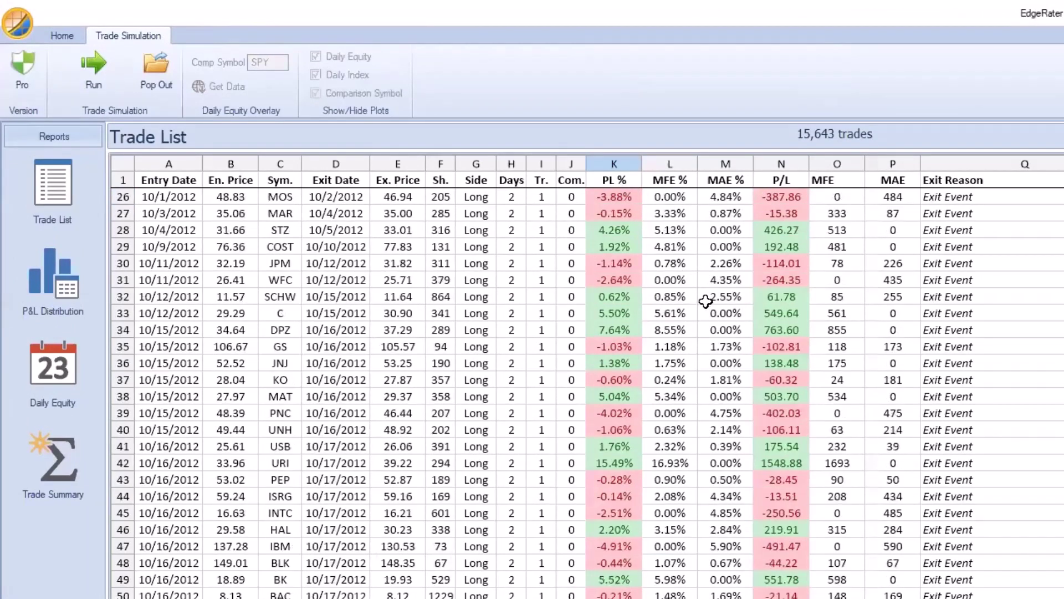
scroll(706, 303, "up", 3)
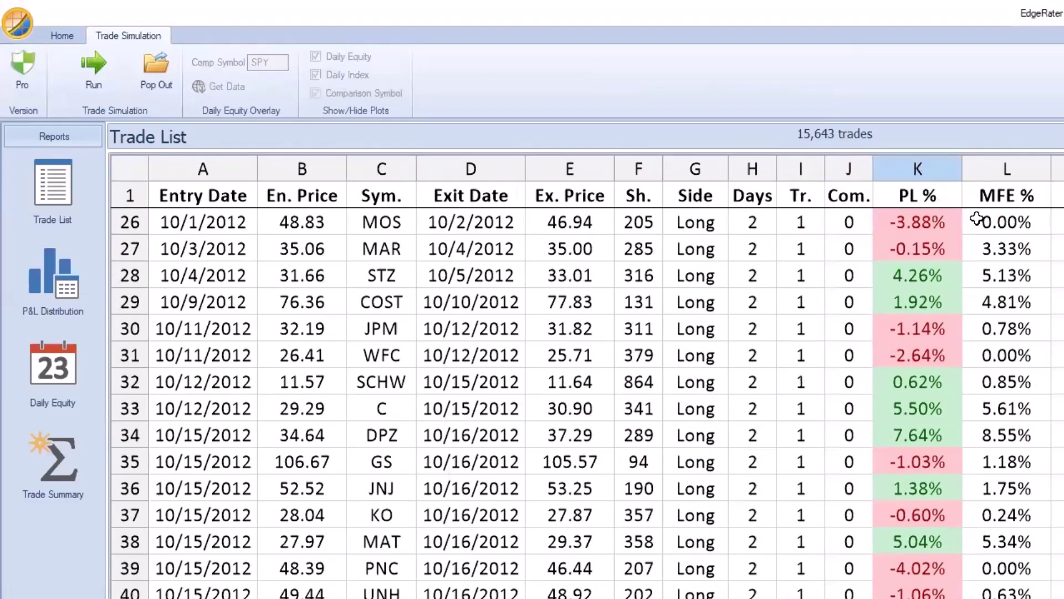
scroll(978, 221, "up", 2)
scroll(987, 234, "down", 7)
scroll(987, 235, "down", 20)
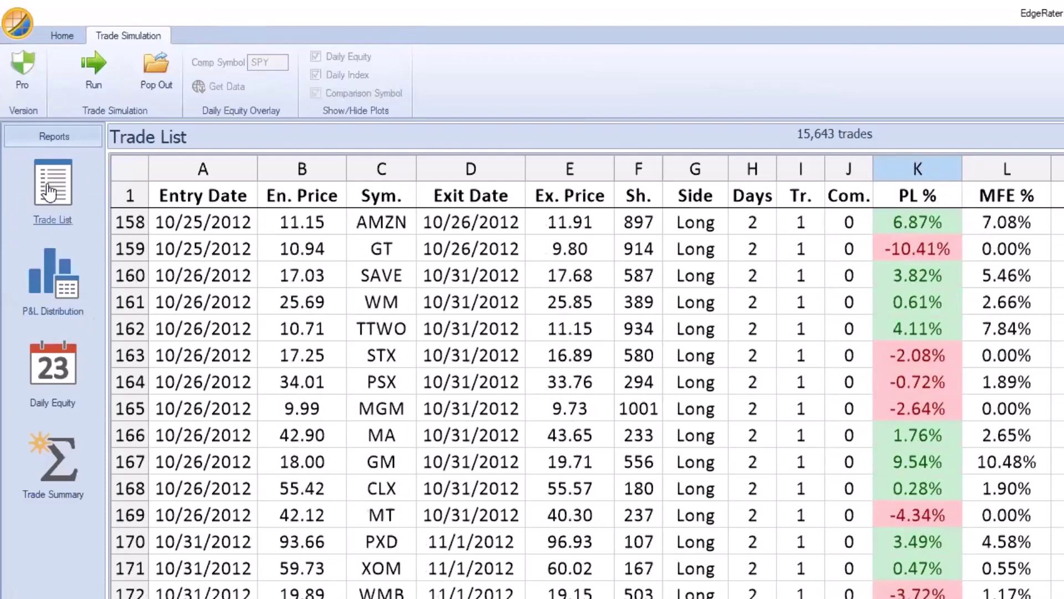
Step: View the trade summary and examine its winner, loser and average profit/loss statistics
left_click(72, 481)
scroll(675, 434, "up", 2)
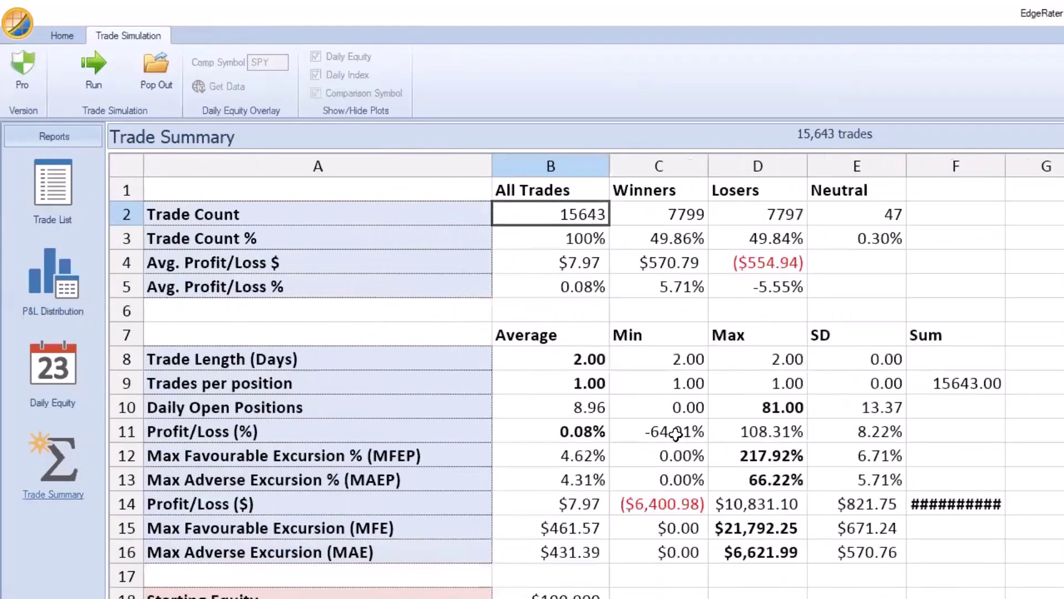
scroll(675, 434, "up", 1)
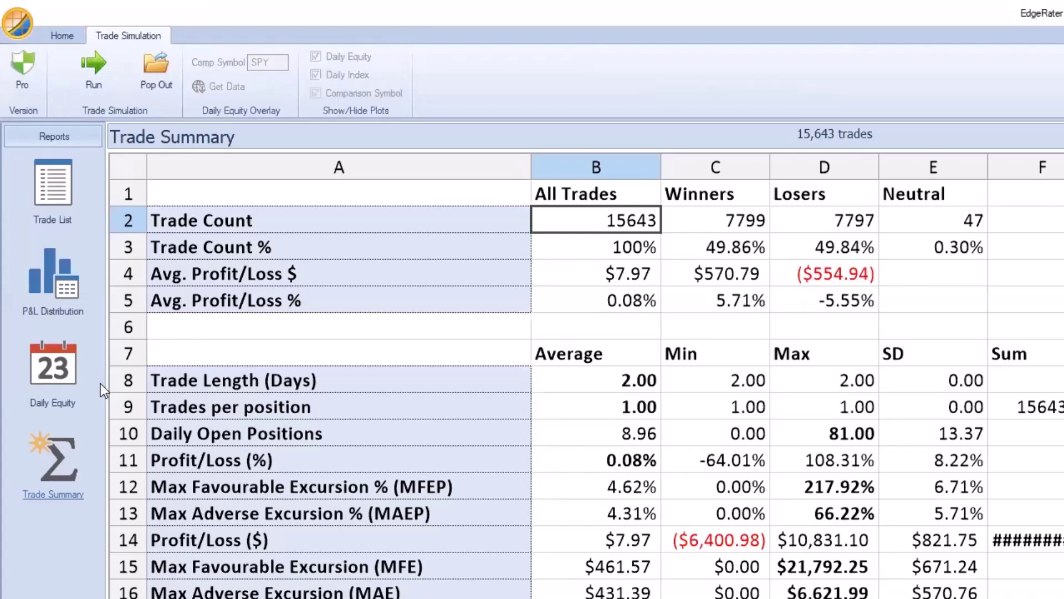
Step: View the P&L distribution and center the enlarged histogram around zero percent
left_click(78, 279)
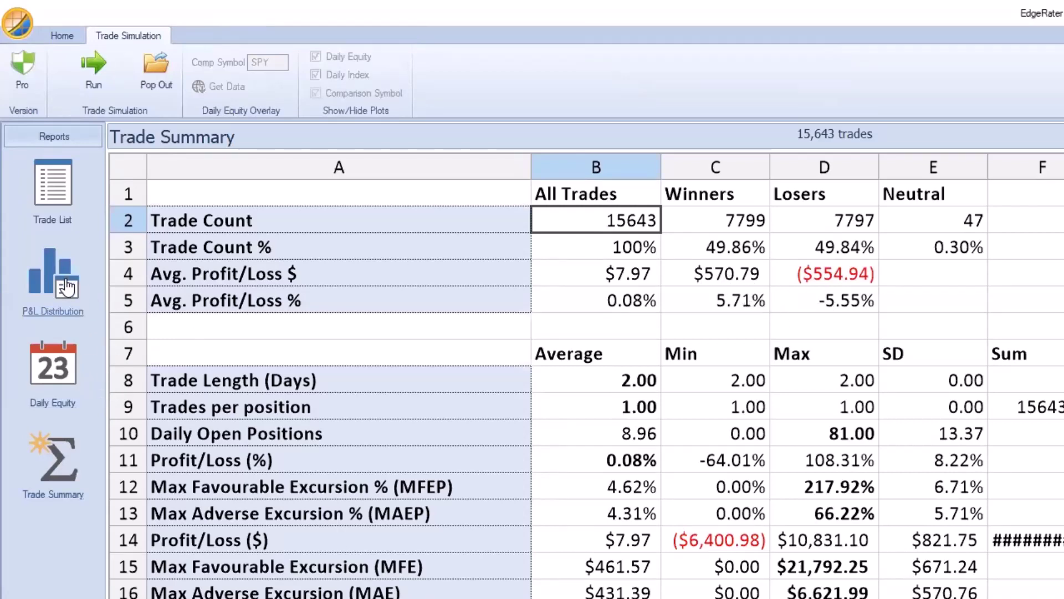
scroll(887, 427, "up", 3)
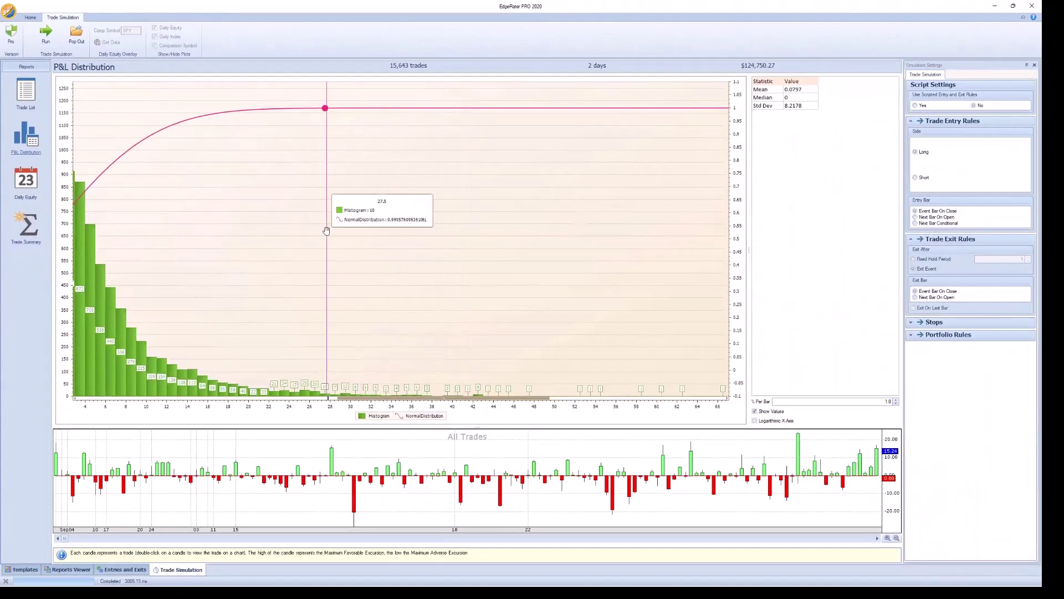
left_click_drag(327, 230, 676, 240)
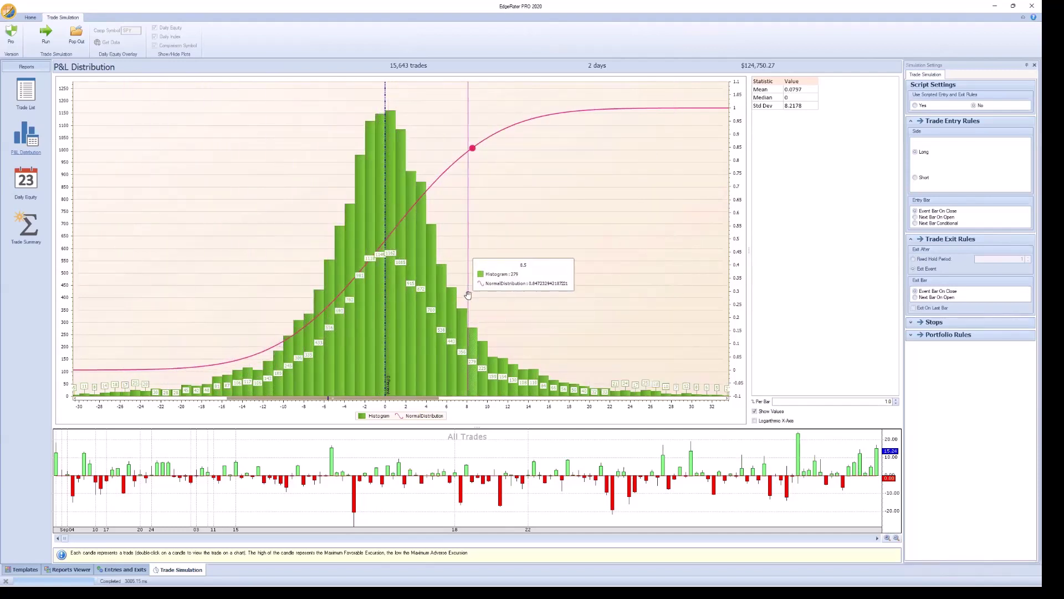
scroll(470, 282, "up", 2)
left_click_drag(254, 172, 325, 178)
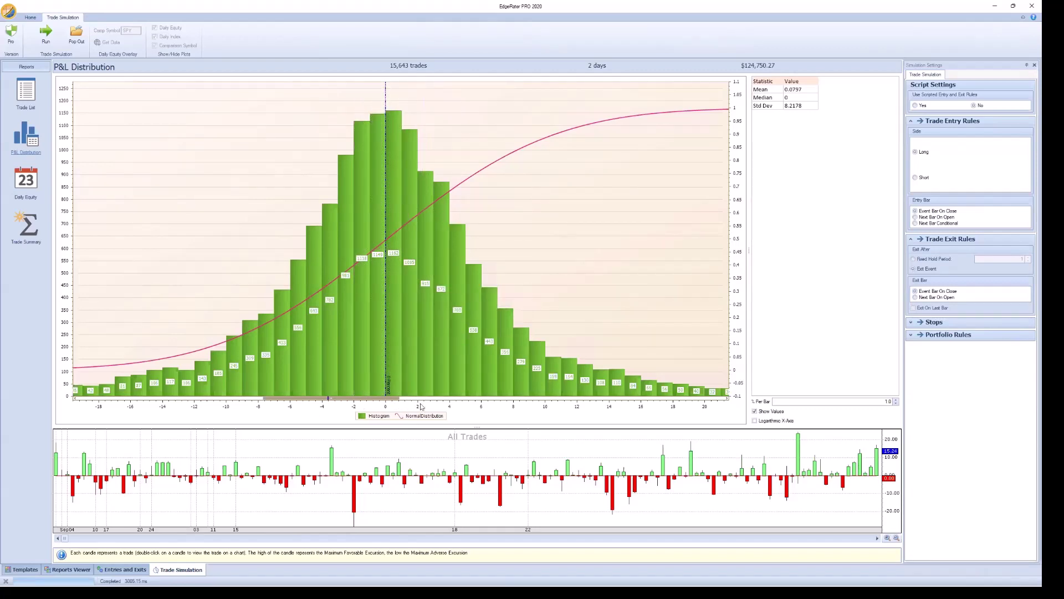
Step: Inspect the largest gains and largest losses at both ends of the P&L histogram, and return to its center
left_click_drag(389, 399, 723, 398)
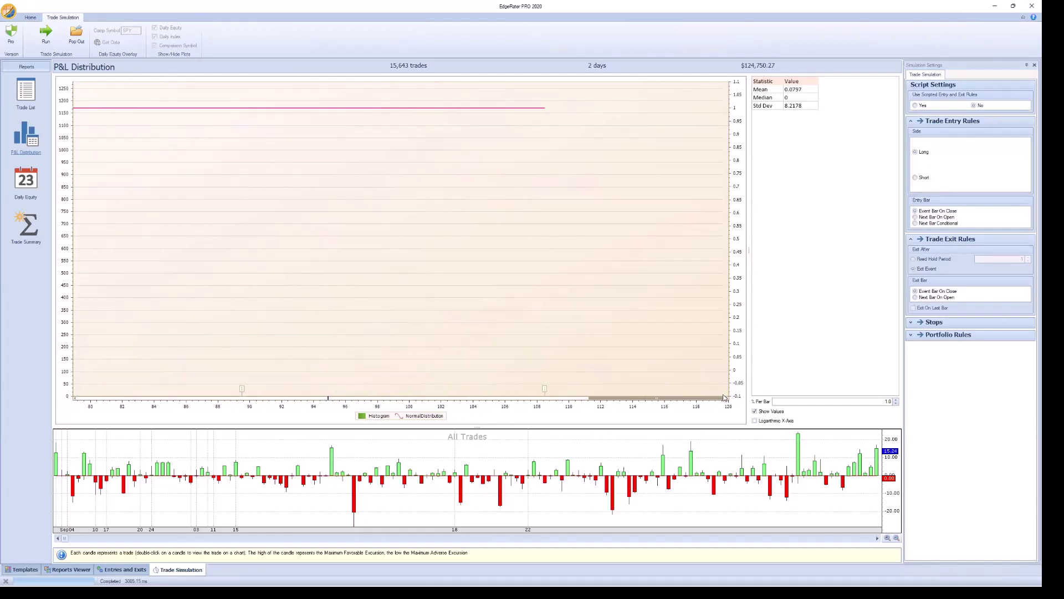
mouse_move(544, 389)
left_click_drag(633, 399, 113, 402)
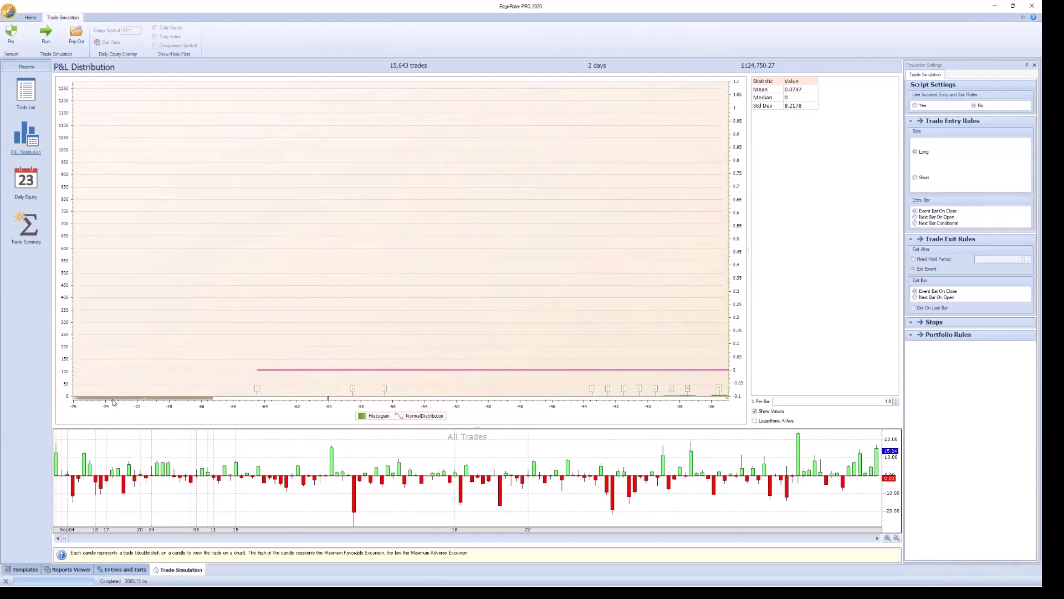
left_click(248, 403)
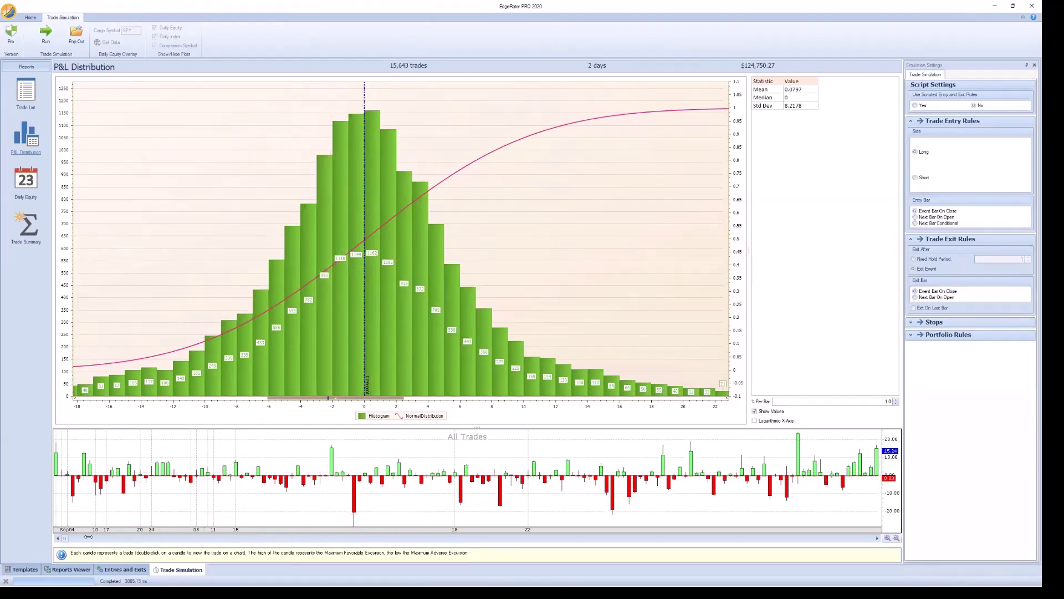
Step: Examine the All Trades candle chart across successive periods up to July 2020 for the largest winning and losing trades
left_click_drag(65, 538, 82, 538)
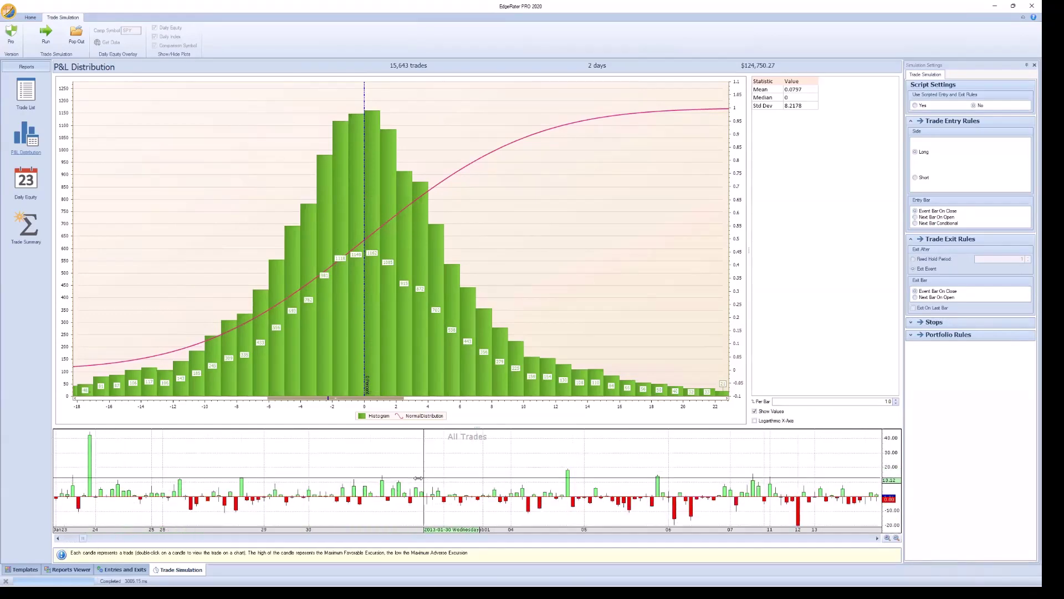
left_click_drag(83, 538, 105, 539)
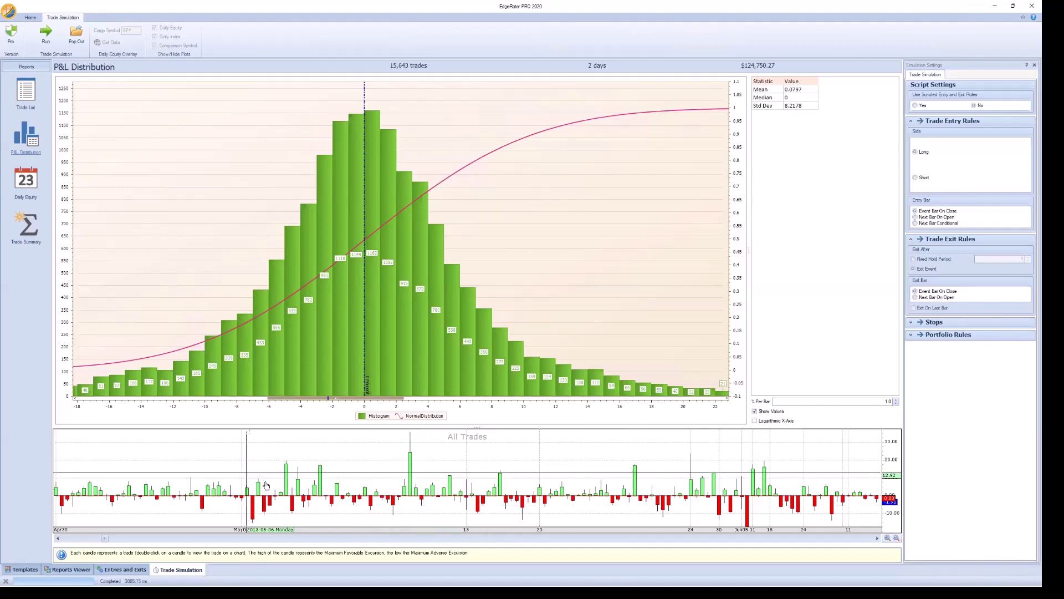
left_click_drag(106, 539, 213, 544)
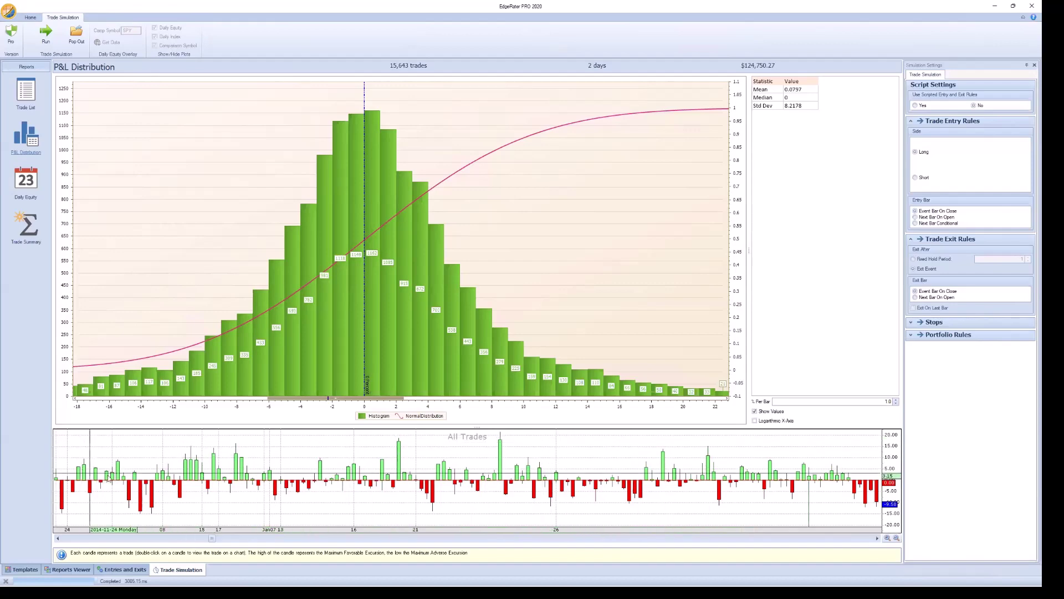
left_click_drag(212, 541, 227, 541)
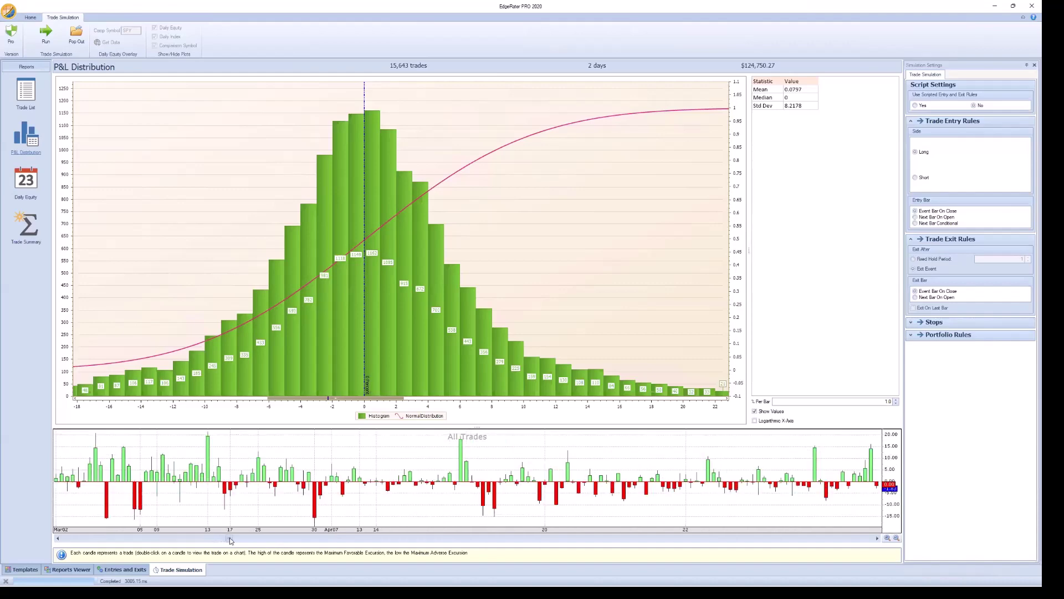
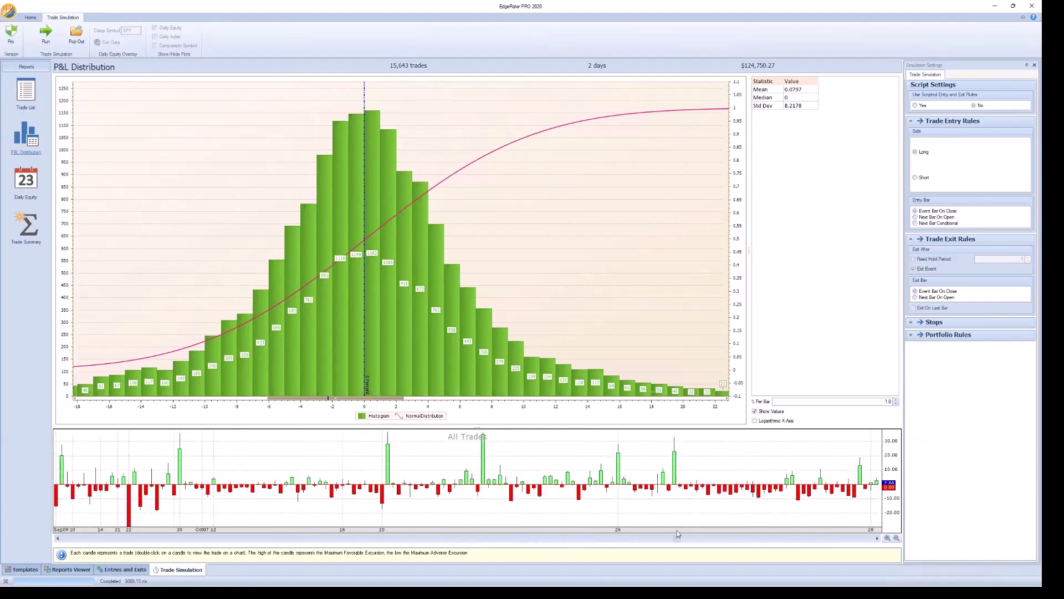
scroll(657, 532, "up", 5)
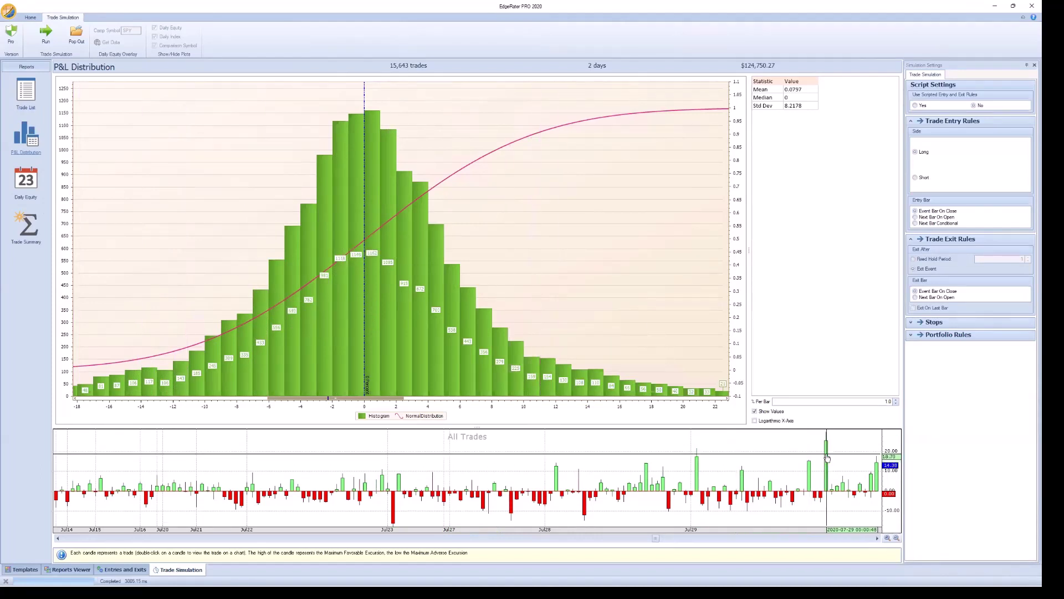
left_click(828, 458)
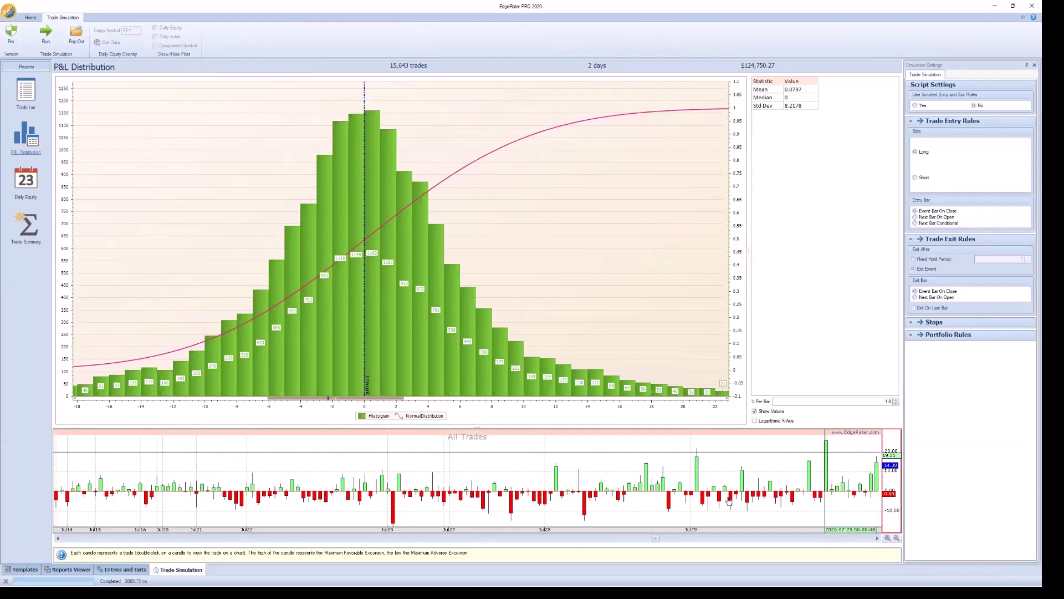
scroll(655, 539, "down", 5)
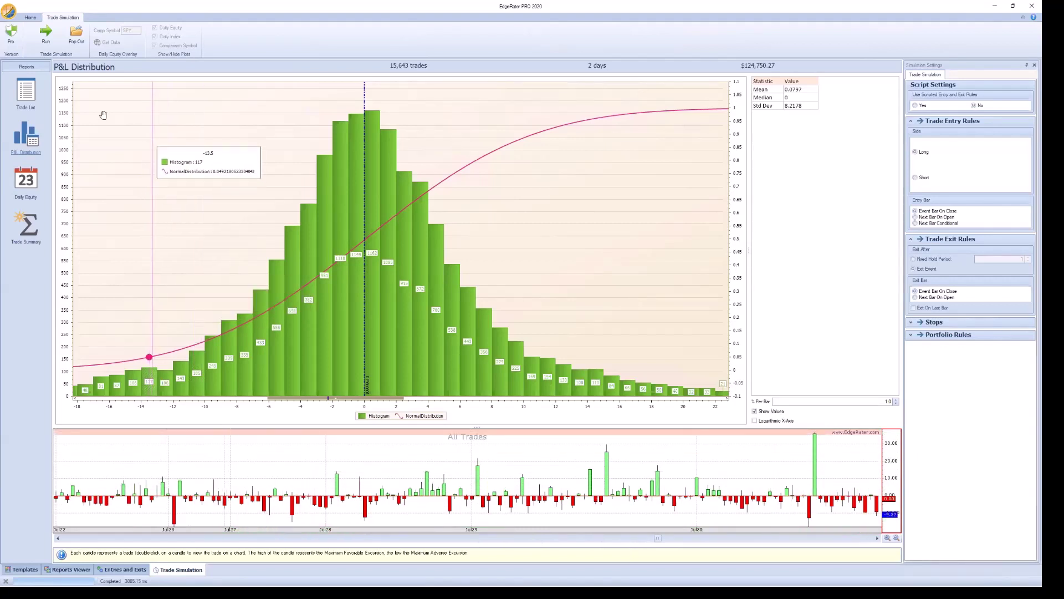
Step: Return to the trade list and open the chart for the URBN trade exited on 5/20/2014
left_click(36, 99)
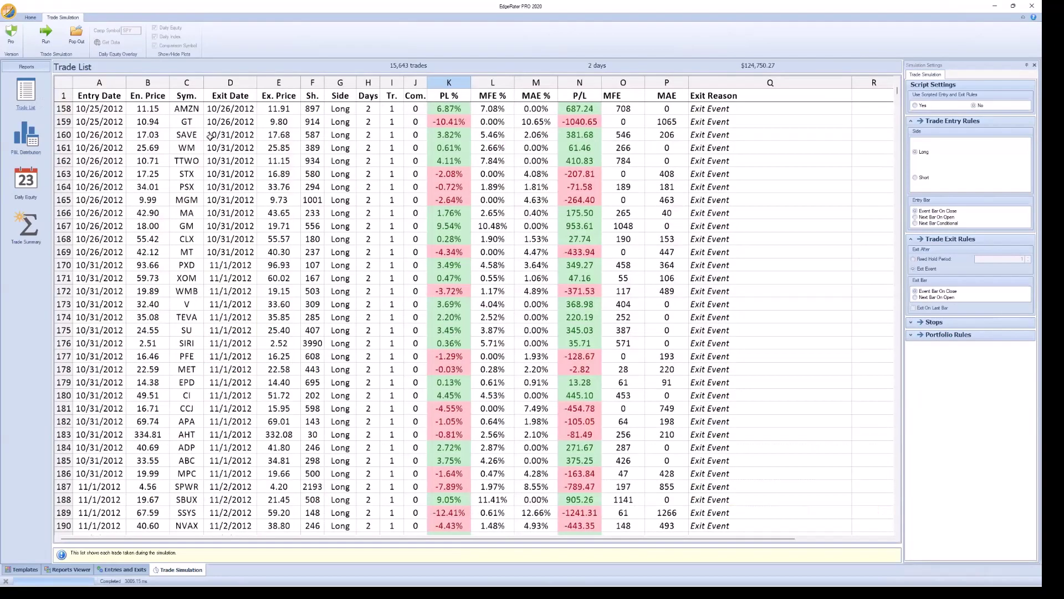
scroll(367, 254, "down", 15)
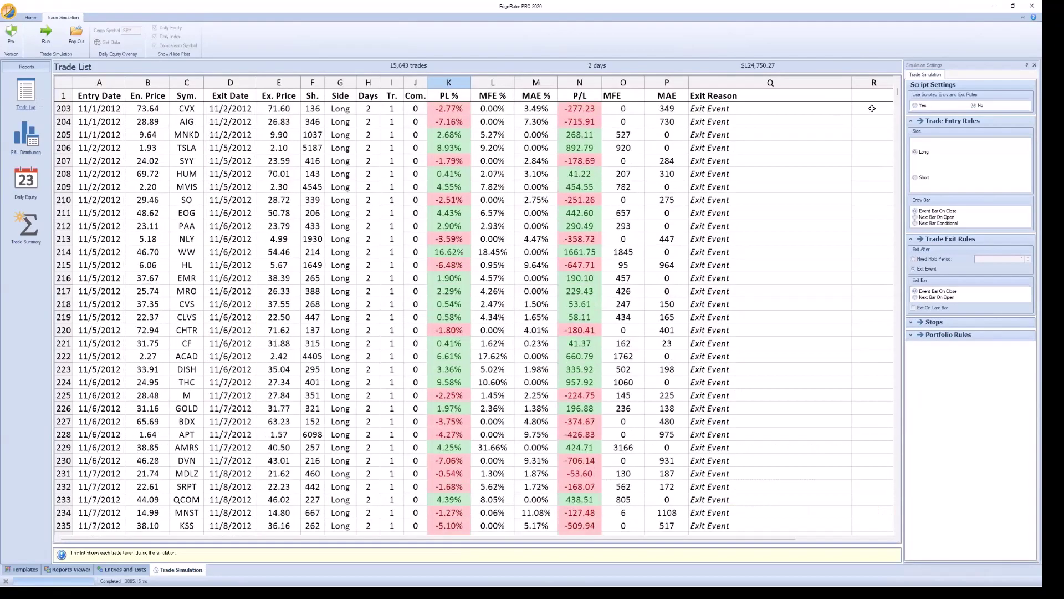
left_click(896, 139)
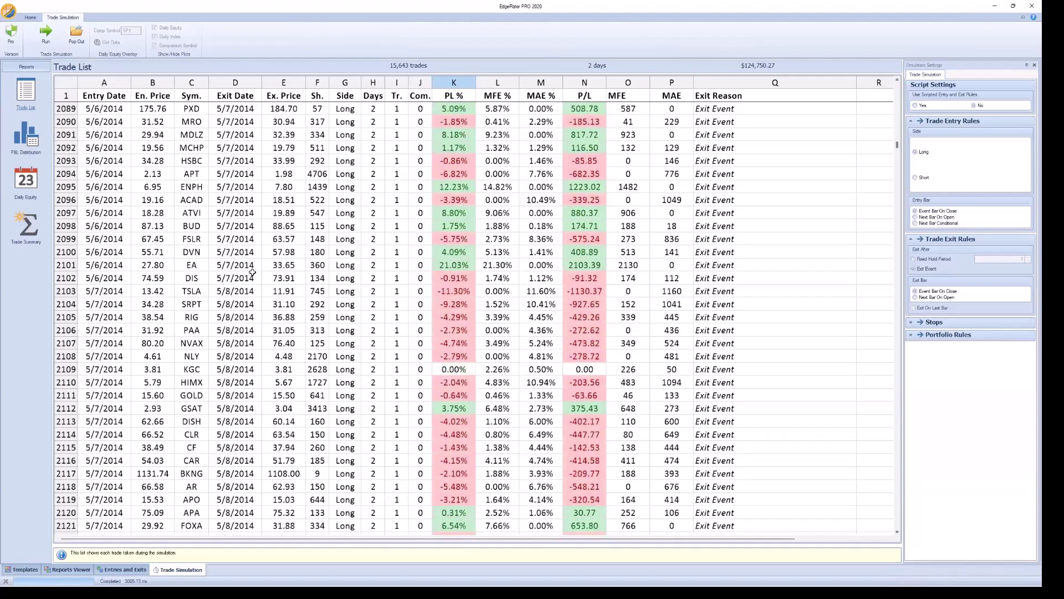
left_click(253, 266)
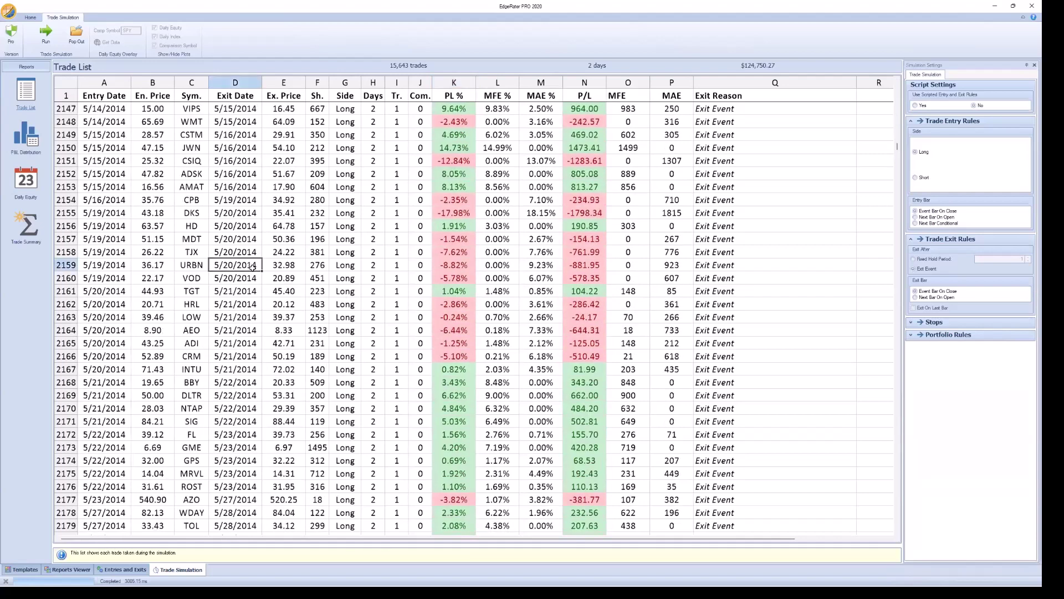
double_click(252, 266)
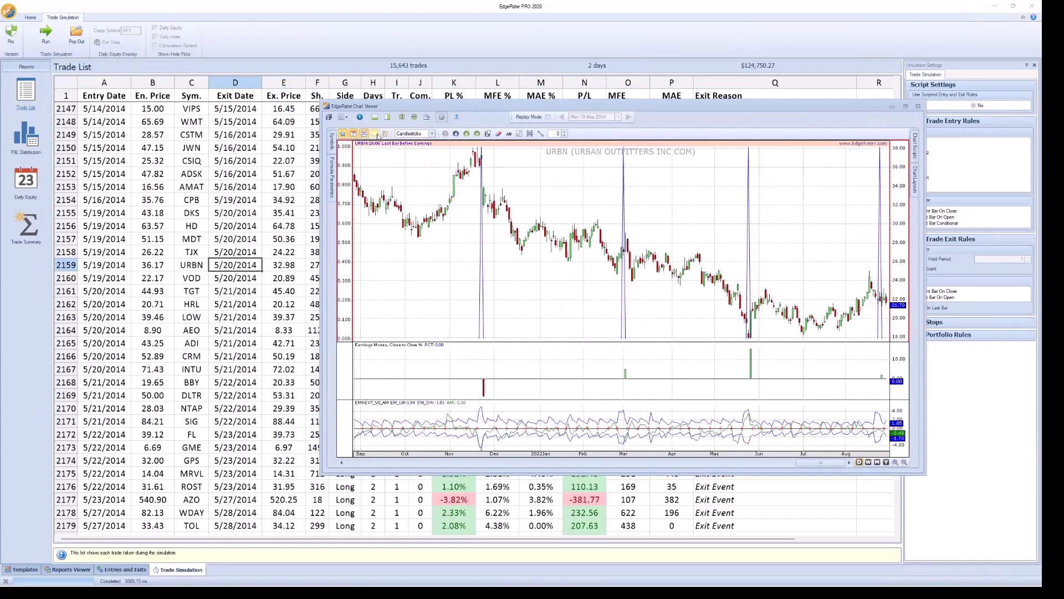
Step: Align the URBN chart to the trade's date, bring its entry and exit markers into view, and move the chart window off the trade rows
left_click(375, 134)
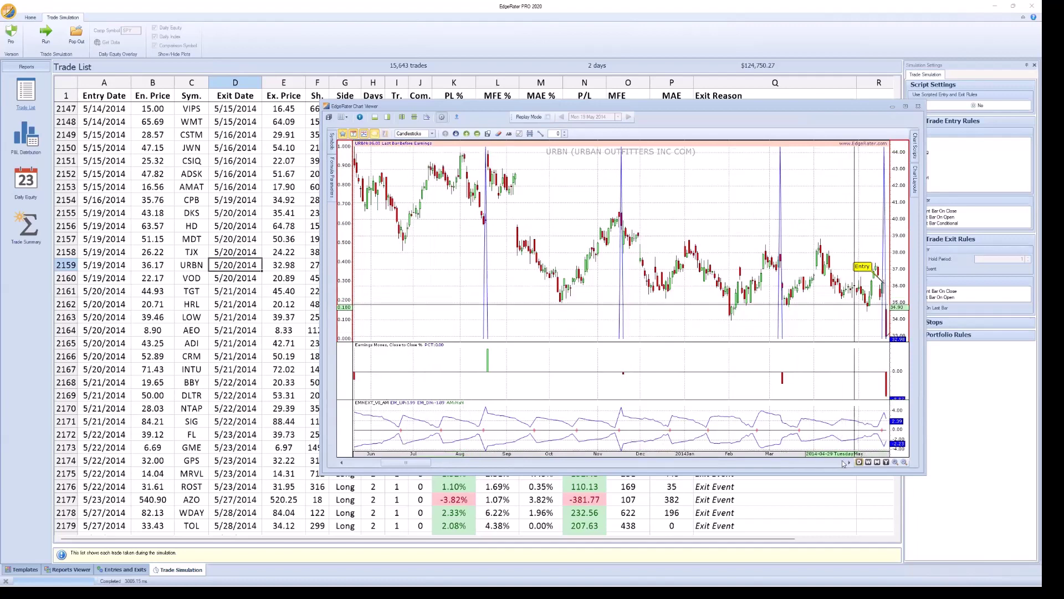
left_click_drag(419, 465, 439, 467)
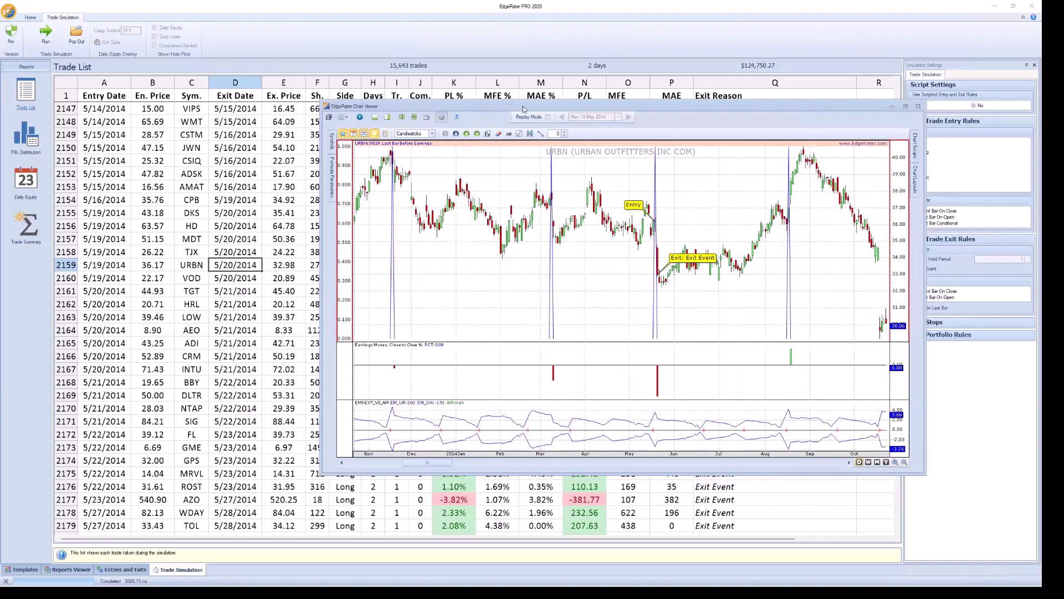
left_click_drag(524, 109, 631, 36)
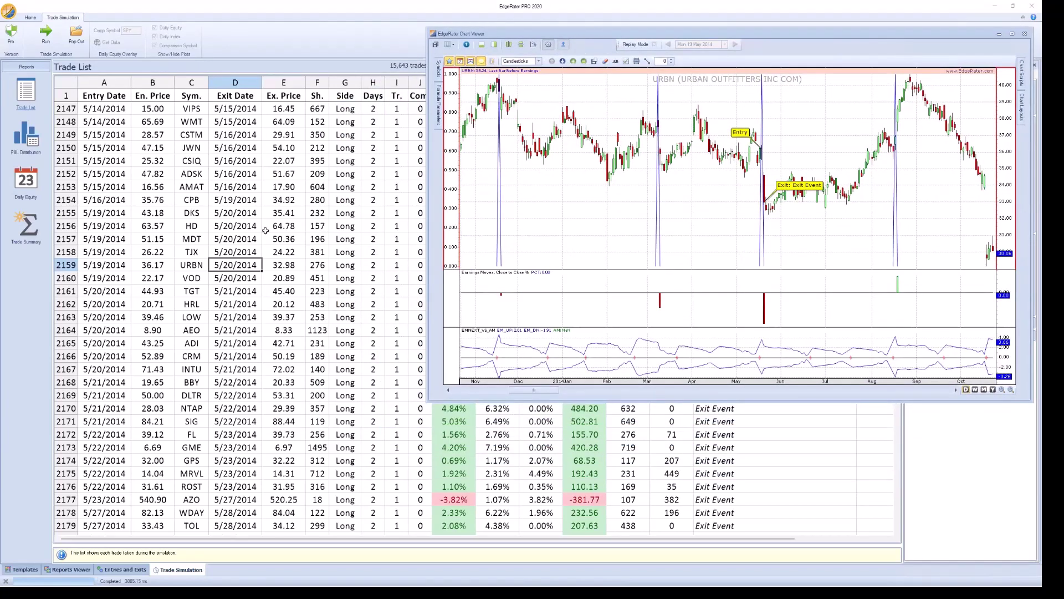
Step: Step through the charts of the listed trades from VOD to DLTR, and return to the P&L distribution
left_click(243, 275)
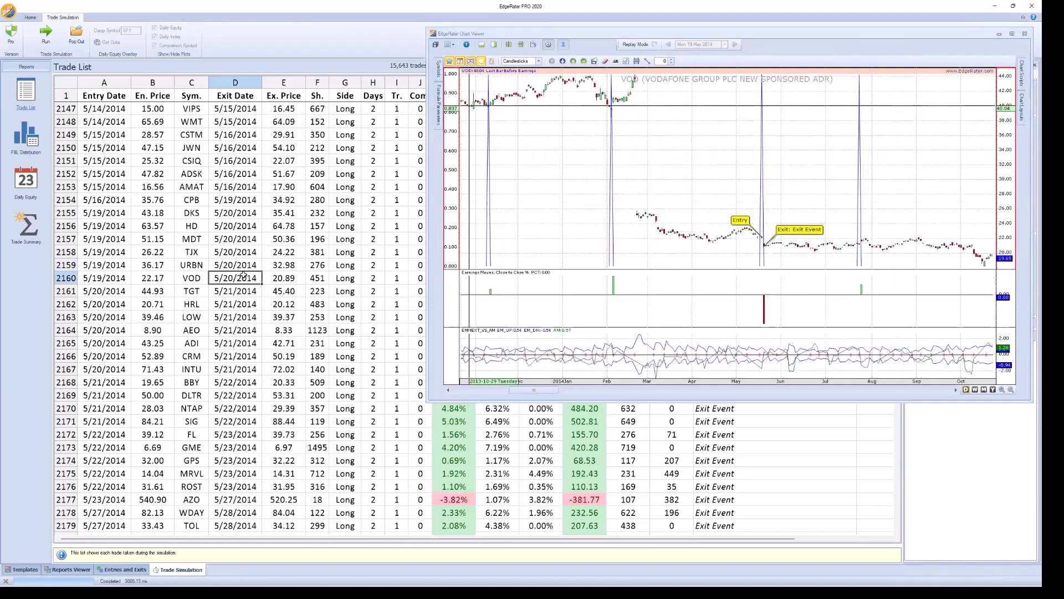
key("Down")
key("Down")
key("Down")
key("Down")
key("Down")
key("Down")
key("Down")
key("Down")
key("Down")
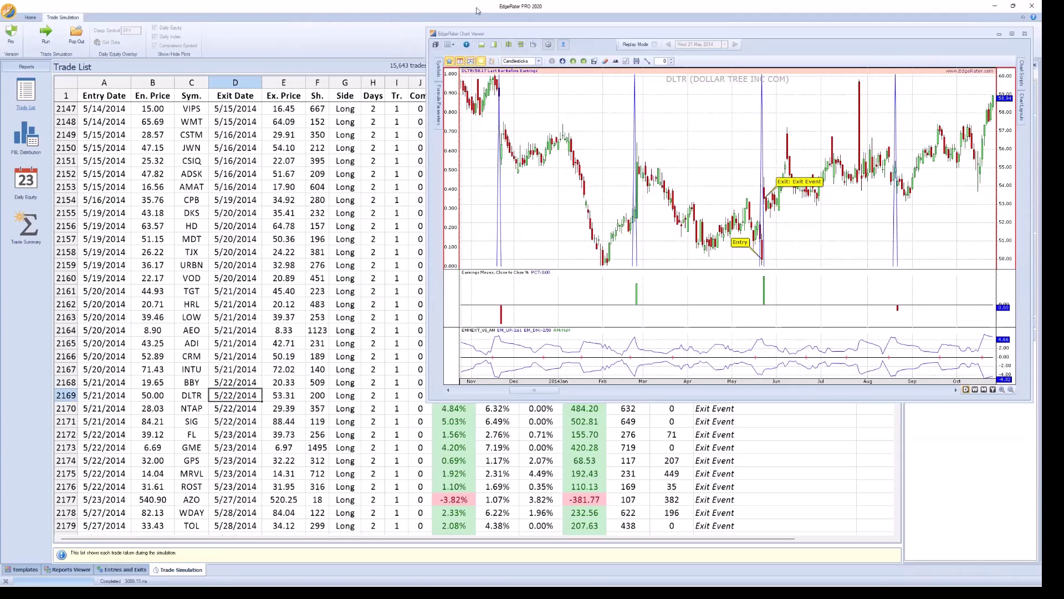
left_click(26, 145)
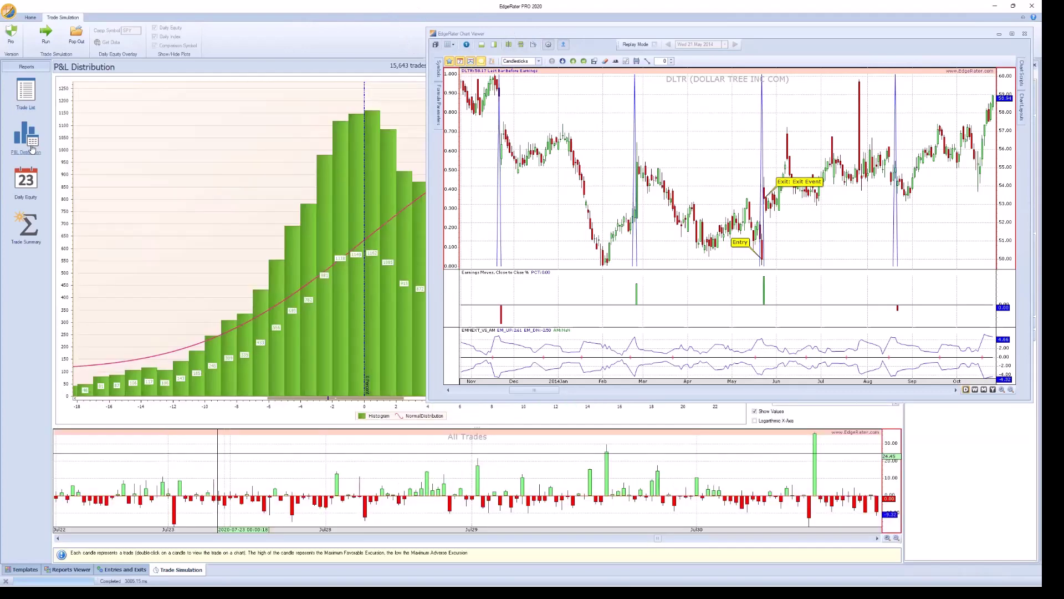
Step: View the price charts of the large late-July 2020 winning trades OSTK, APA and PINS from the All Trades chart
double_click(607, 474)
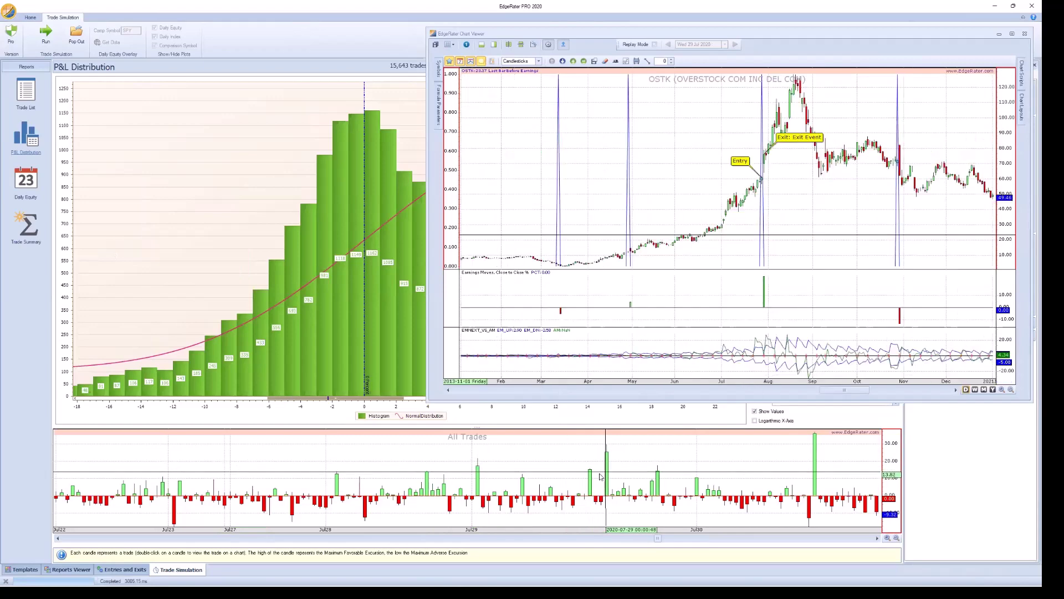
double_click(478, 478)
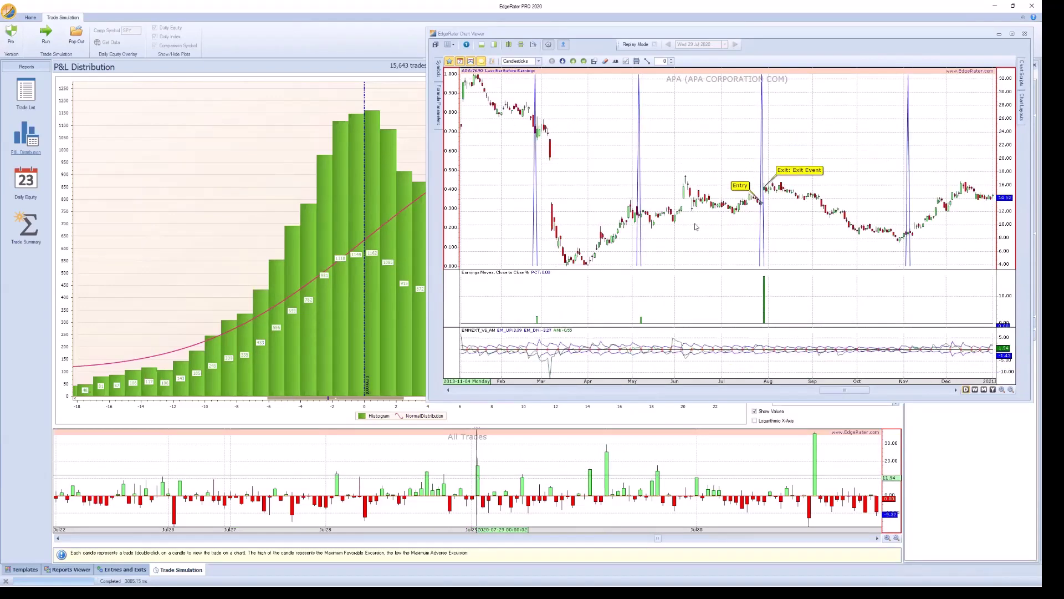
double_click(815, 455)
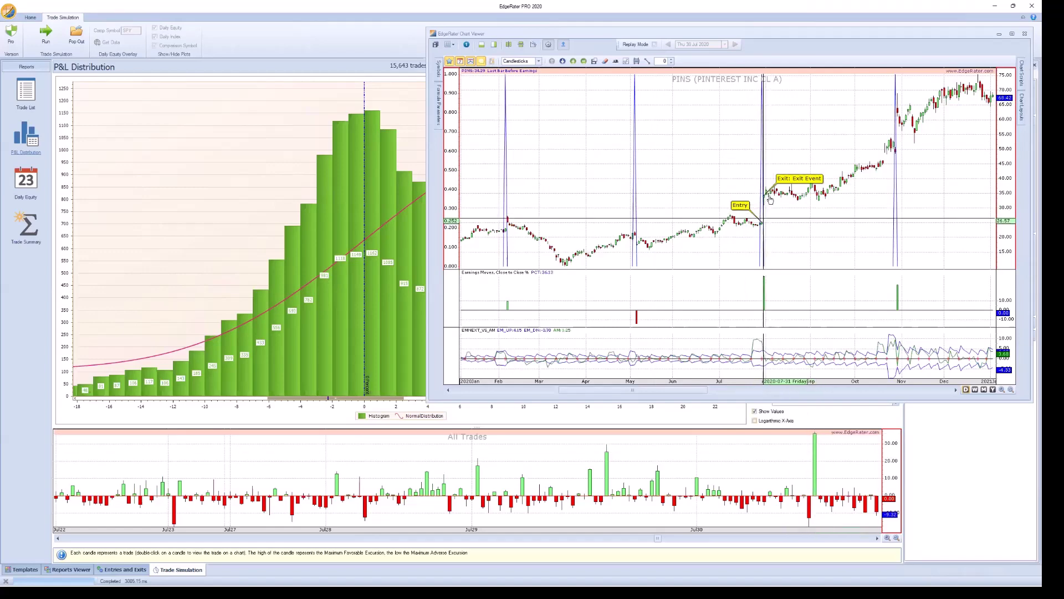
Step: View the price chart of the large September 2020 losing trade in ACB from the All Trades chart, and close the chart viewer
left_click_drag(658, 540, 674, 537)
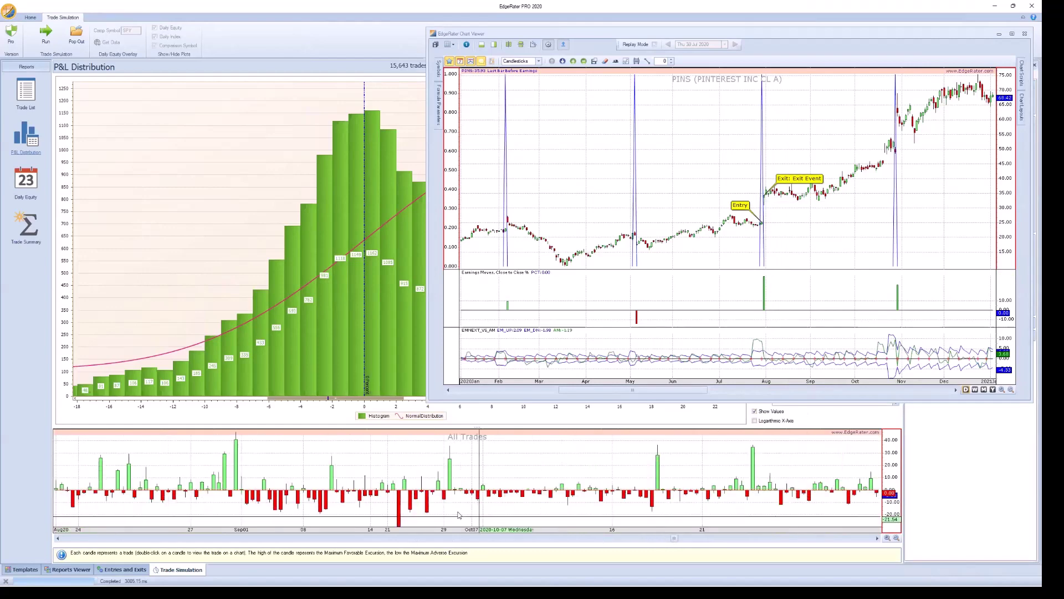
double_click(399, 507)
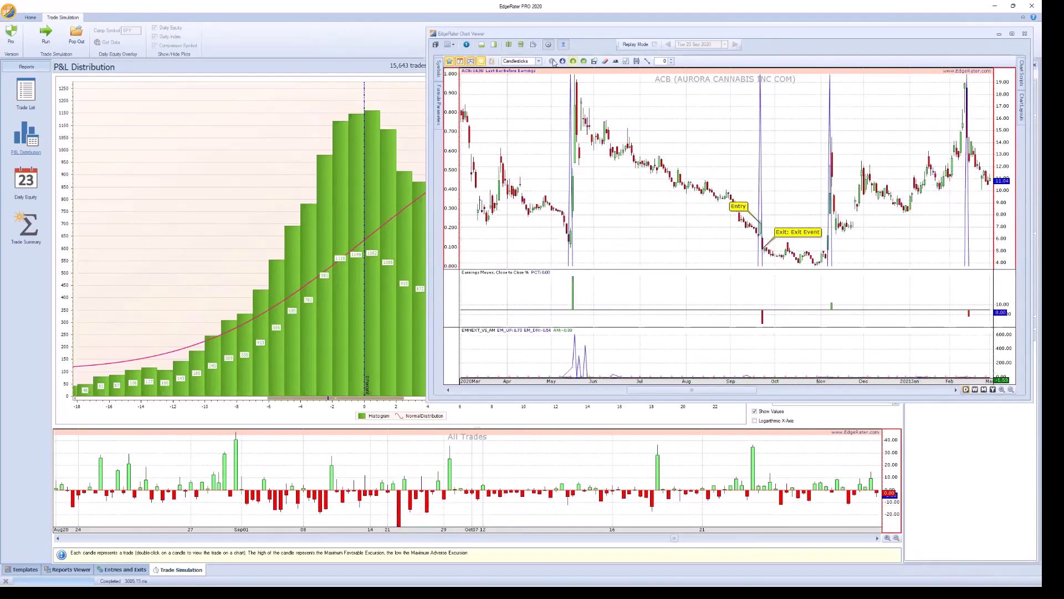
left_click(563, 43)
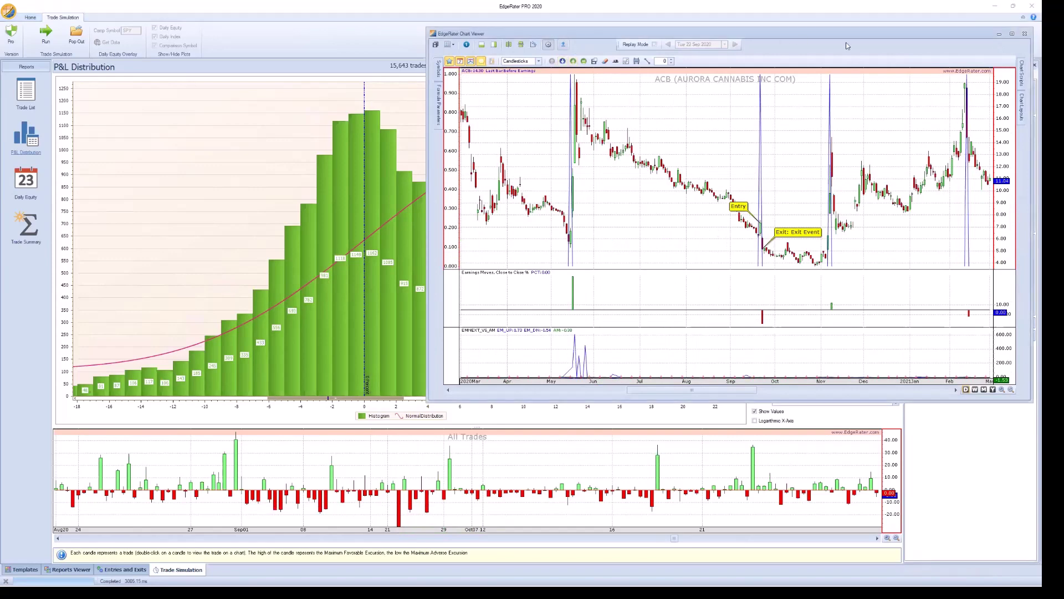
left_click(1025, 34)
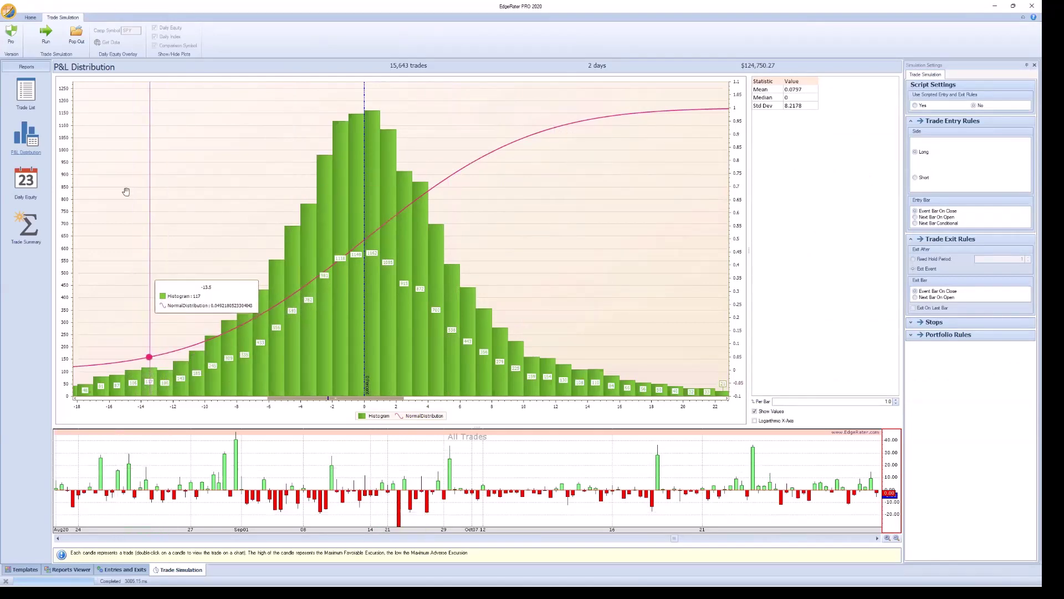
Step: Return to the trade list and review it from its last trades back to the first ones
left_click(41, 90)
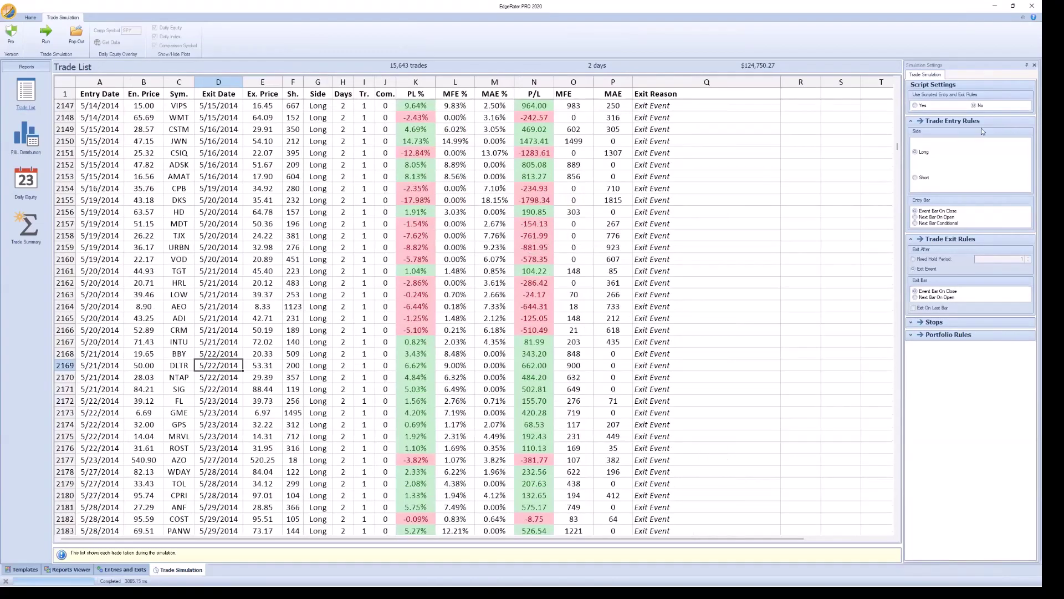
left_click_drag(898, 146, 903, 540)
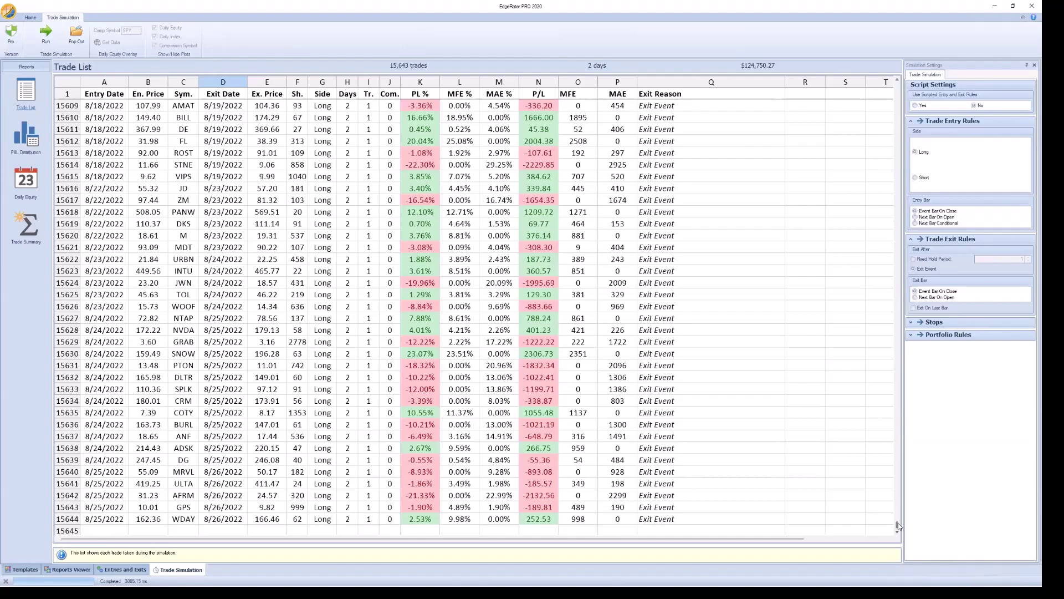
left_click_drag(898, 526, 898, 336)
left_click_drag(871, 216, 902, 89)
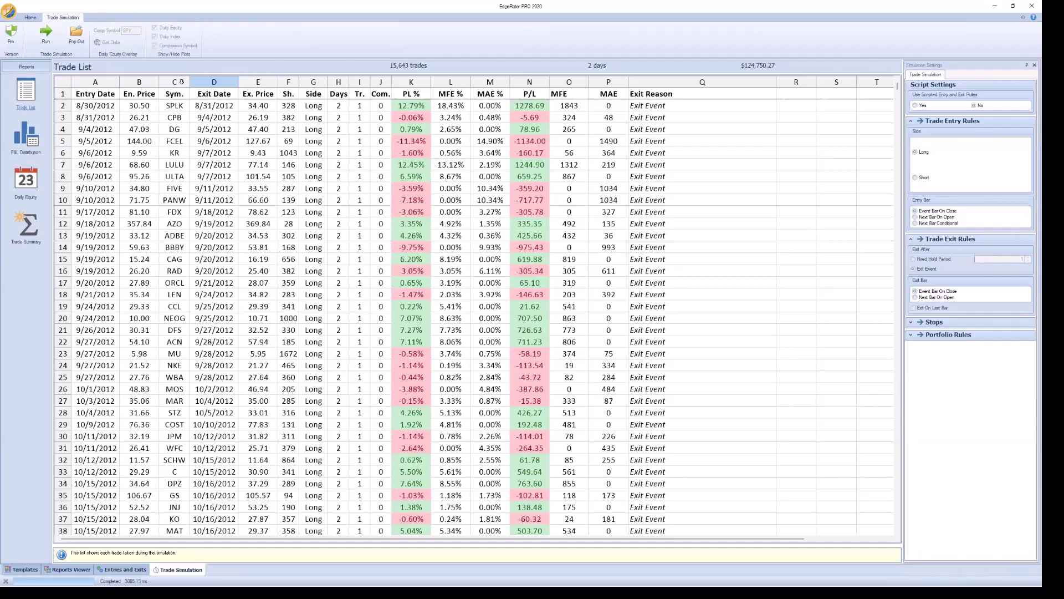
Step: Pop out the simulation results as an enlarged separate spreadsheet, view its save dialog, and close both without saving
left_click(78, 38)
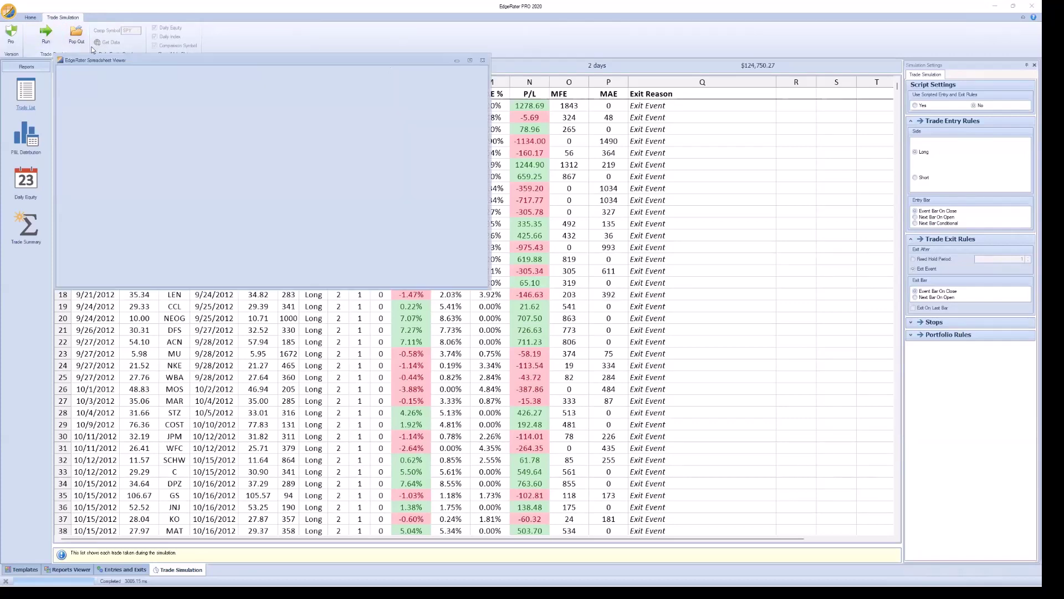
left_click_drag(193, 57, 241, 92)
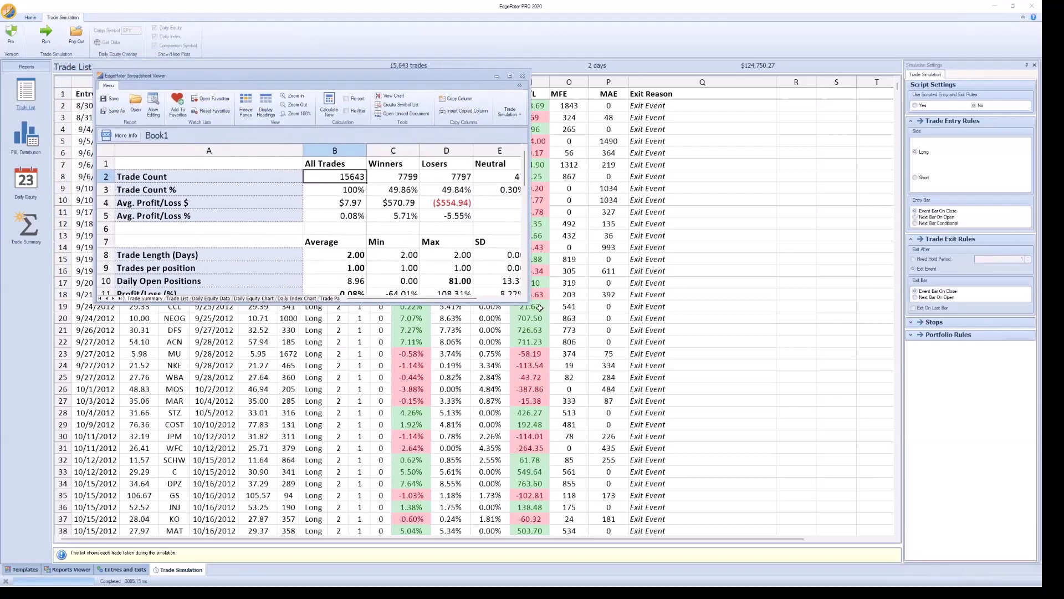
left_click_drag(604, 346, 711, 414)
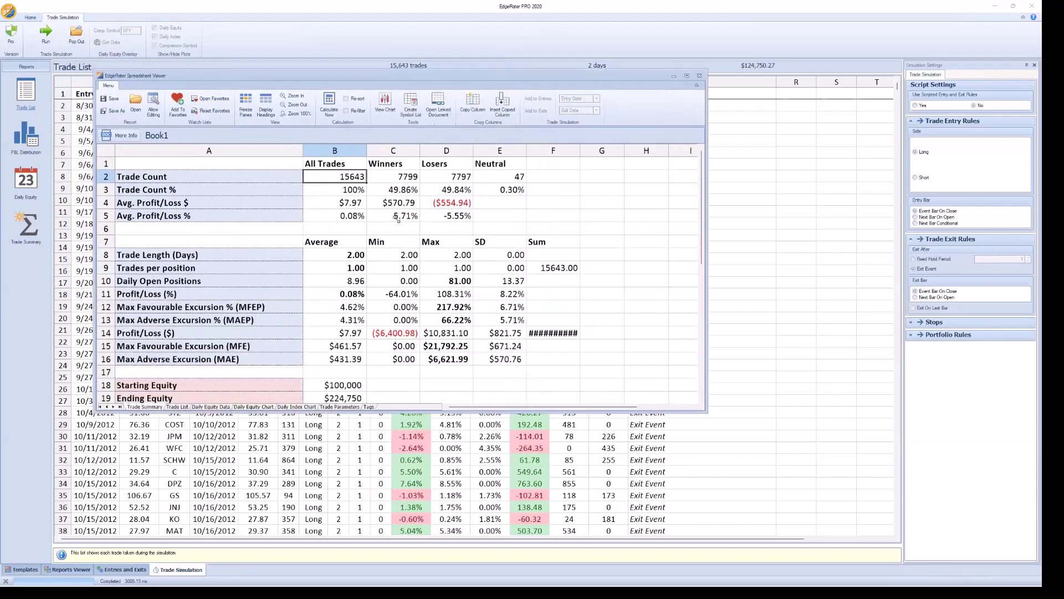
left_click(117, 113)
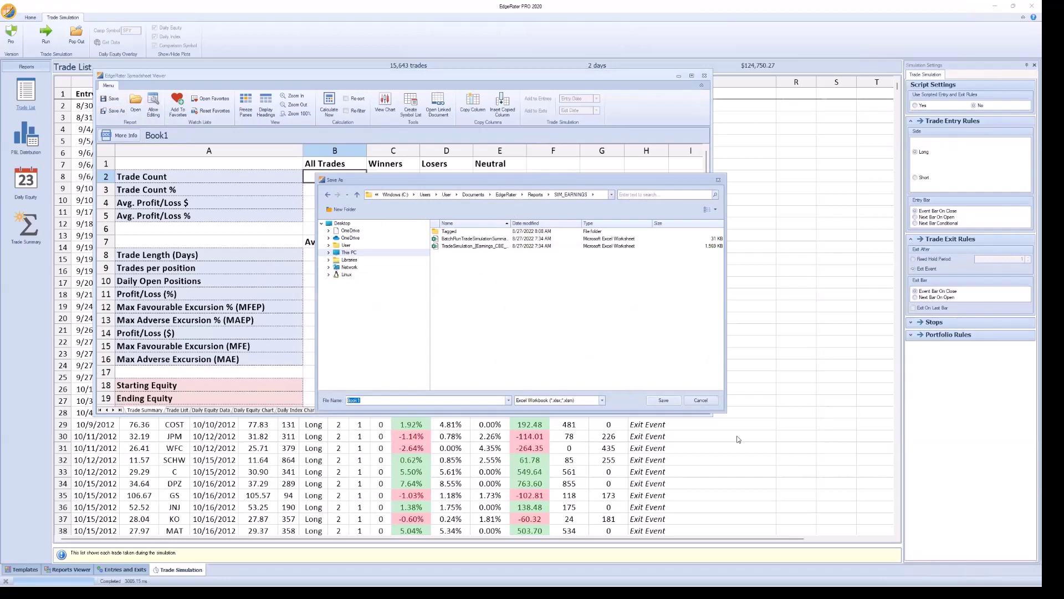
left_click(702, 399)
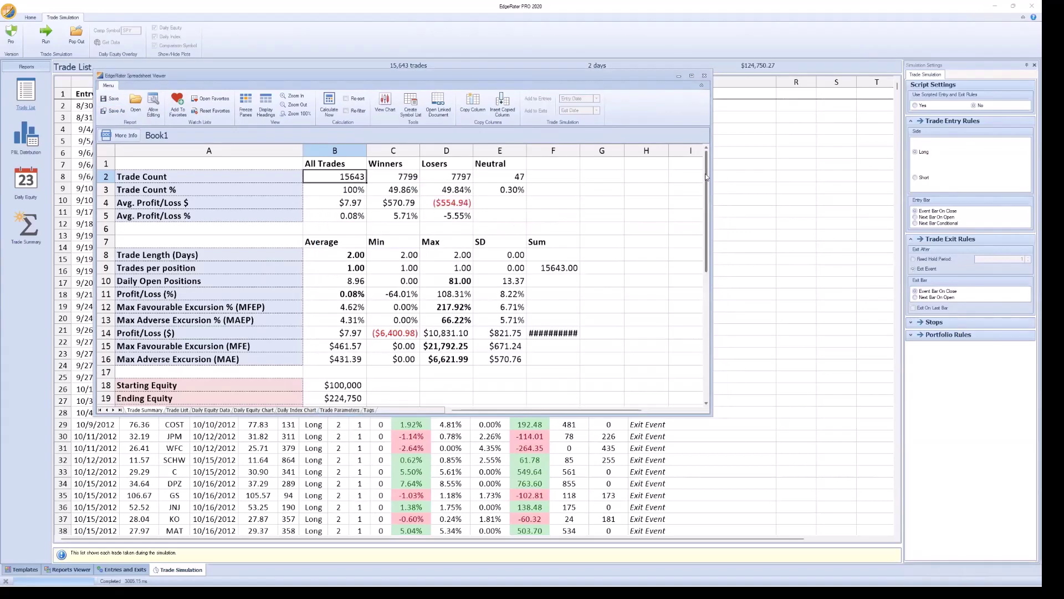
left_click(705, 75)
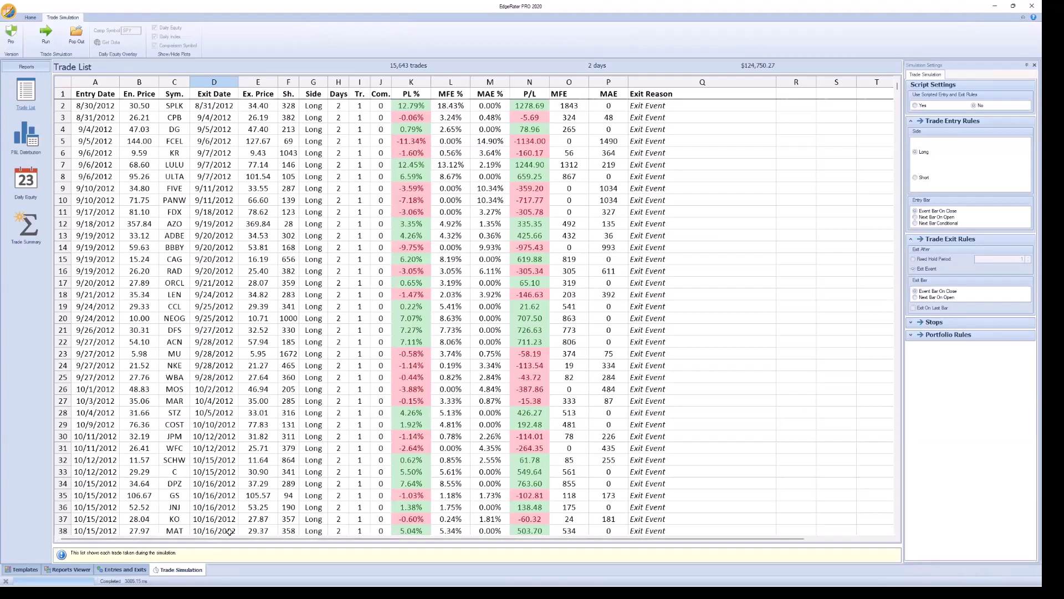
Step: Look over the exit signals, and open the Trade Simulation Batch Run template from the Trade Simulation category
left_click(133, 569)
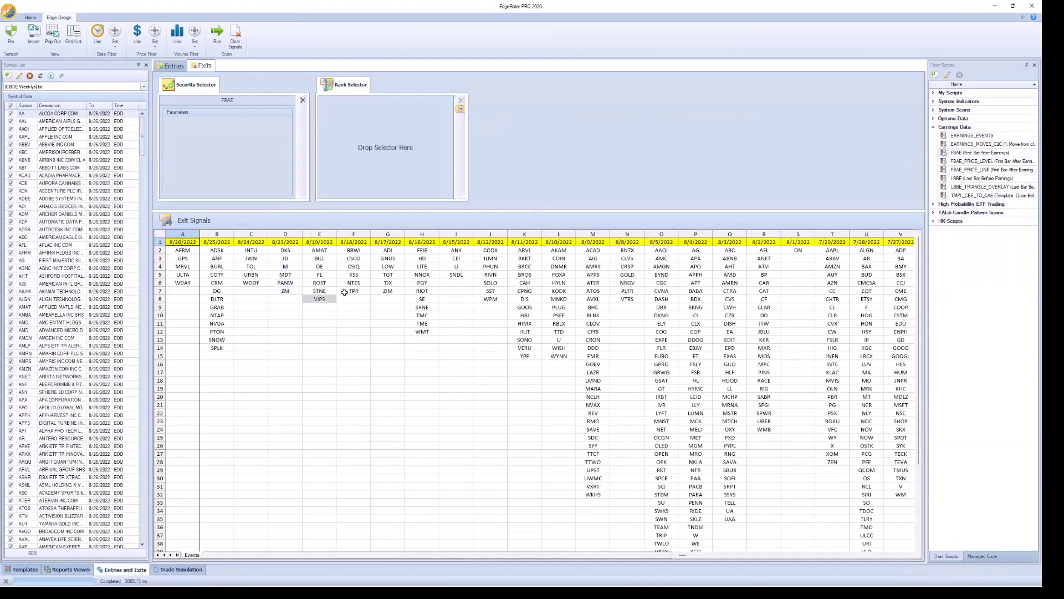
left_click(25, 569)
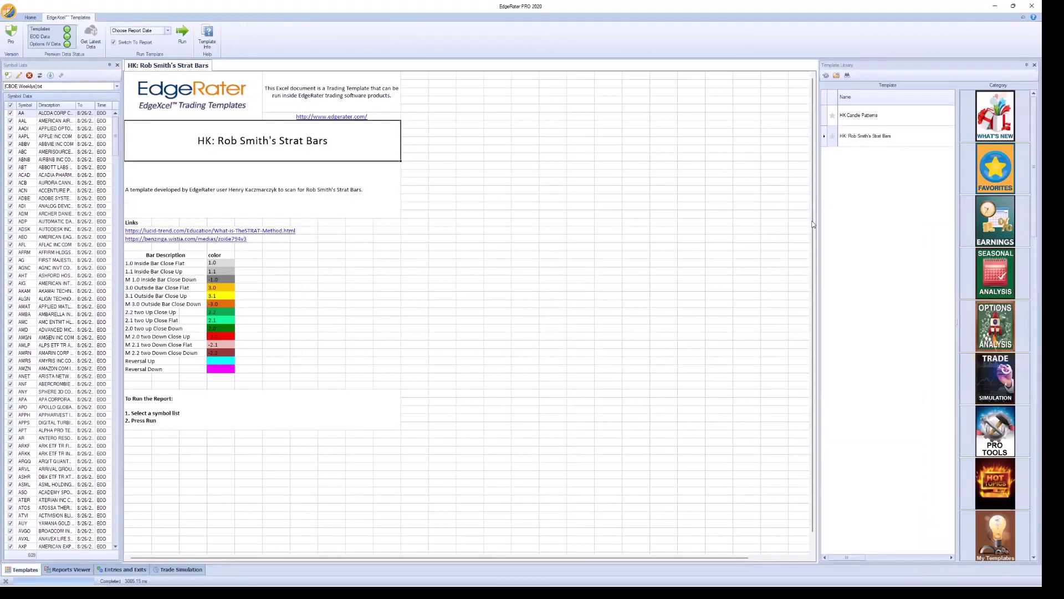
left_click(996, 359)
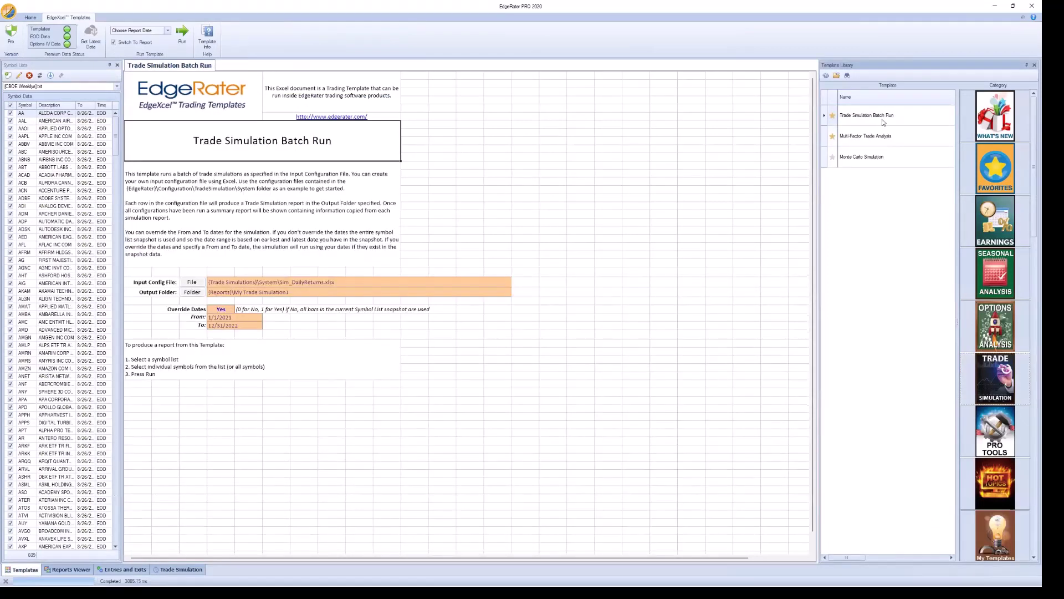
left_click(882, 118)
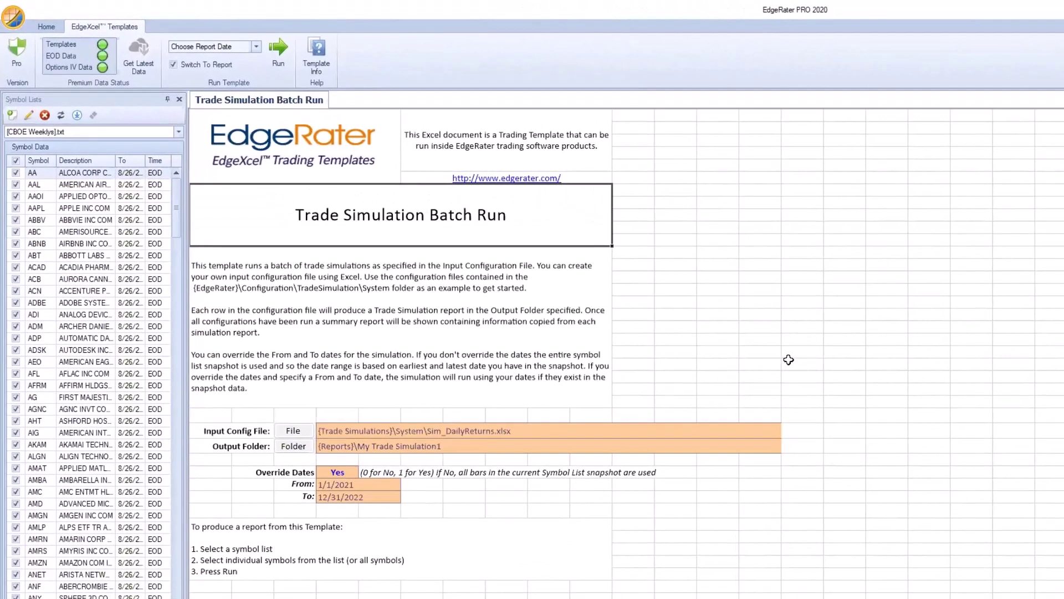
scroll(788, 360, "up", 3, "ctrl")
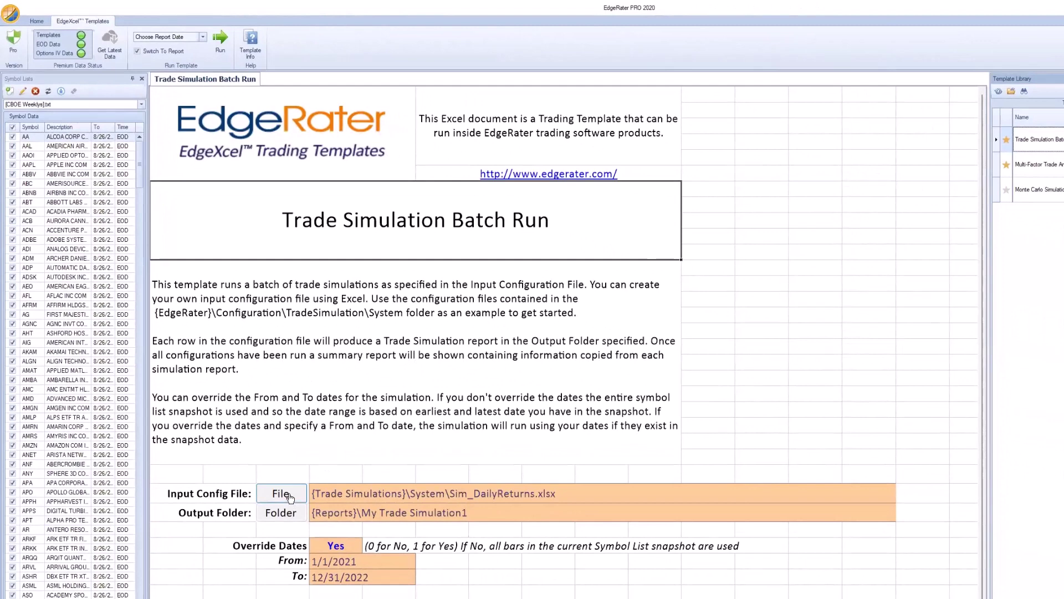
Step: Set the batch run's input config file to Sim_Earnings_CBE_TO_CAE.xlsx from the Trade Simulations System folder
left_click(288, 497)
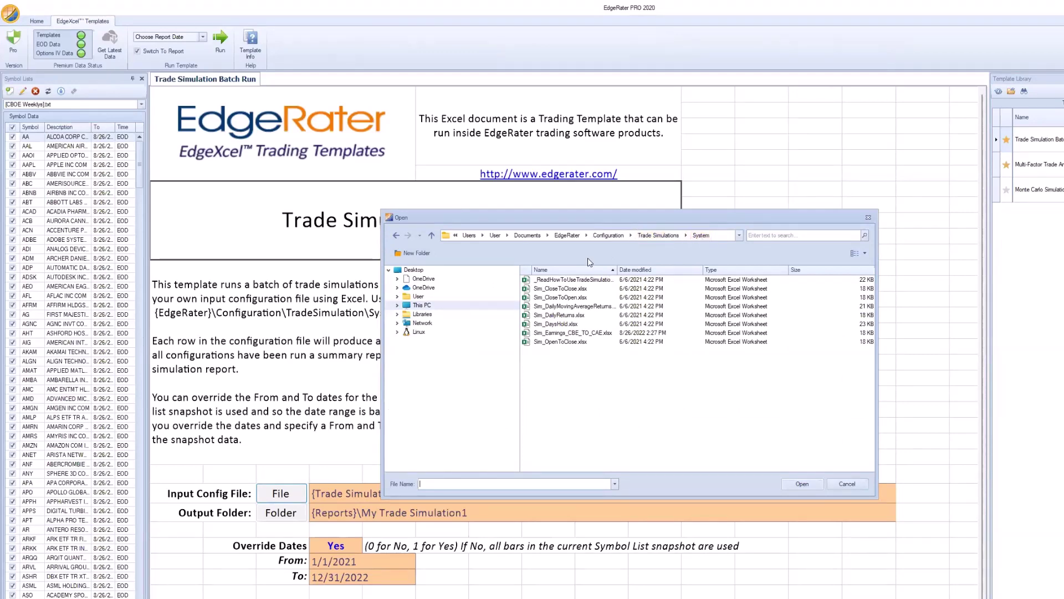
left_click(571, 332)
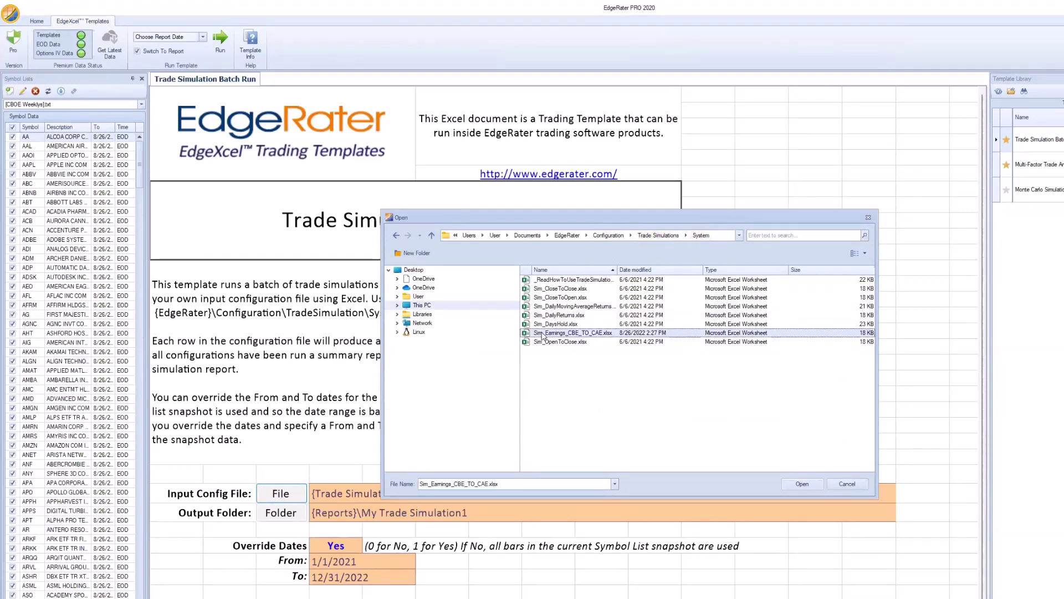
left_click(802, 483)
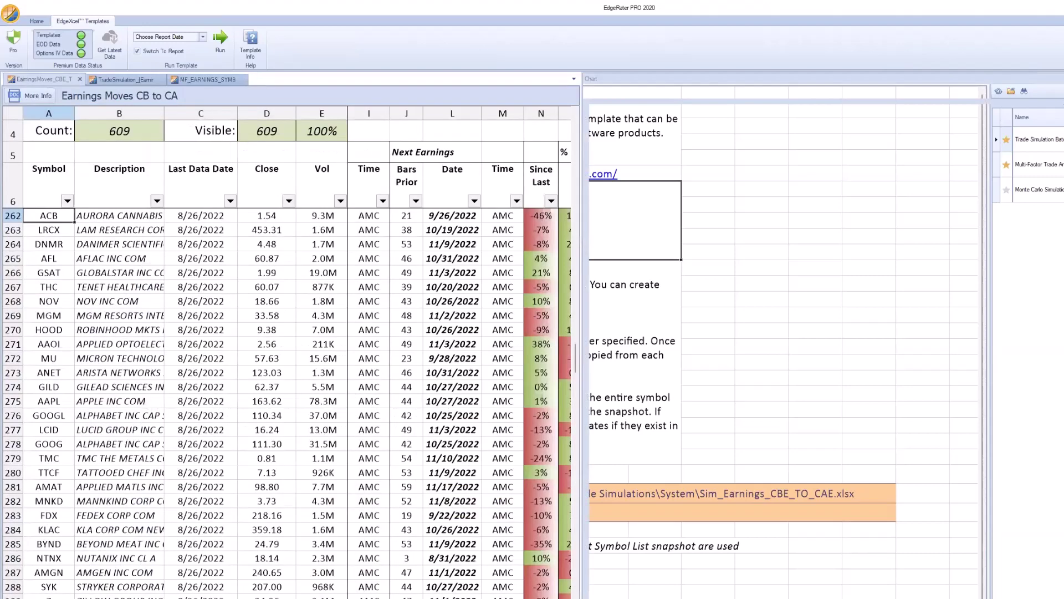
Step: Look through the open trade simulation, earnings moves and multi-factor analysis reports, widening the report area and enlarging the trade simulation rows
left_click(130, 82)
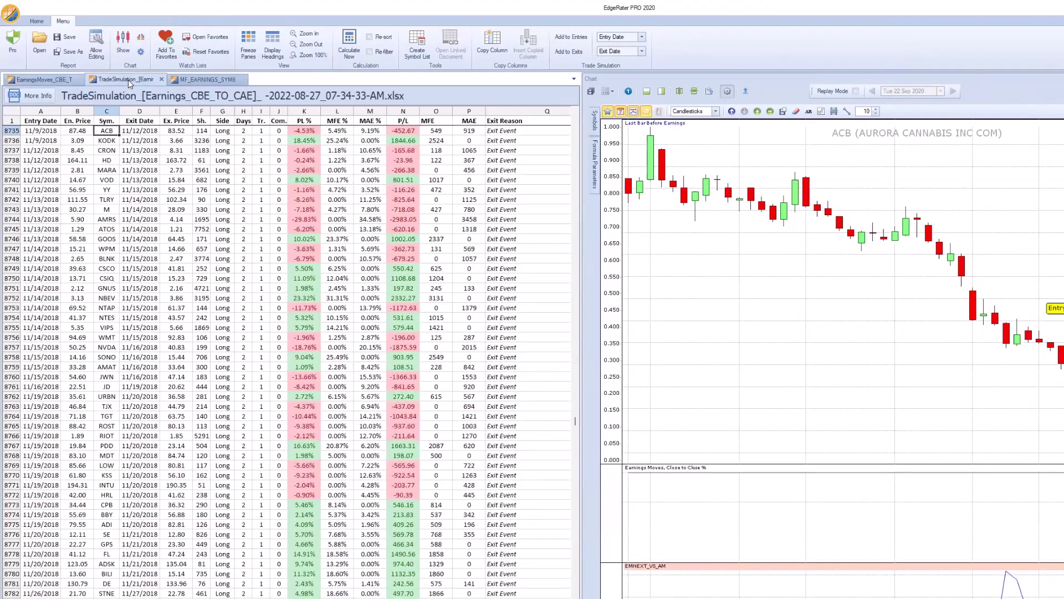
left_click_drag(595, 100, 632, 101)
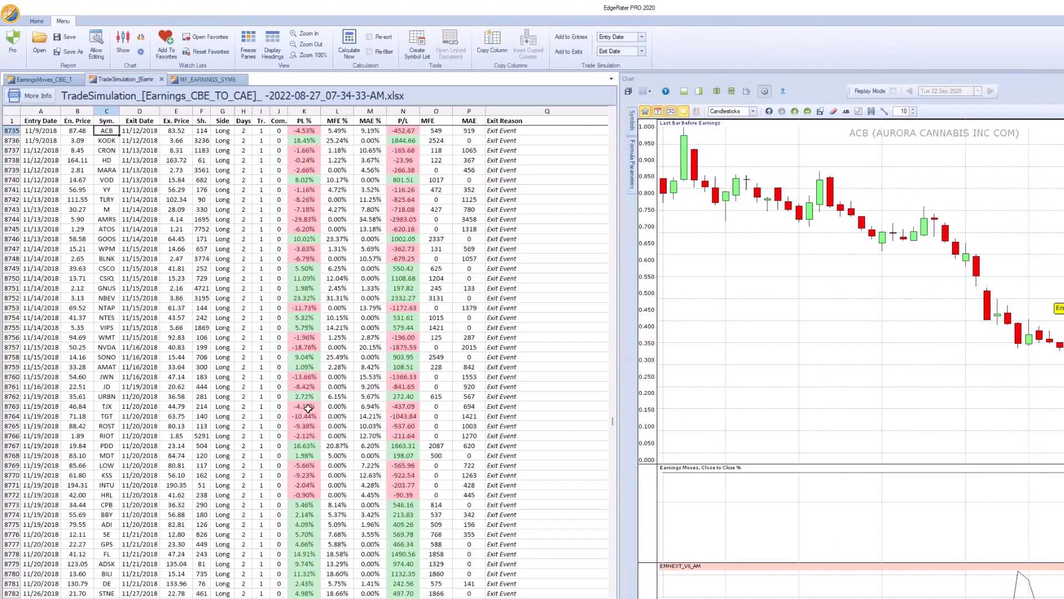
scroll(307, 409, "up", 1)
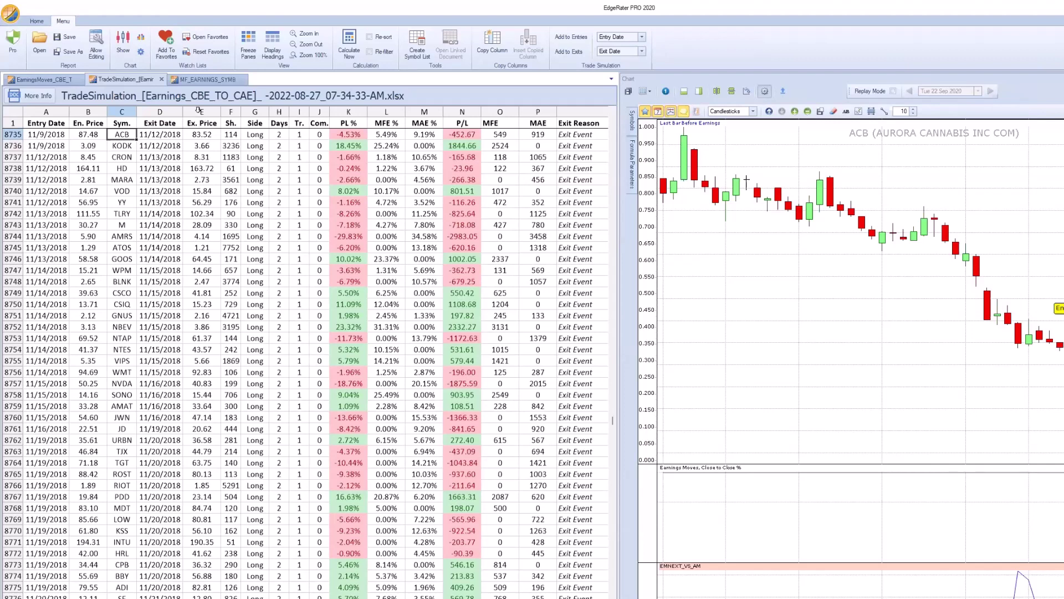
left_click(48, 76)
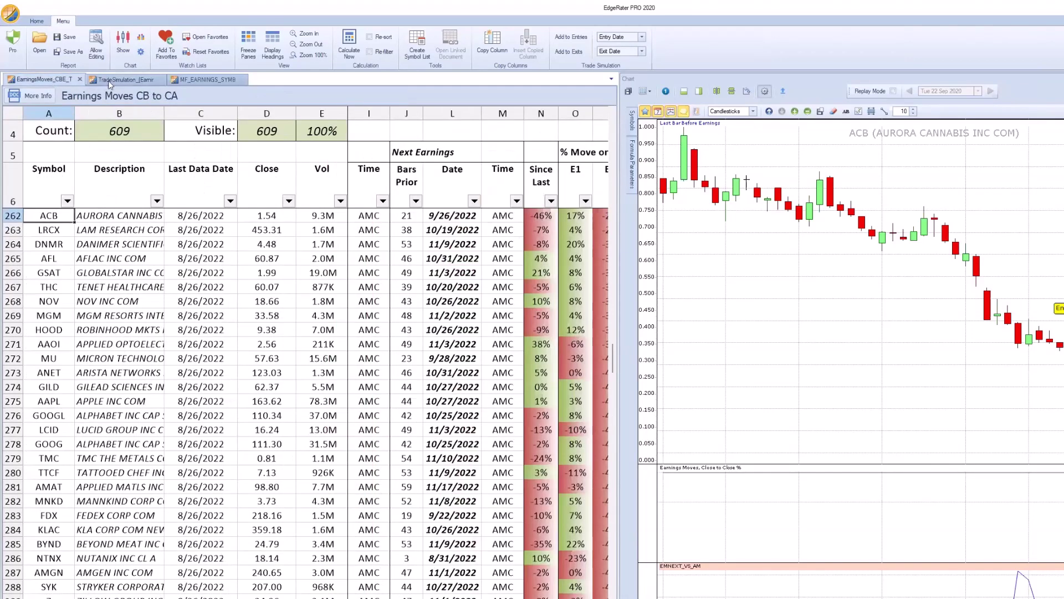
left_click(209, 81)
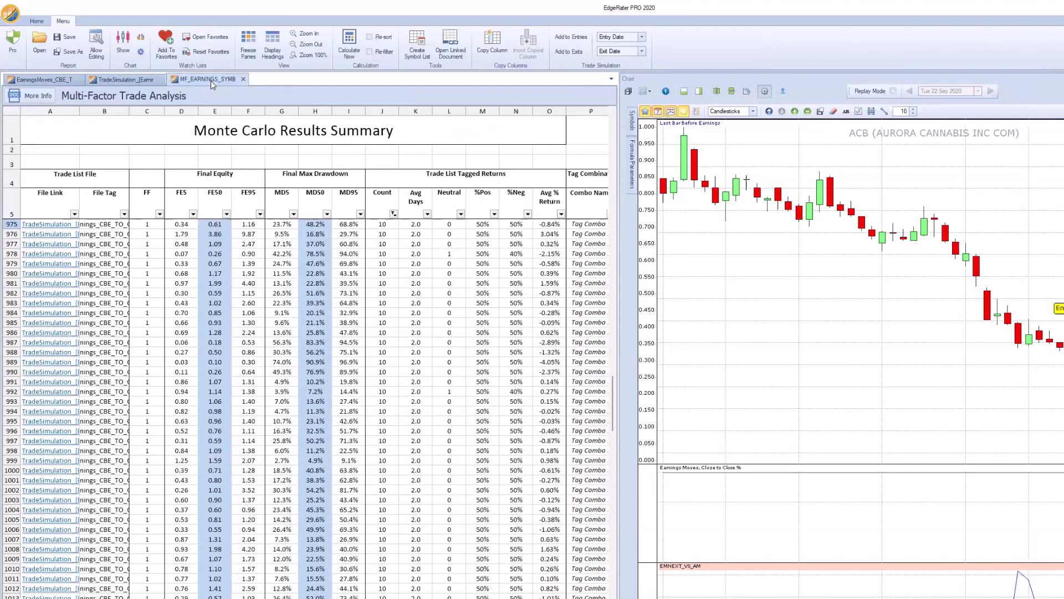
left_click(137, 80)
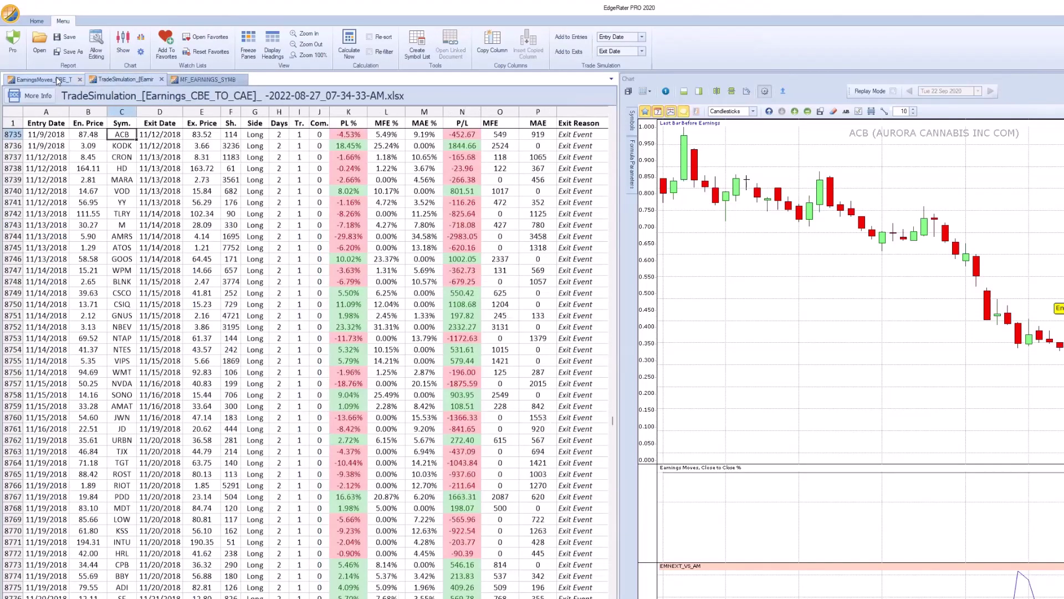
Step: Open the batch run trade simulation summary workbook from the SIM_EARNINGS reports folder
left_click(40, 45)
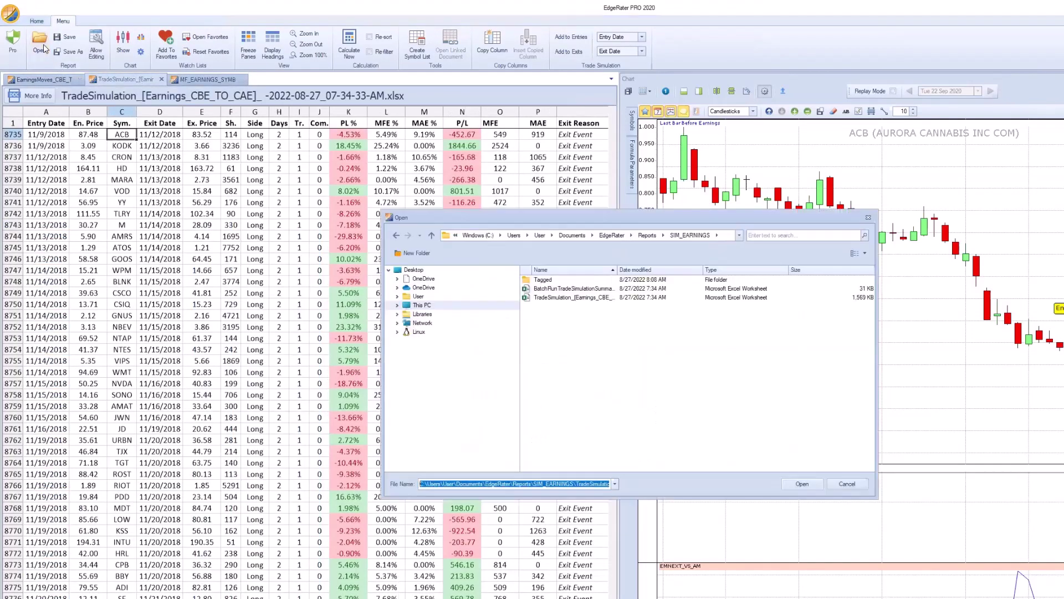
left_click(572, 289)
left_click(798, 484)
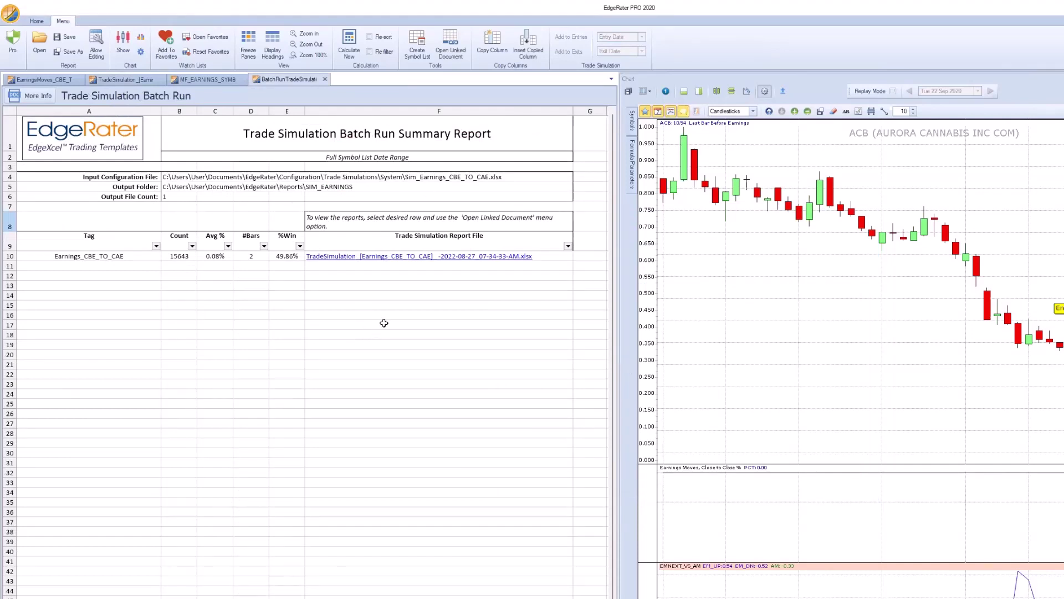
Step: Select the Earnings_CBE_TO_CAE row in the batch summary and open its linked trade simulation report
scroll(387, 323, "up", 1)
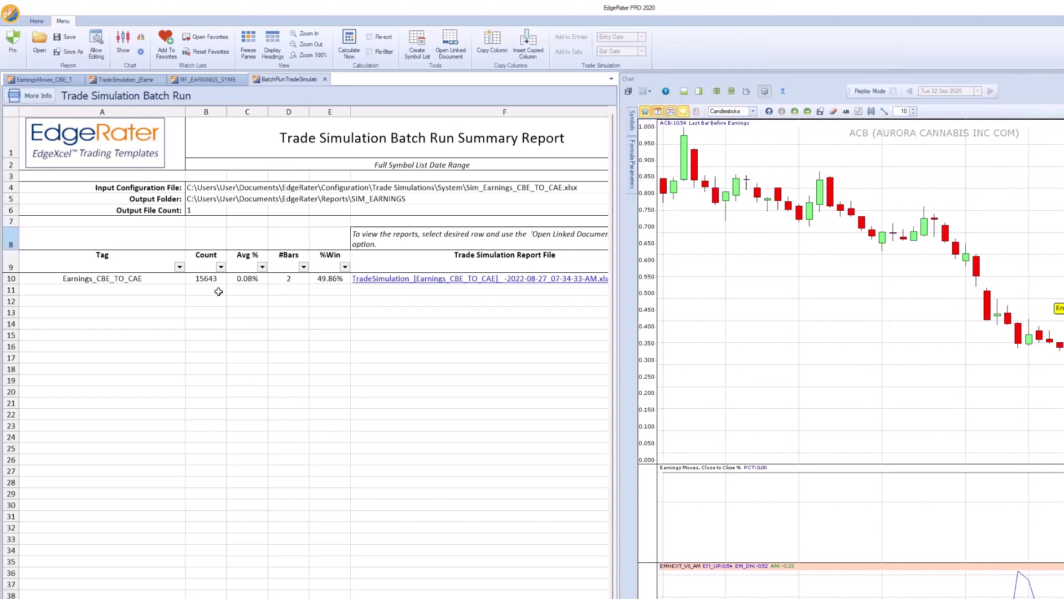
left_click(256, 278)
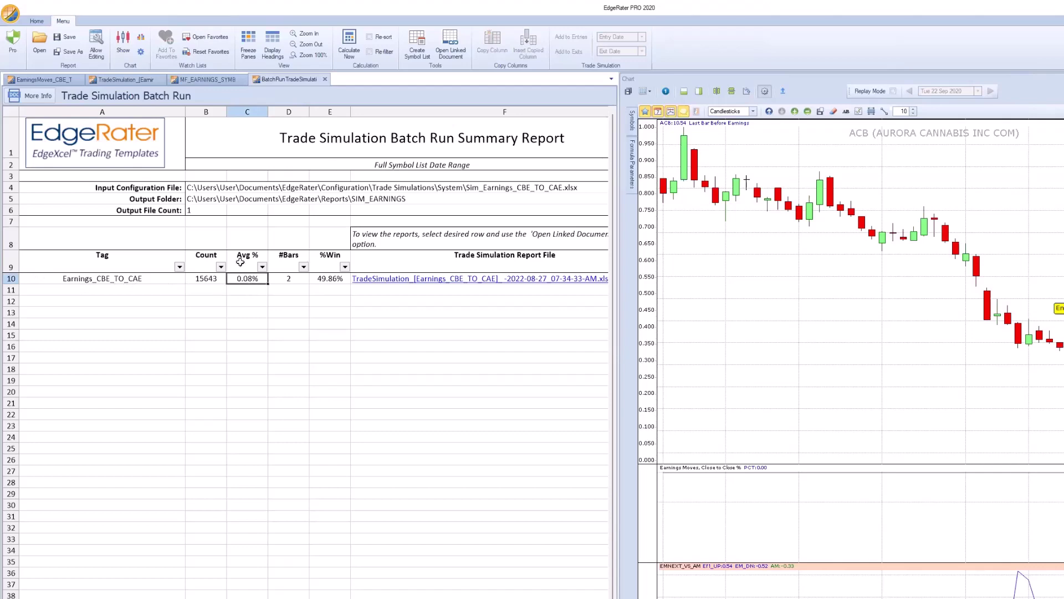
left_click(458, 53)
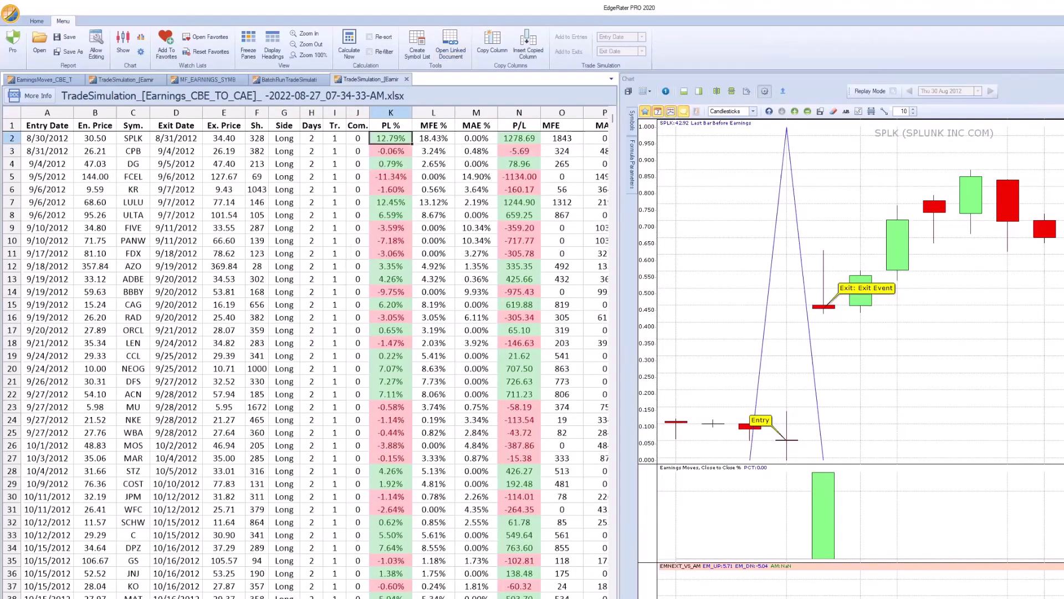
Step: Review the simulation's trade summary and daily equity chart, then return to its trade list
key("ctrl+Page_Down")
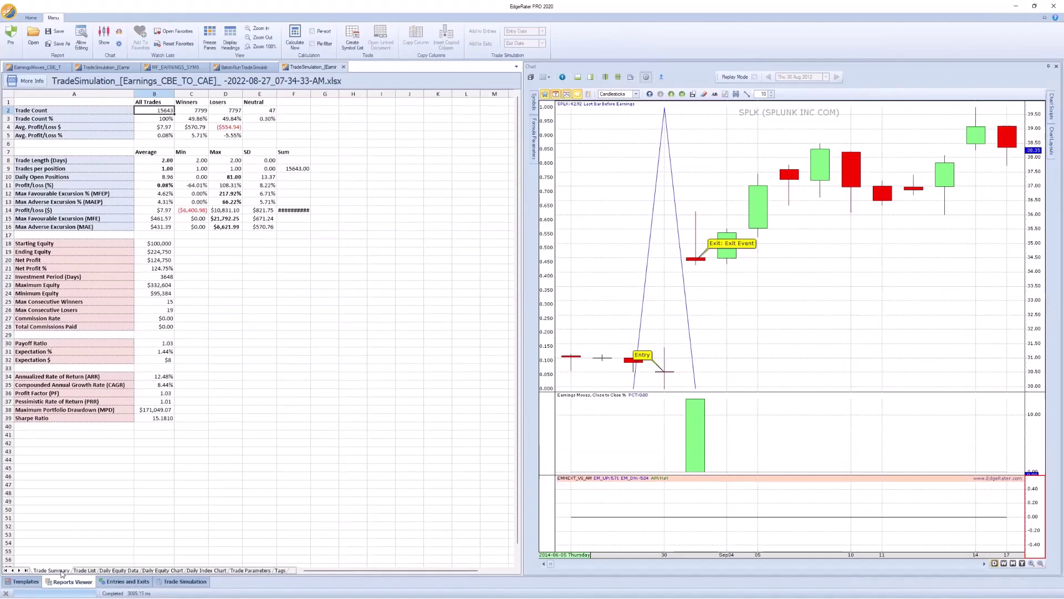
left_click(124, 571)
left_click(153, 571)
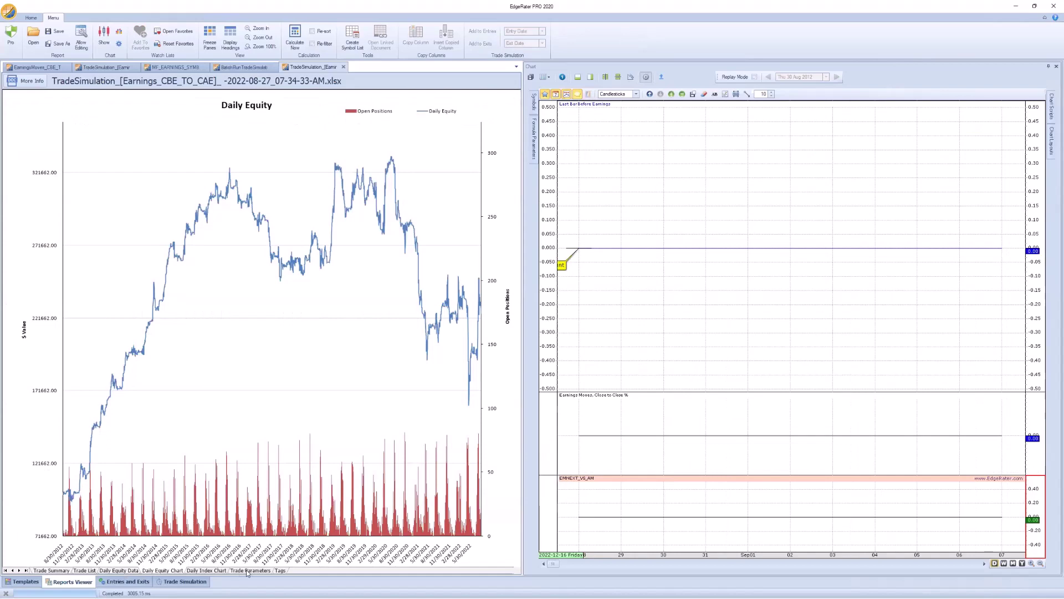
left_click(85, 571)
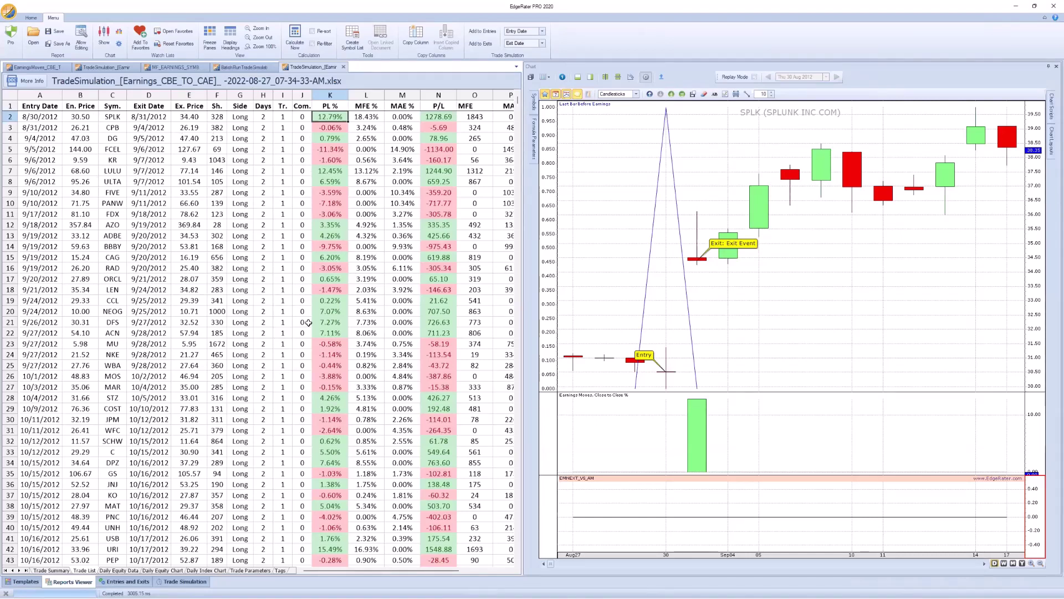
Step: Chart the September 2012 trades for AZO and CCL, and go through the following trades down to WBA
left_click(329, 225)
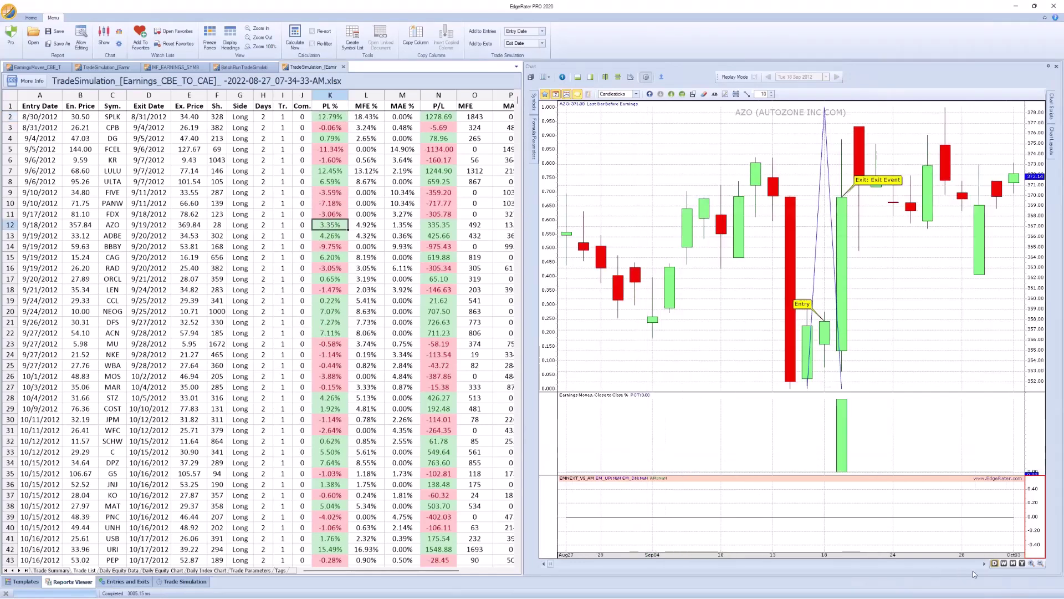
left_click(1040, 564)
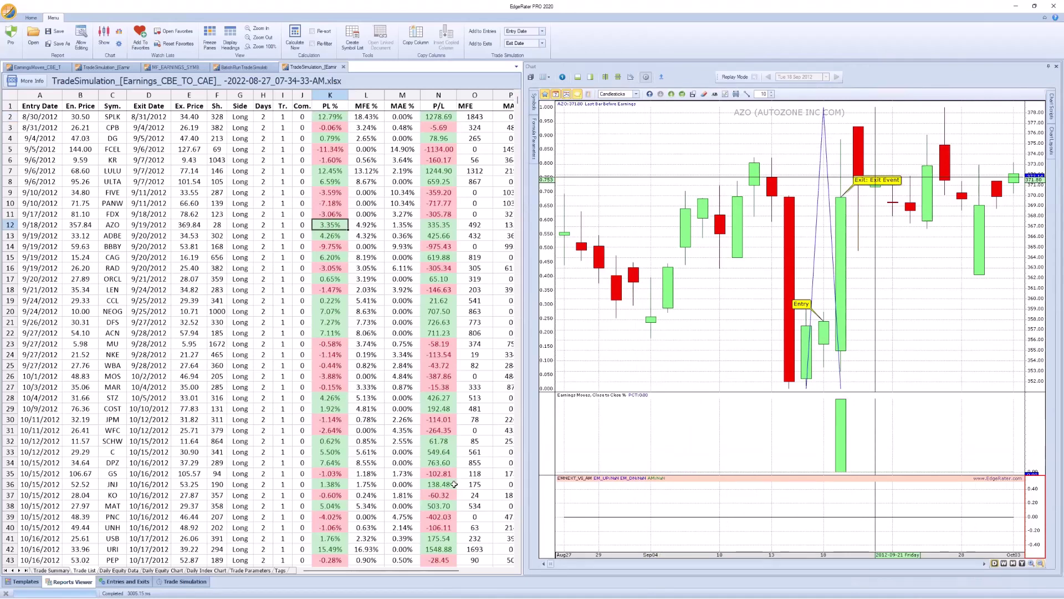
left_click(325, 300)
key("Down")
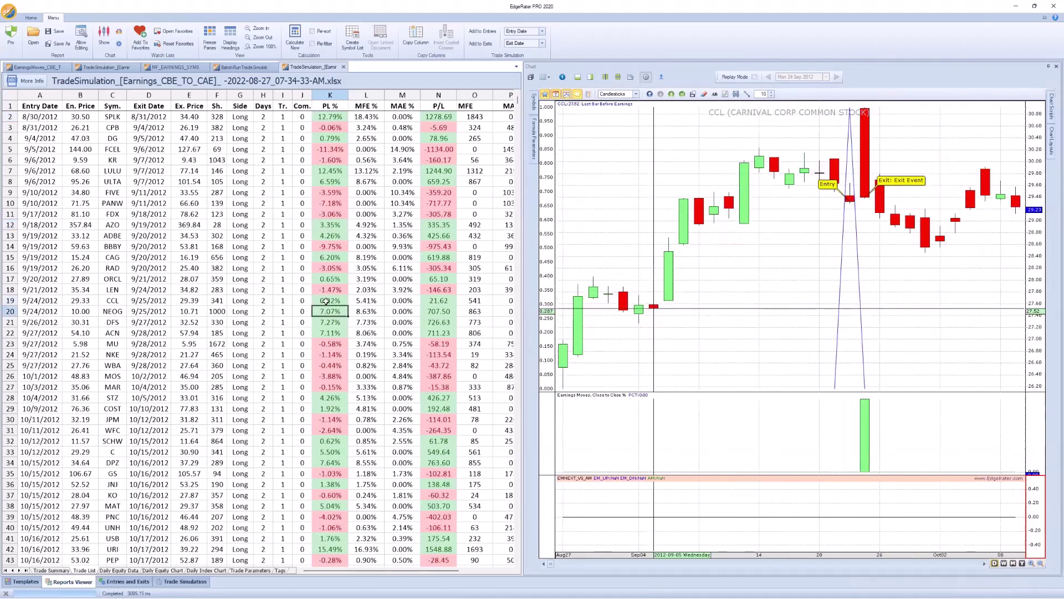
key("Down")
key("Down")
key("Down")
key("Down")
key("Down")
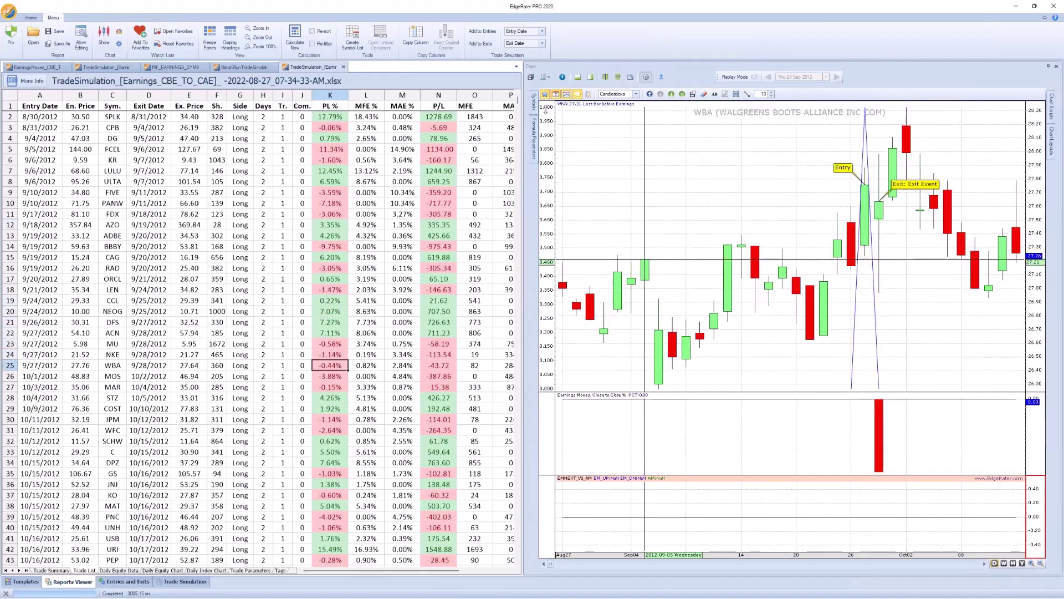
Step: Chart the May 2017 NXPI and TSLA trades with a wider date range that includes the months after the exit
left_click_drag(519, 118, 518, 283)
left_click(307, 419)
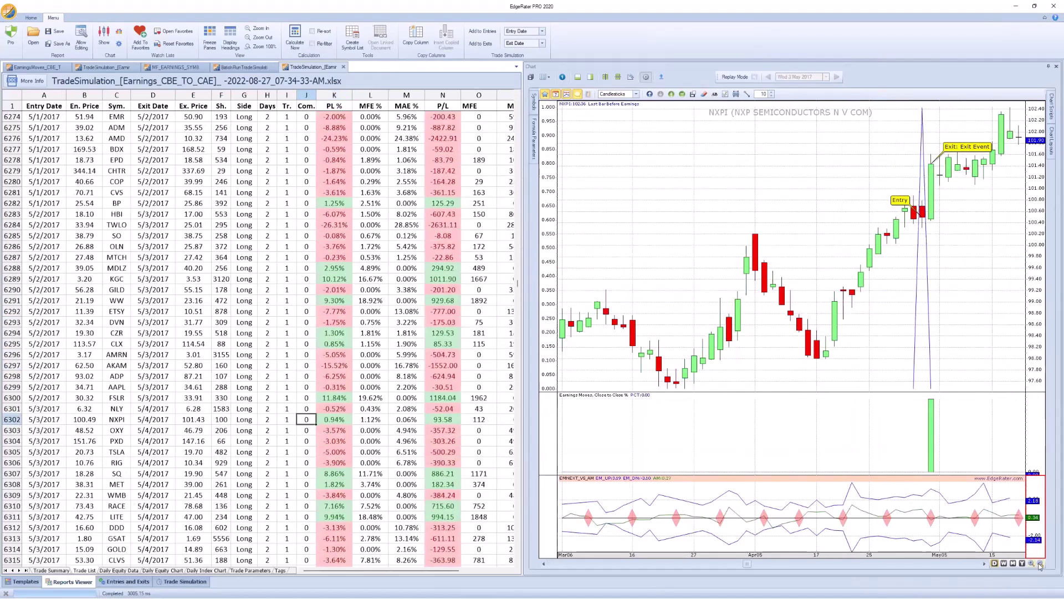
scroll(913, 541, "down", 3)
scroll(913, 541, "down", 2)
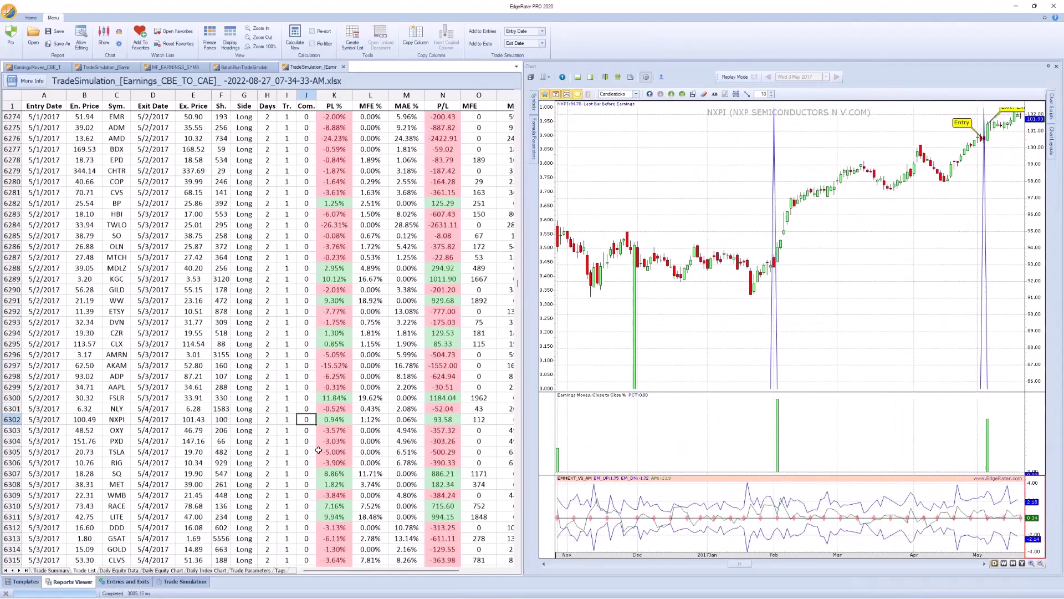
left_click(322, 452)
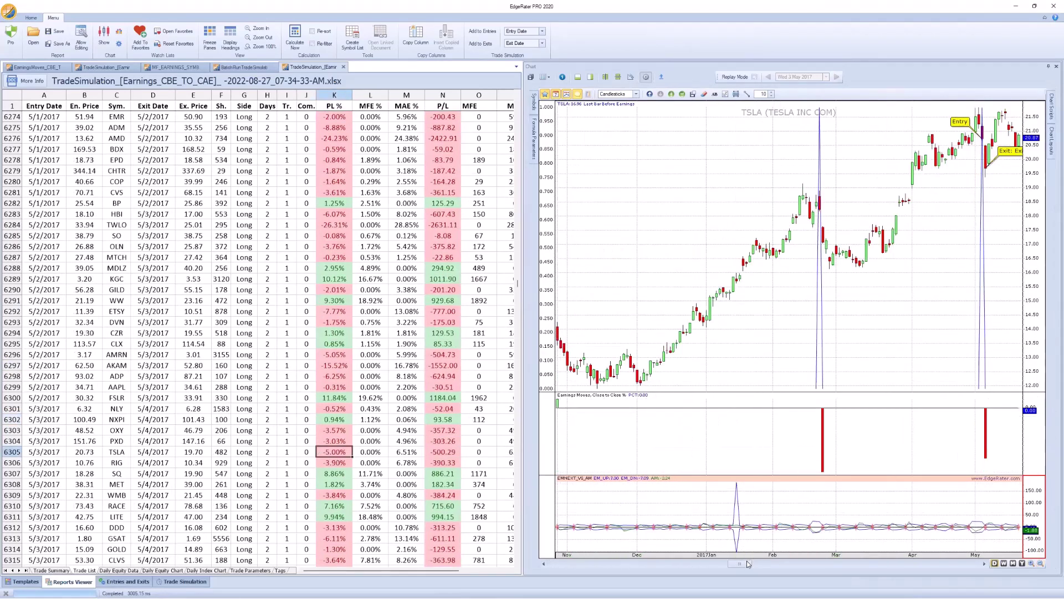
left_click_drag(745, 565, 755, 564)
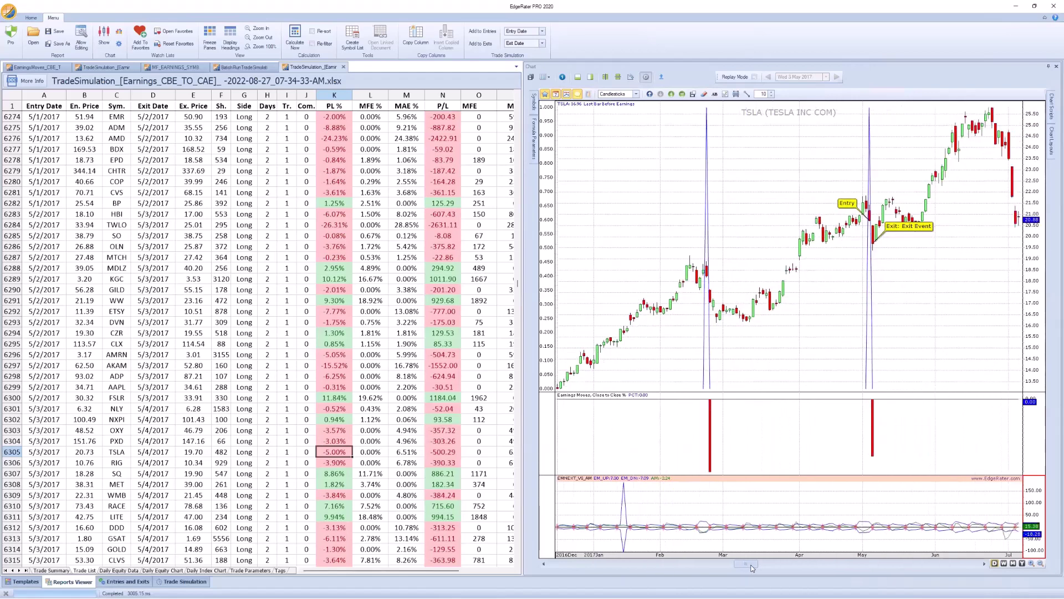
left_click(578, 96)
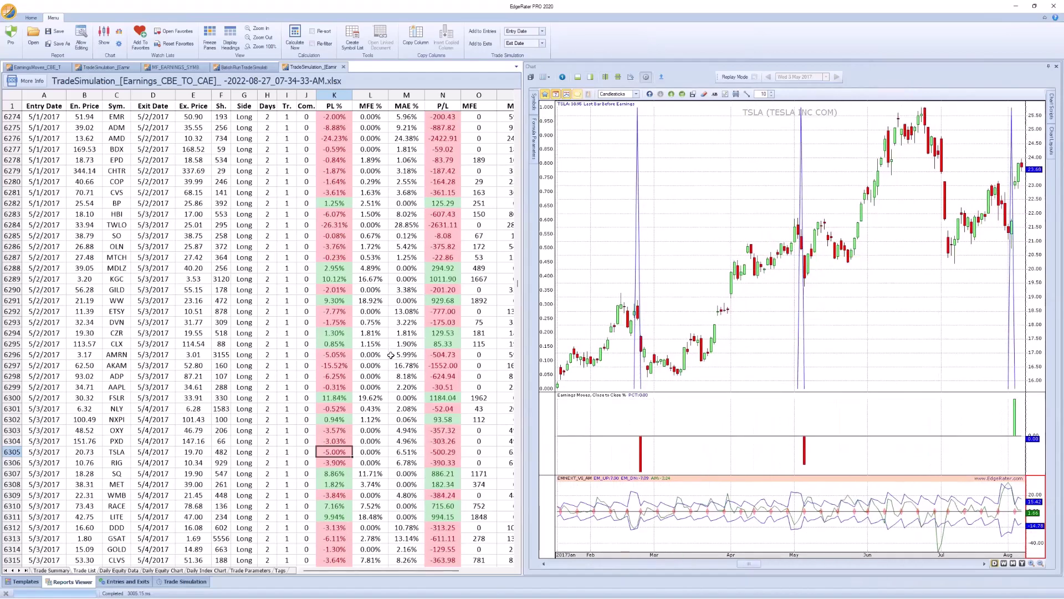
Step: Chart the May 2017 PXD trade with its entry and exit and the price action through August
left_click(337, 441)
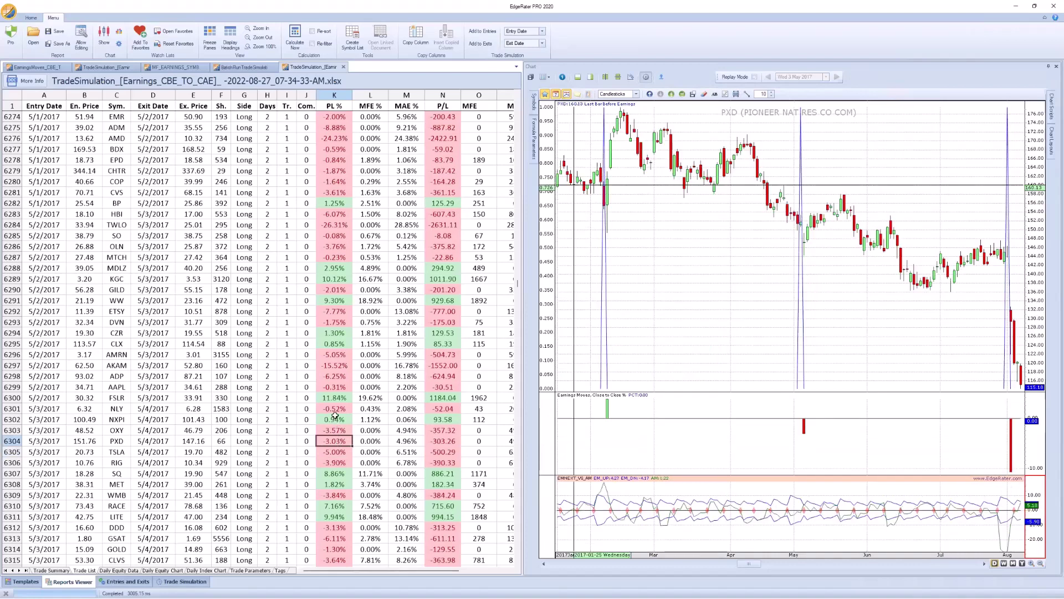
left_click(578, 96)
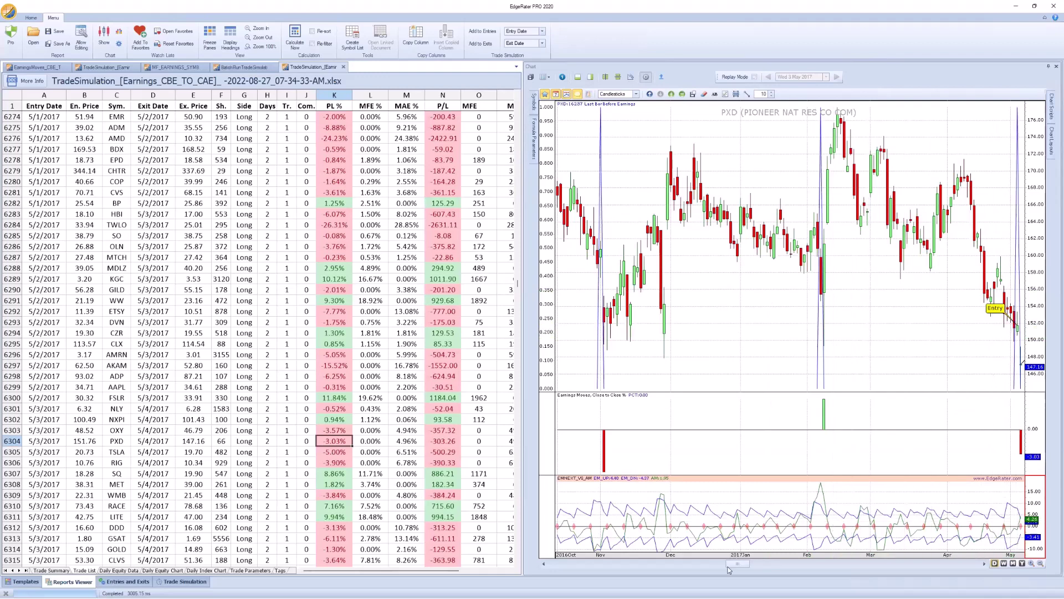
left_click_drag(737, 563, 750, 566)
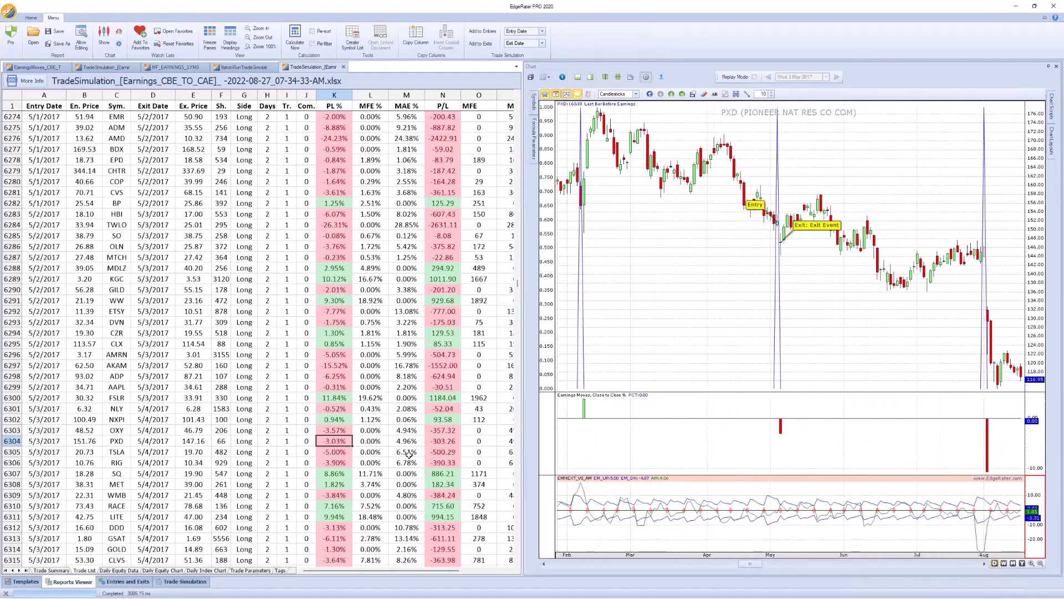
Step: Step through the May 2017 trade charts from TSLA to RACE, and view RACE's price history for 2020
left_click(344, 452)
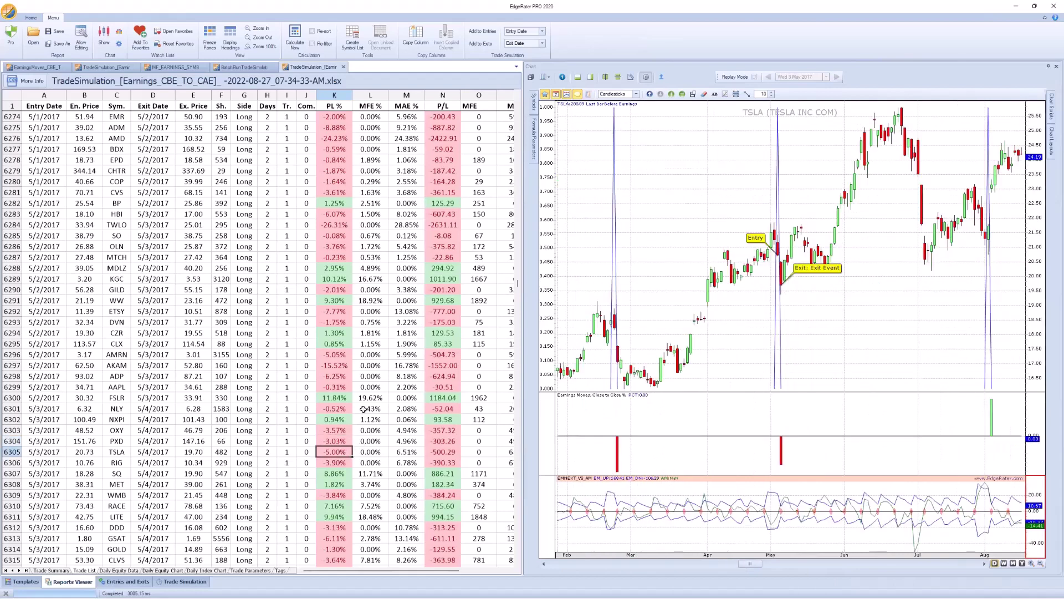
key("Down")
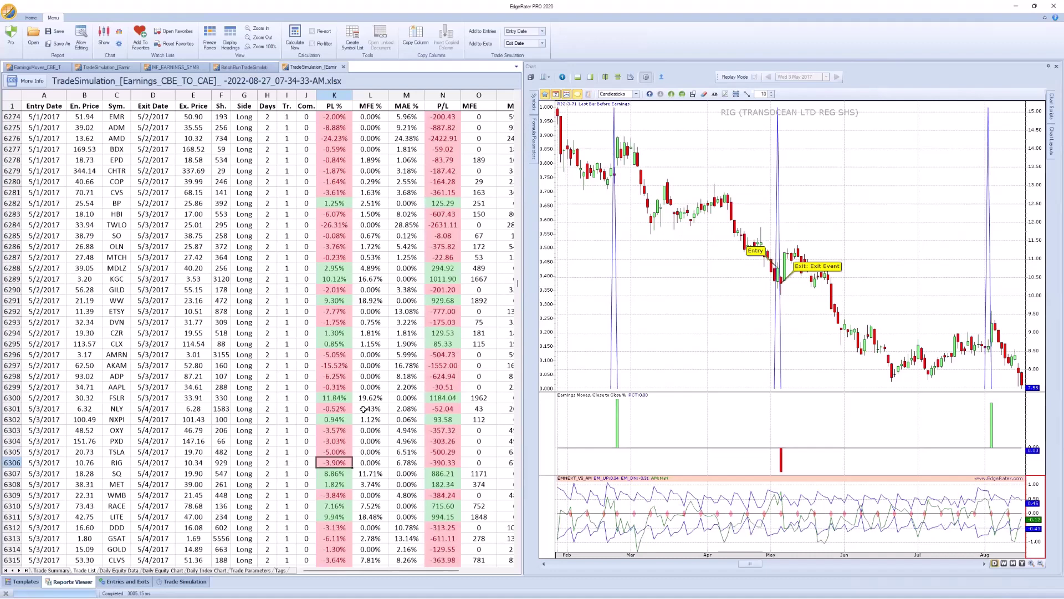
key("Down")
key("Down")
key("Down")
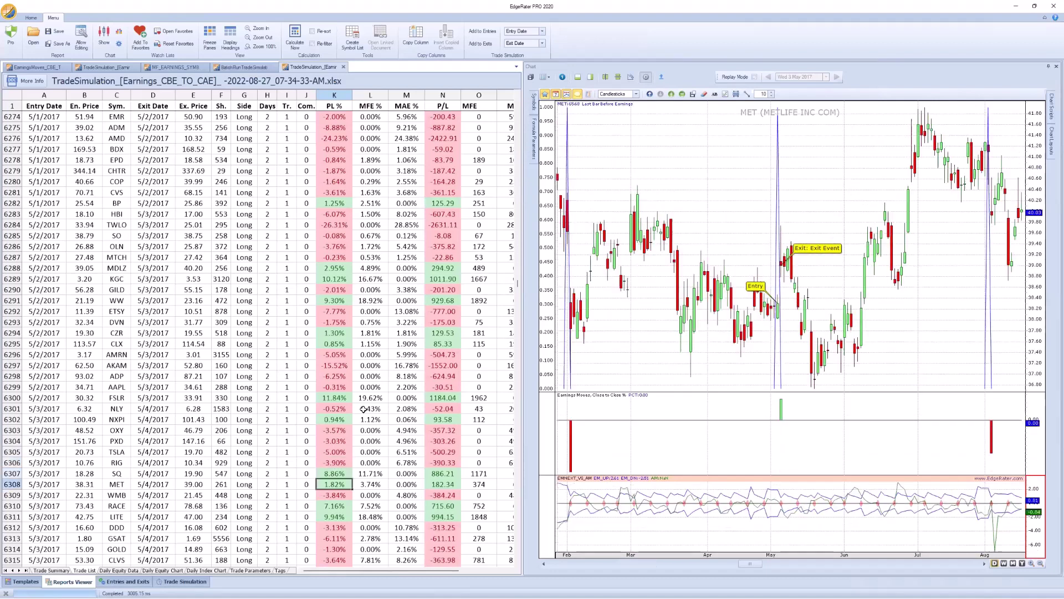
key("Down")
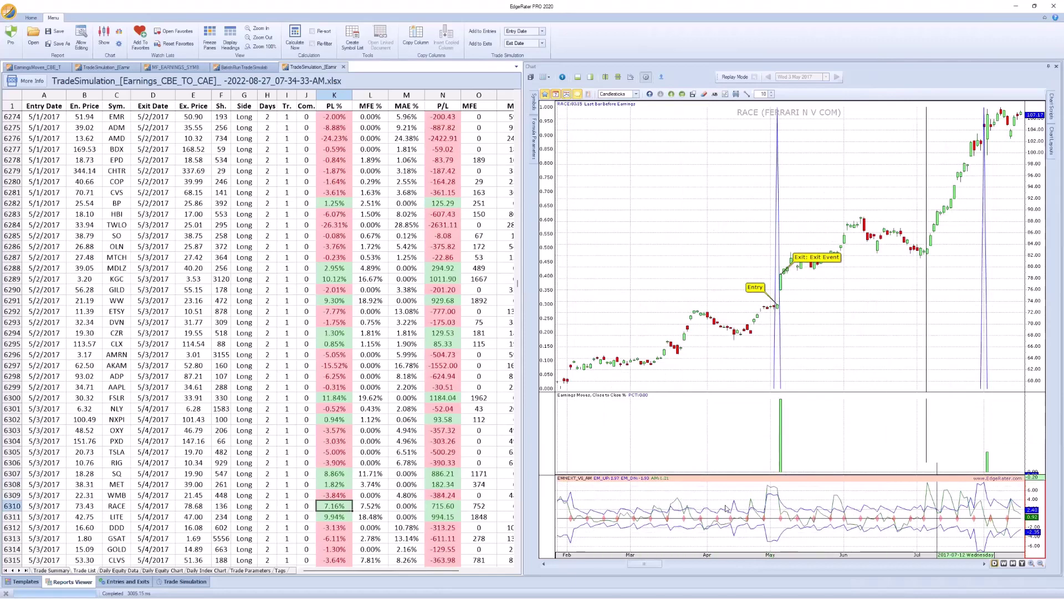
left_click_drag(648, 564, 846, 569)
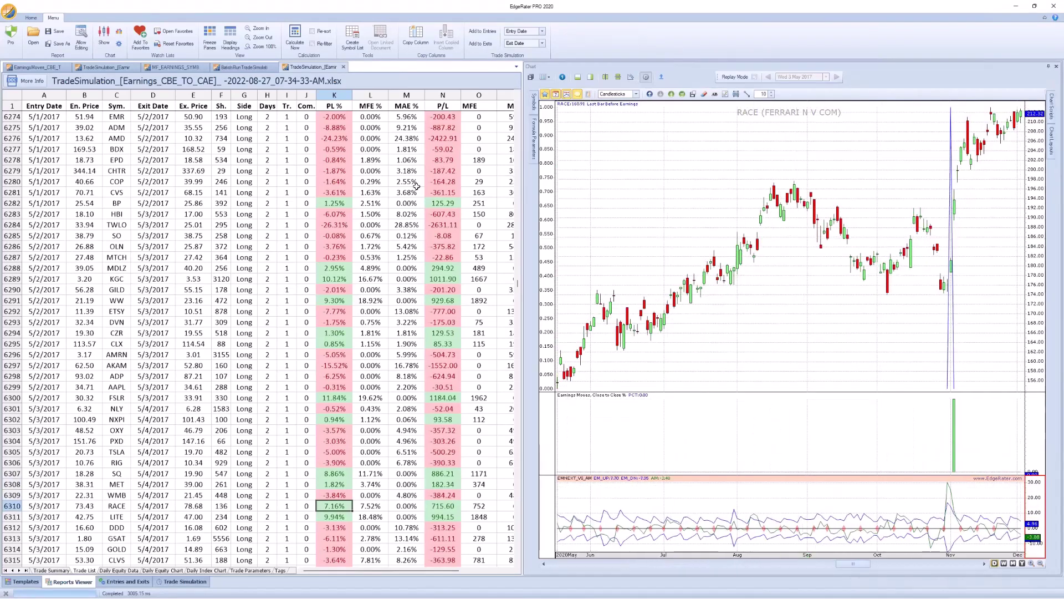
Step: Bring the chart back to the SQ trade's May 2017 entry and exit, and compare the MET, RACE and DDD trades
left_click(340, 493)
left_click(338, 470)
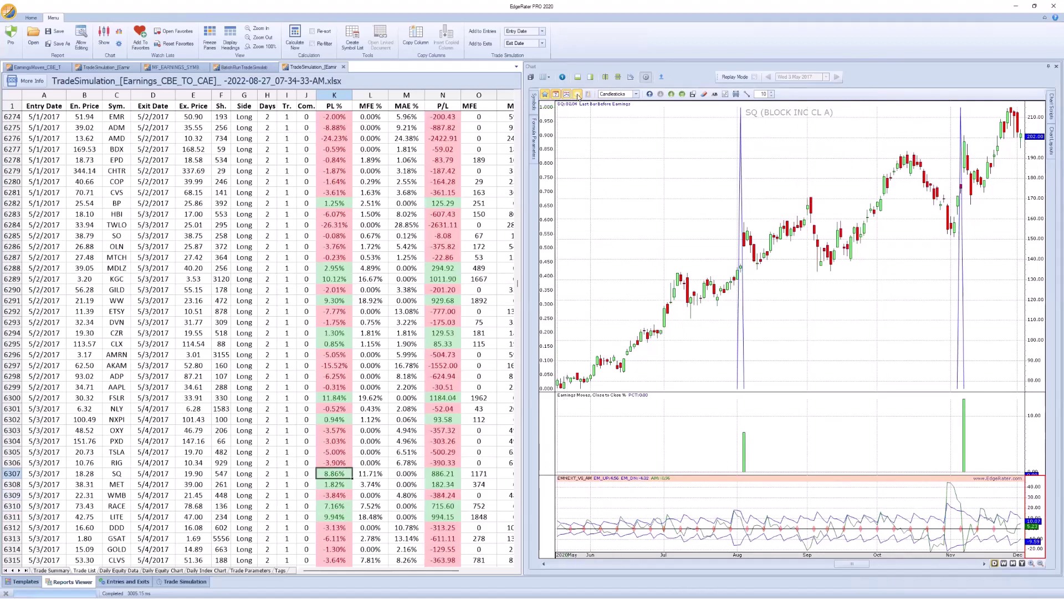
left_click(578, 95)
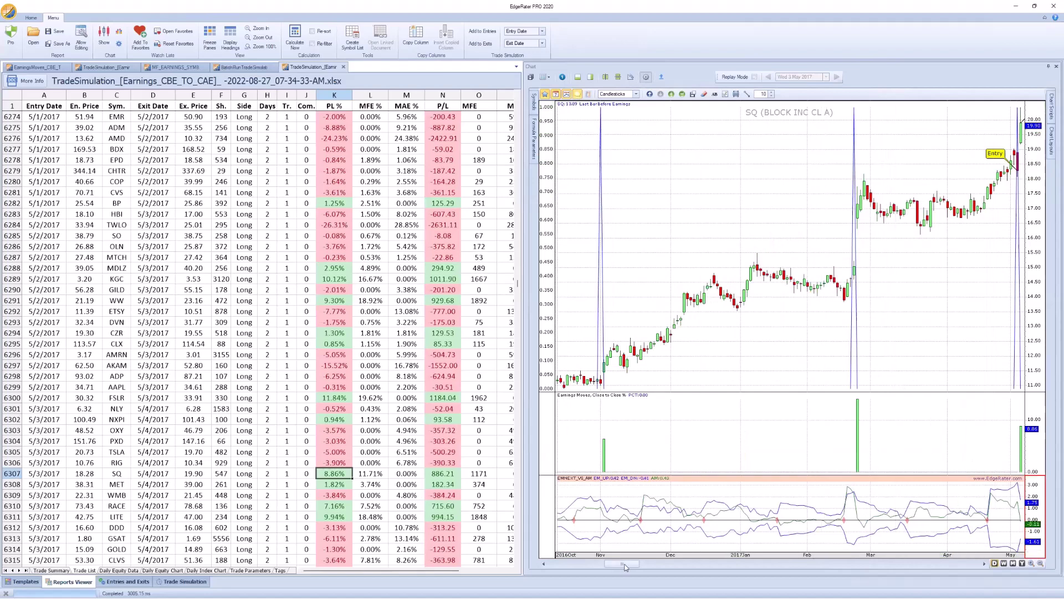
left_click_drag(629, 563, 653, 563)
left_click(343, 484)
left_click(344, 505)
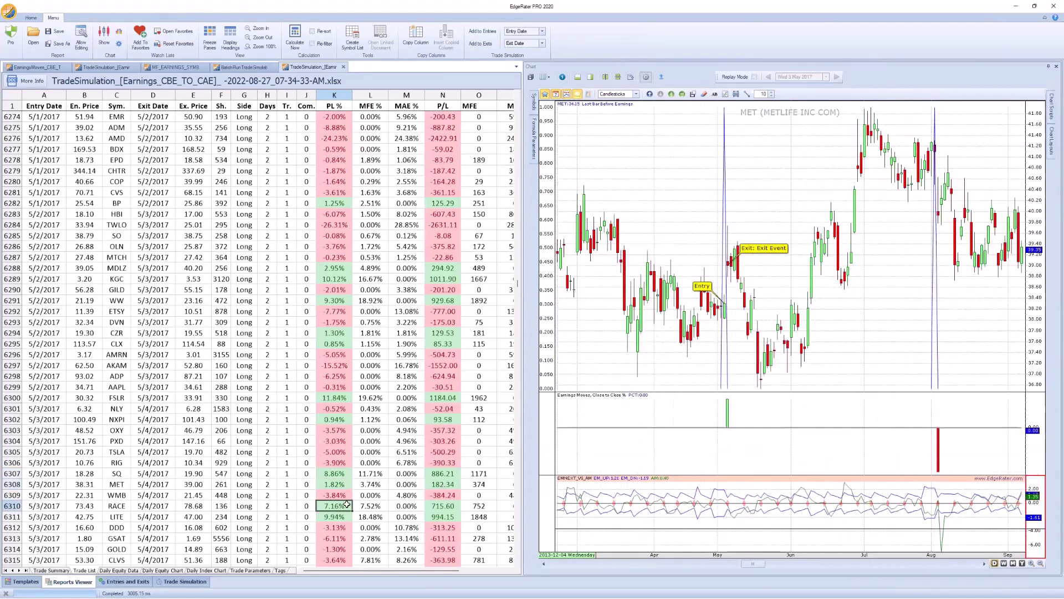
left_click(344, 529)
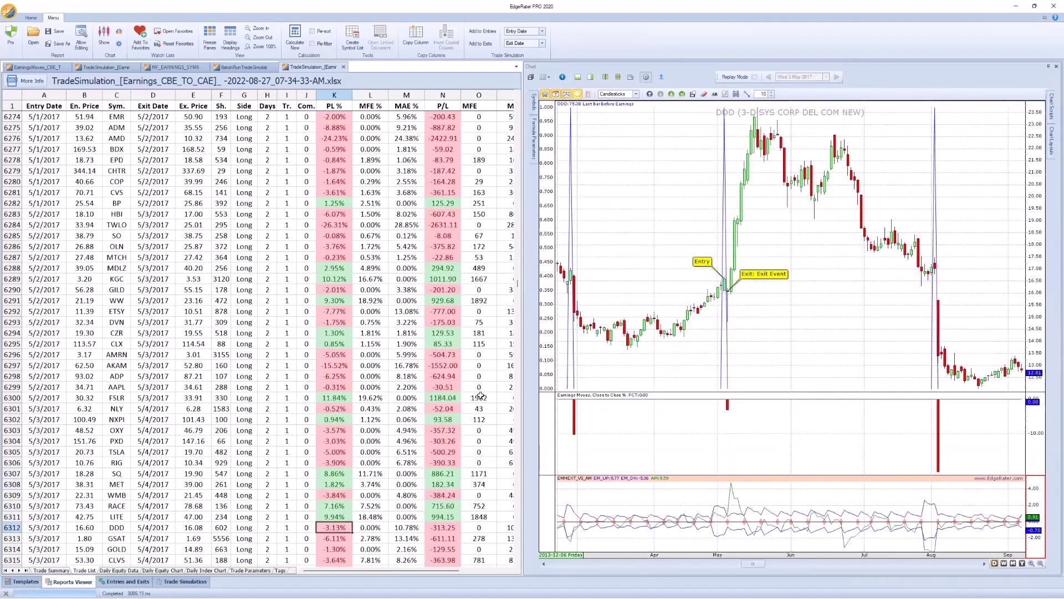
Step: Sort the trade list by PL % to check the largest losses, and reverse the order to put the largest gains first
scroll(418, 358, "down", 4)
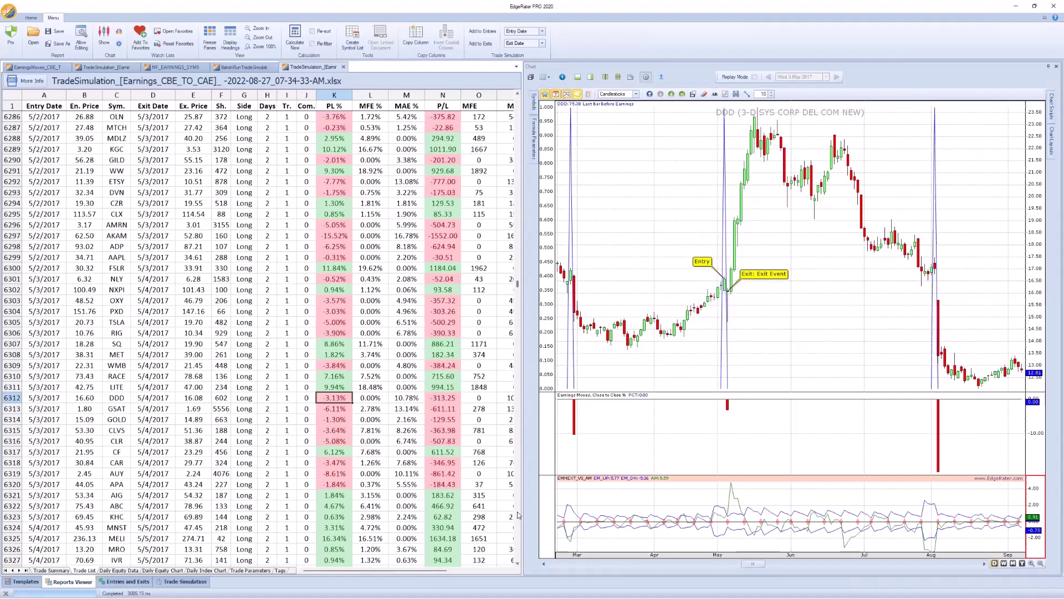
left_click(336, 106)
scroll(418, 260, "up", 20)
scroll(512, 204, "up", 7)
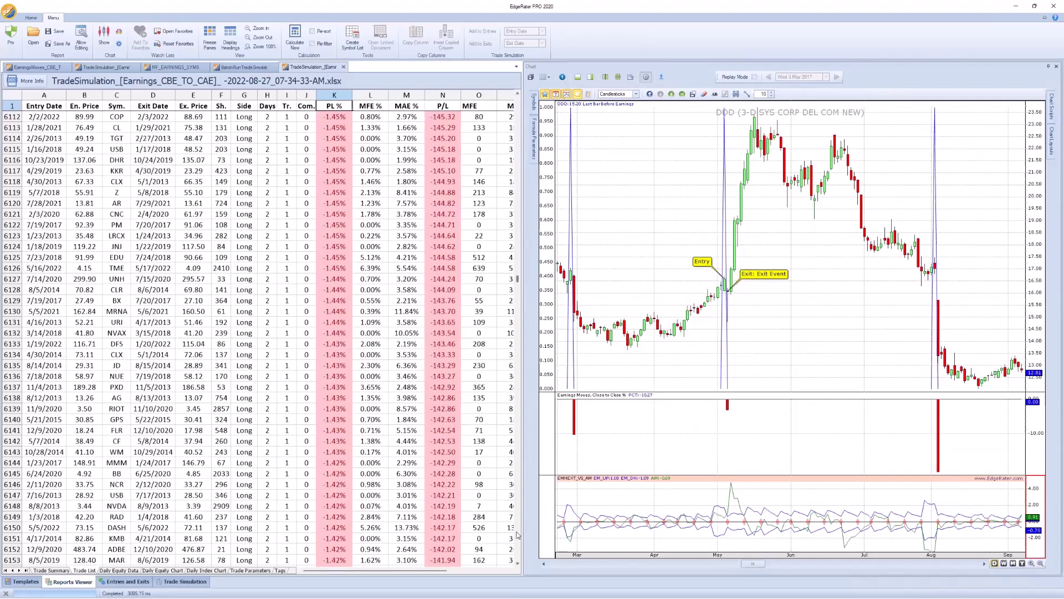
left_click_drag(518, 280, 517, 198)
left_click_drag(530, 142, 526, 98)
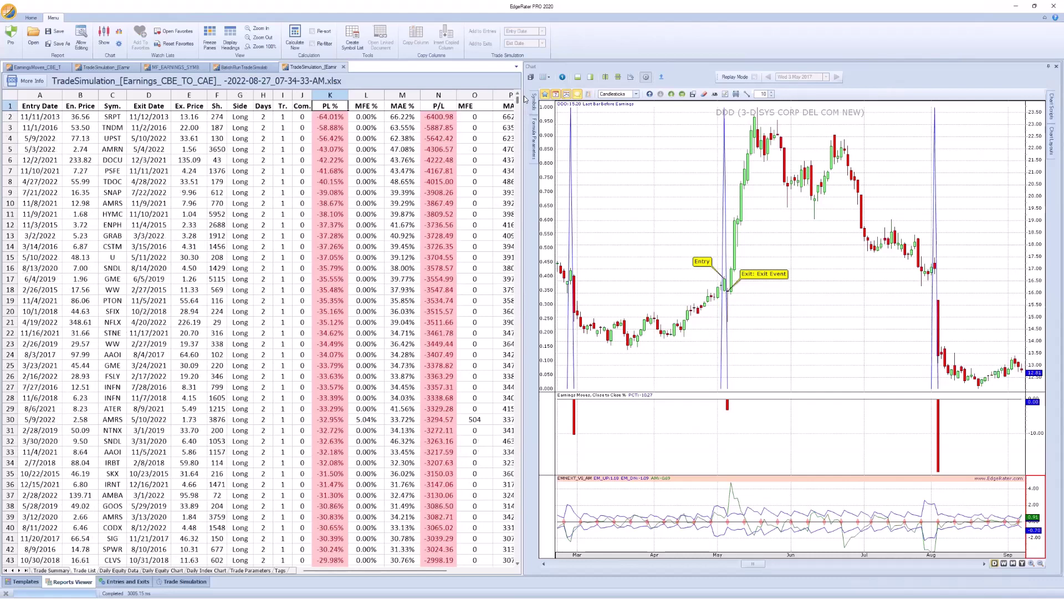
left_click(332, 106)
Step: Chart the most profitable trades one after another, from CAR at the head of the list down to AMD
left_click(327, 117)
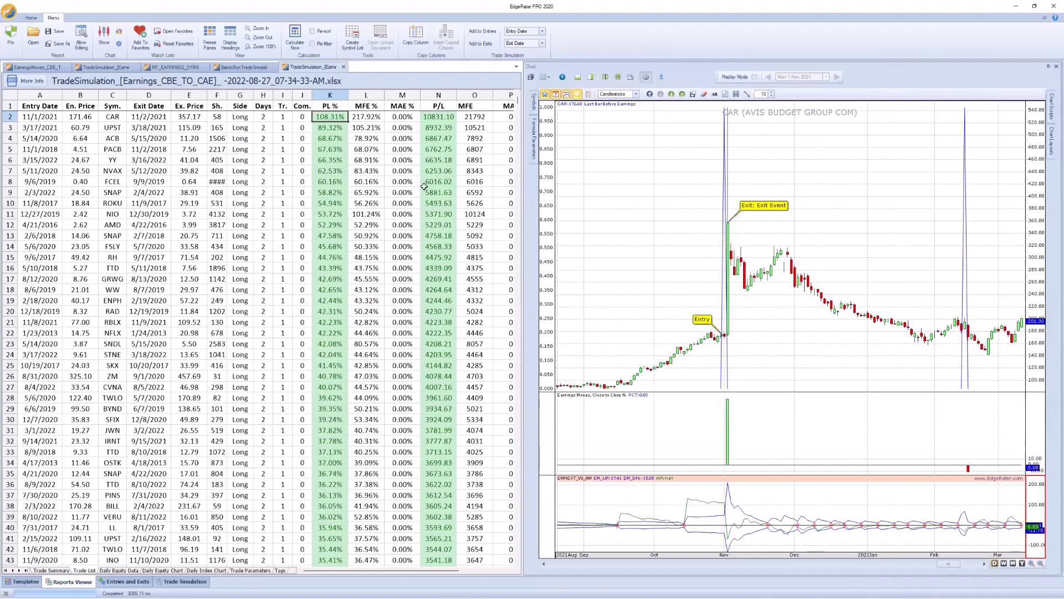
left_click(335, 129)
left_click(332, 150)
key("Down")
key("Down")
key("Down")
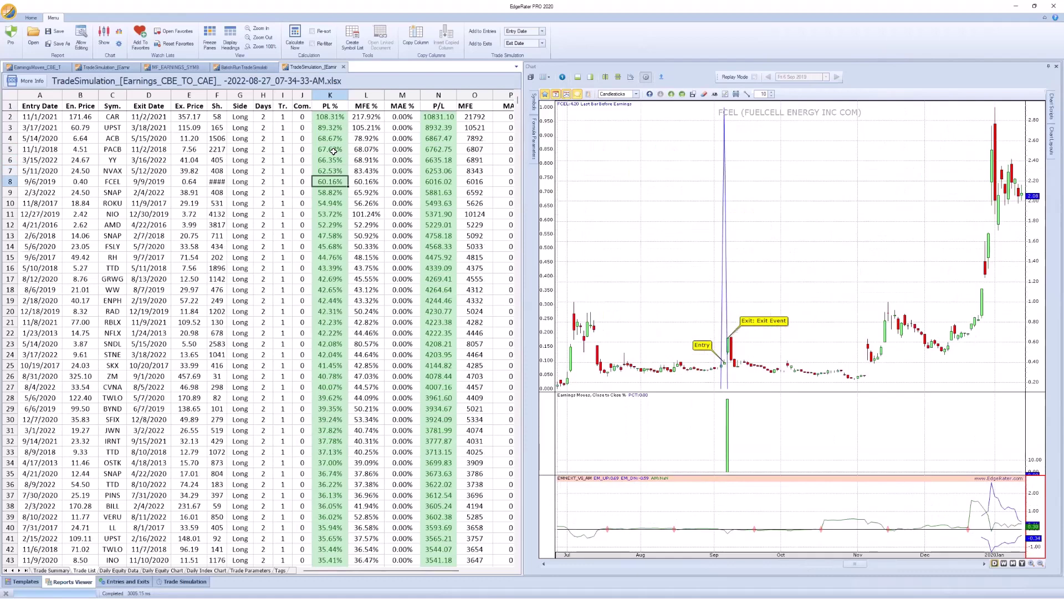
key("Down")
key("Down")
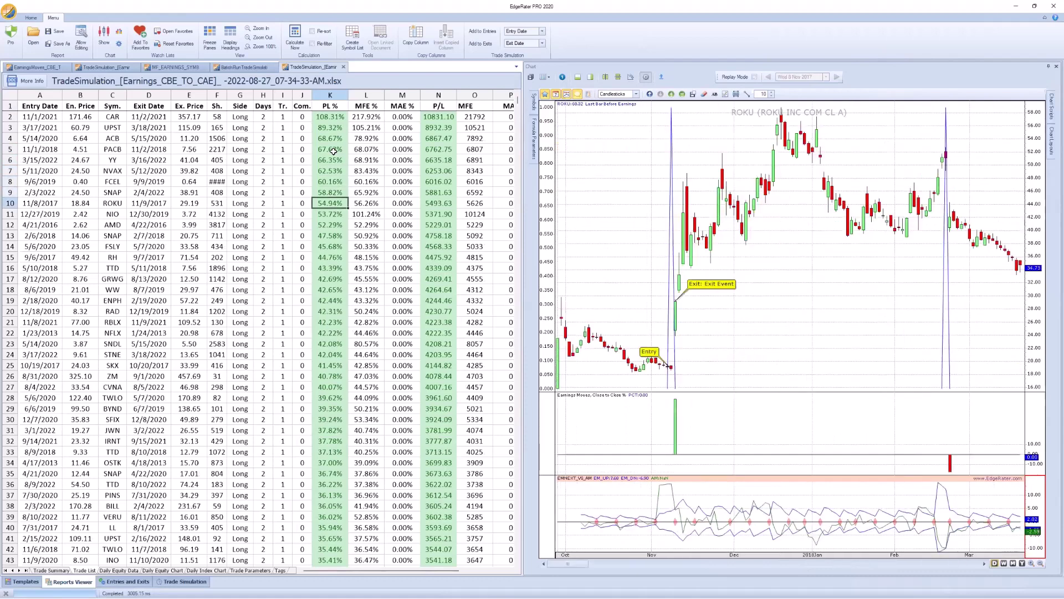
key("Down")
key("Down")
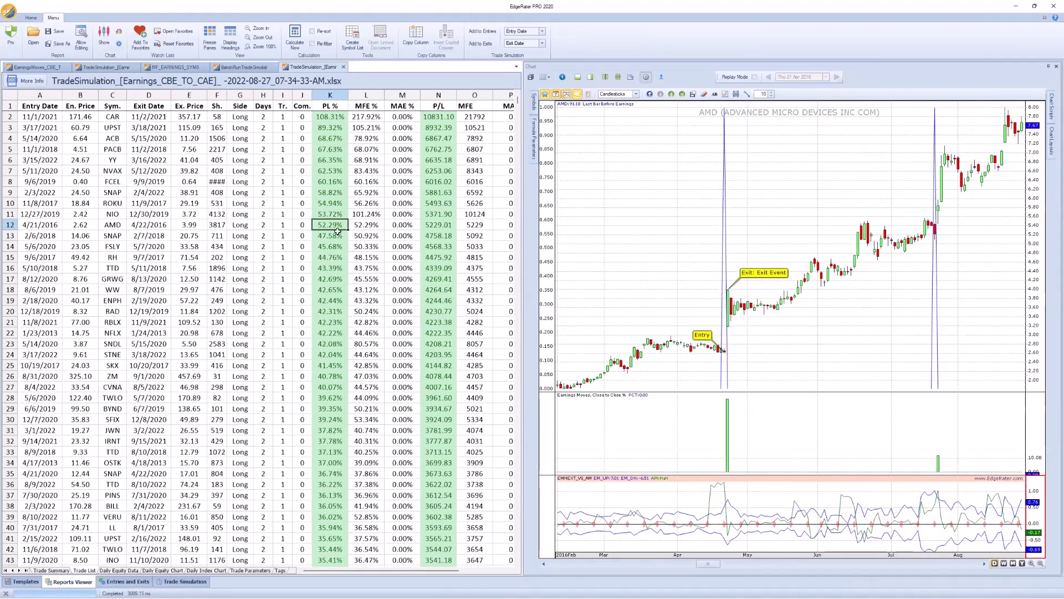
Step: View the P&L distribution of the trade simulation, then return to the sorted trade list report
left_click(188, 582)
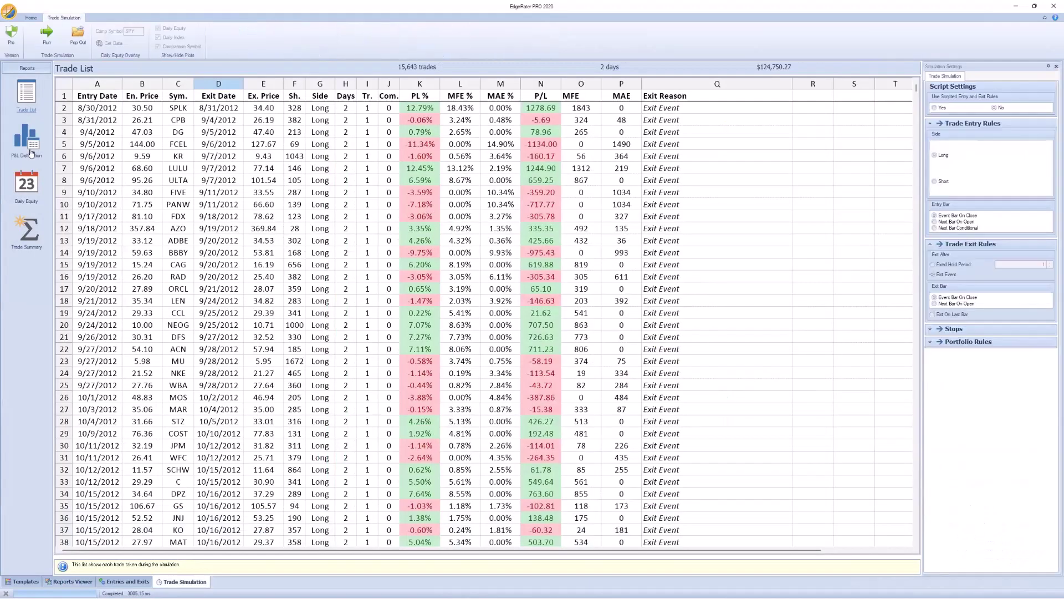
left_click(37, 155)
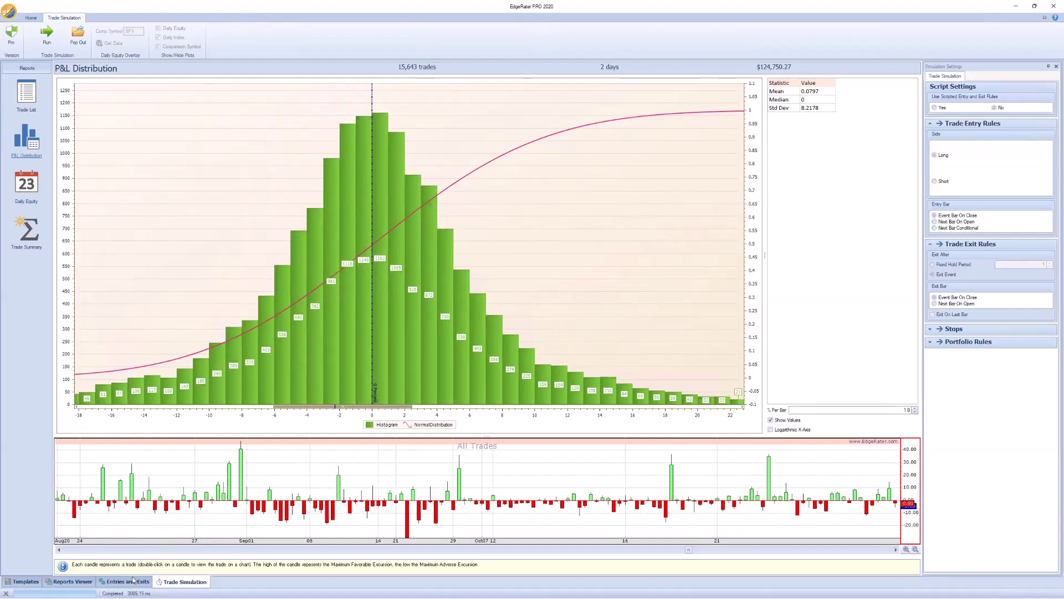
left_click(72, 581)
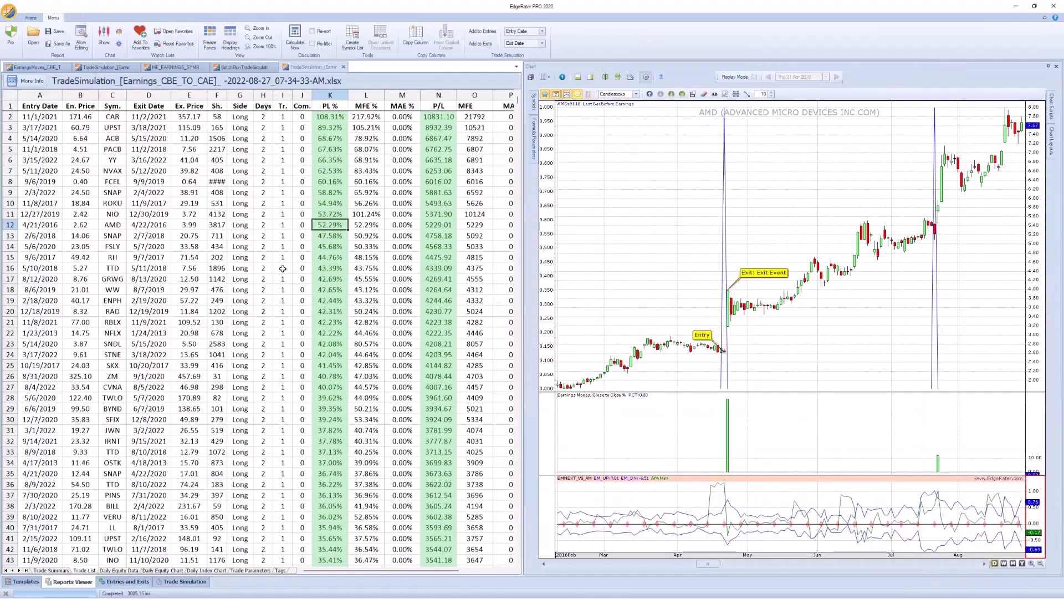
scroll(283, 268, "down", 1)
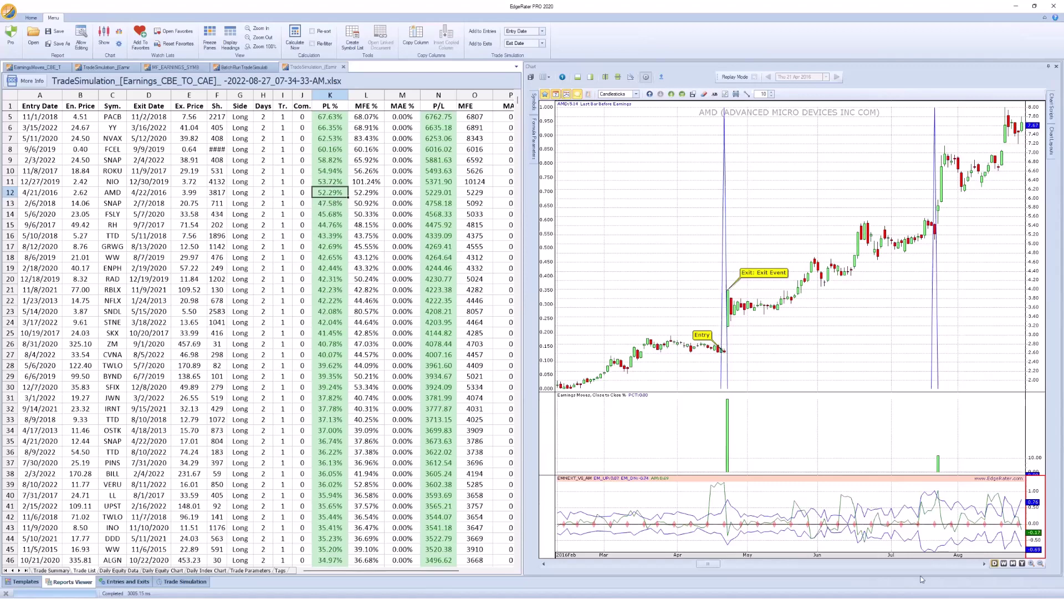
Step: Check AMD's price action after the earnings exit, and open the Multi-Factor Trade Analysis template
left_click_drag(708, 564, 717, 568)
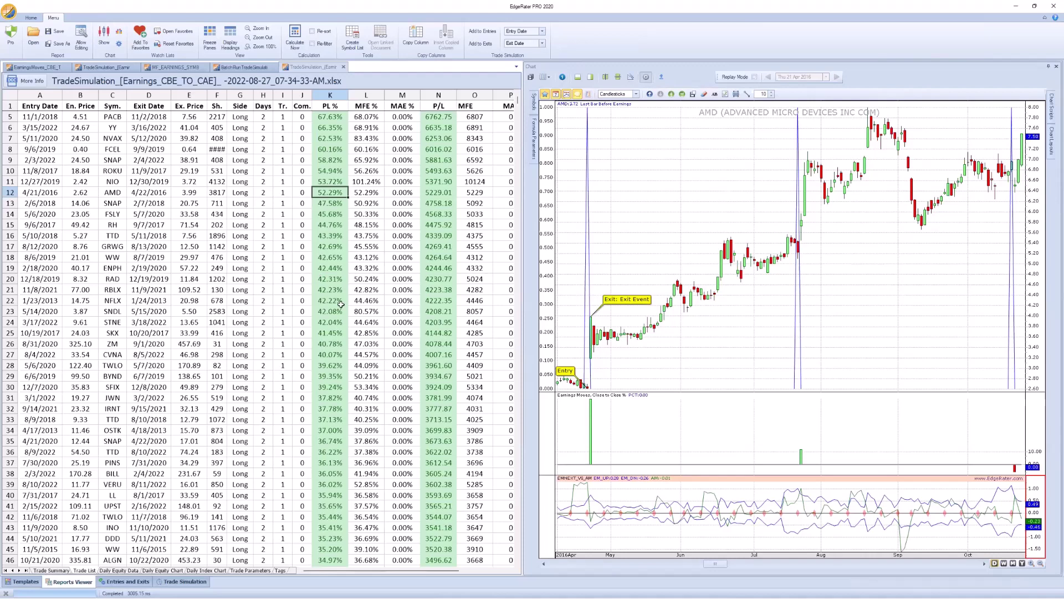
left_click(31, 582)
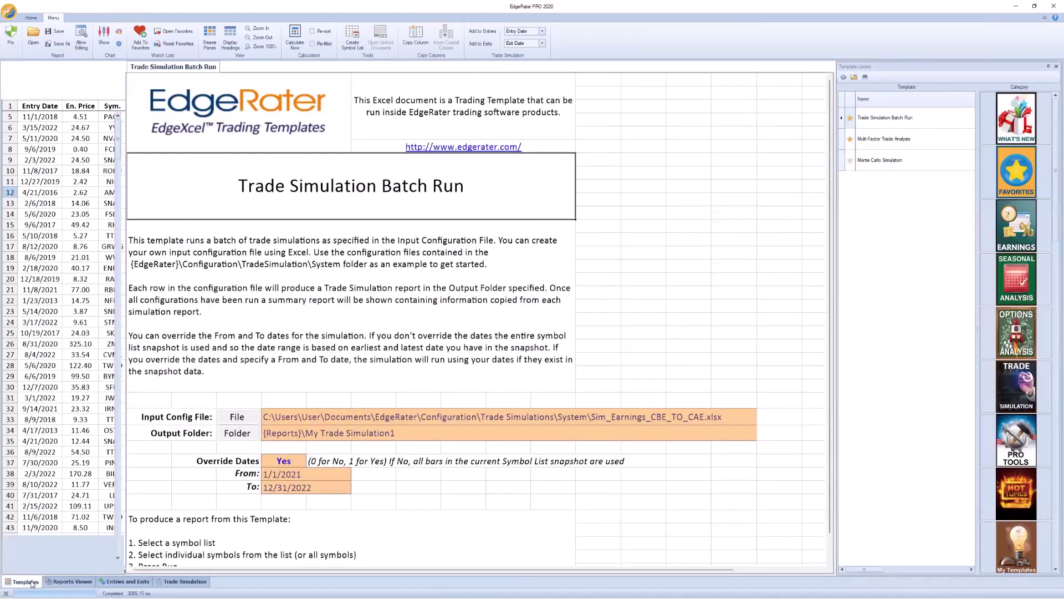
left_click(602, 274)
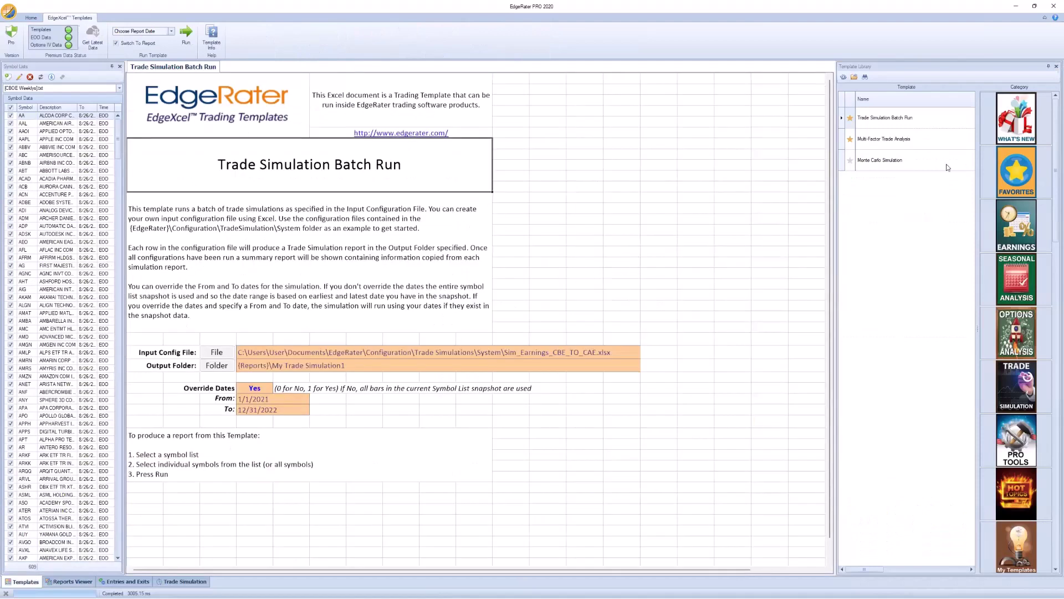
left_click(901, 144)
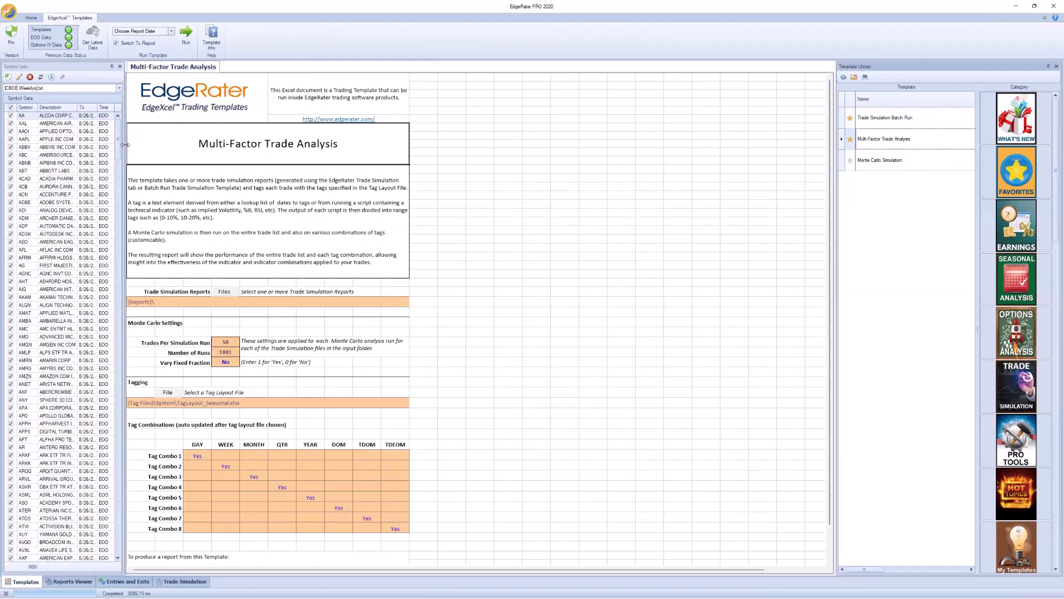
left_click_drag(125, 144, 143, 146)
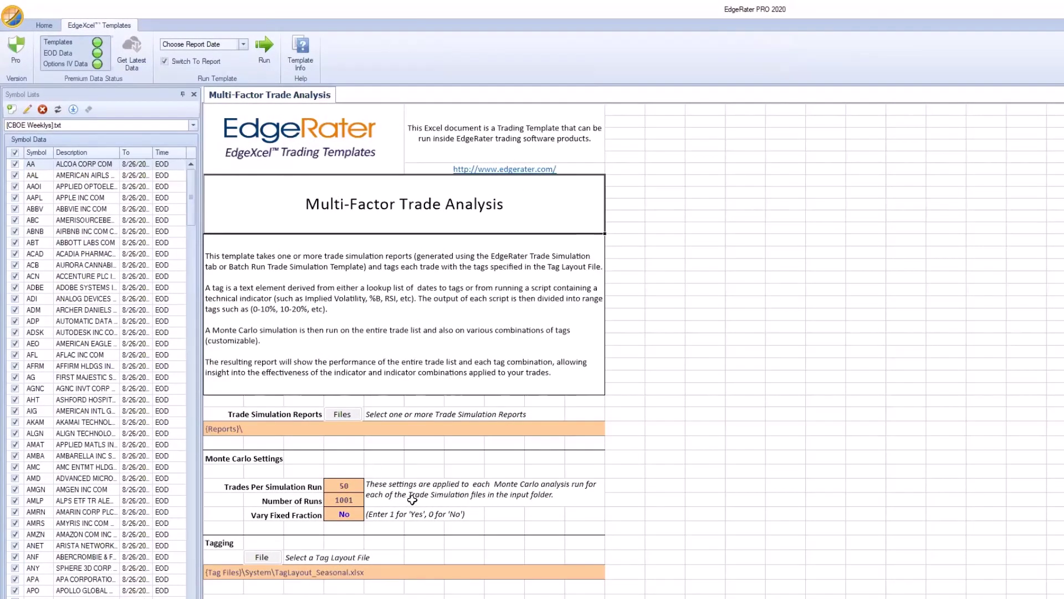
left_click(729, 551)
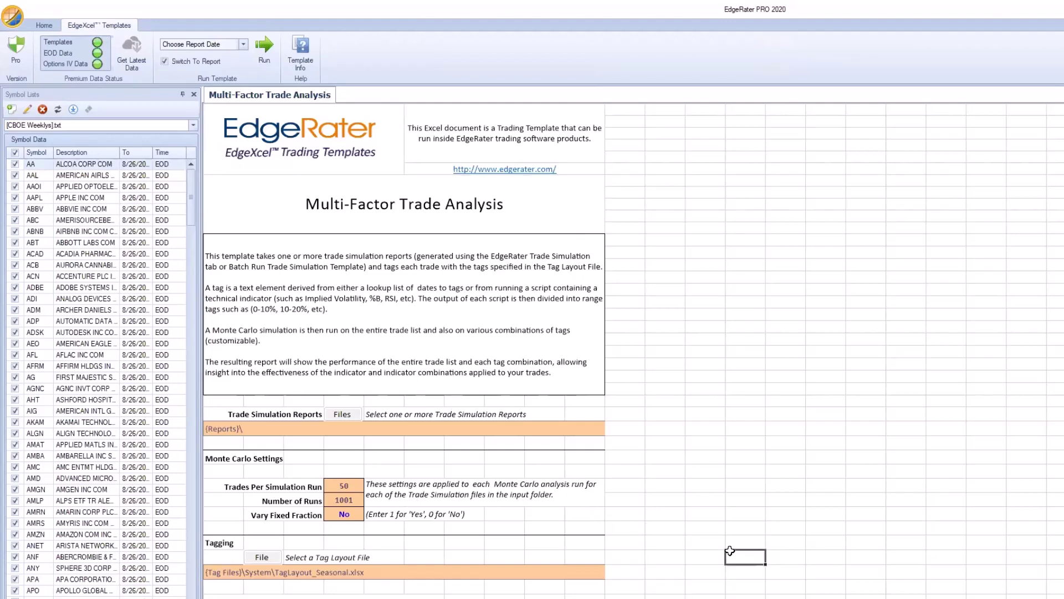
Step: Choose CBOE_EARNINGS.xlsx from the Reports folder as the trade simulation report to analyze
key("super+e")
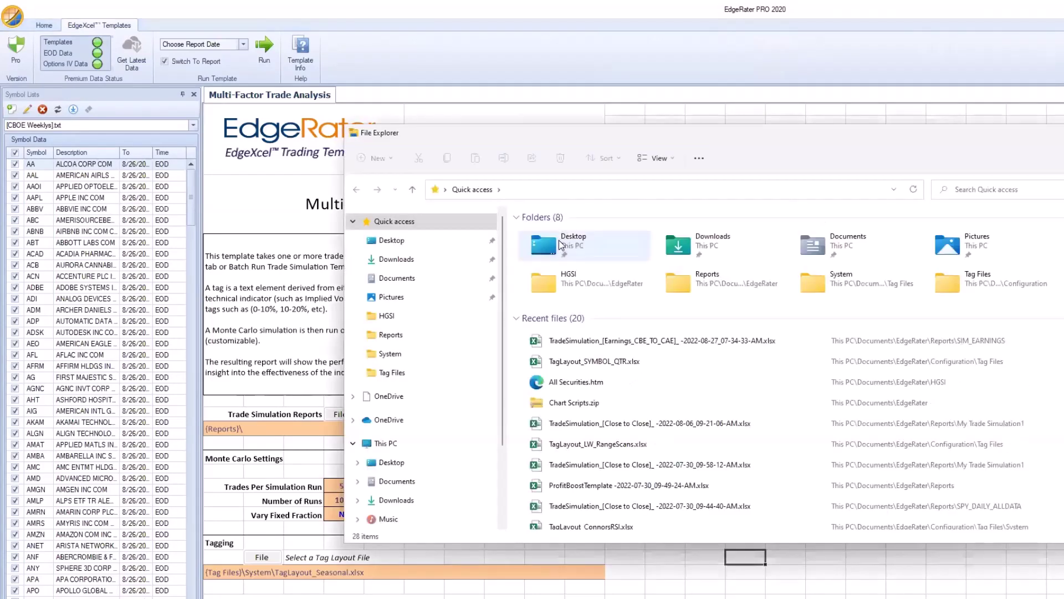
left_click(395, 335)
double_click(486, 415)
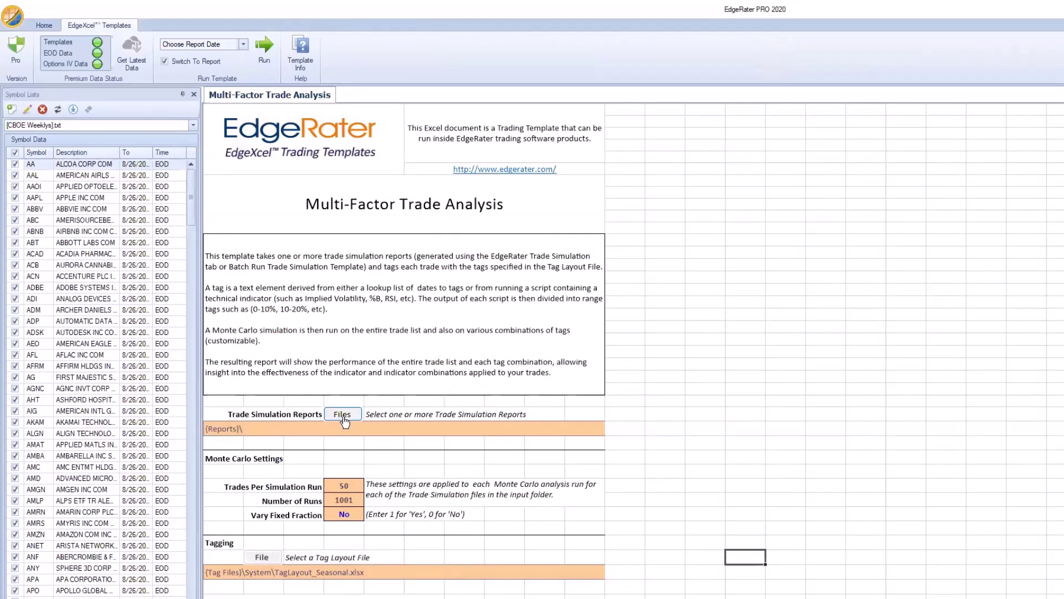
left_click(353, 417)
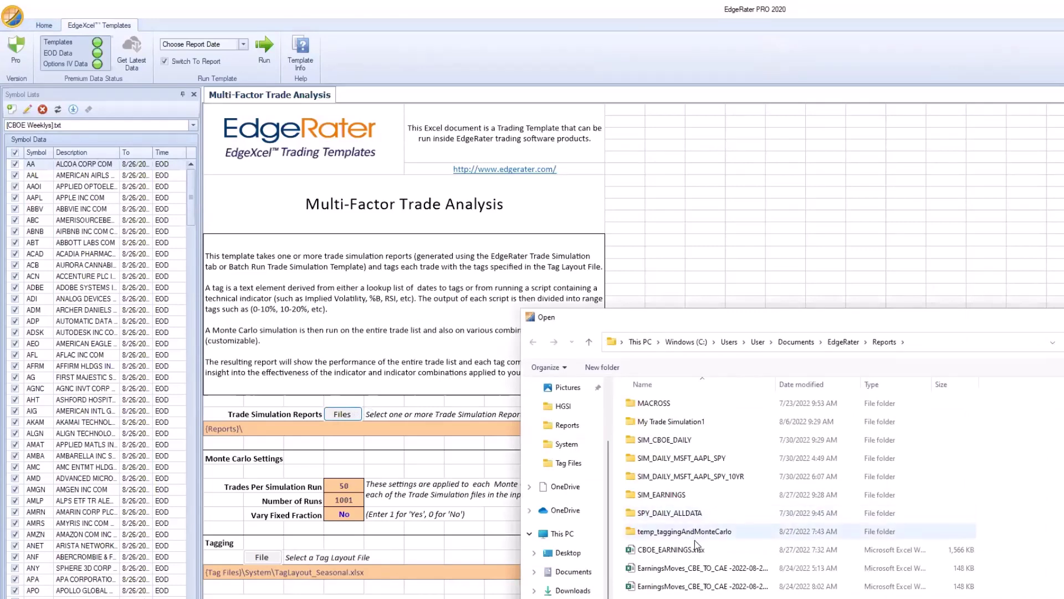
double_click(672, 550)
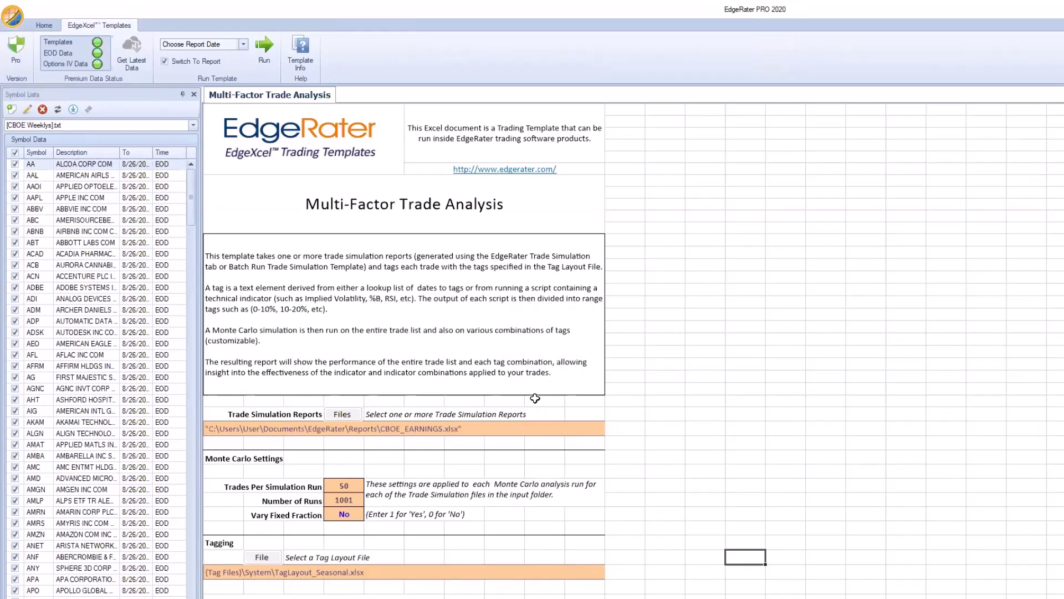
Step: Review the Monte Carlo settings and tag combinations, and browse for a tag layout file in the Tag Files folder
scroll(535, 397, "down", 3)
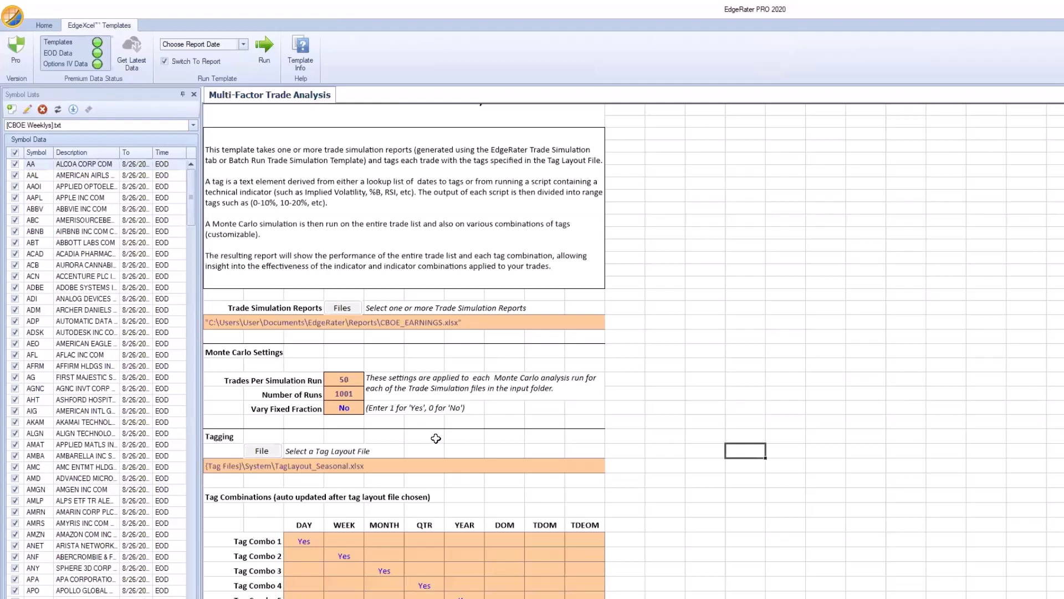
scroll(440, 436, "up", 1)
scroll(442, 438, "down", 3)
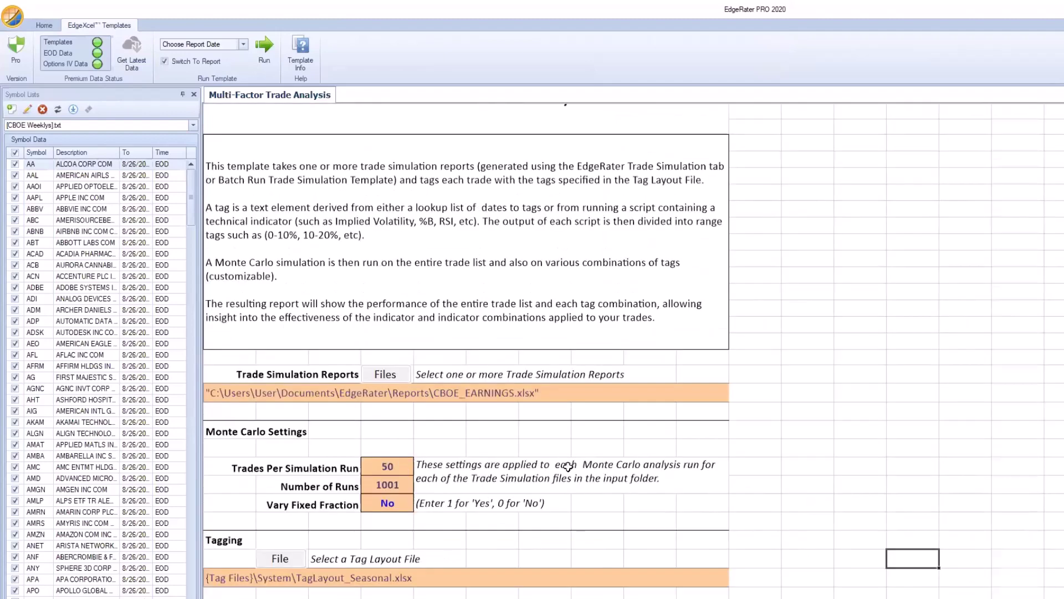
scroll(569, 460, "up", 1)
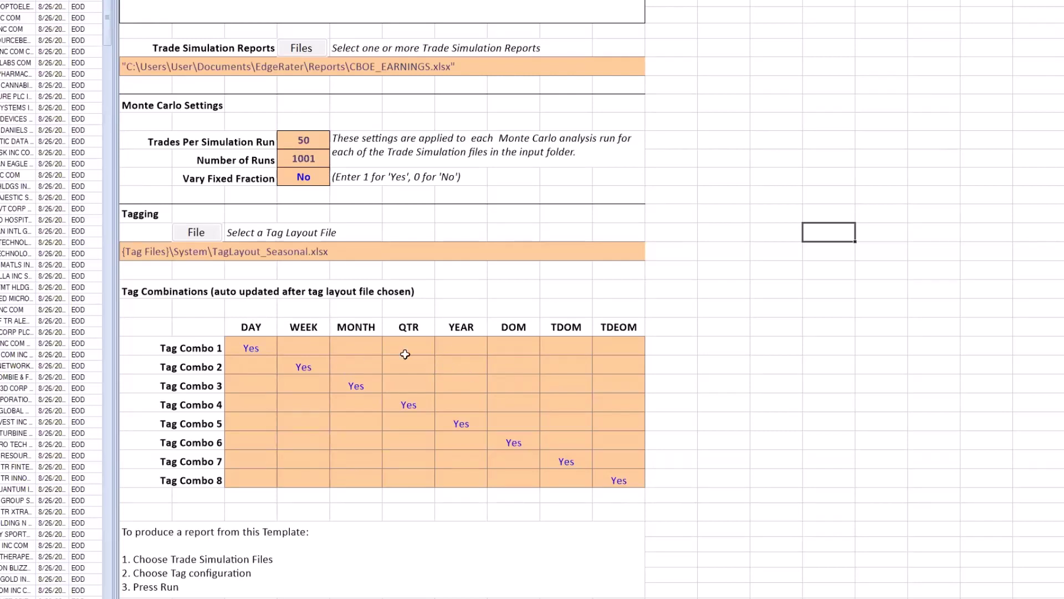
left_click(214, 234)
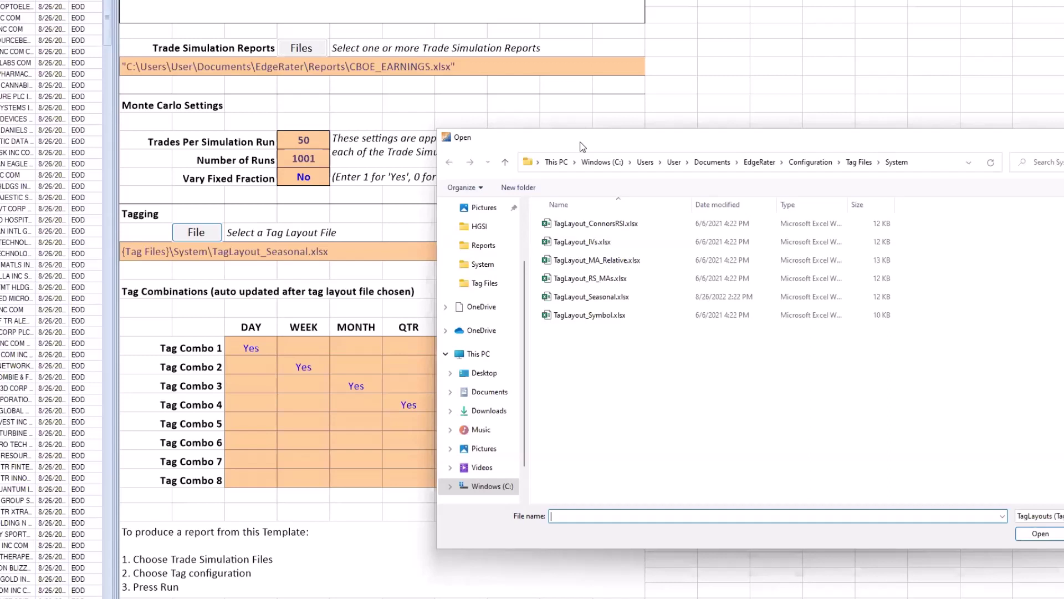
left_click(862, 165)
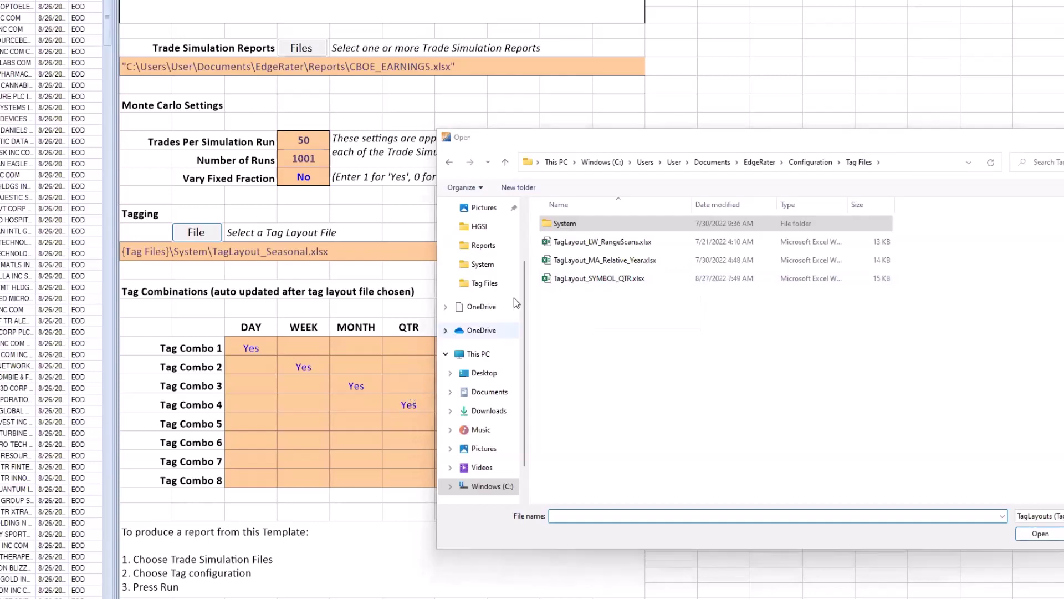
Step: Inspect the tag definitions in TagLayout_SYMBOL_QTR.xlsx in Excel, and load that file as the template's tag layout
key("super+e")
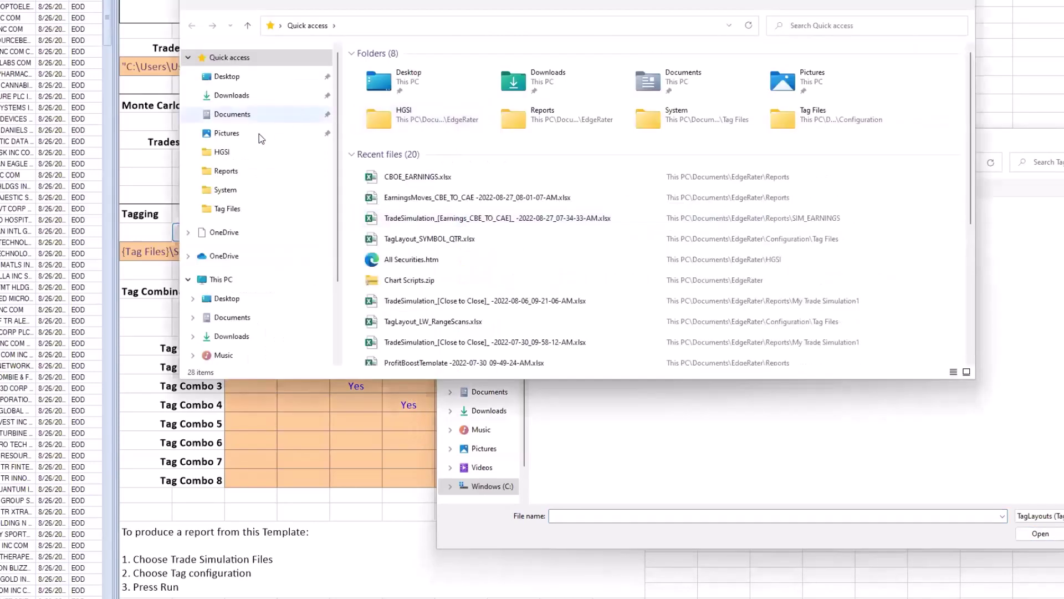
left_click(248, 209)
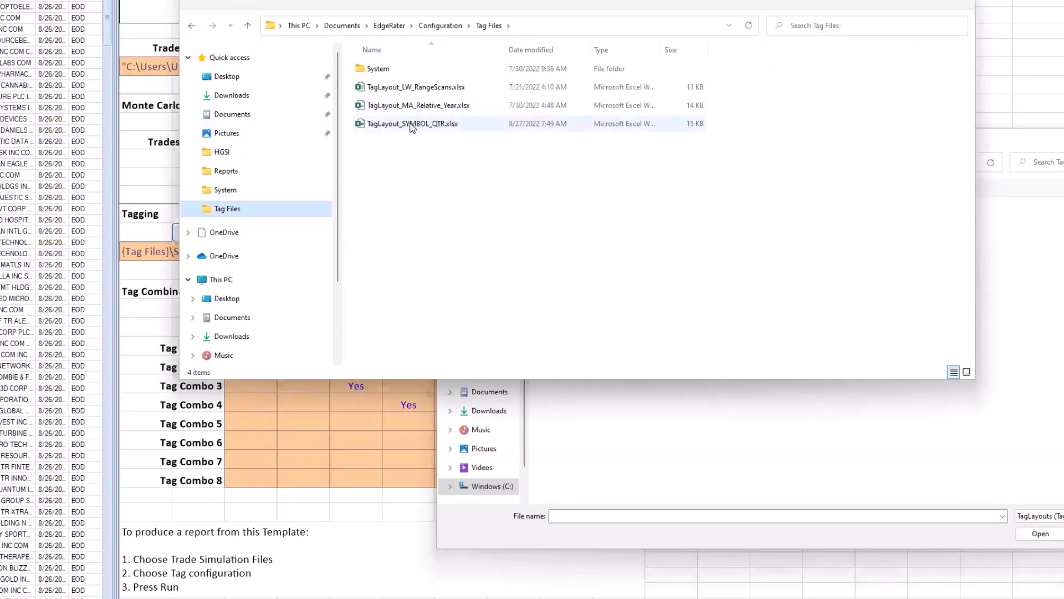
double_click(412, 124)
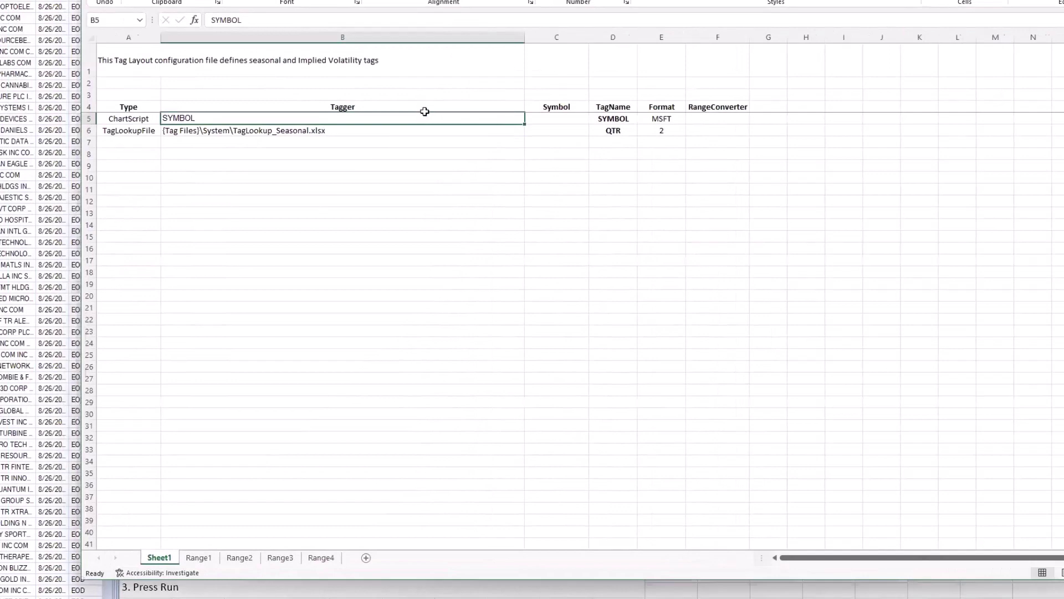
scroll(425, 111, "up", 4)
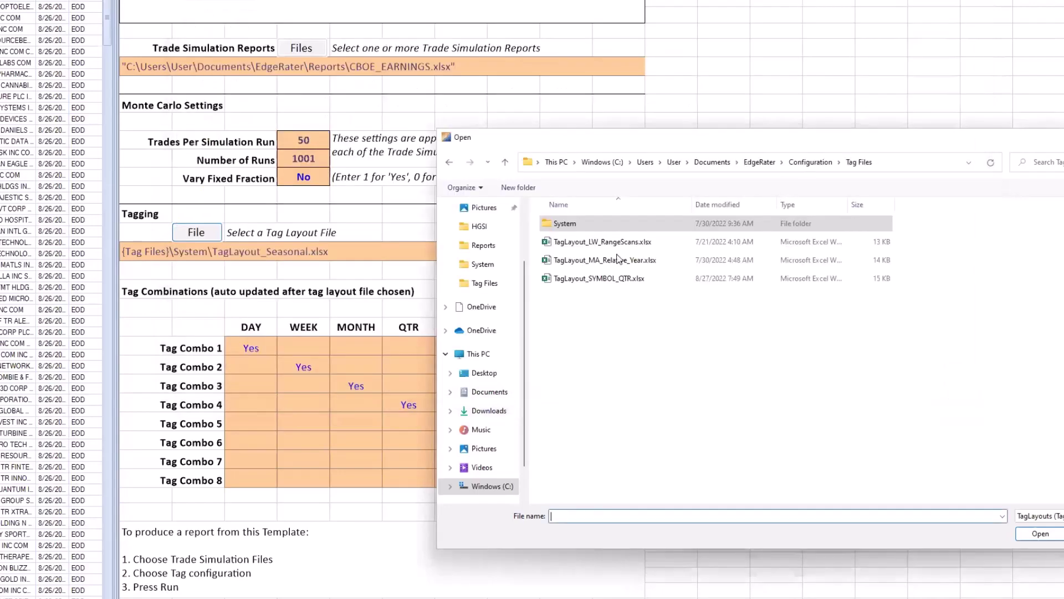
double_click(567, 278)
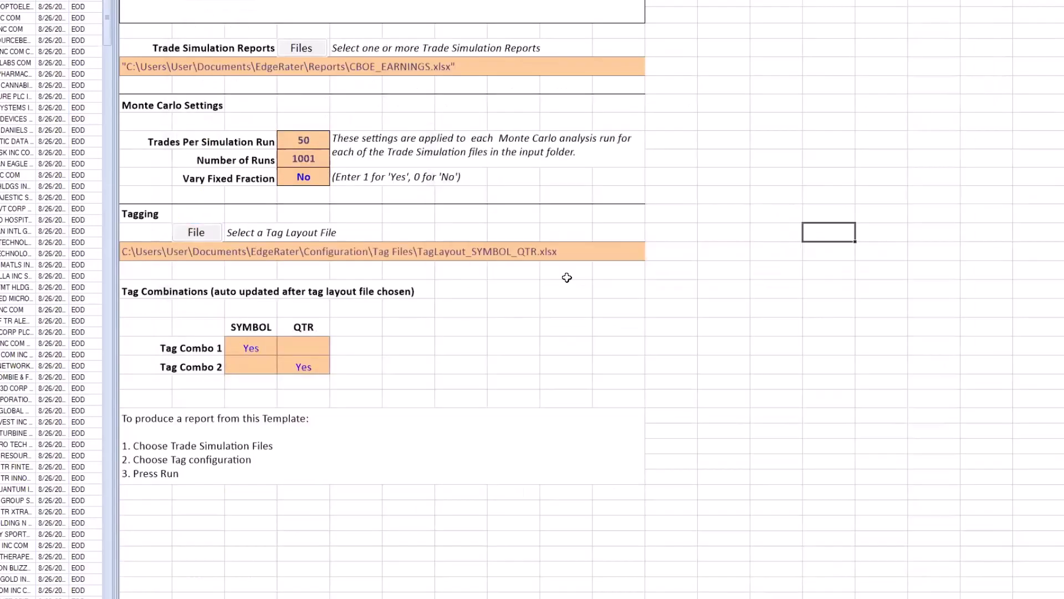
Step: Set QTR to Yes for Tag Combo 1 so it combines with SYMBOL, and delete the entire Tag Combo 2 row
left_click(308, 345)
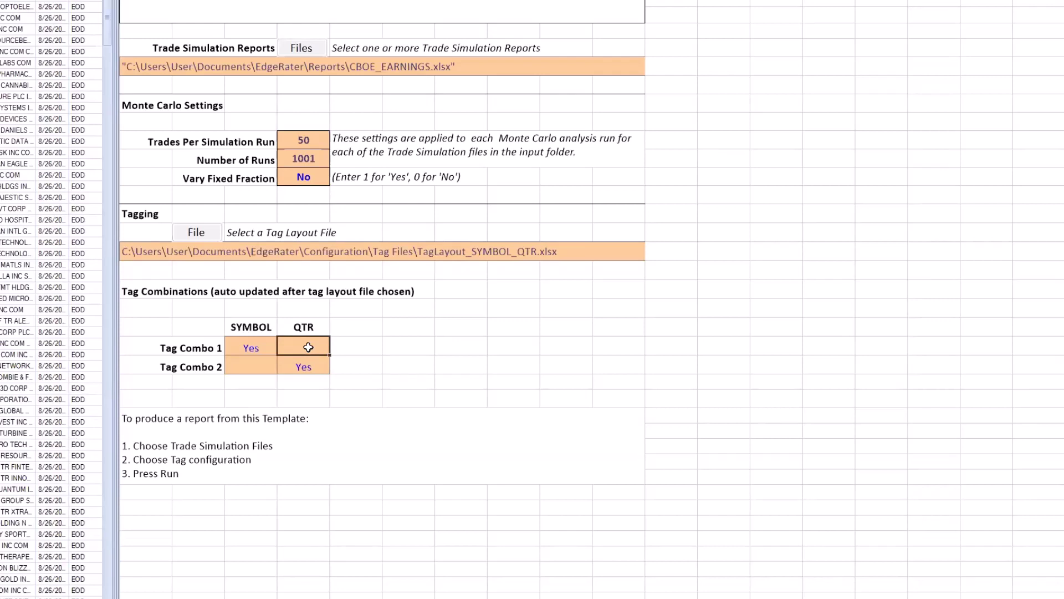
key("Return")
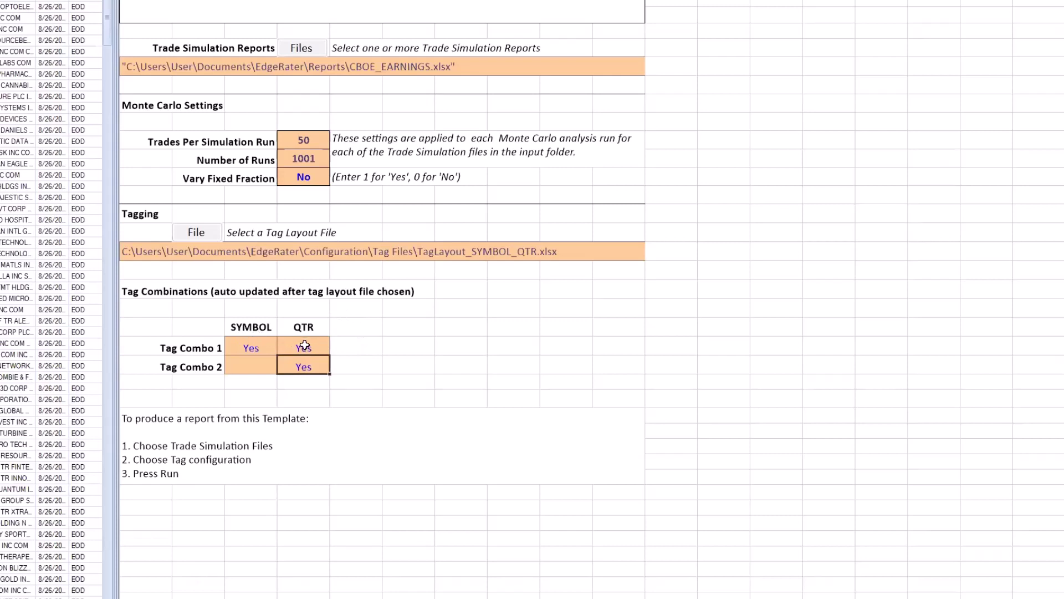
right_click(253, 364)
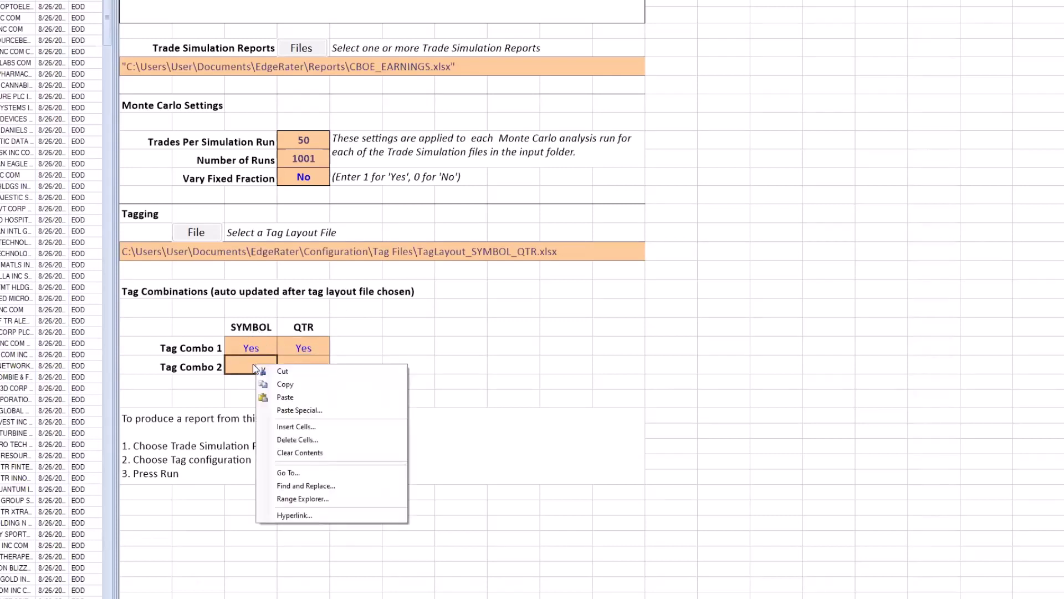
left_click(313, 441)
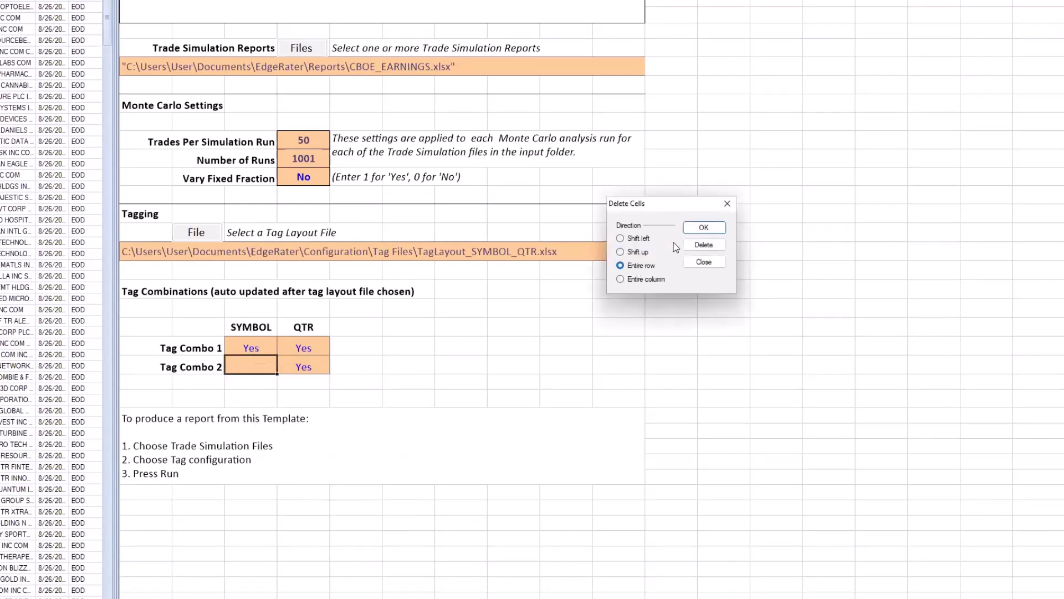
left_click(701, 228)
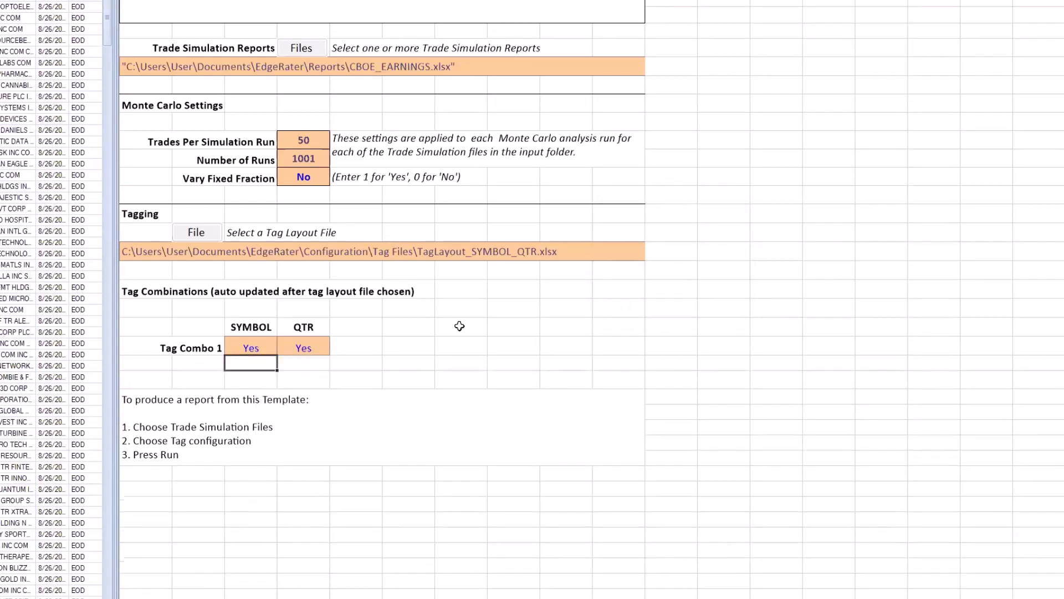
left_click(266, 345)
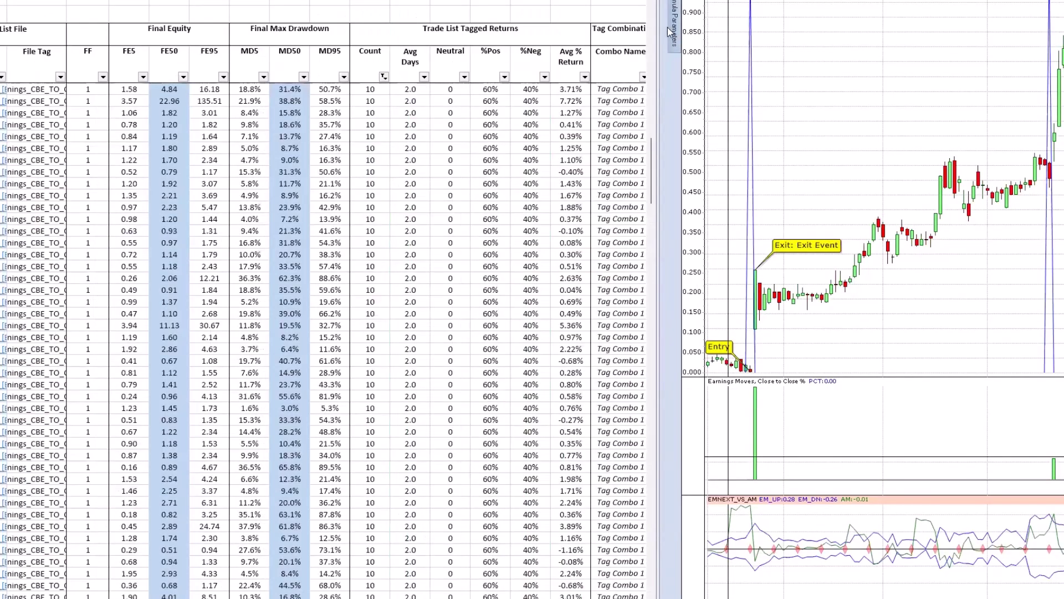
Step: Widen the Monte Carlo Results Summary report and examine the SYMBOL and QTR tag columns from the start of the list
left_click_drag(657, 28, 698, 28)
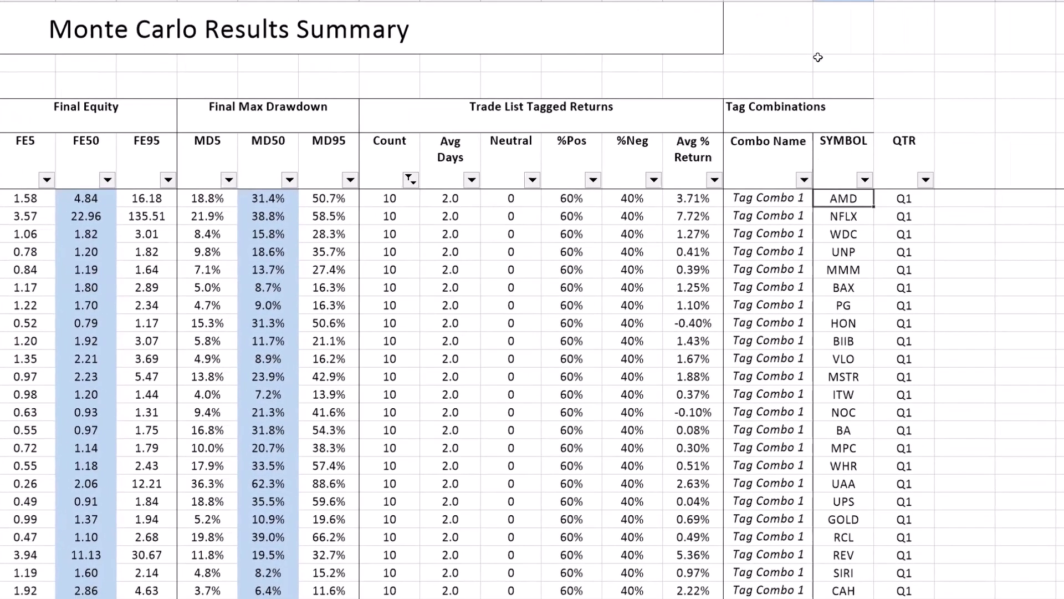
left_click_drag(843, 1, 904, 1)
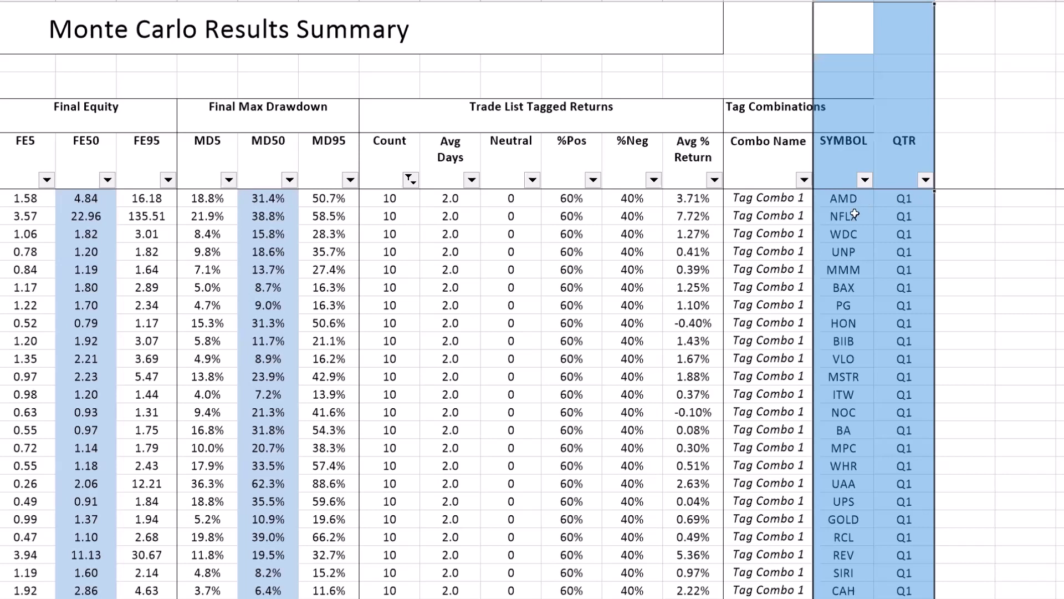
left_click(909, 199)
scroll(946, 211, "up", 5)
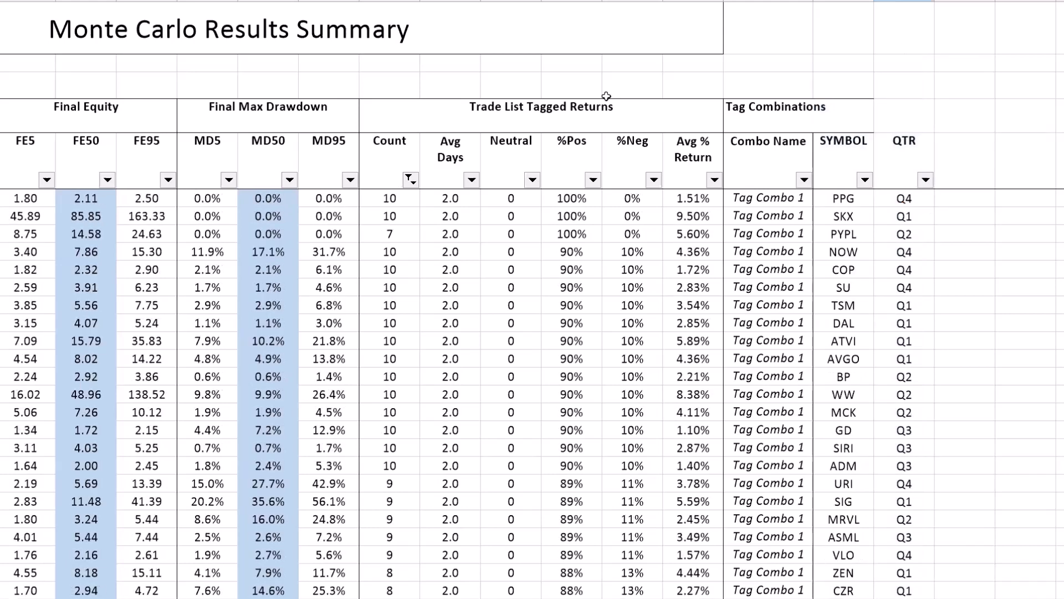
Step: Examine the results by their %Pos column and highlight the whole PPG Q4 row
left_click(578, 173)
key("alt+a")
key("s")
key("a")
key("ctrl+z")
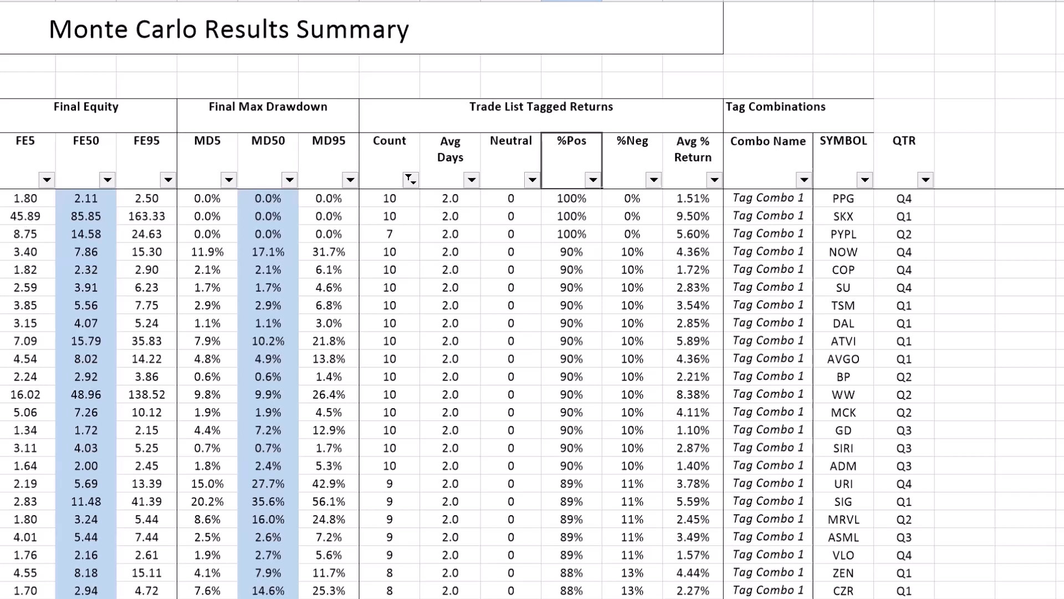
key("Down")
key("shift+space")
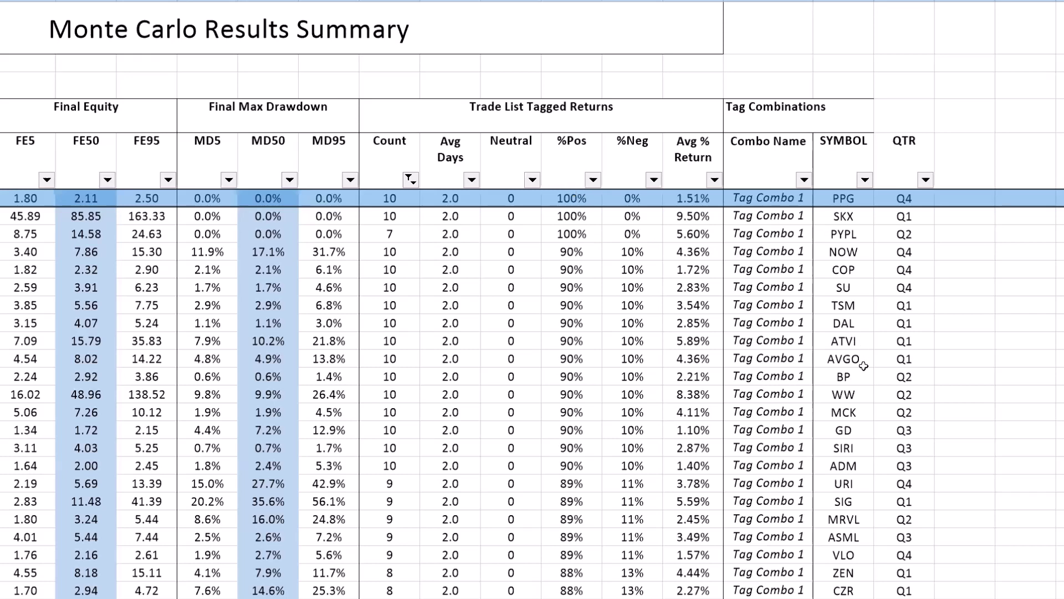
Step: Select the WW Q2 result in the summary and open its linked tagged trade simulation report
scroll(863, 358, "down", 1)
scroll(864, 358, "up", 1)
left_click(192, 392)
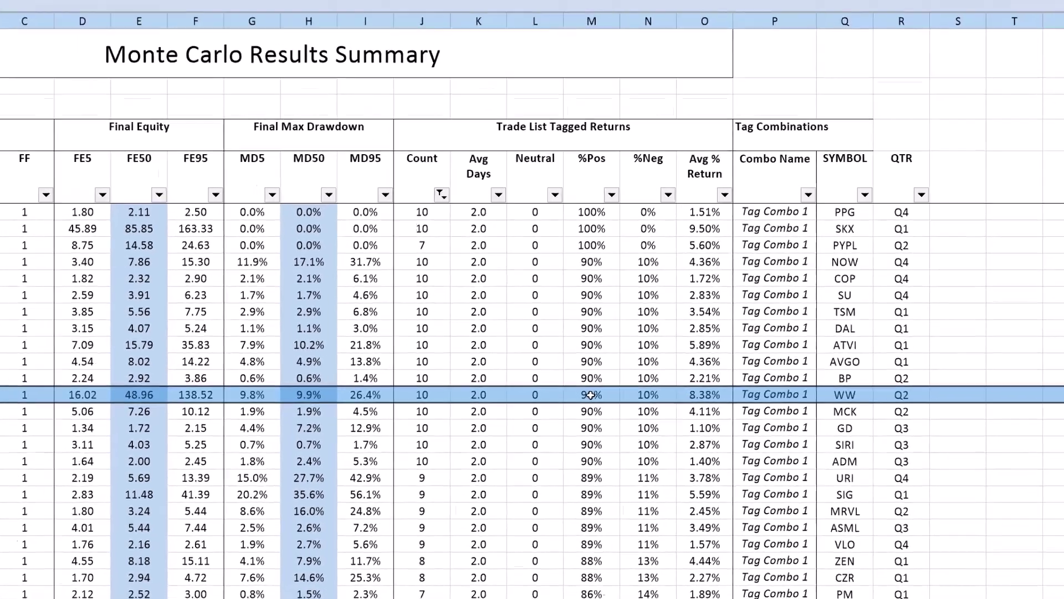
left_click(571, 394)
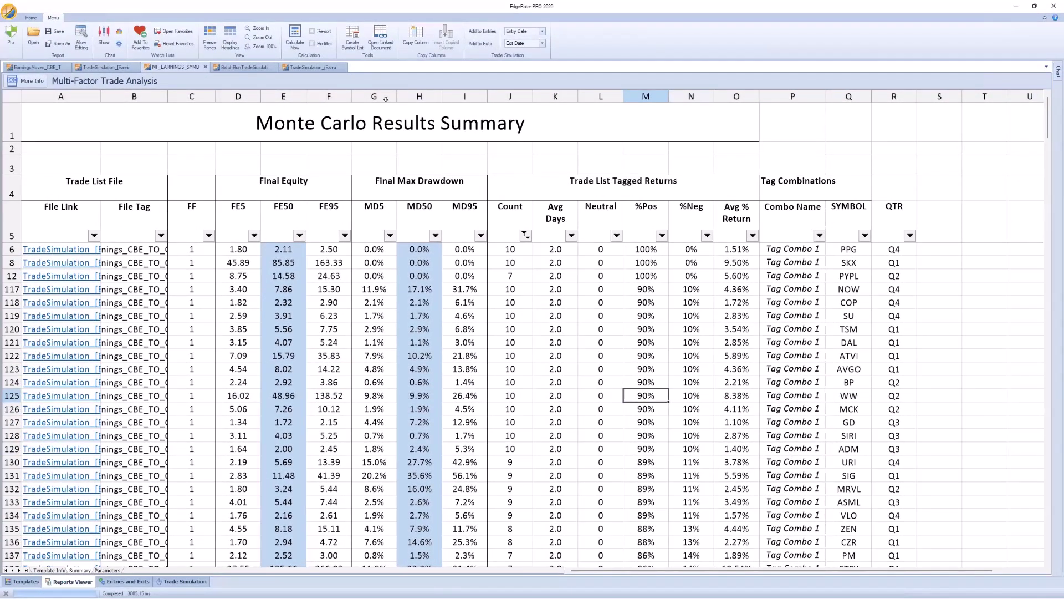
left_click(388, 43)
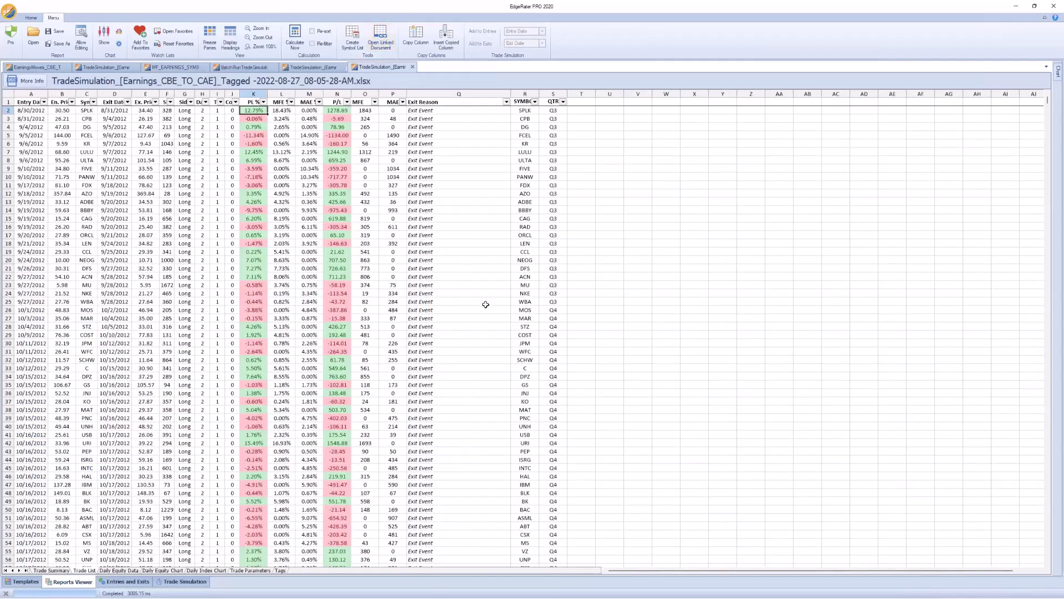
scroll(485, 304, "up", 3)
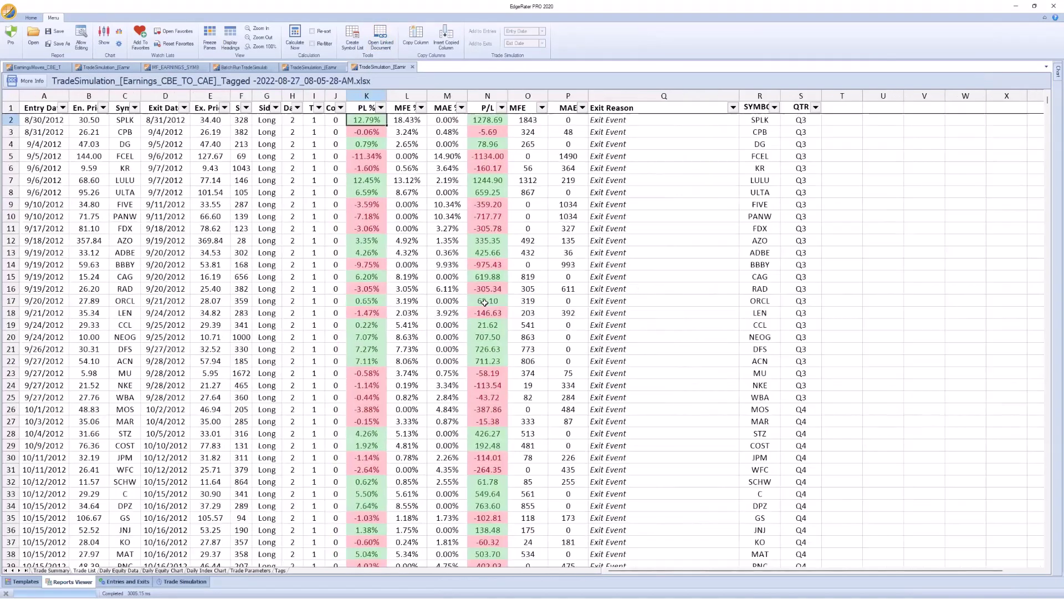
Step: Return to the Multi-Factor Trade Analysis summary and select the WW symbol in its Q2 result row near the start of the list
left_click(316, 67)
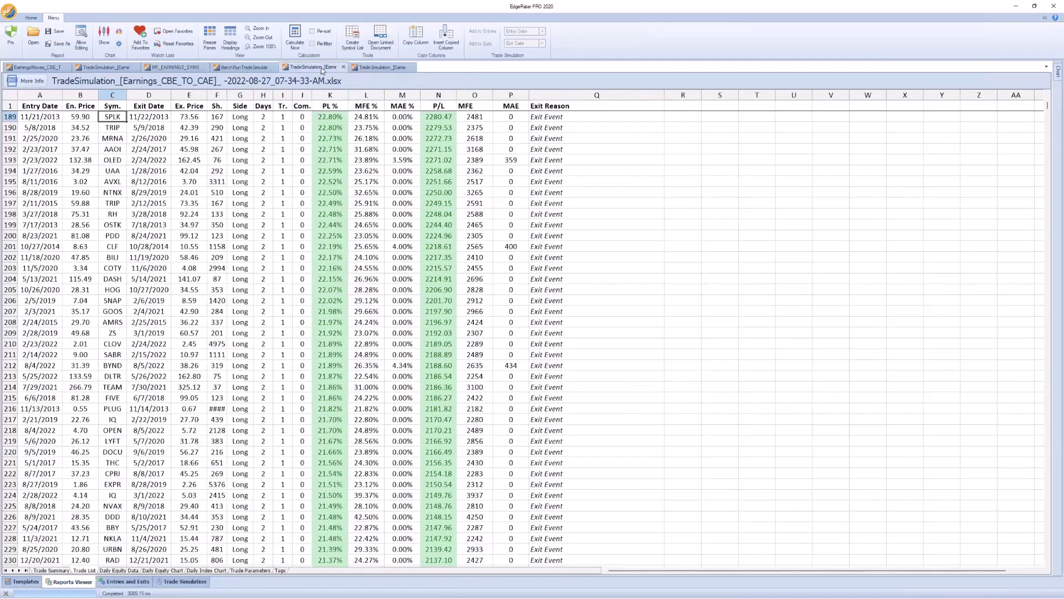
left_click(253, 66)
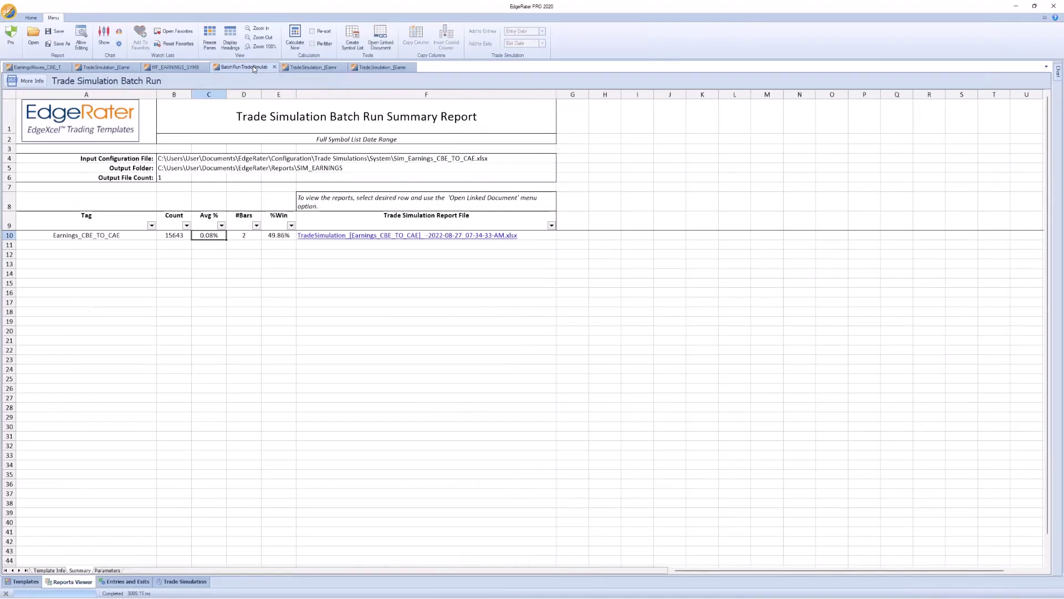
left_click(178, 67)
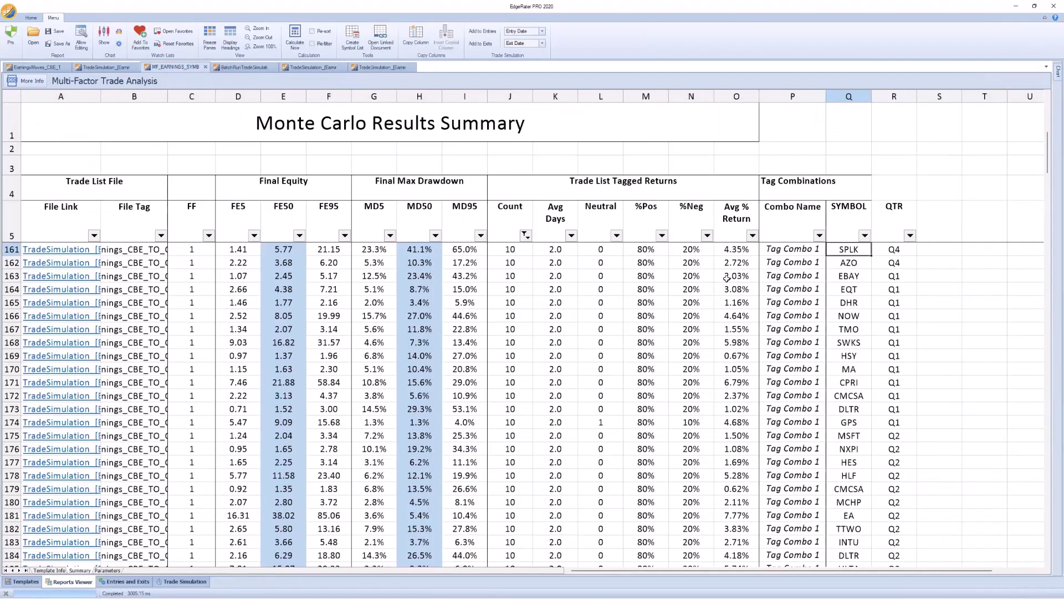
scroll(757, 283, "up", 2)
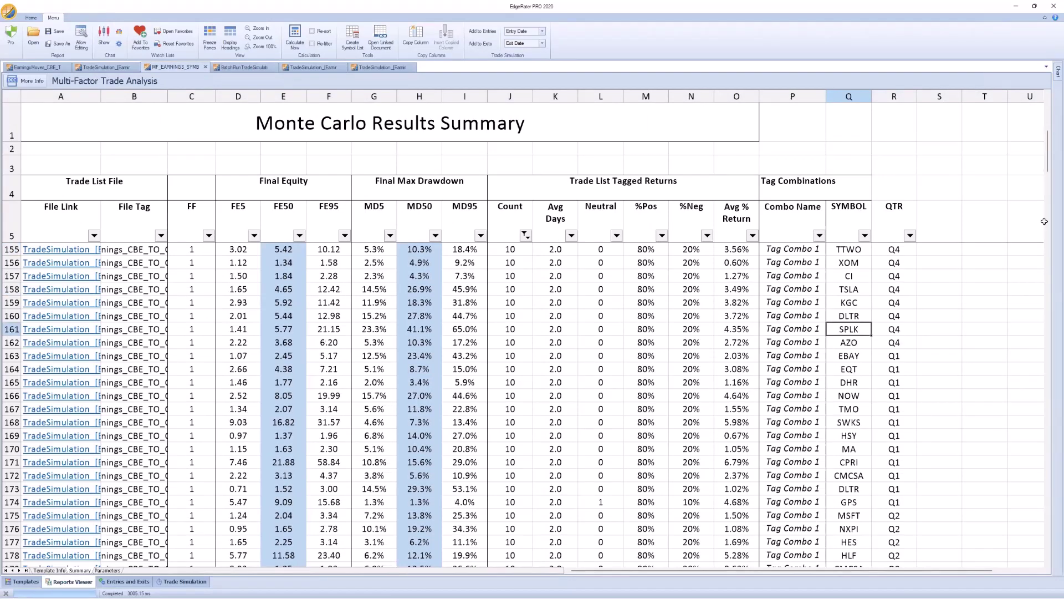
left_click_drag(1049, 152, 1049, 105)
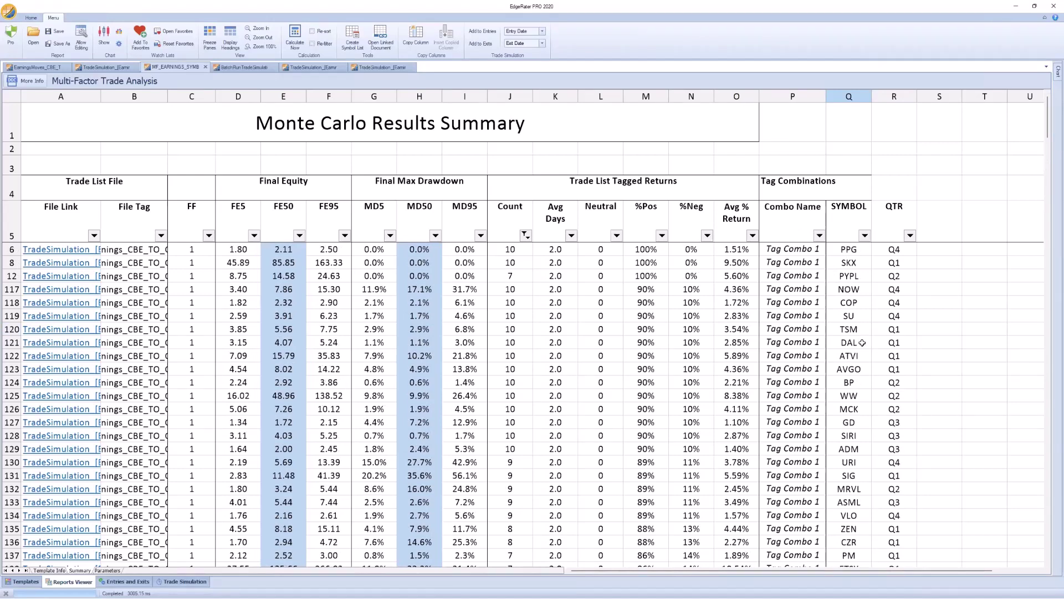
left_click(848, 395)
Step: Filter the SYMBOL column of the tagged trade simulation report to show only WW trades
left_click(397, 67)
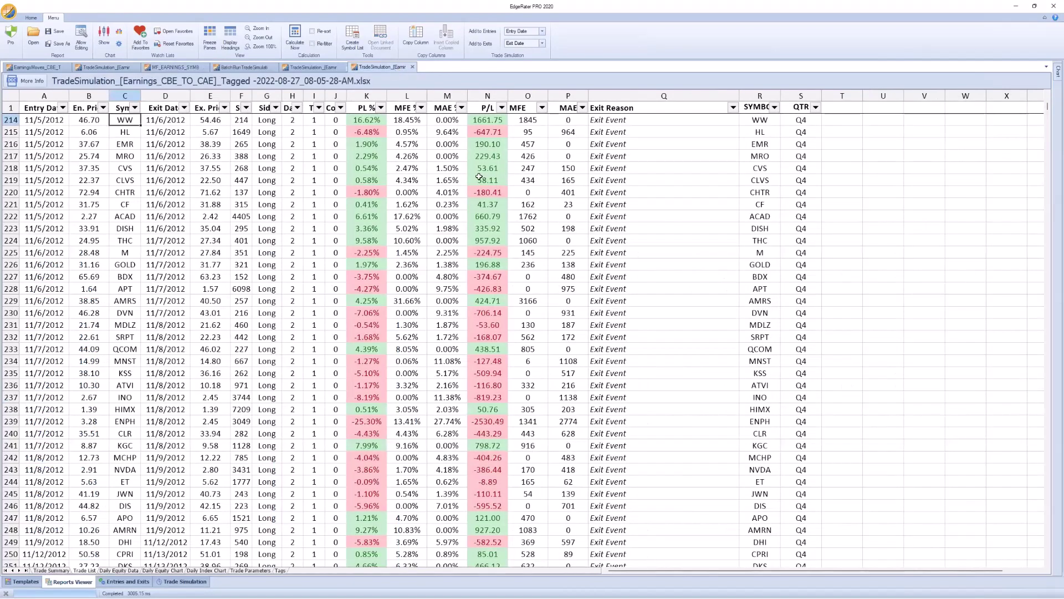
left_click(775, 108)
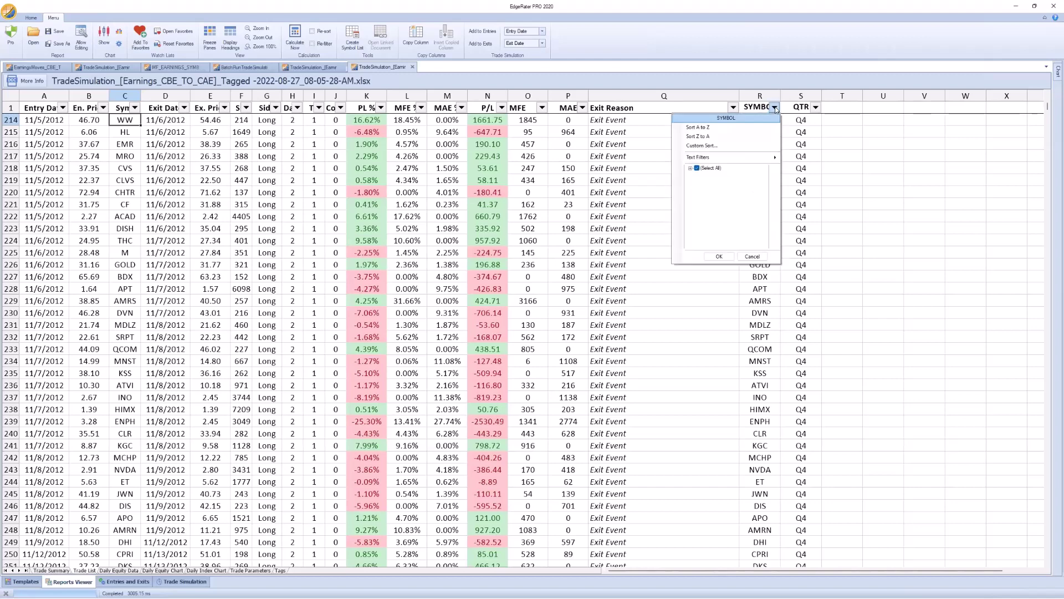
left_click(690, 168)
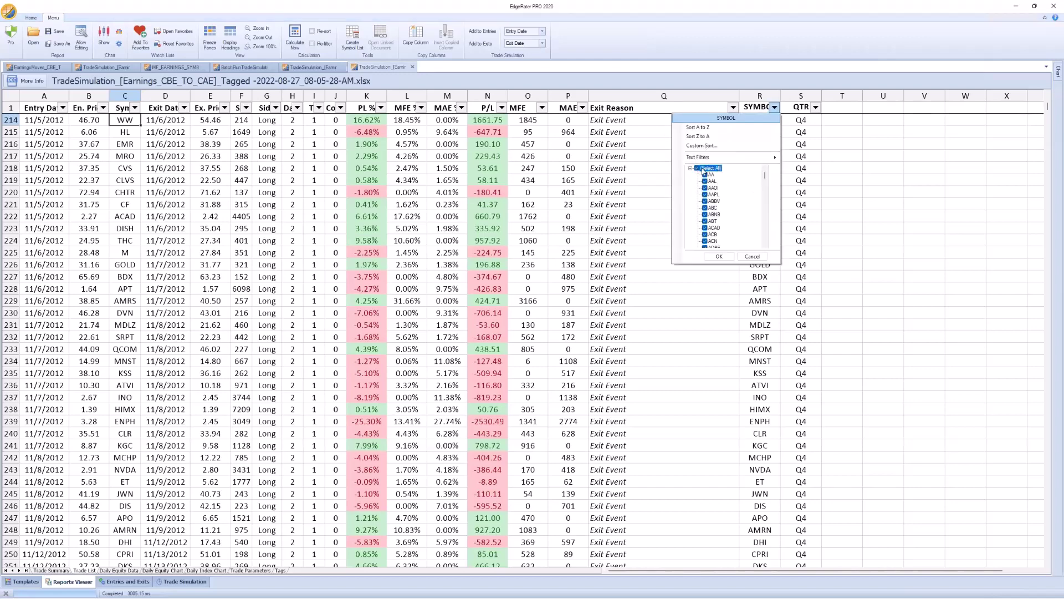
left_click(704, 170)
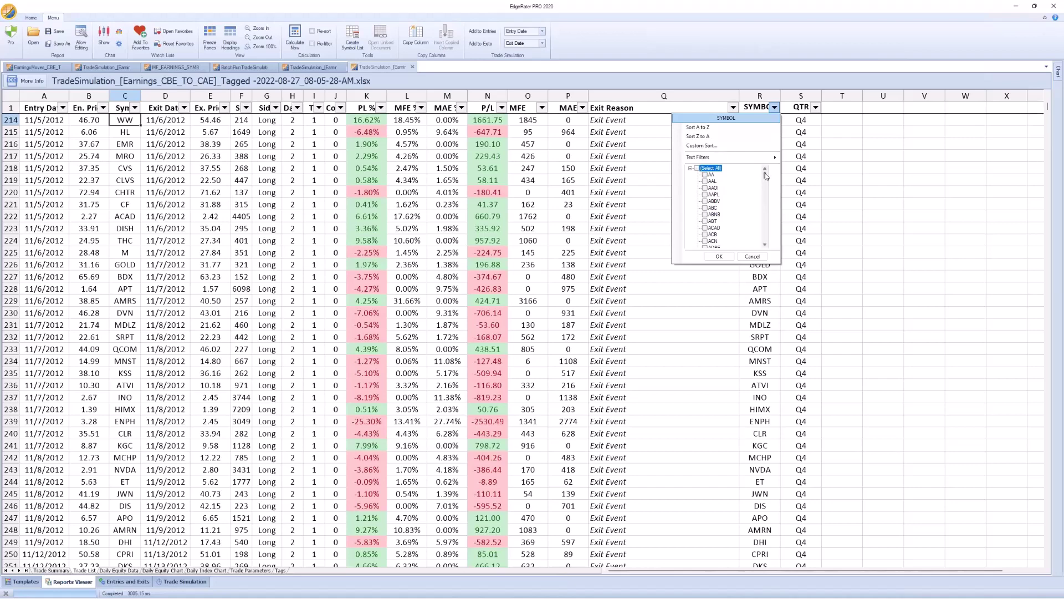
scroll(723, 197, "down", 15)
scroll(712, 239, "down", 4)
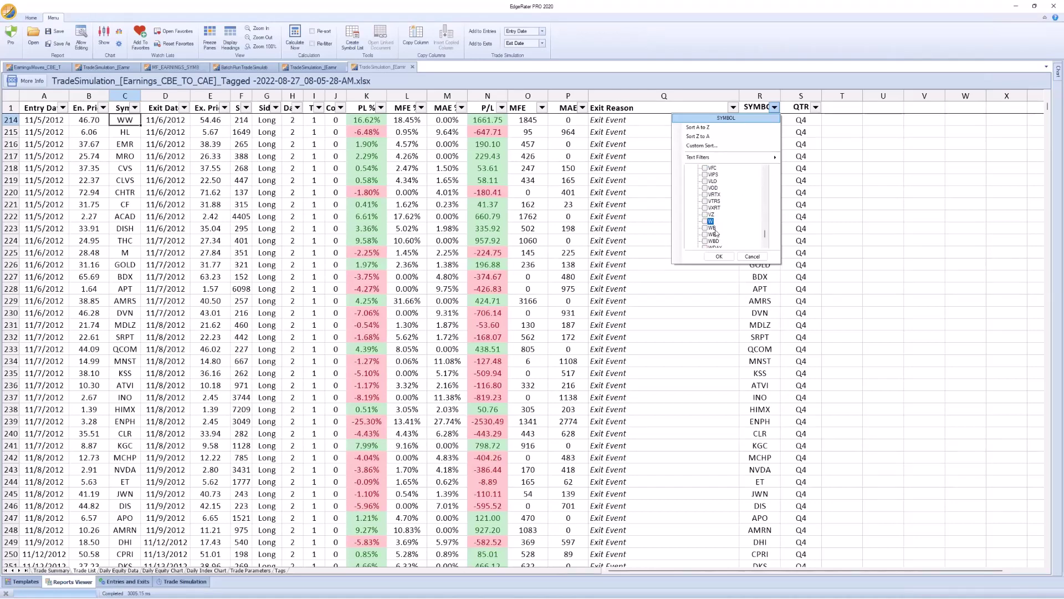
scroll(720, 228, "down", 1)
scroll(720, 228, "down", 1)
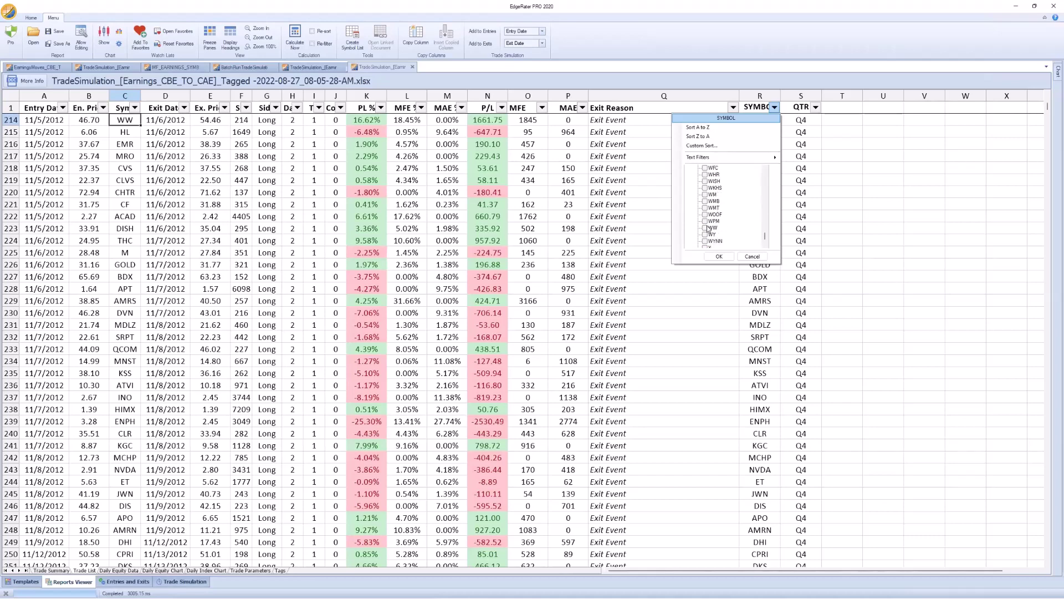
left_click_drag(764, 237, 766, 172)
left_click(705, 195)
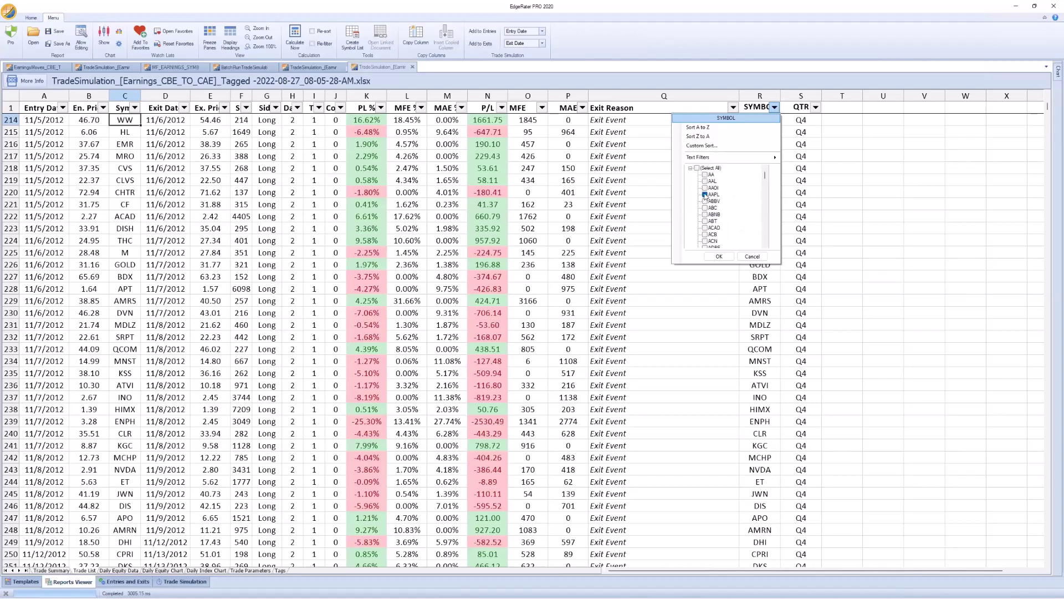
left_click(704, 195)
left_click(719, 256)
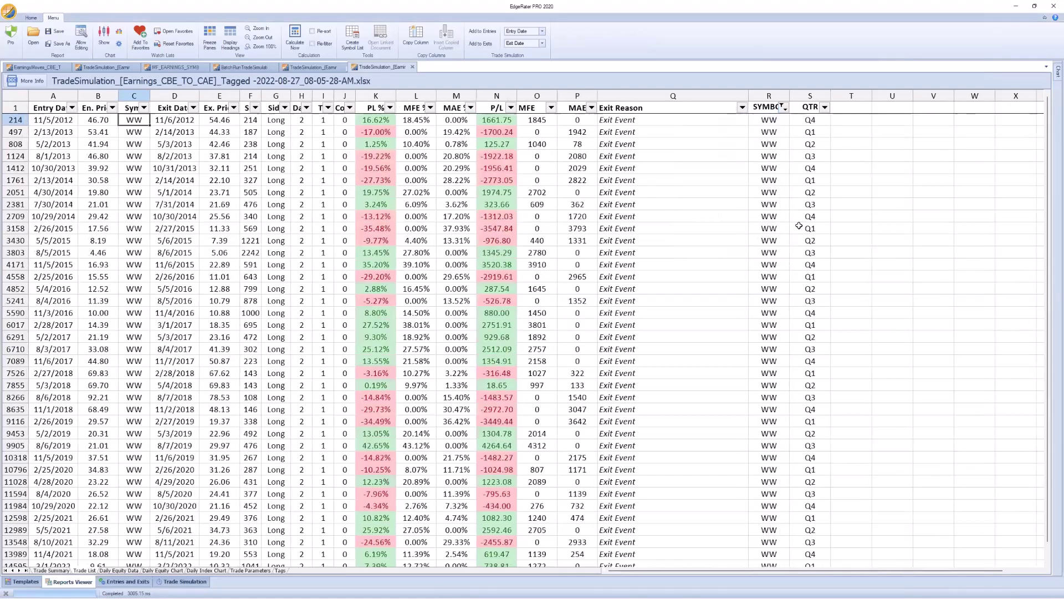
Step: Filter the QTR column of the WW trades to show only Q2
left_click(826, 108)
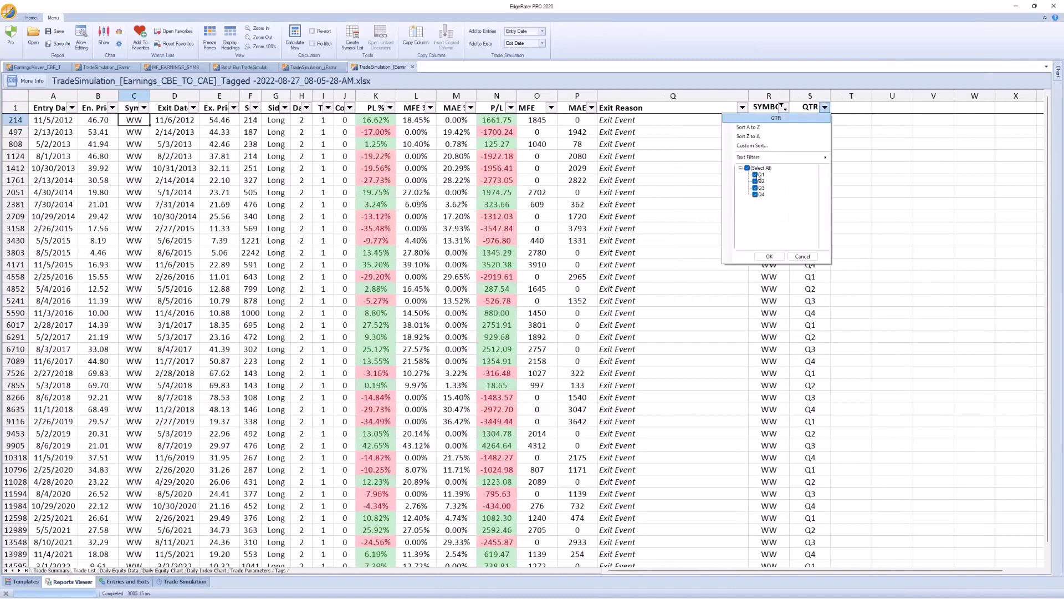
left_click(747, 168)
left_click(754, 181)
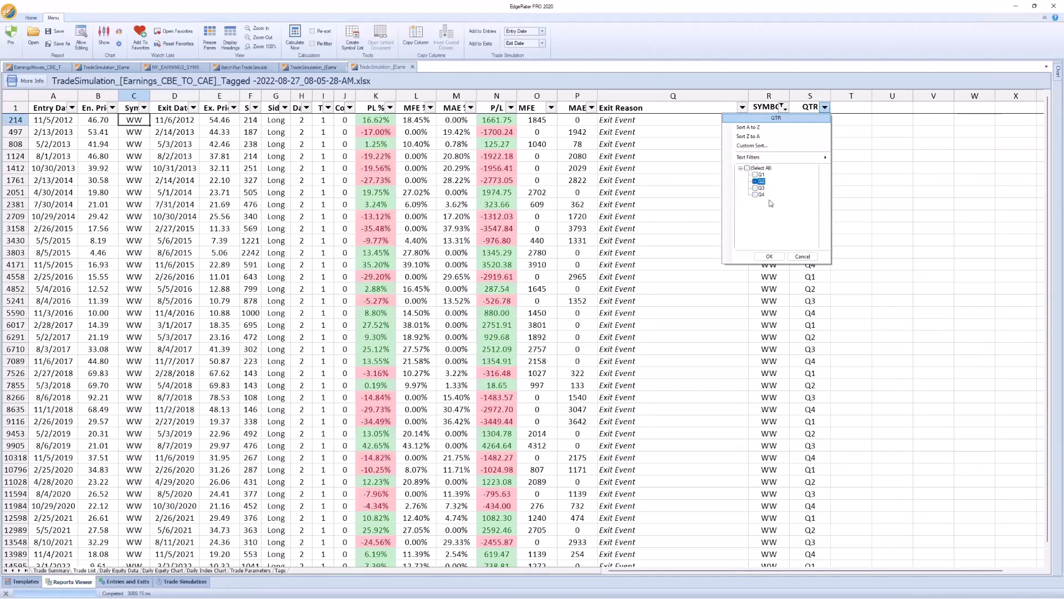
left_click(769, 257)
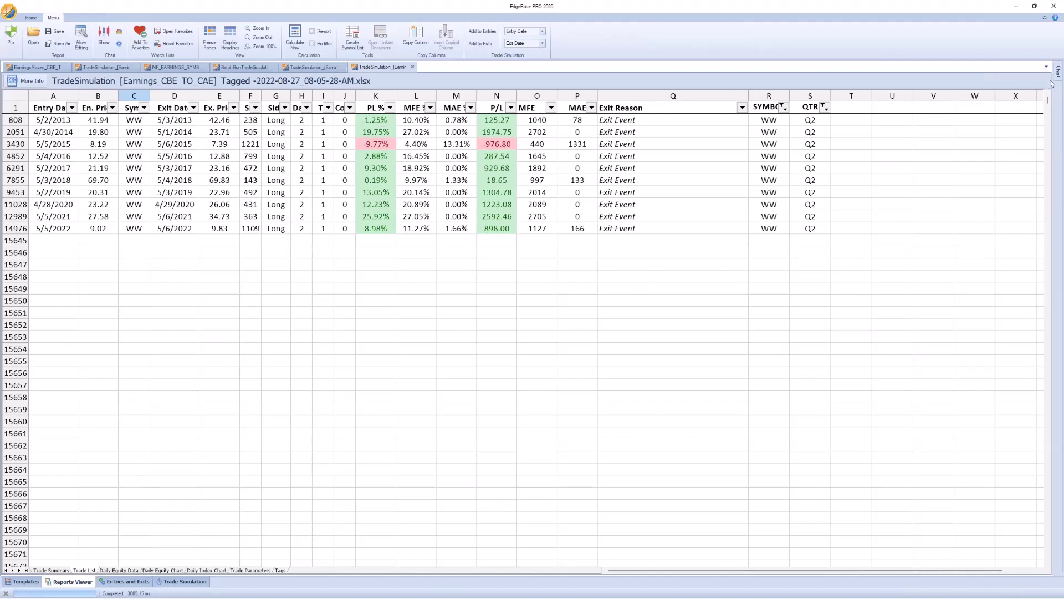
Step: Widen the chart to nearly half the window and pin it open beside the trade list
mouse_move(1054, 74)
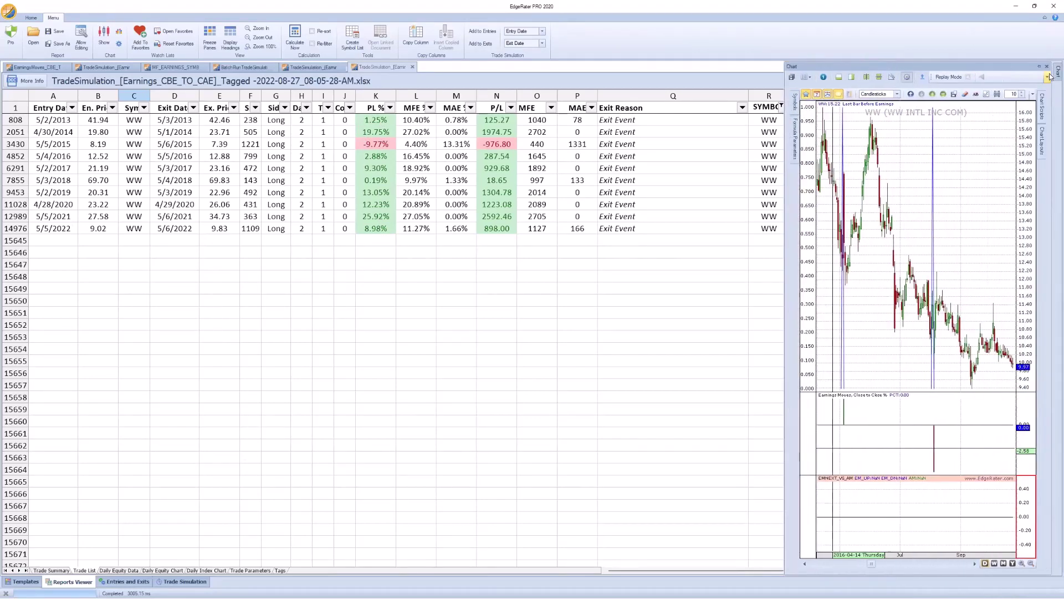
left_click_drag(783, 91, 590, 98)
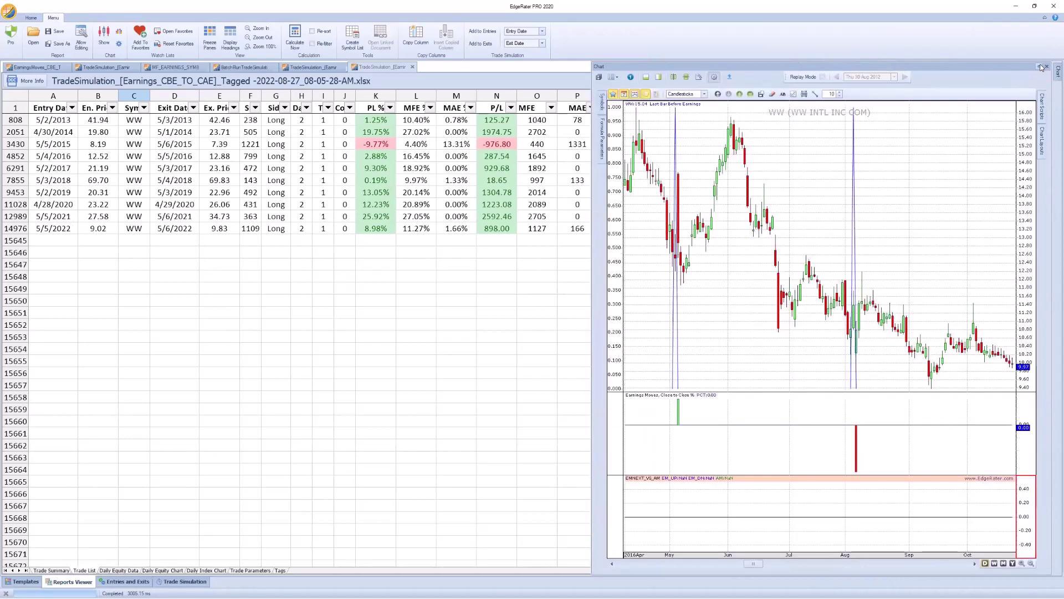
left_click(1038, 66)
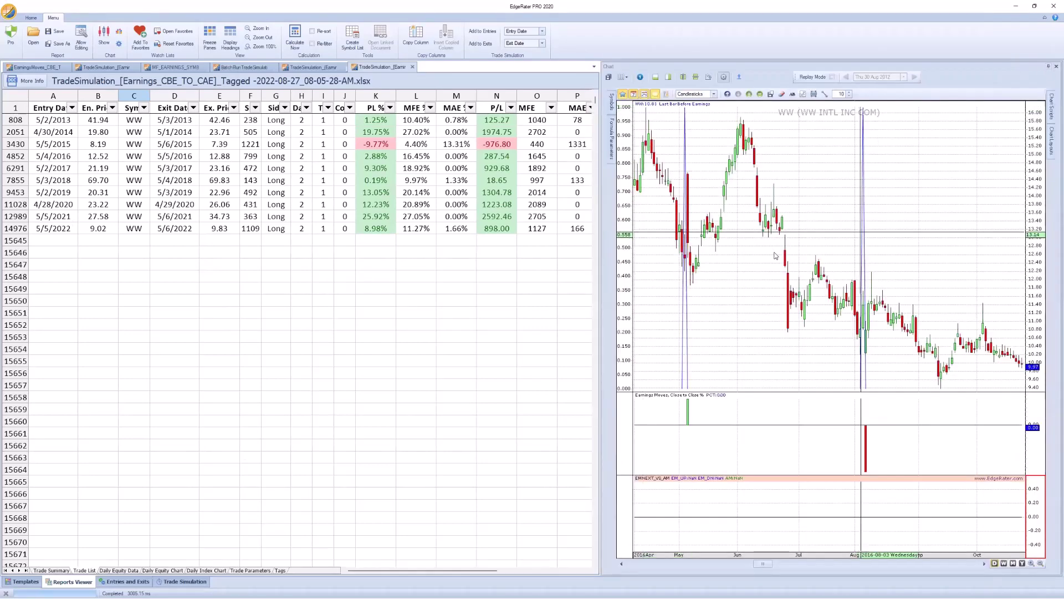
Step: Step through the WW Q2 trades from 5/2/2013 to 5/5/2021 and examine each entry and exit on the chart
left_click(384, 120)
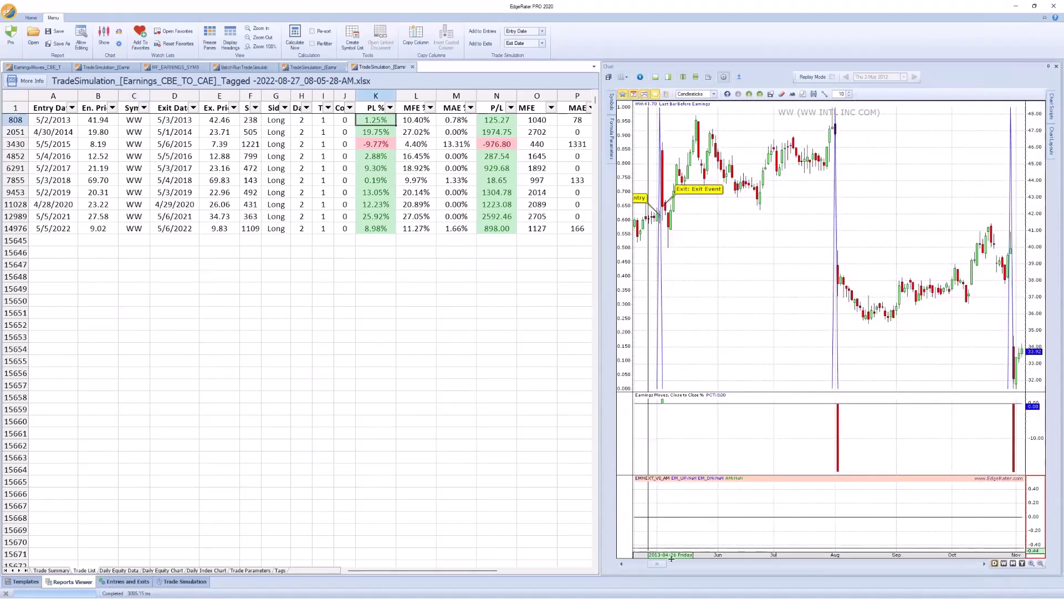
left_click_drag(664, 563, 655, 563)
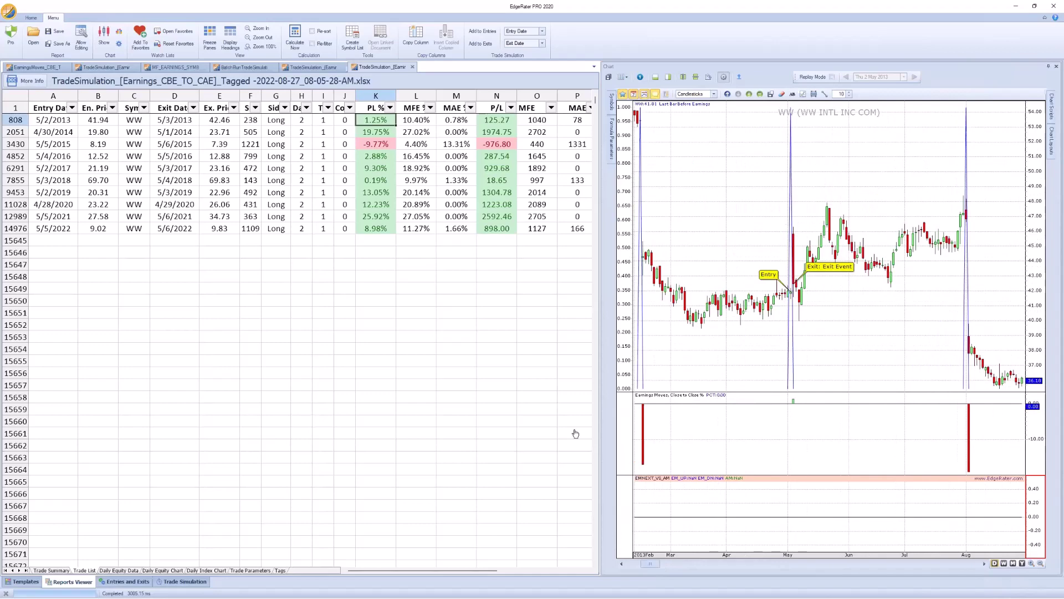
left_click(379, 133)
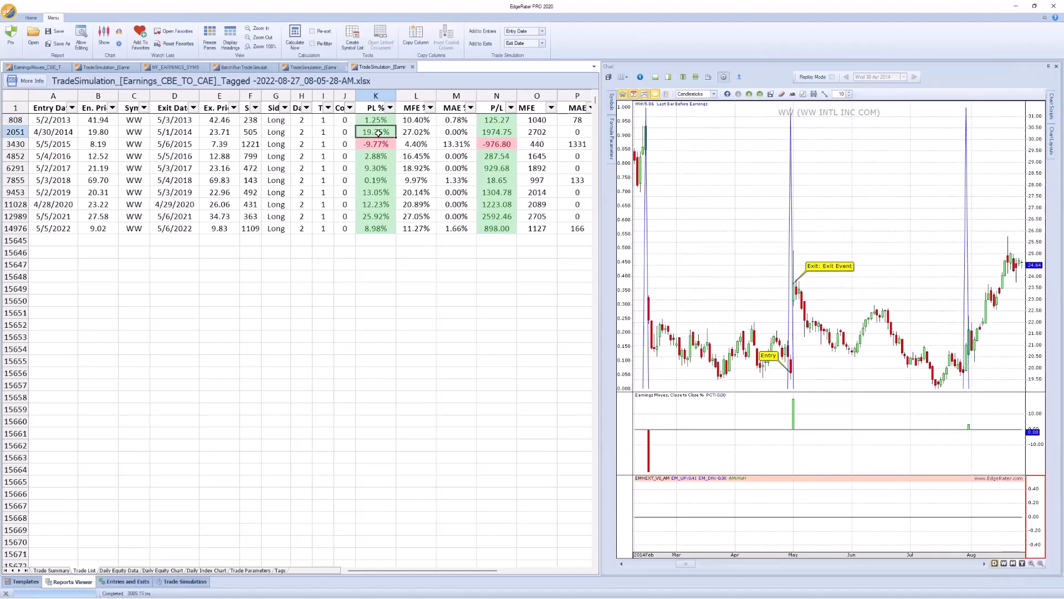
key("Down")
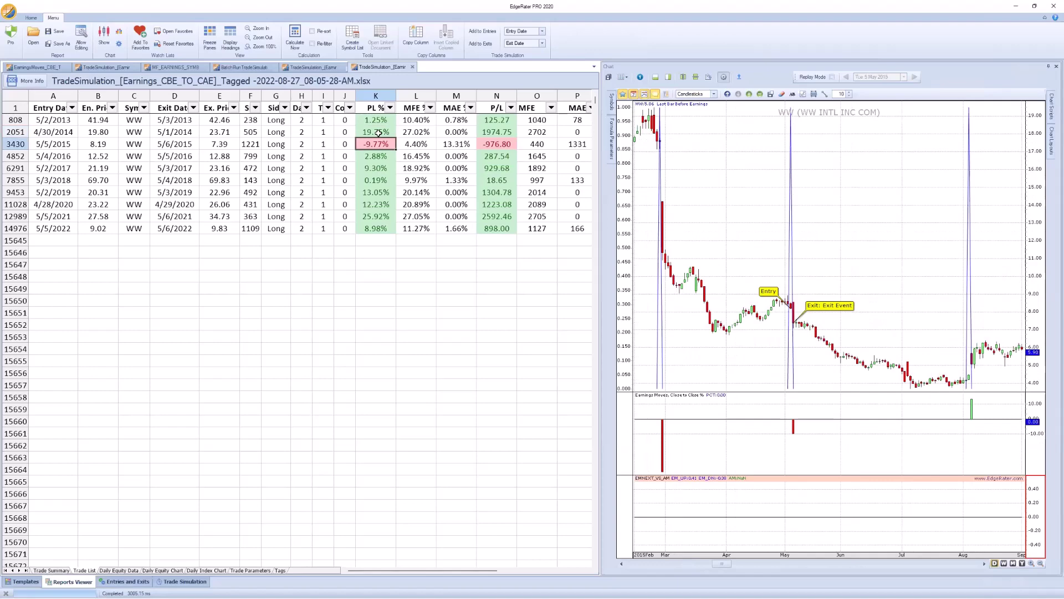
key("Down")
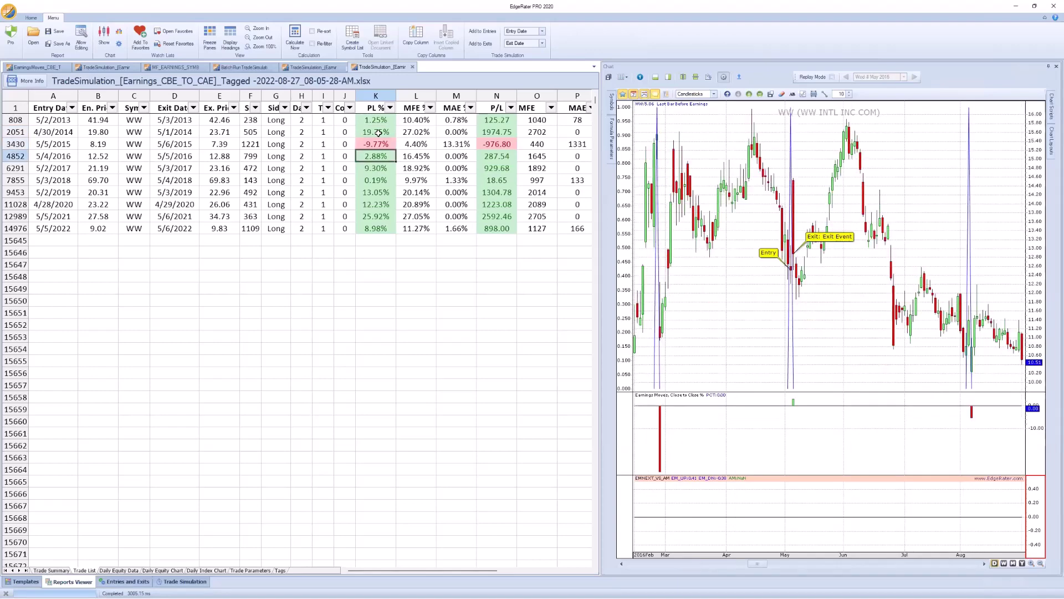
key("Down")
key("Down")
key("Down")
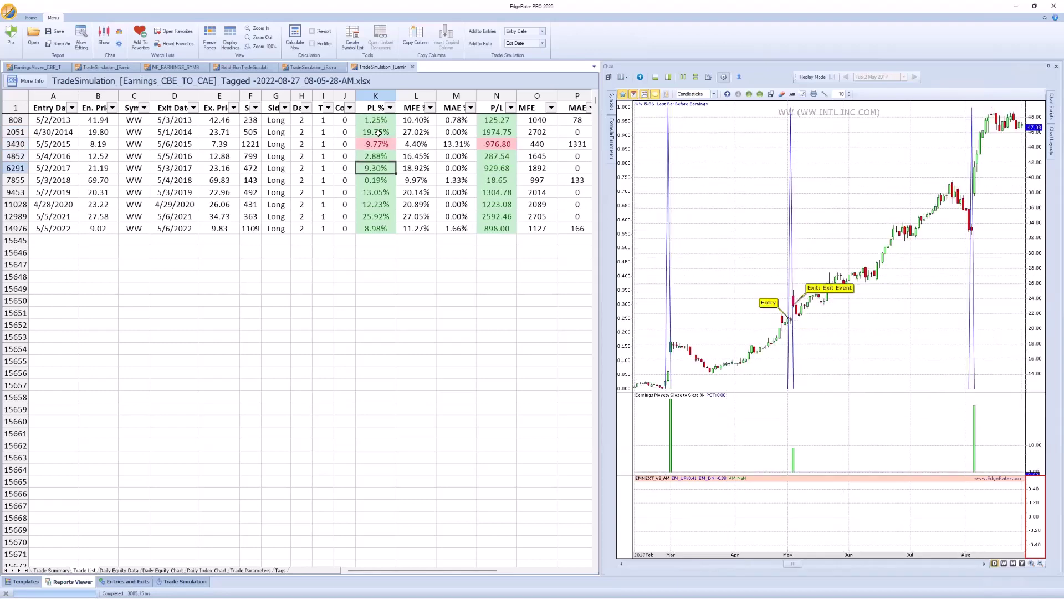
key("Down")
key("Down")
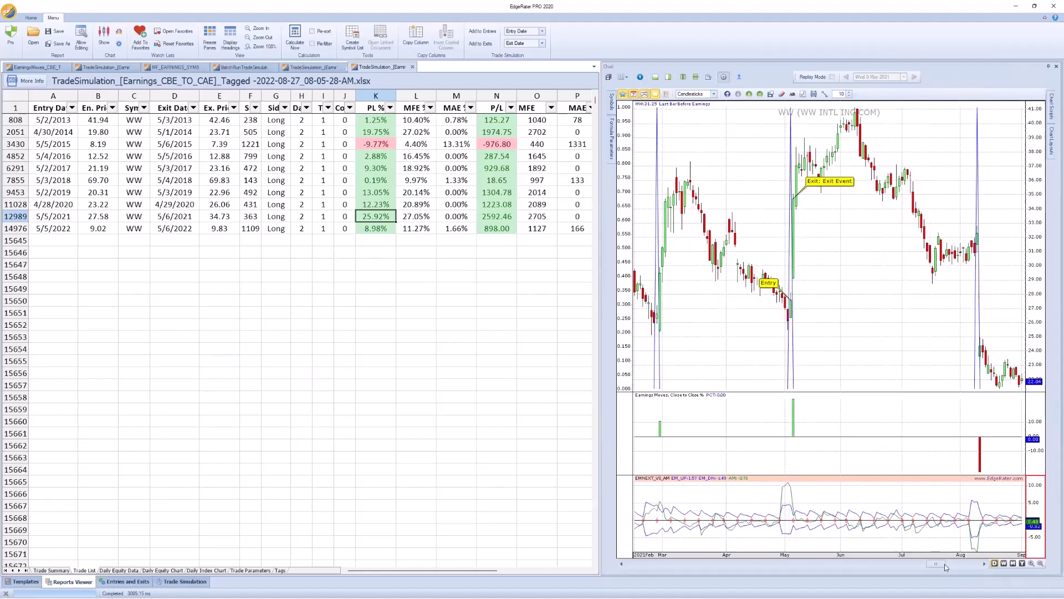
left_click_drag(939, 564, 934, 564)
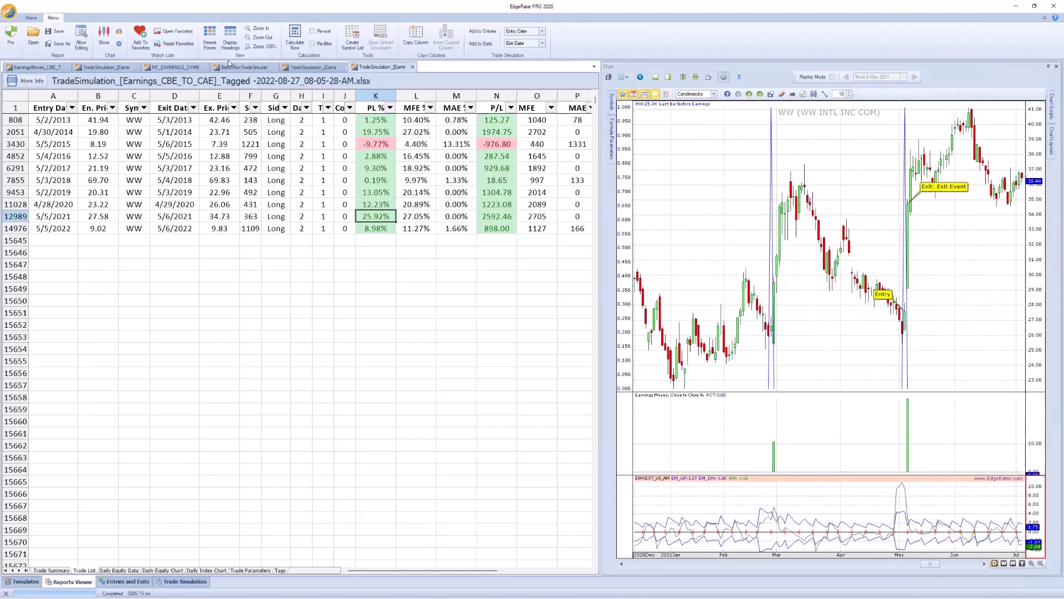
Step: Run the Options Performance Between Dates template with its preset symbol and dates, and dock the report below the trade list
left_click(24, 581)
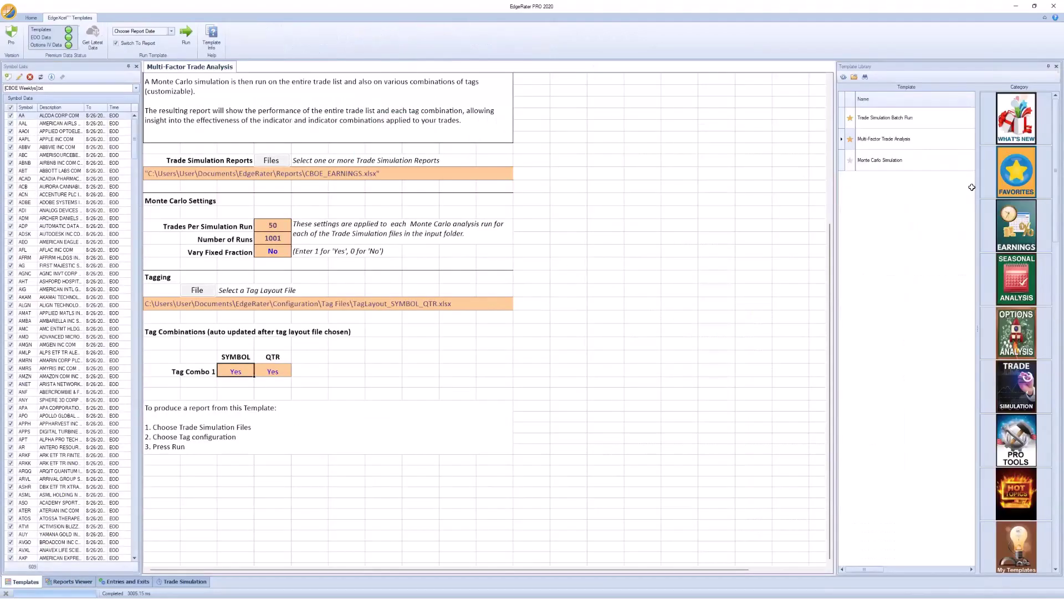
left_click(1022, 338)
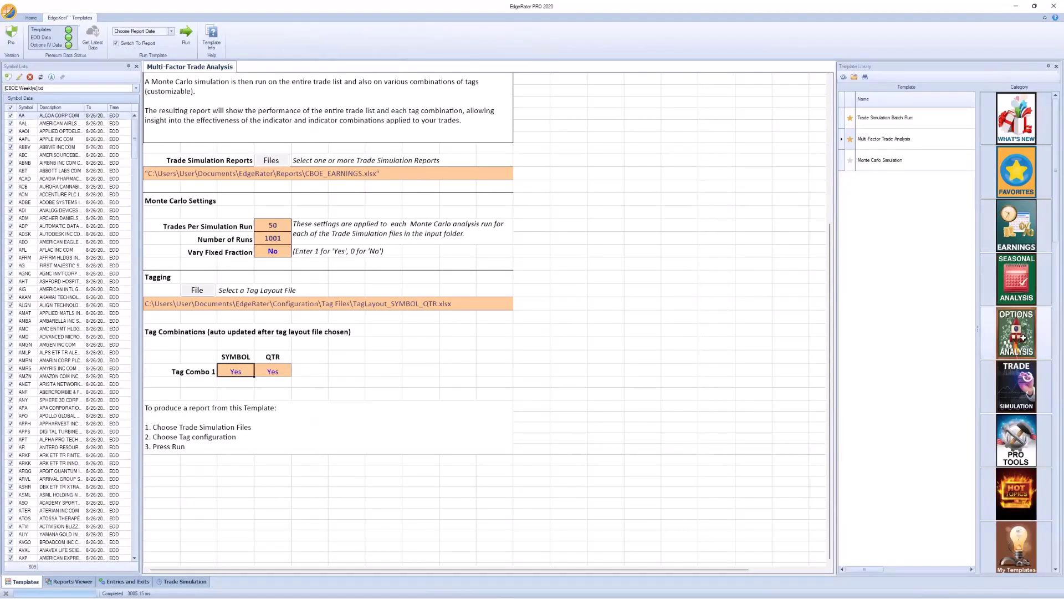
left_click(894, 181)
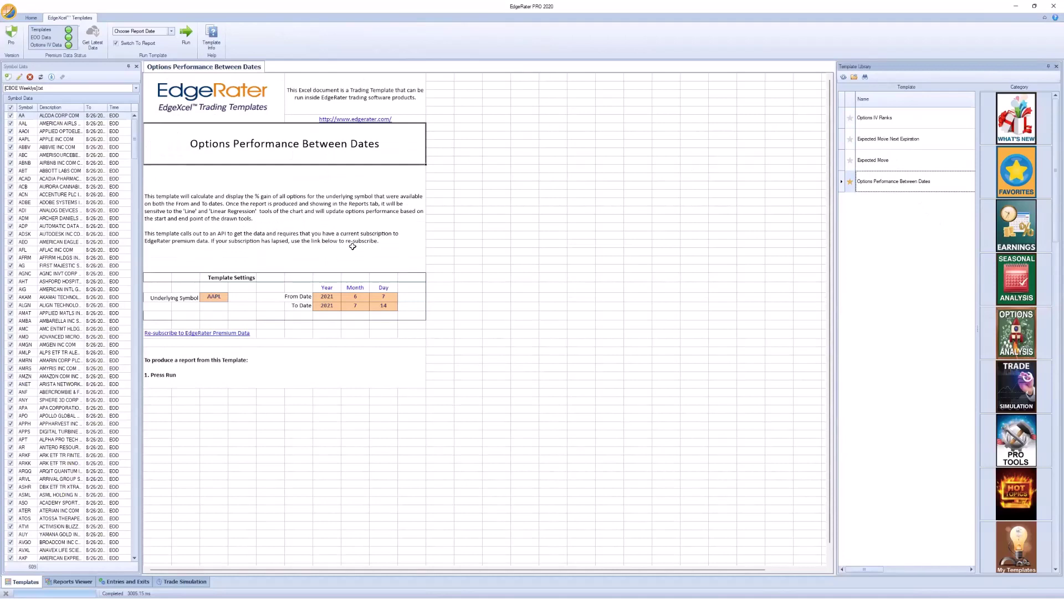
left_click(188, 35)
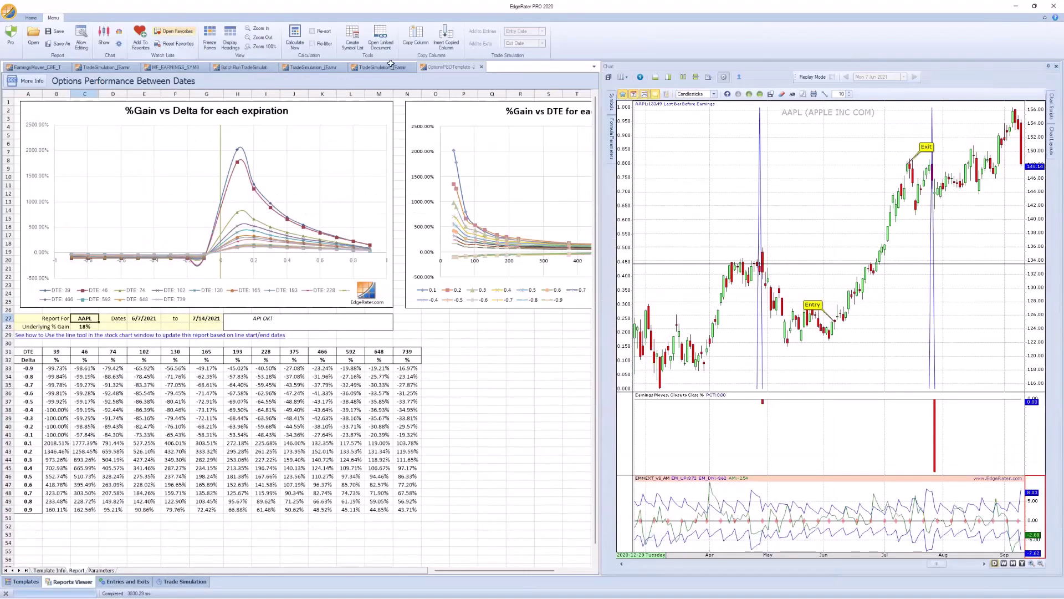
left_click_drag(446, 66, 300, 334)
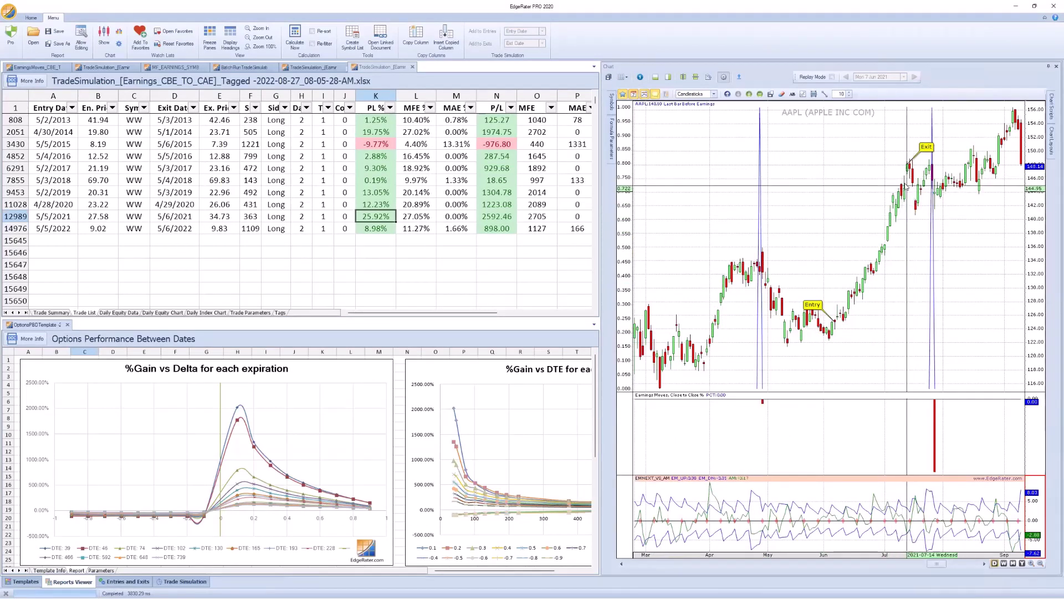
Step: Chart the 5/5/2021 WW trade and draw a line from its entry to its exit to update the options performance report
left_click(404, 216)
left_click(376, 217)
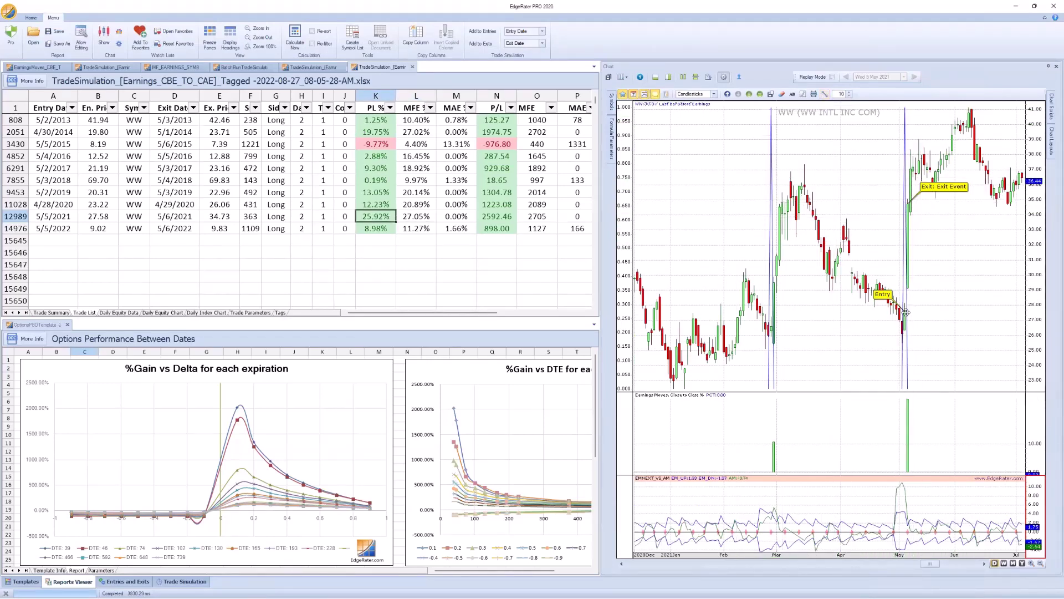
mouse_move(904, 322)
left_mouse_down()
mouse_move(918, 291)
mouse_move(908, 248)
left_mouse_up()
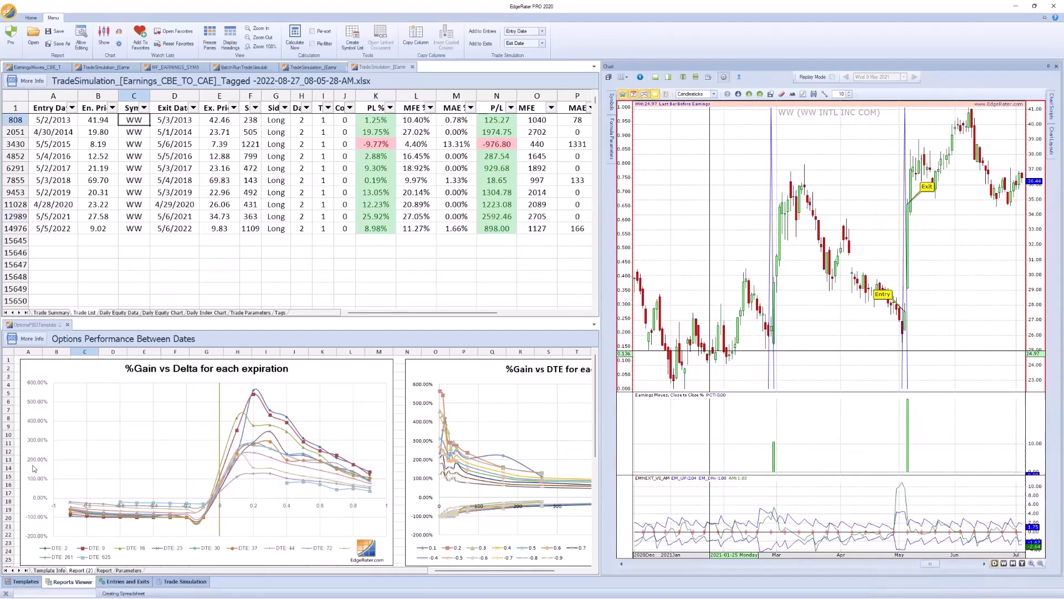
scroll(126, 467, "down", 2)
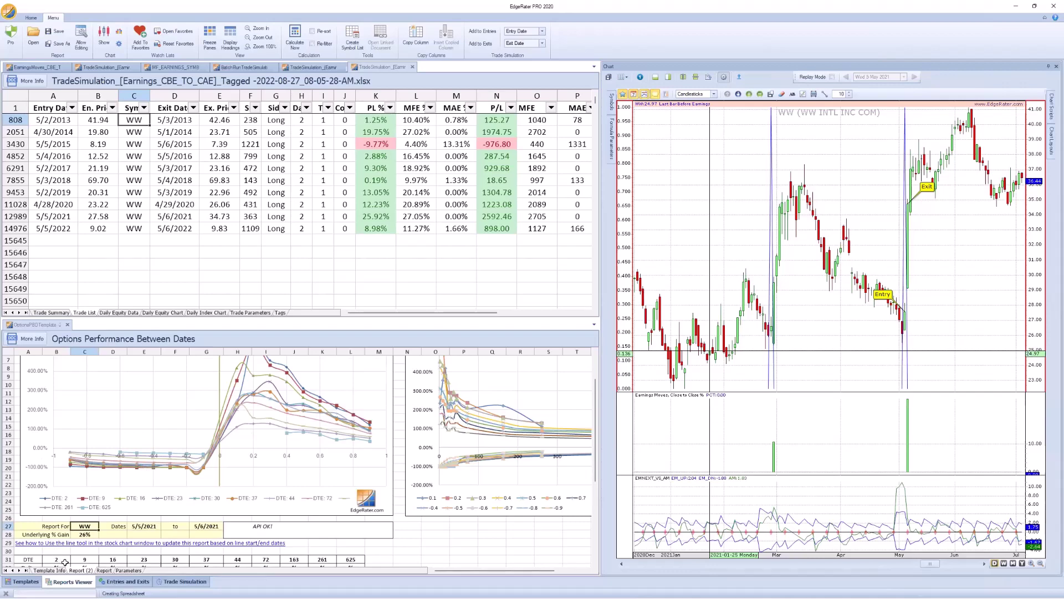
Step: Examine the WW options performance report for 5/5/2021 to 5/6/2021, comparing the gain curves with the percentages by delta and days to expiration
scroll(219, 513, "up", 1)
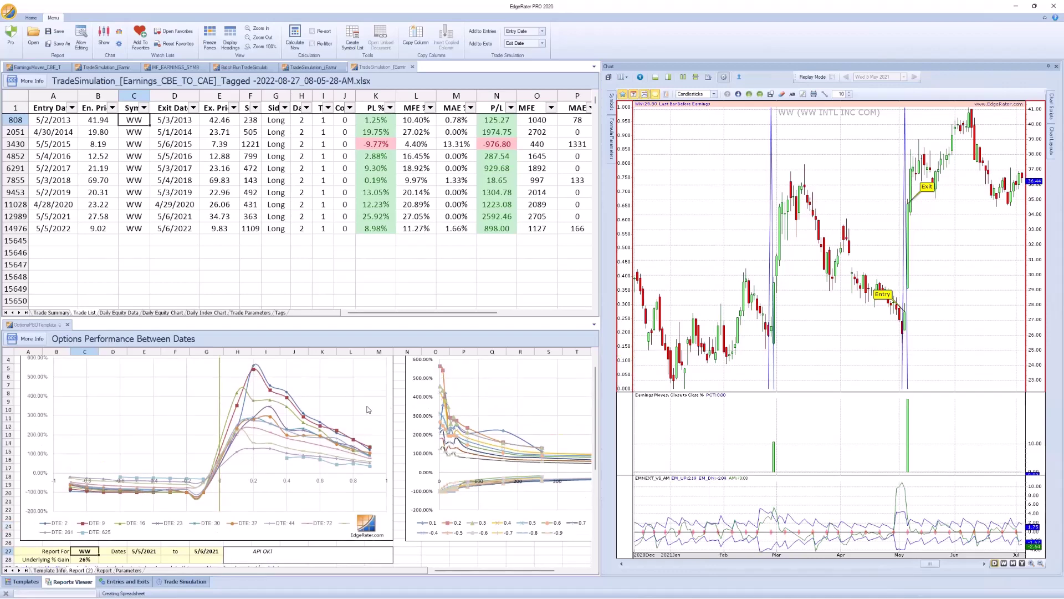
scroll(310, 408, "down", 3)
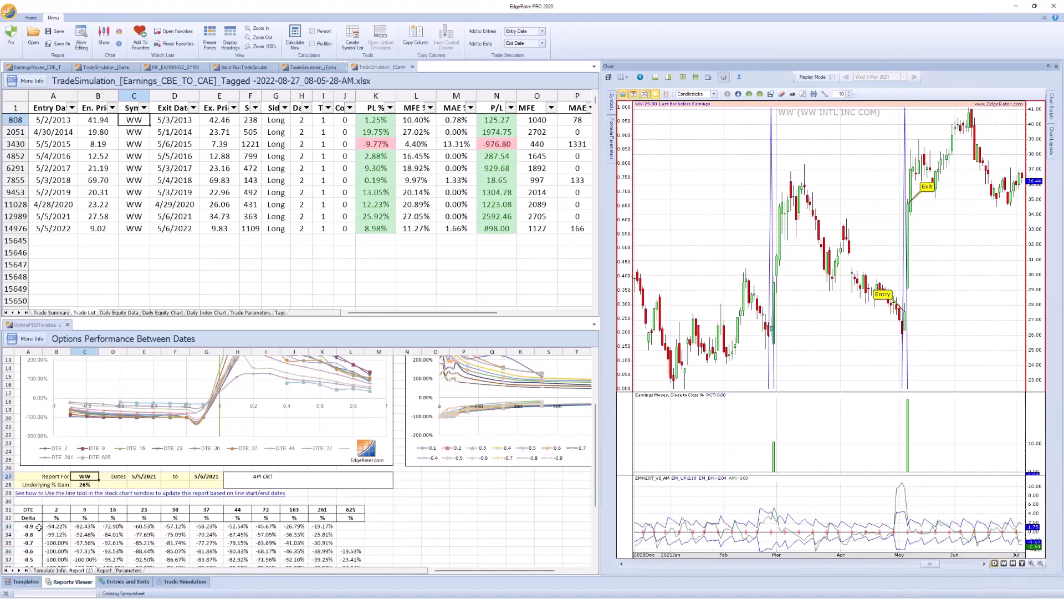
scroll(62, 521, "down", 1)
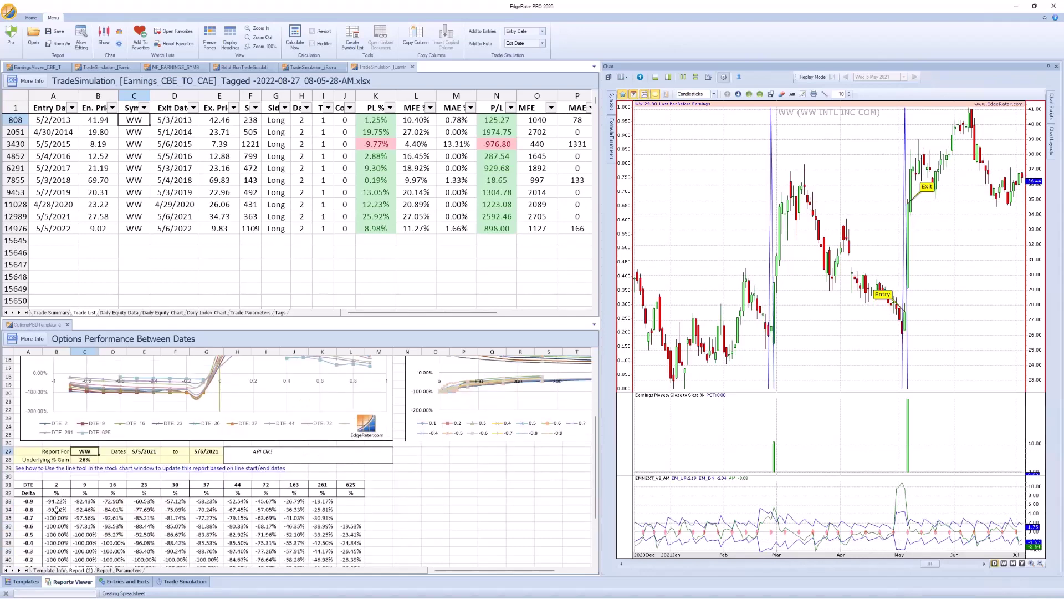
scroll(59, 509, "down", 4)
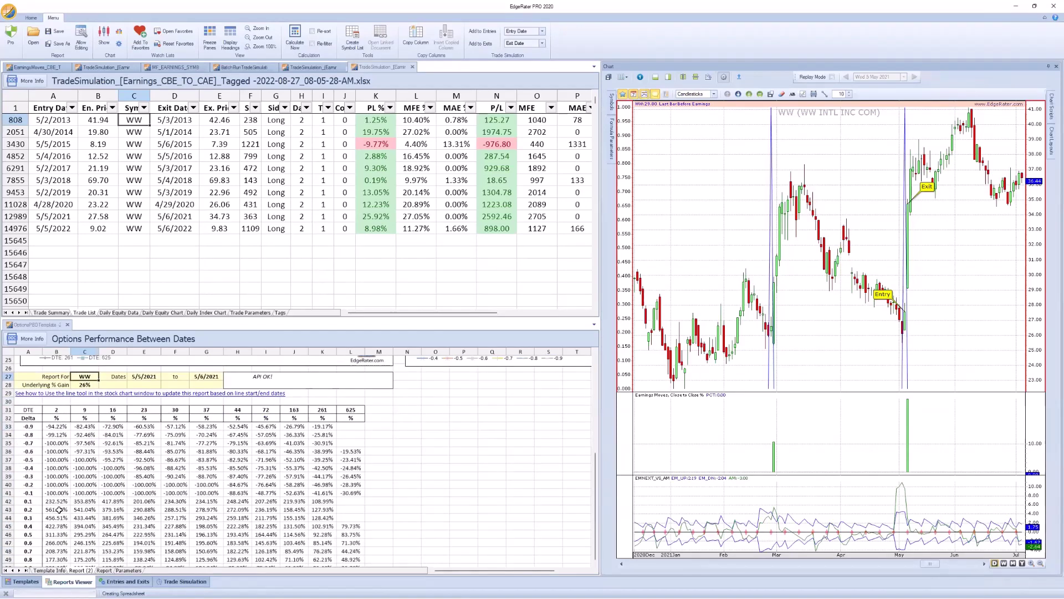
scroll(59, 509, "up", 9)
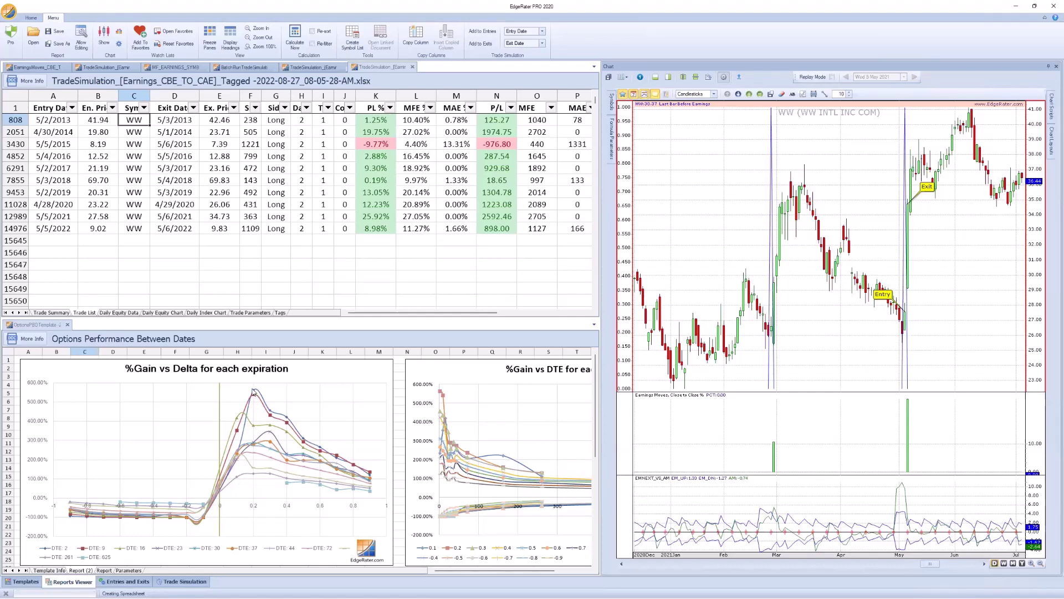
scroll(242, 418, "down", 7)
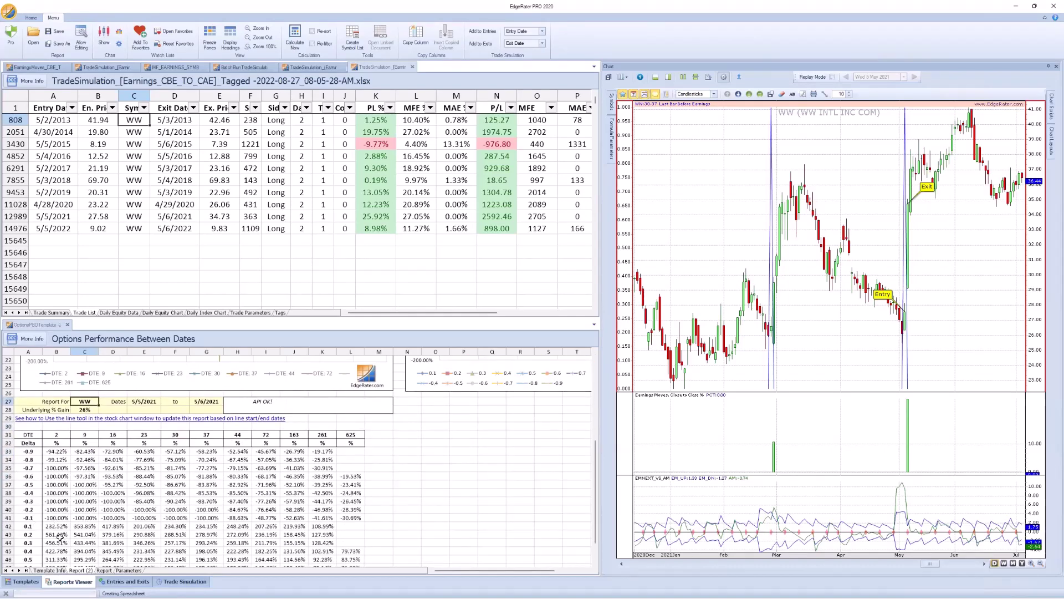
scroll(92, 527, "up", 2)
scroll(92, 527, "up", 5)
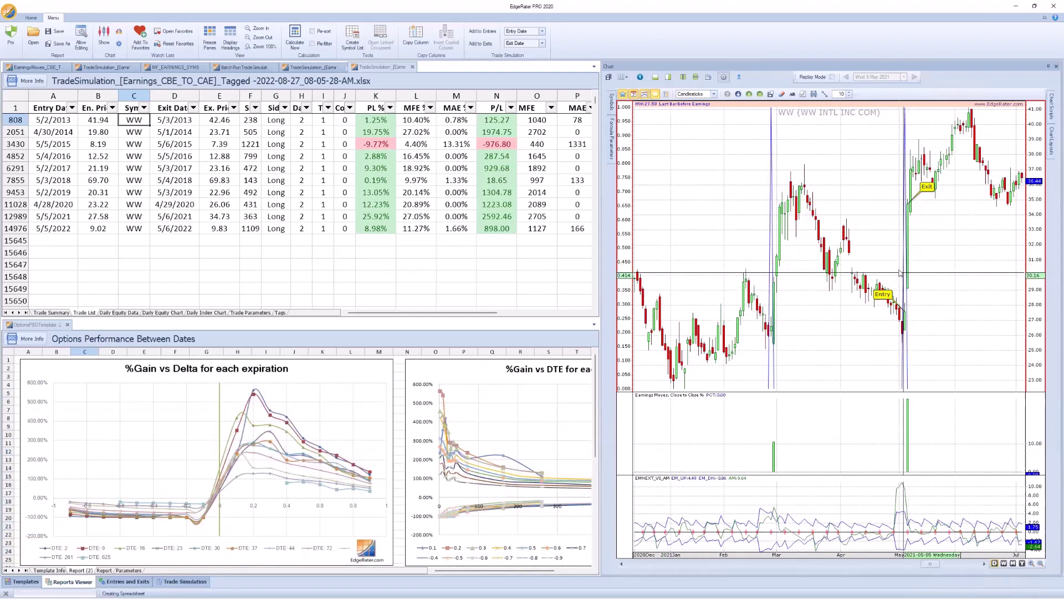
Step: Chart the 5/3/2018 WW trade and draw a line from its entry to its exit to update the options performance report
left_click(381, 181)
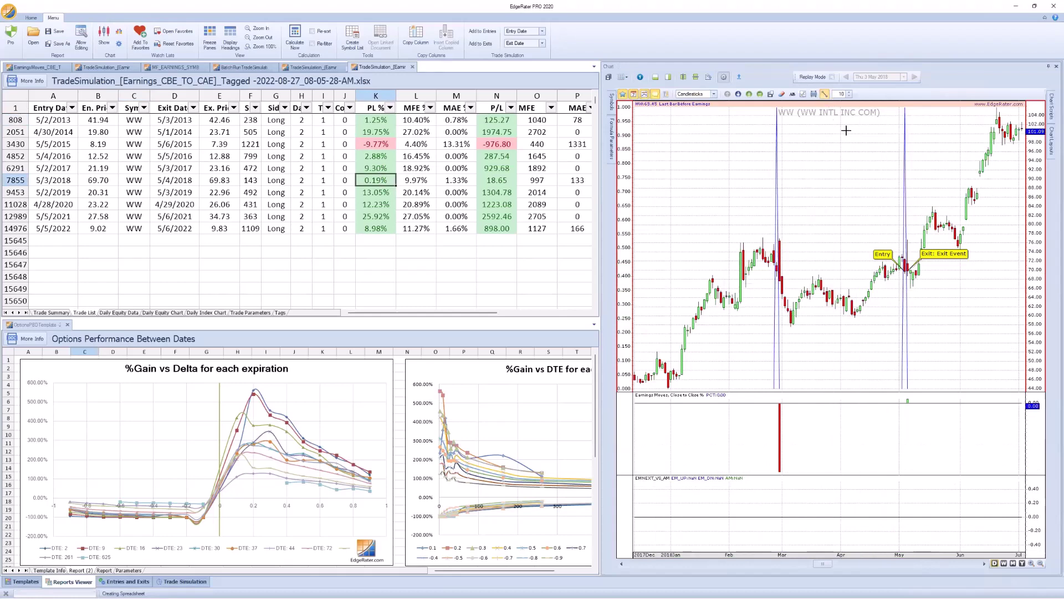
left_click(904, 280)
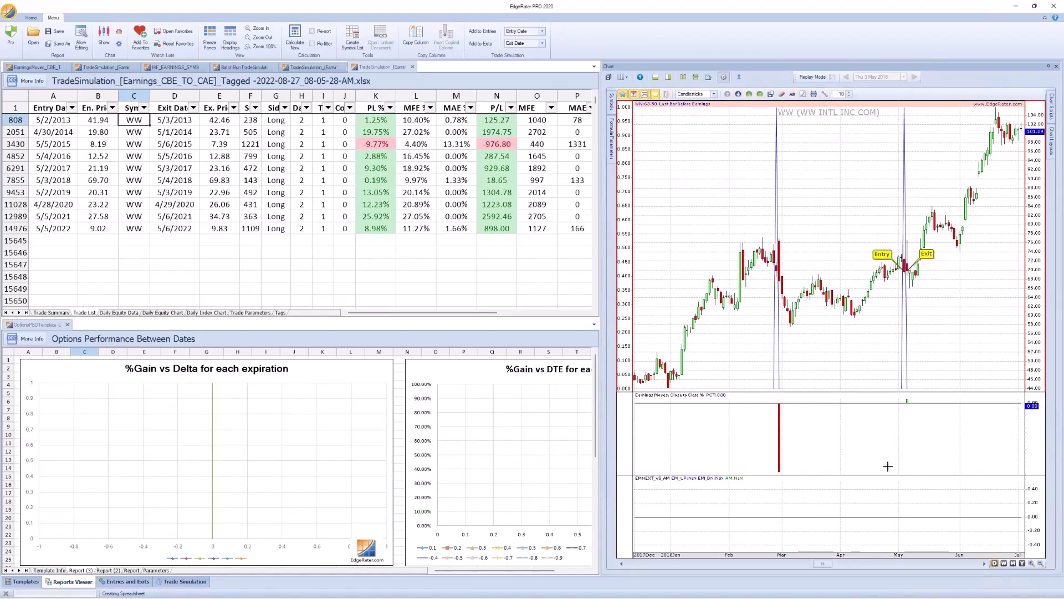
scroll(970, 530, "down", 4)
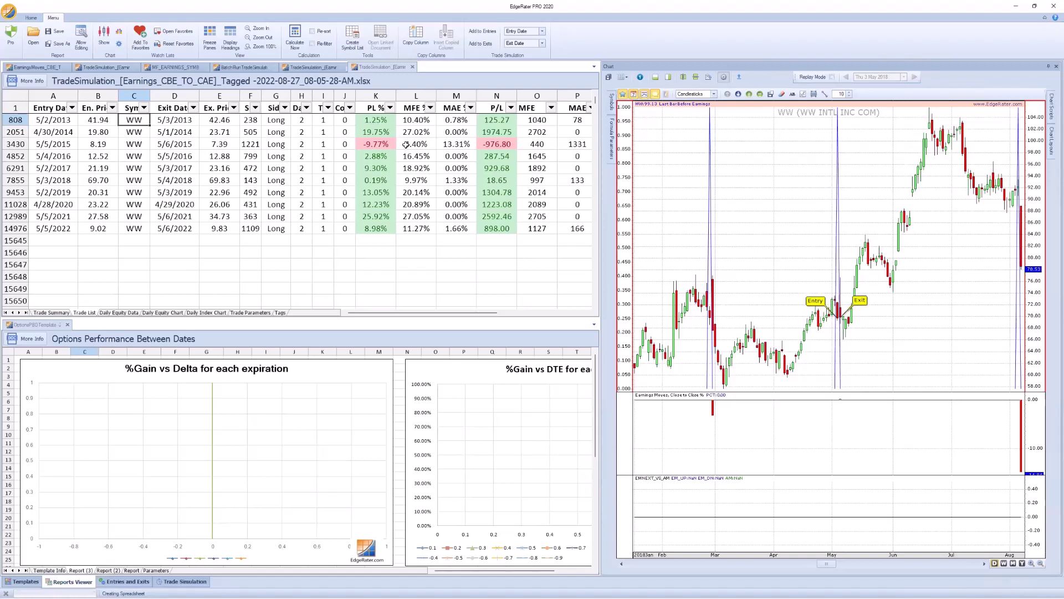
Step: Try to chart the 5/4/2016 WW trade and draw a line on the chart for the options performance report
left_click(383, 157)
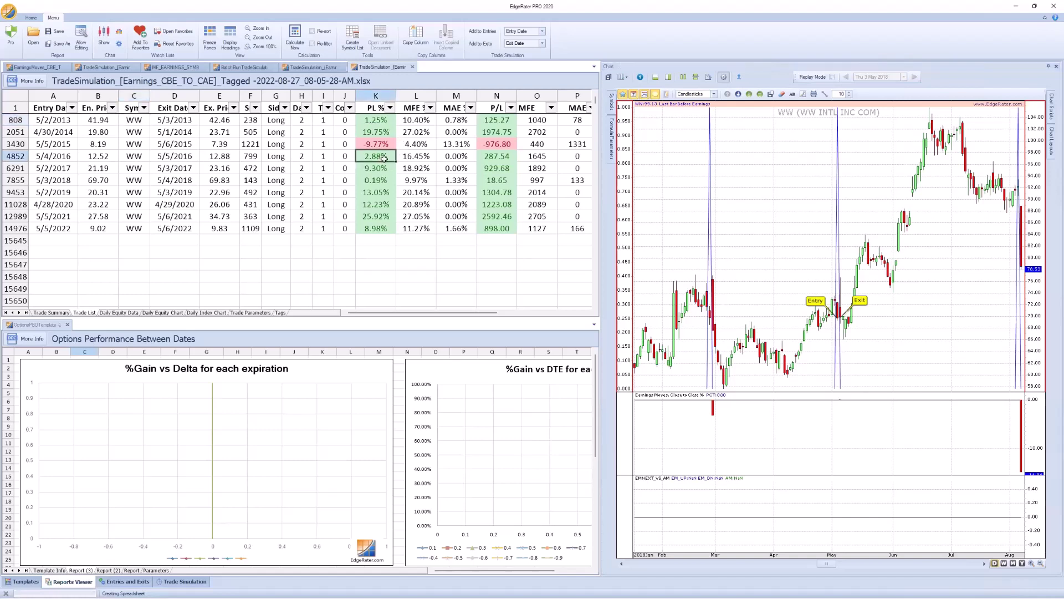
left_click(367, 169)
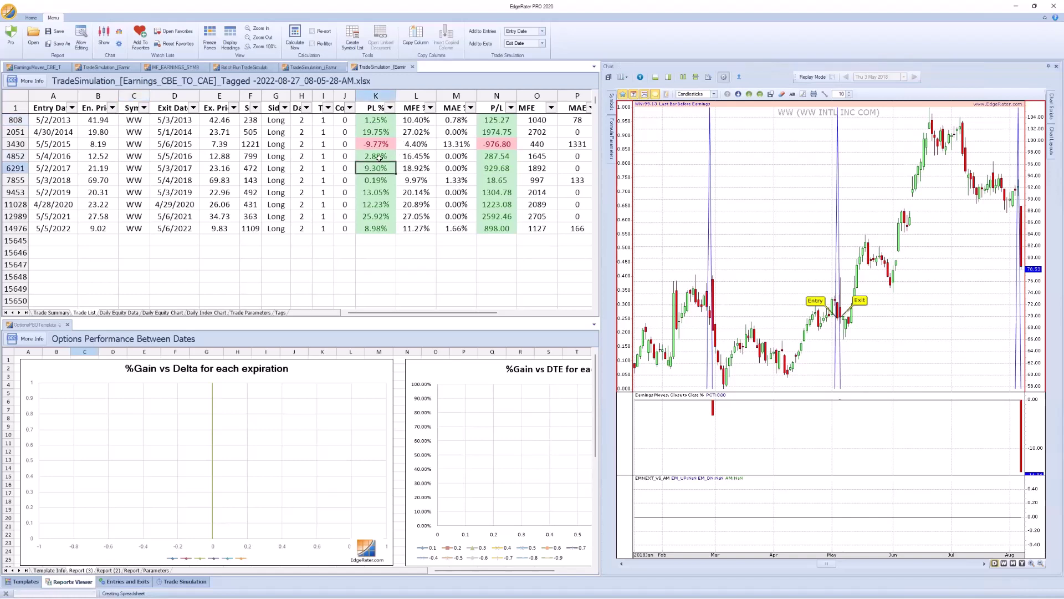
left_click(380, 157)
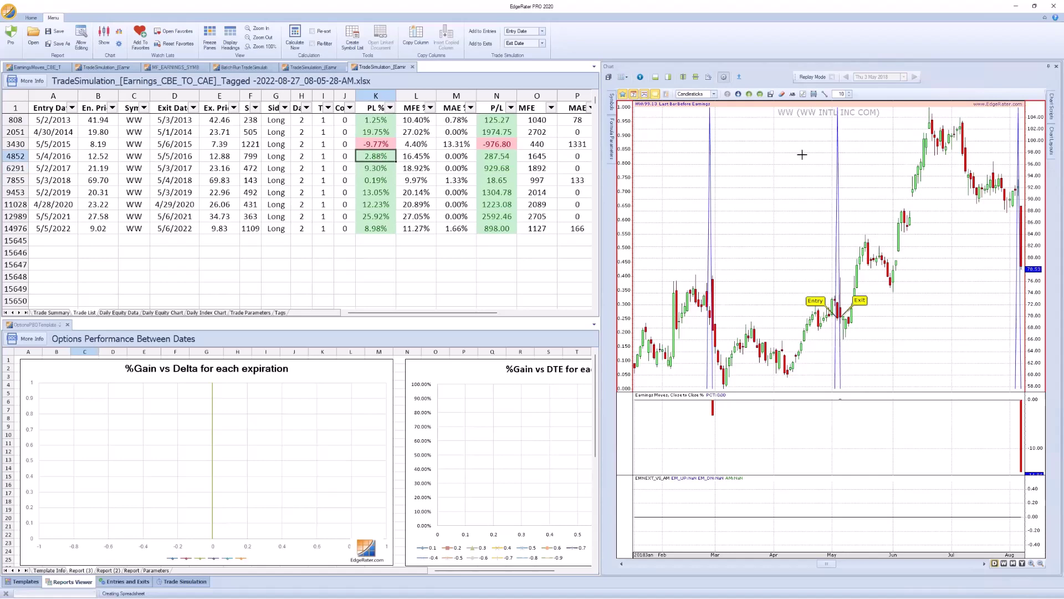
left_click_drag(799, 139, 807, 149)
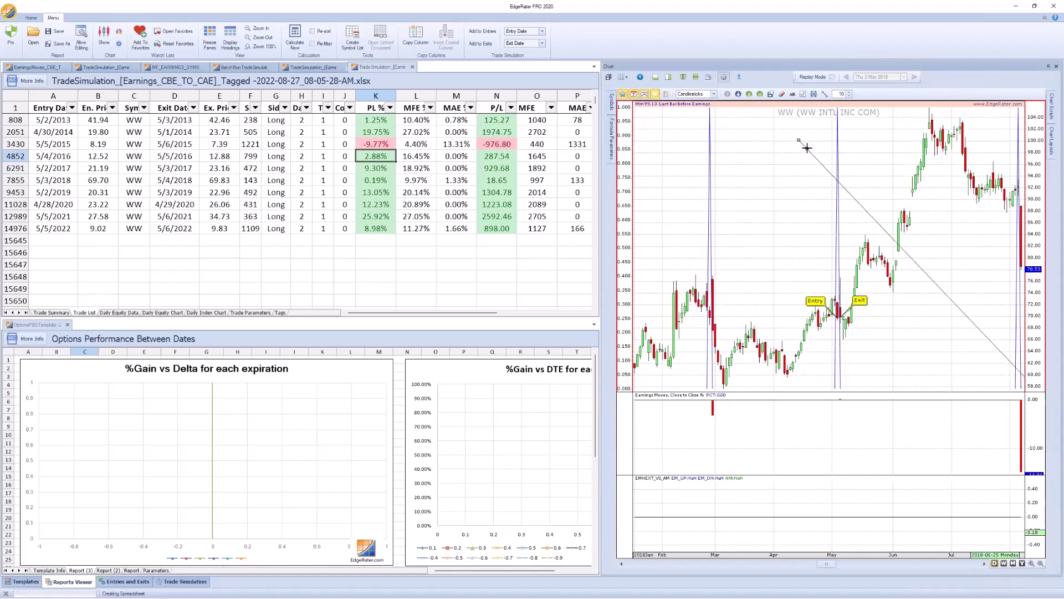
key("ctrl+Home")
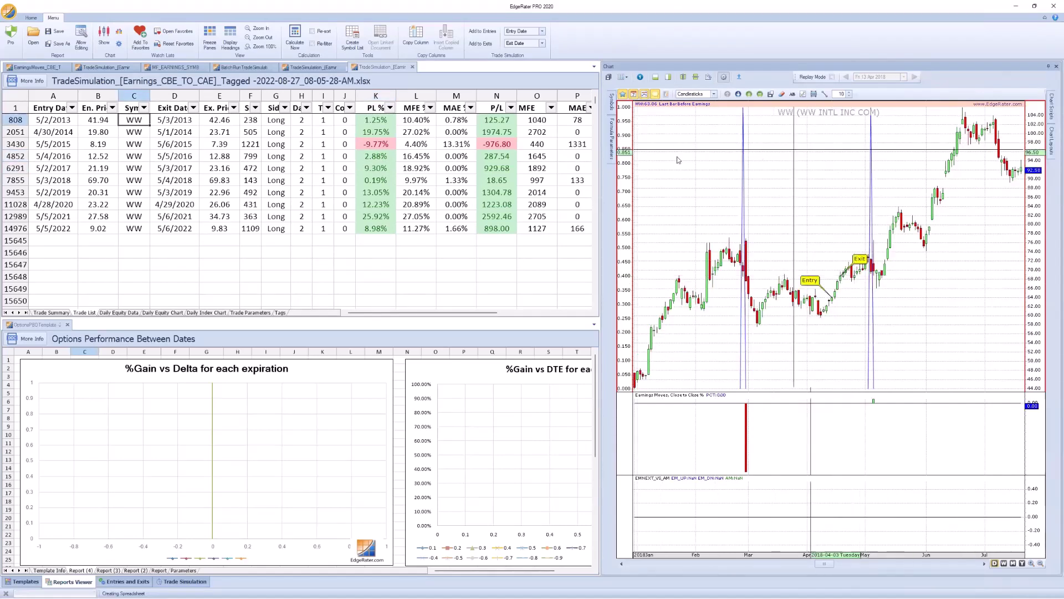
Step: Chart the 5/4/2016 WW trade, draw a line from its entry to its exit, and check the options performance report for those dates
left_click(379, 157)
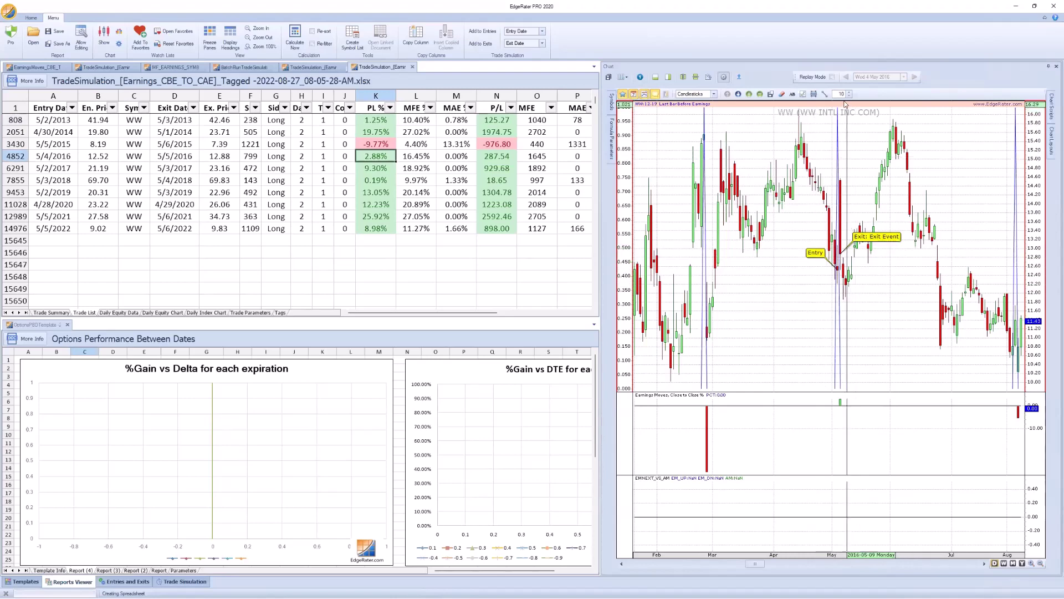
left_click(825, 95)
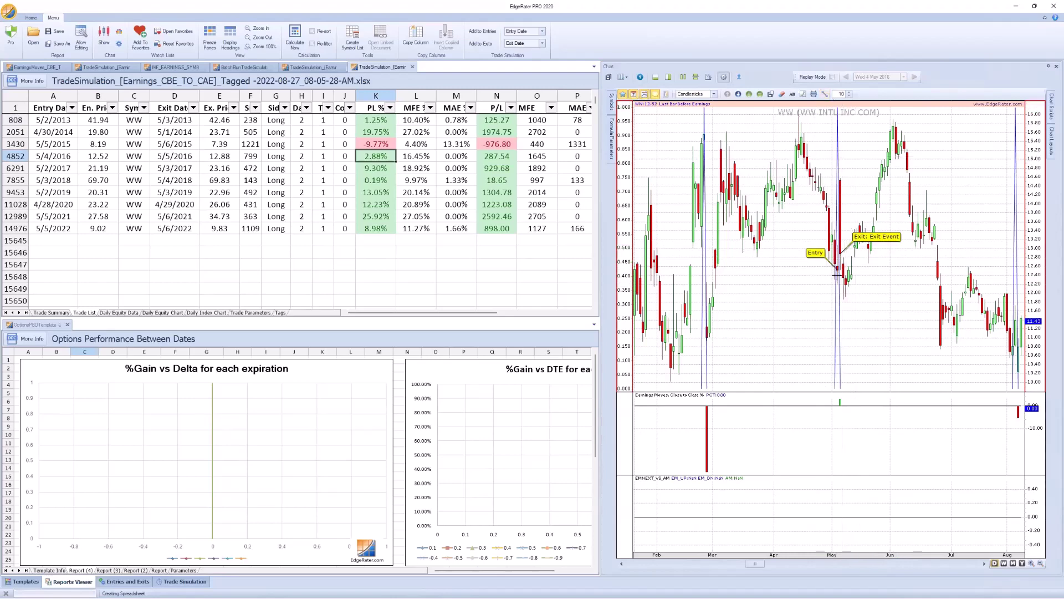
left_click_drag(836, 273, 858, 111)
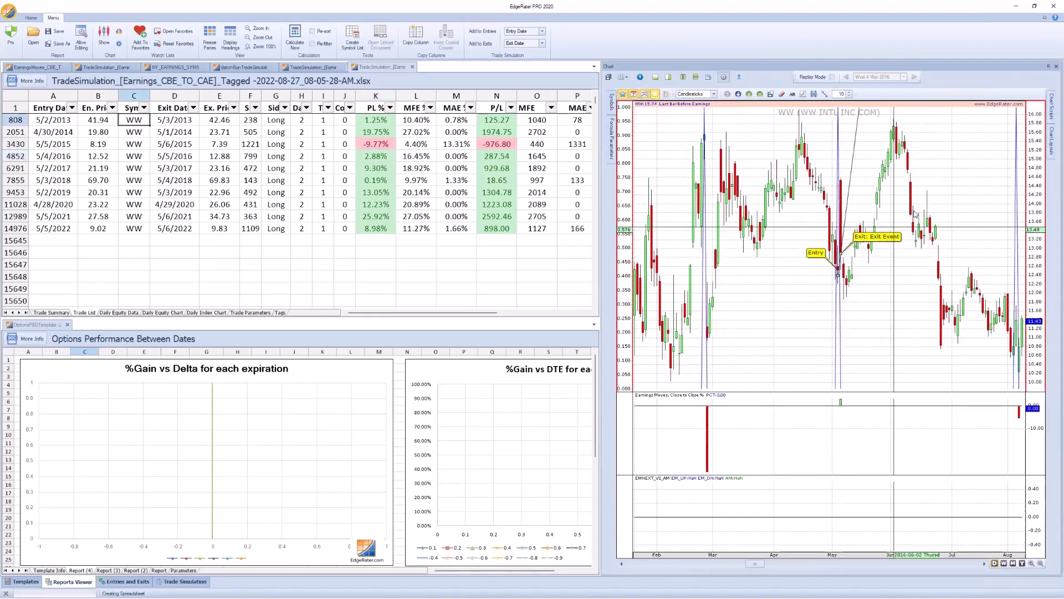
key("ctrl+z")
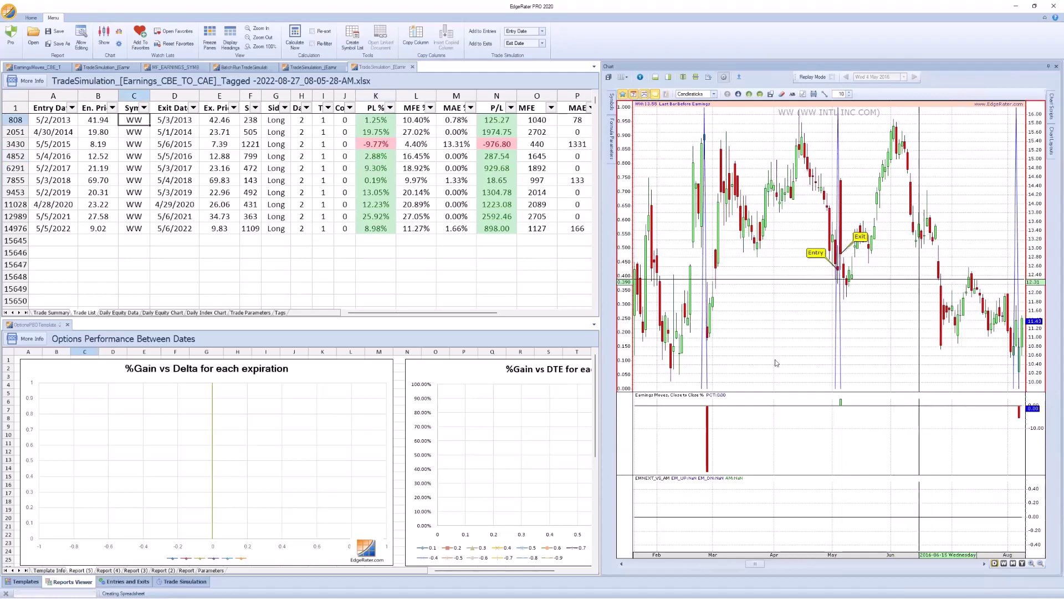
scroll(471, 447, "down", 9)
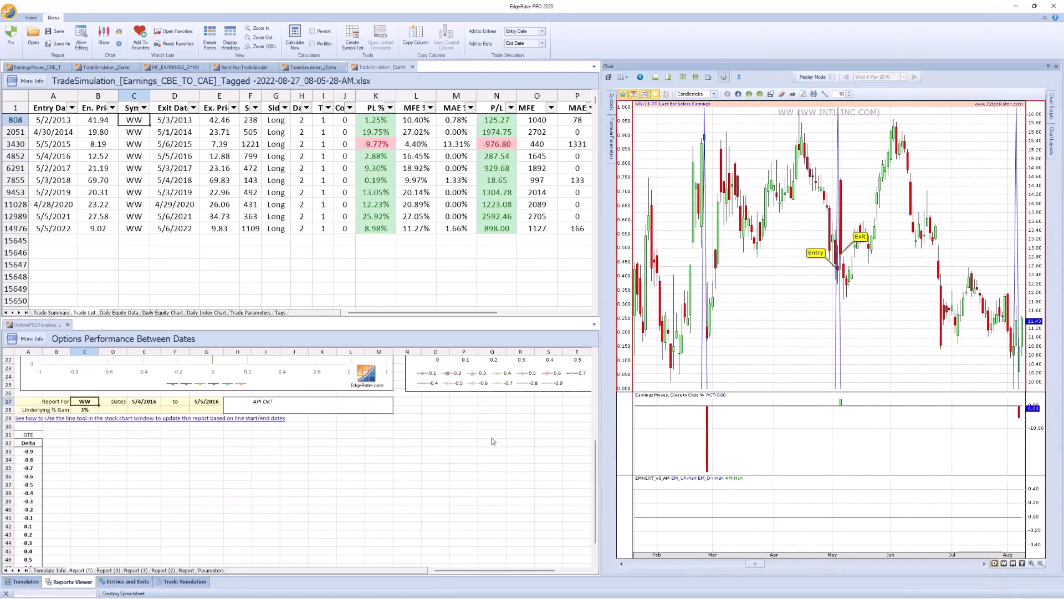
scroll(493, 442, "up", 2)
scroll(308, 412, "up", 4)
scroll(308, 412, "up", 3)
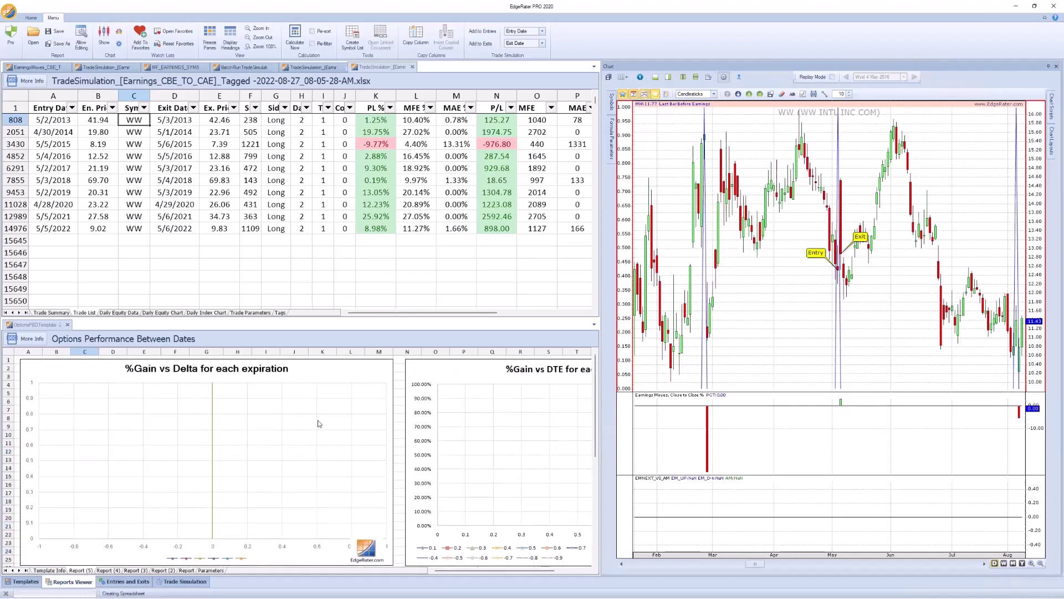
Step: Chart the 5/5/2021 and 5/5/2022 WW trades to examine the price action around them, and widen the chart beside the trade list
left_click_drag(755, 565, 764, 566)
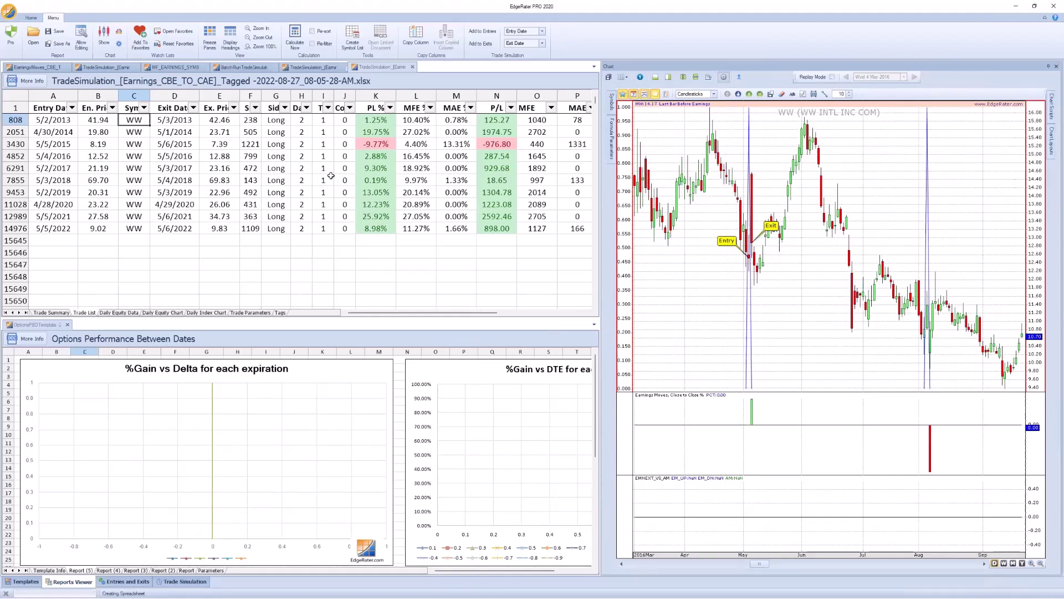
left_click(185, 216)
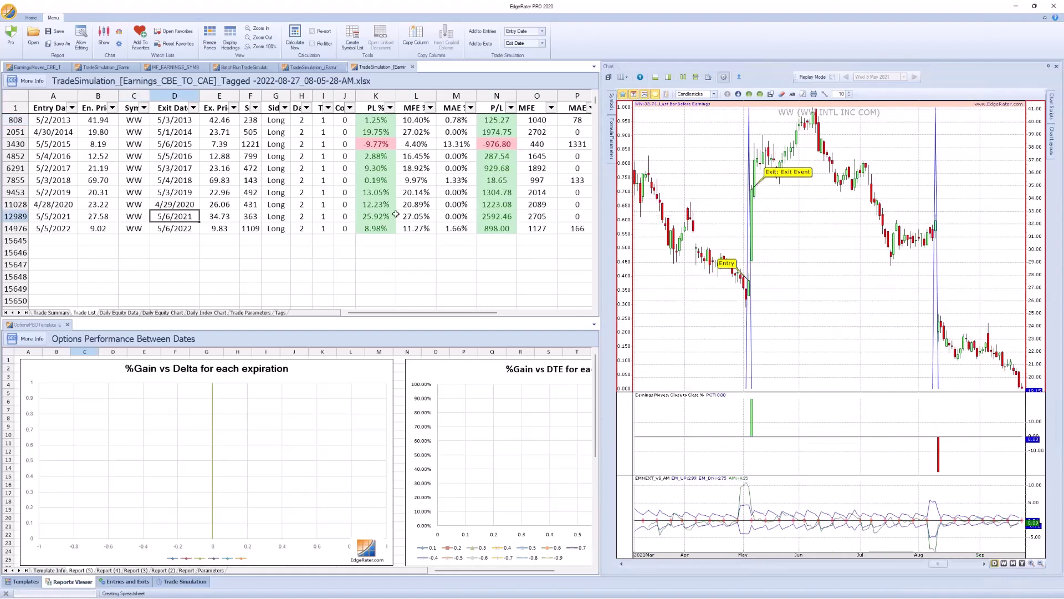
left_click(375, 229)
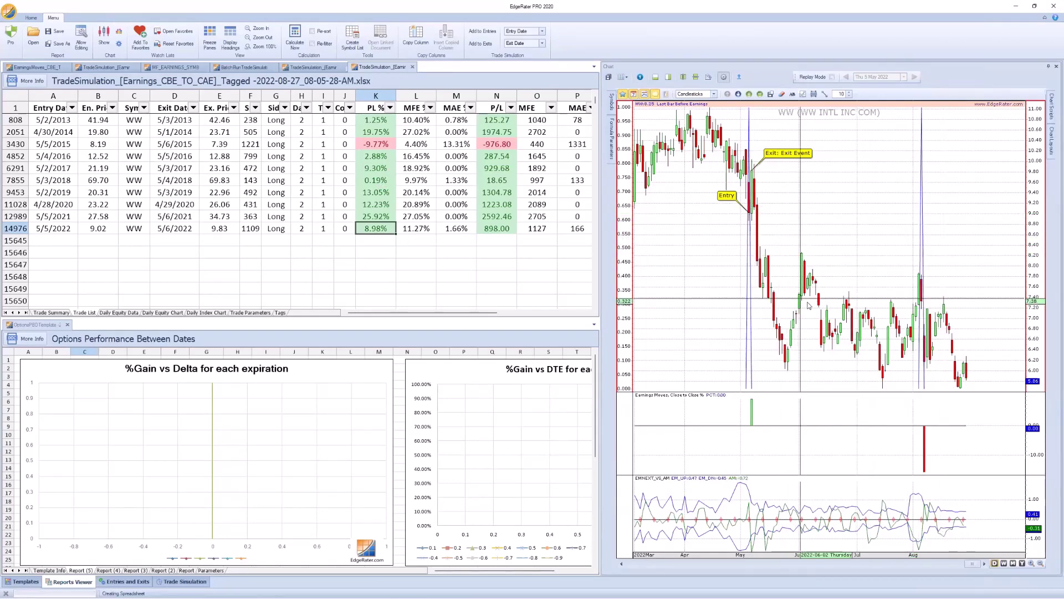
scroll(809, 306, "up", 4)
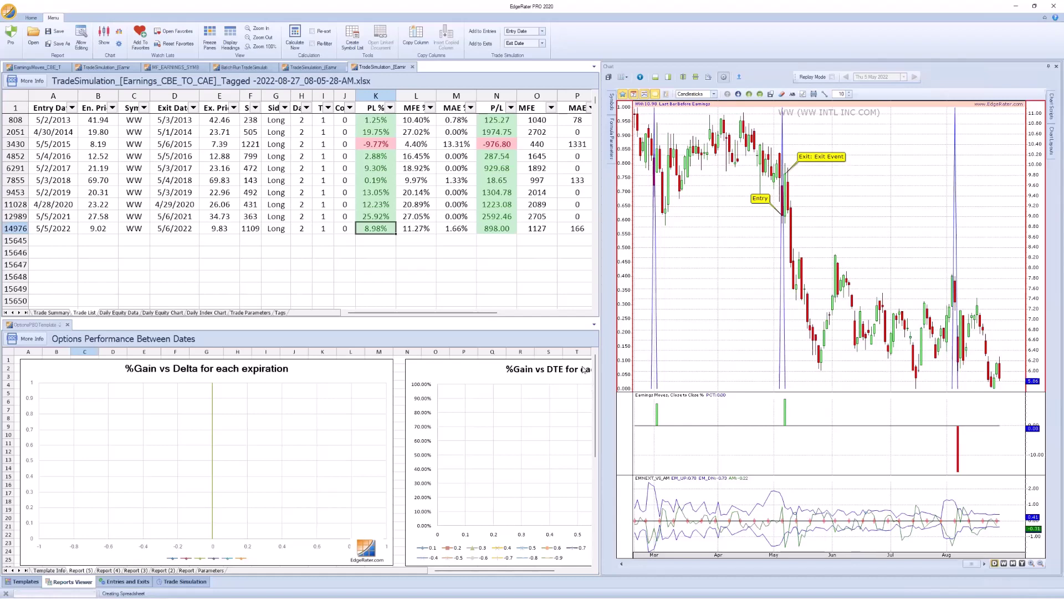
left_click_drag(603, 323, 558, 325)
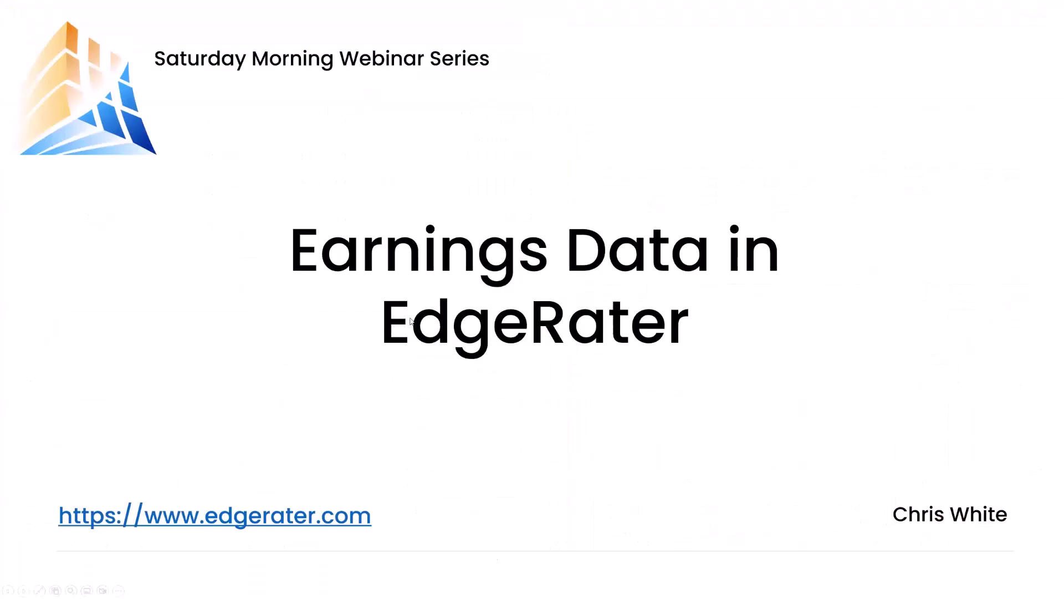
left_click(411, 321)
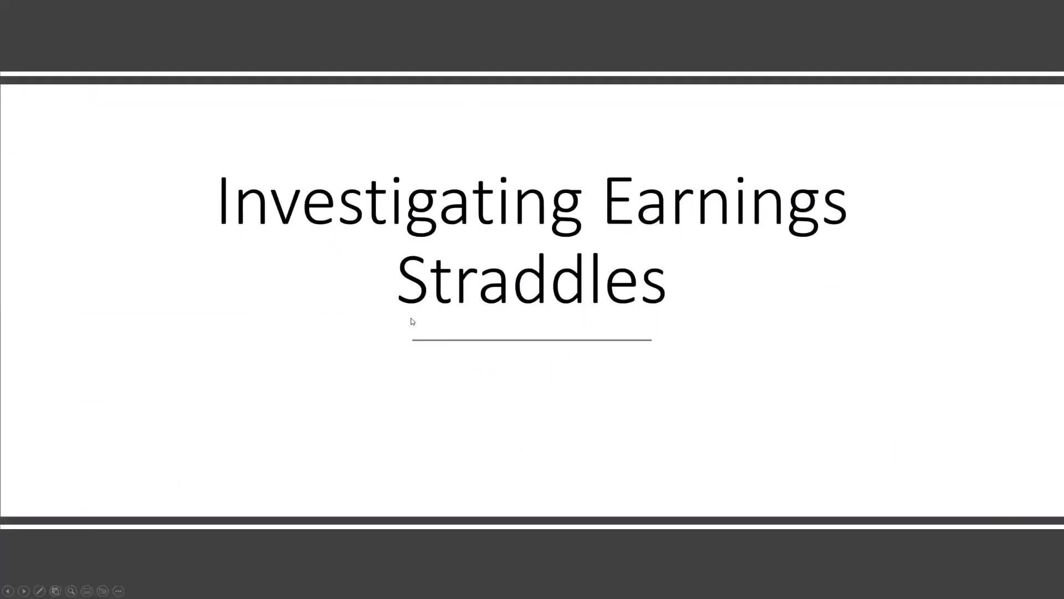
left_click(415, 319)
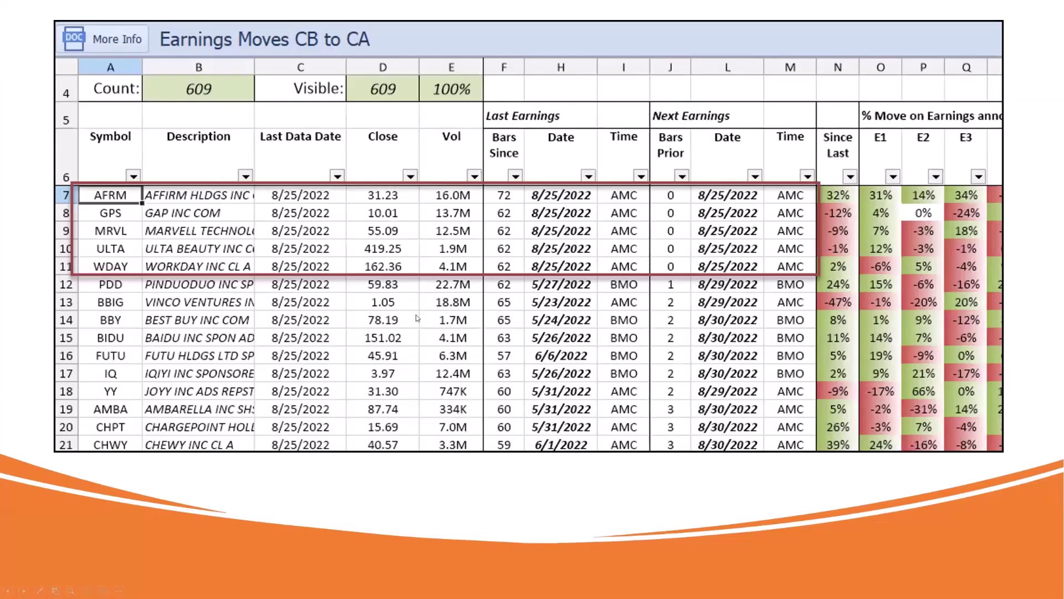
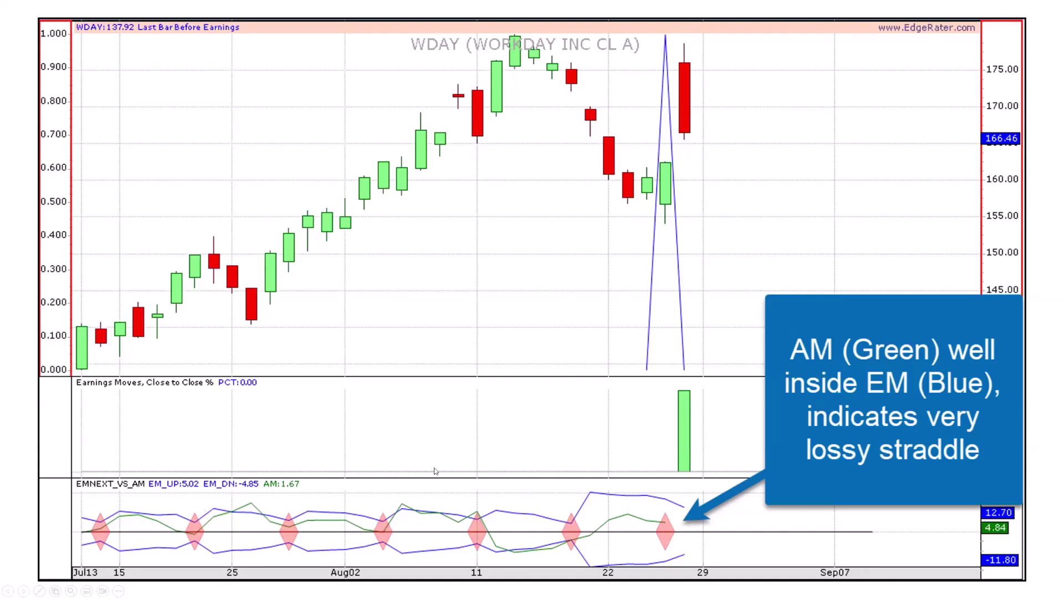
left_click(480, 461)
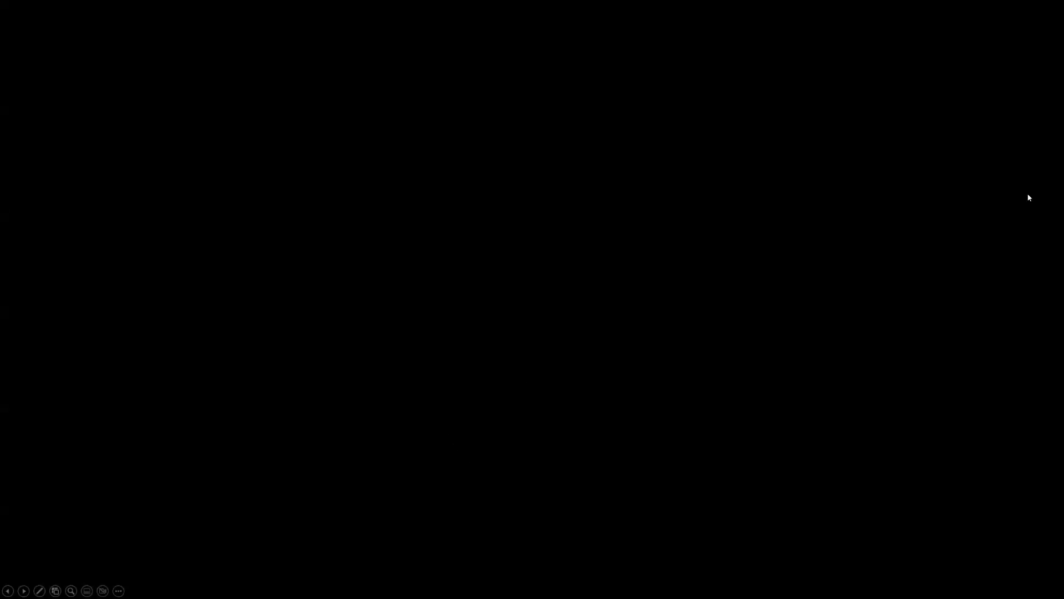
left_click(910, 193)
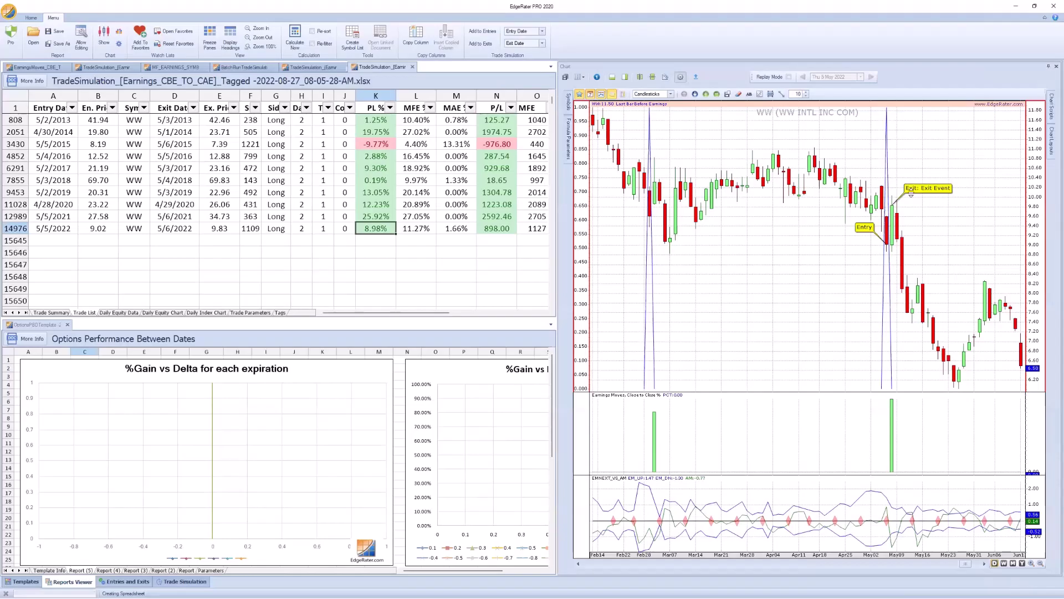
Step: Close the options performance report and widen the chart to about half the window, showing WW prices back to October
left_click(50, 581)
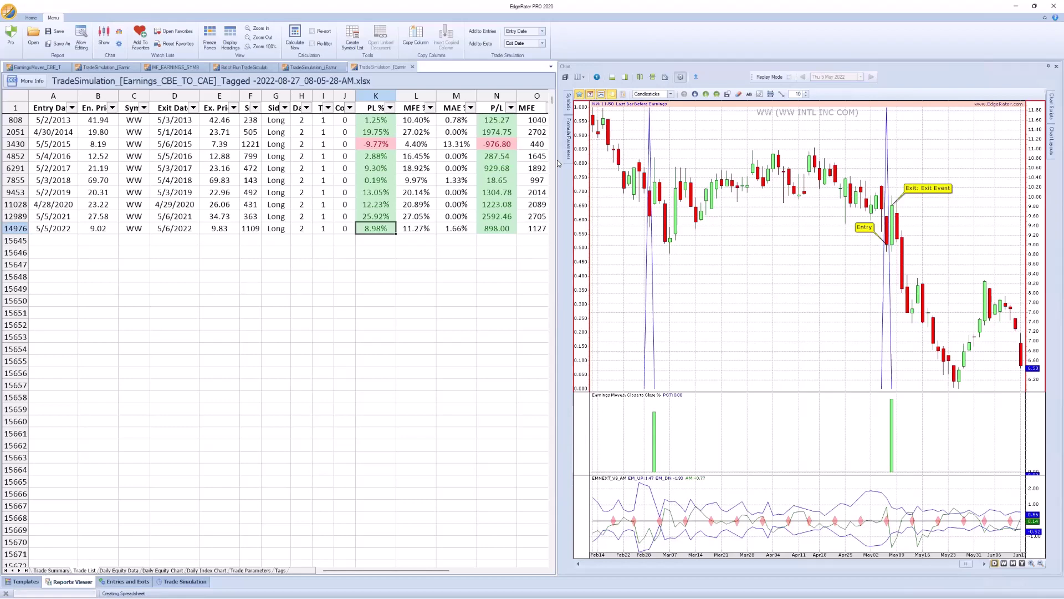
left_click_drag(558, 163, 531, 186)
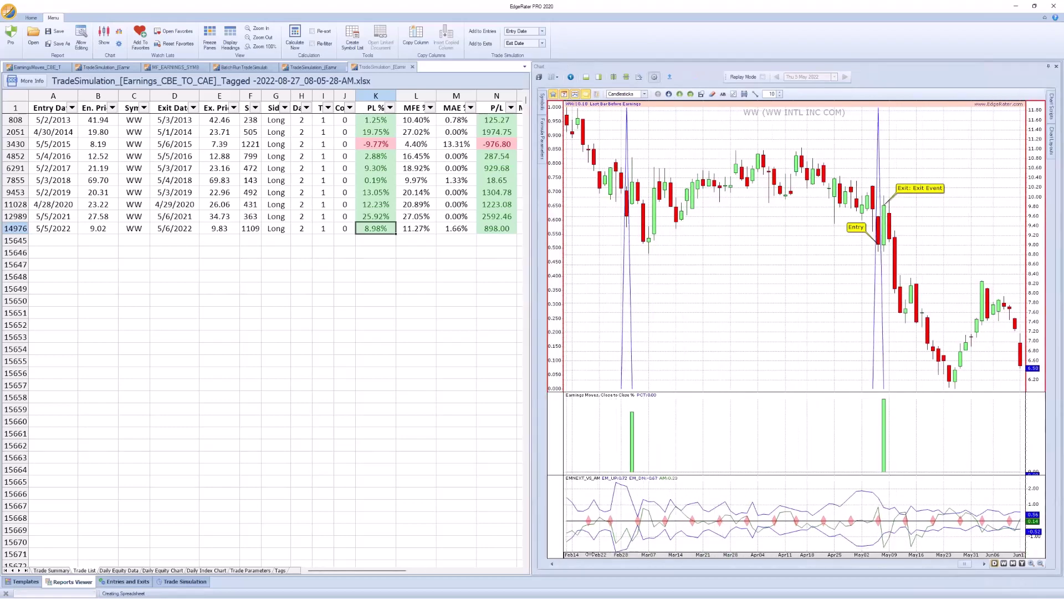
scroll(588, 554, "down", 5)
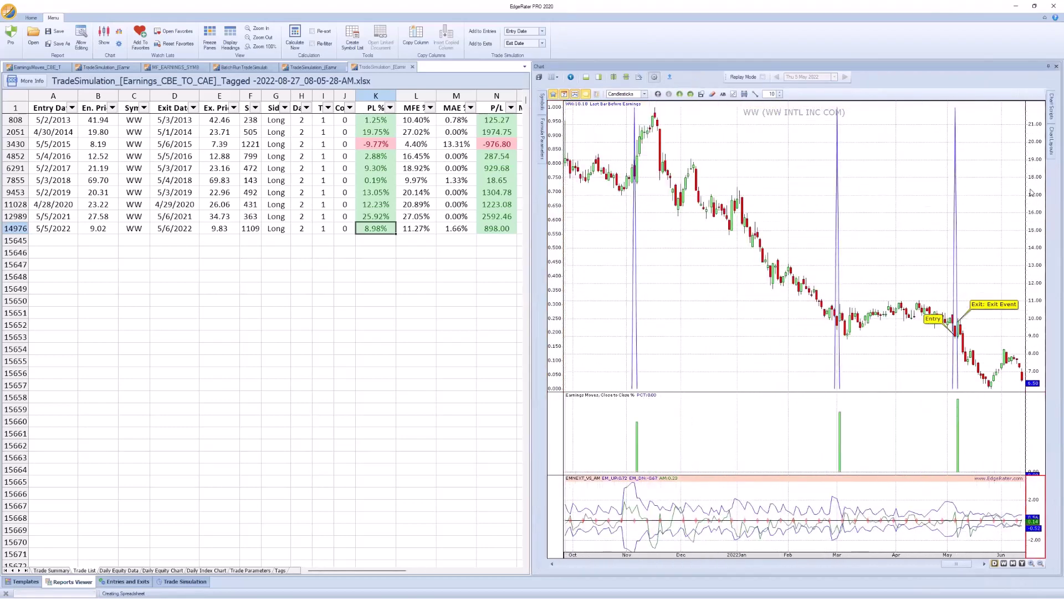
Step: Apply the Earnings % Move and EMNEXT vs AM layout to the WW chart, switch to Earnings & IV30, and widen the chart
mouse_move(1052, 140)
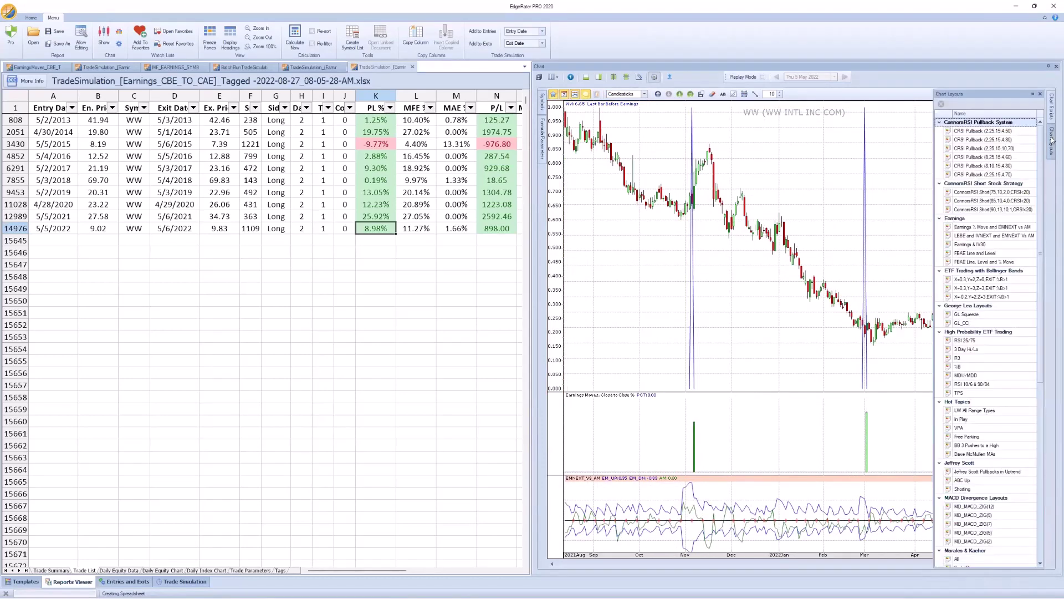
scroll(1034, 140, "down", 3)
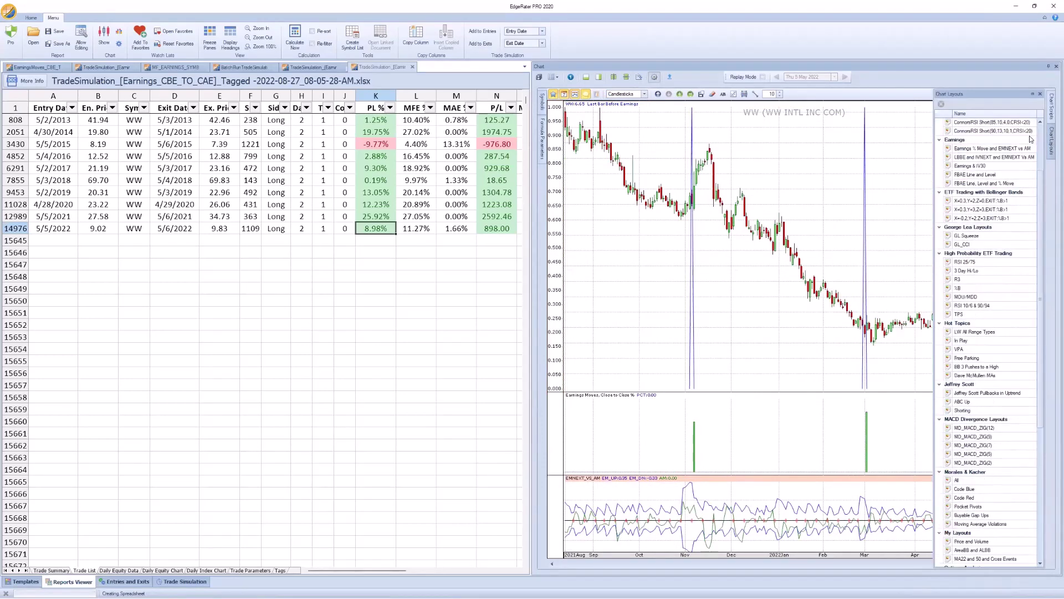
scroll(1032, 136, "up", 3)
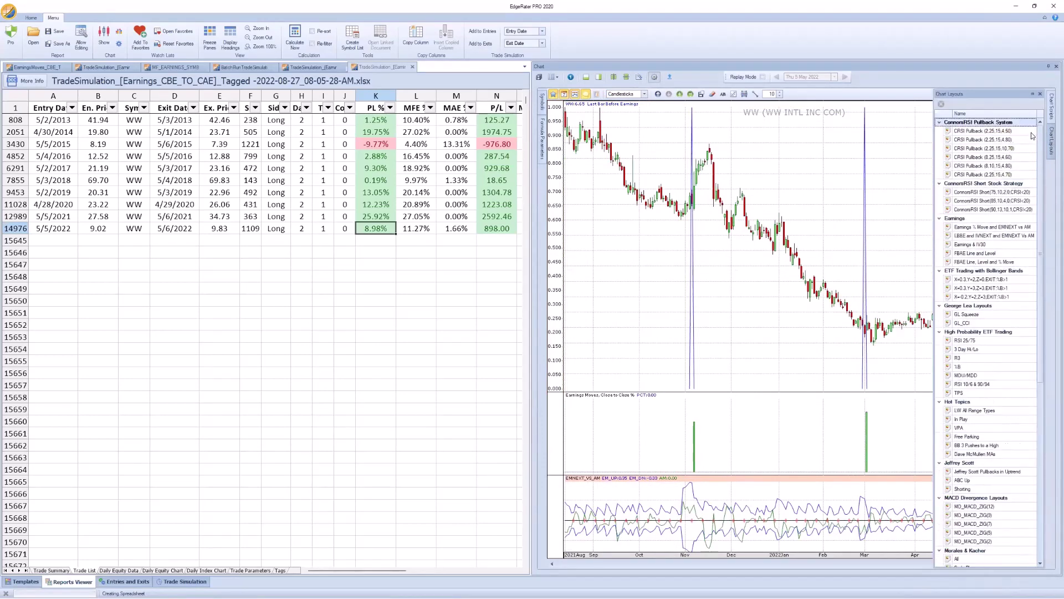
double_click(983, 227)
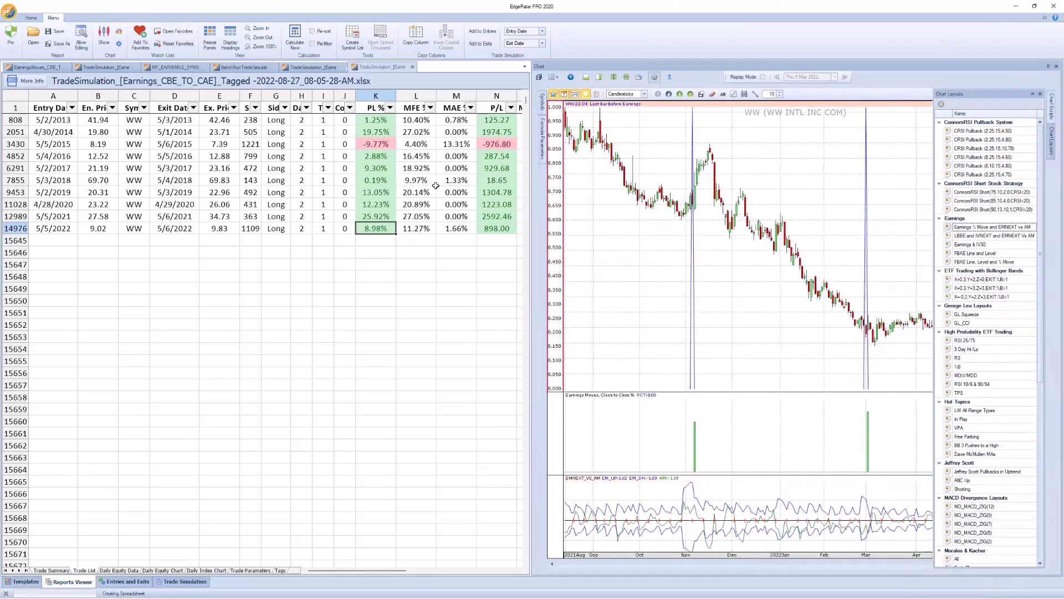
left_click(975, 244)
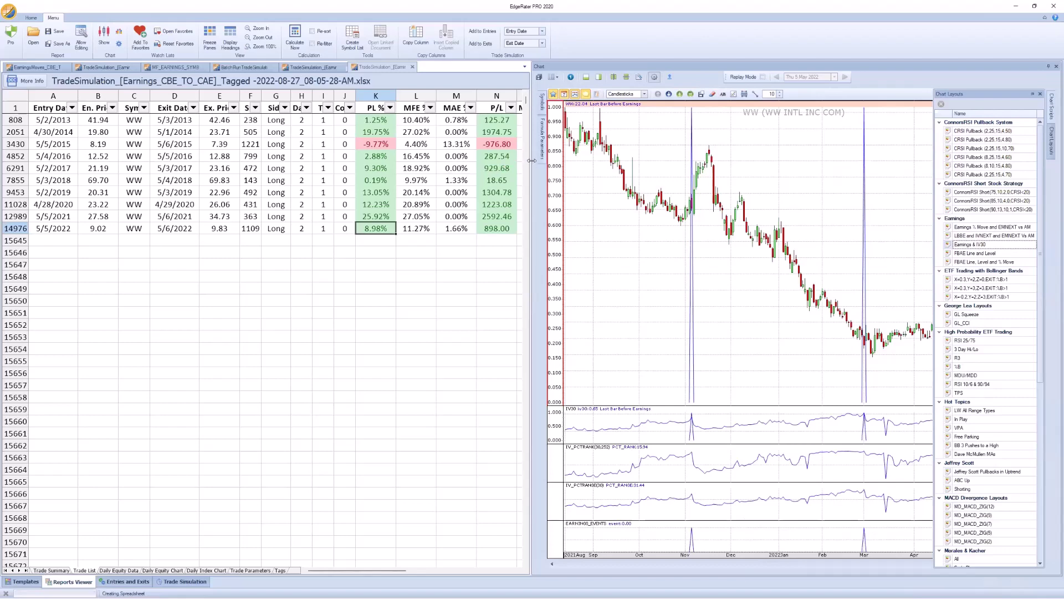
left_click_drag(532, 160, 413, 161)
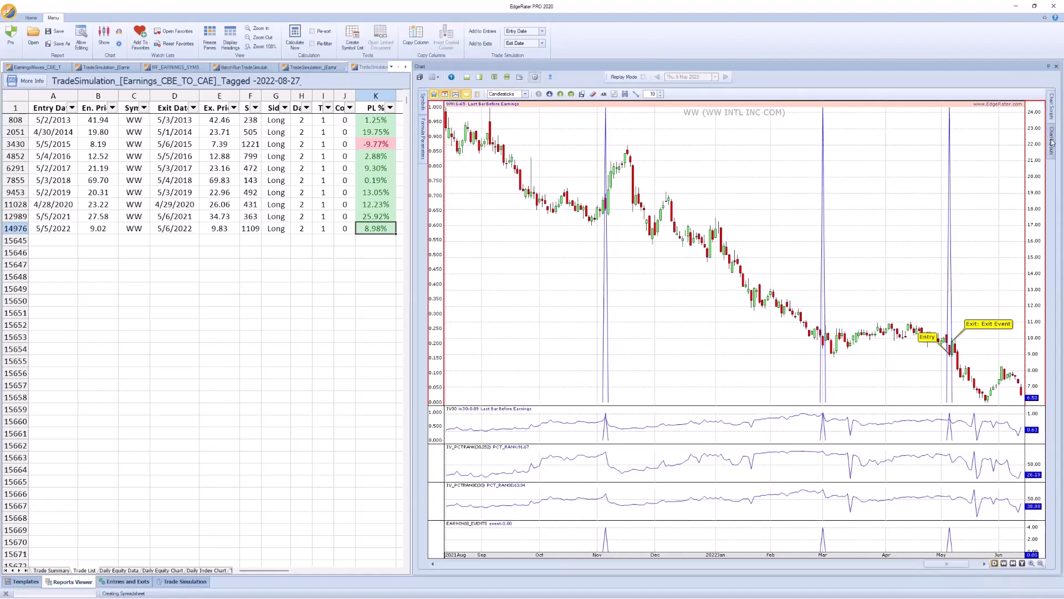
Step: Apply the FBAE Line and Level layout to the WW chart and extend the visible price history back to 2012
mouse_move(1052, 134)
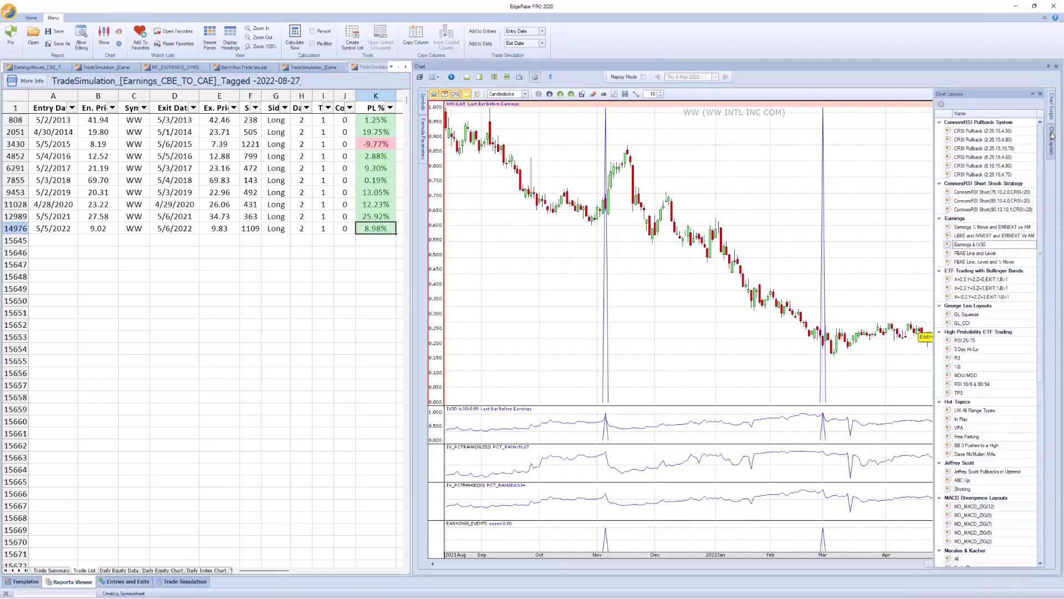
left_click(999, 254)
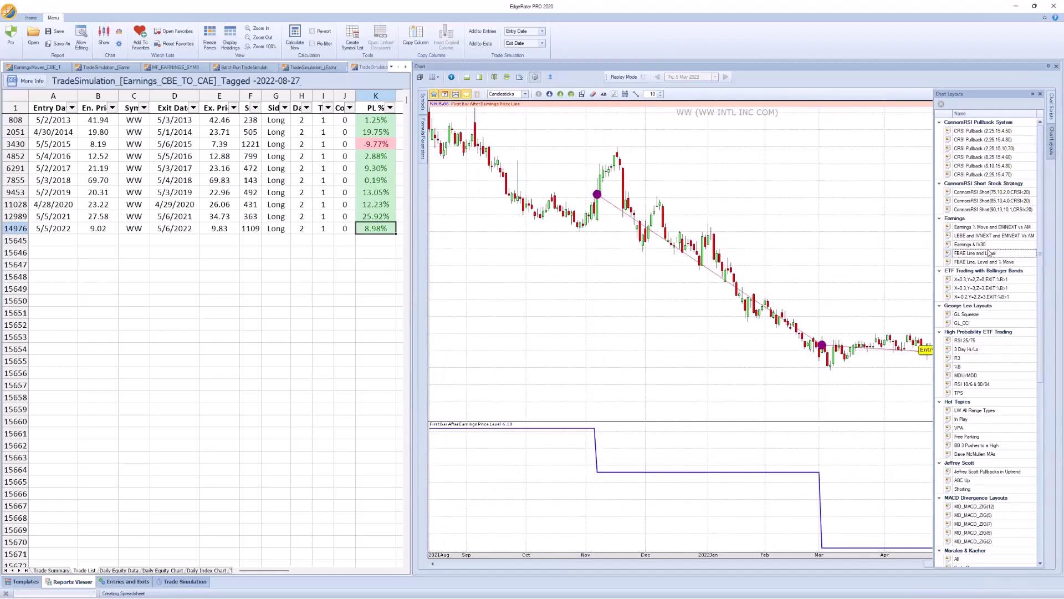
left_click(1039, 96)
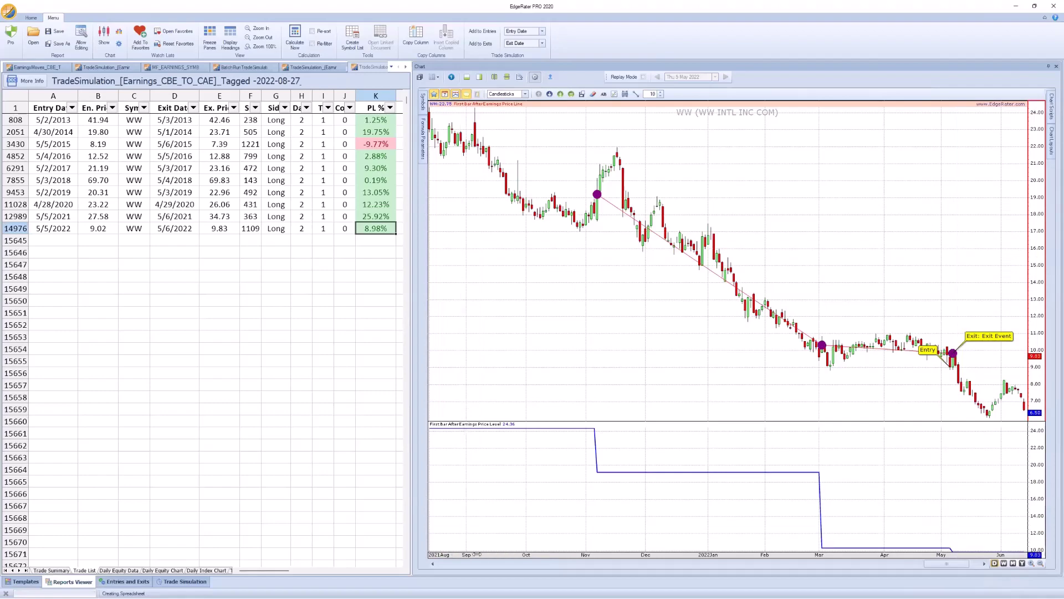
left_click_drag(476, 554, 998, 493)
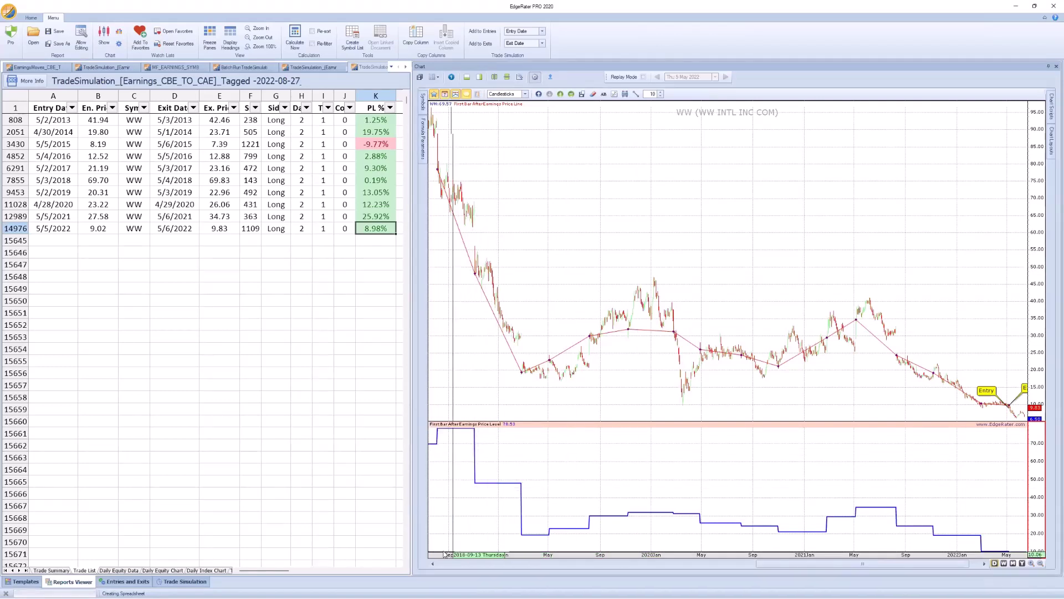
left_click_drag(461, 554, 789, 553)
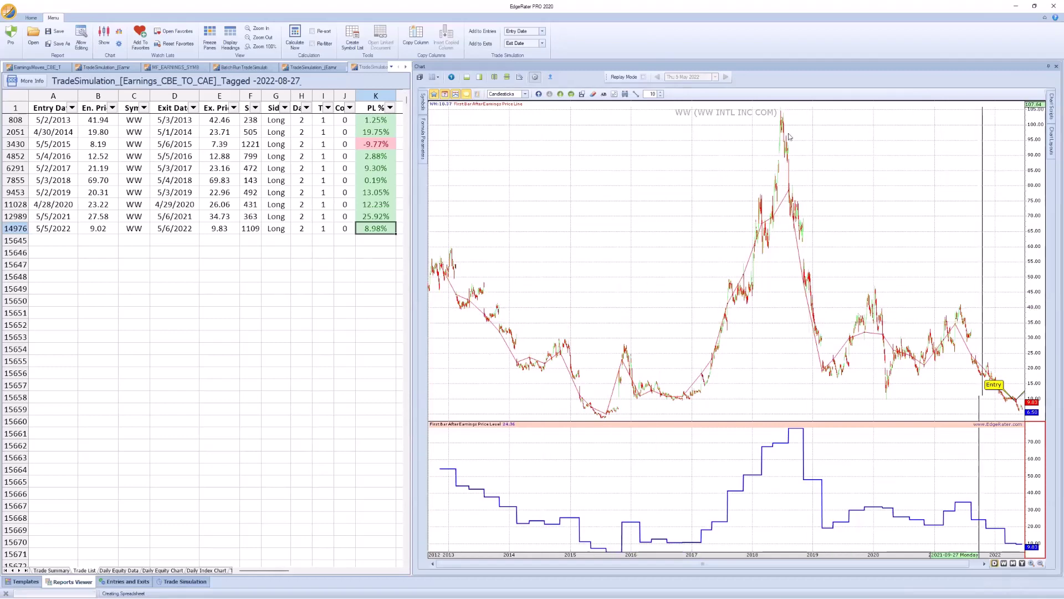
Step: Chart QQQ with the Earnings & IV30 layout, and switch to the Earnings % Move and EMNEXT vs AM layout
type("QQQ")
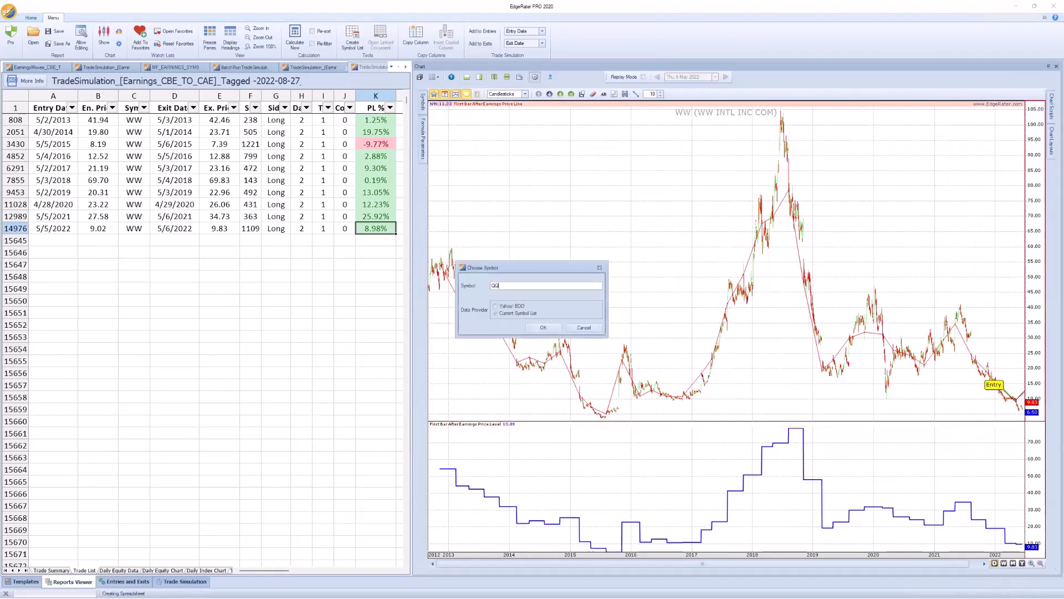
key("Return")
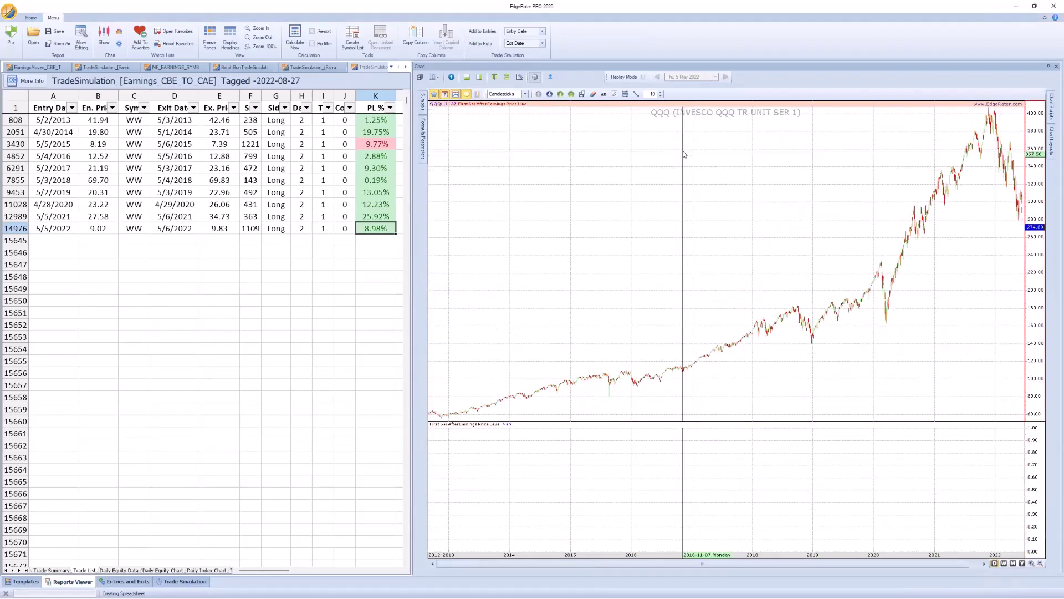
left_click(1051, 141)
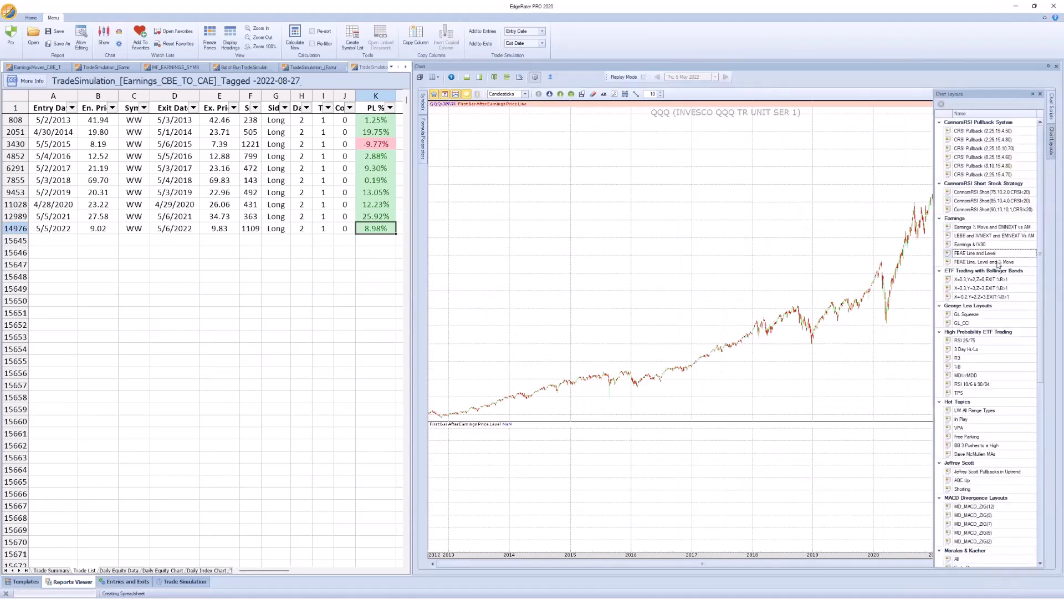
left_click(992, 244)
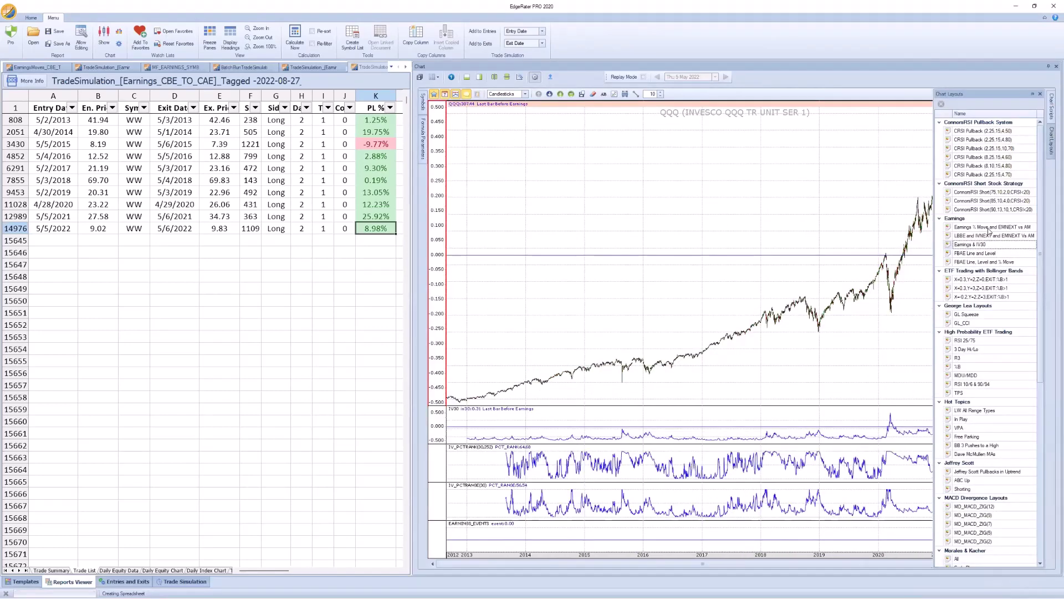
left_click(989, 228)
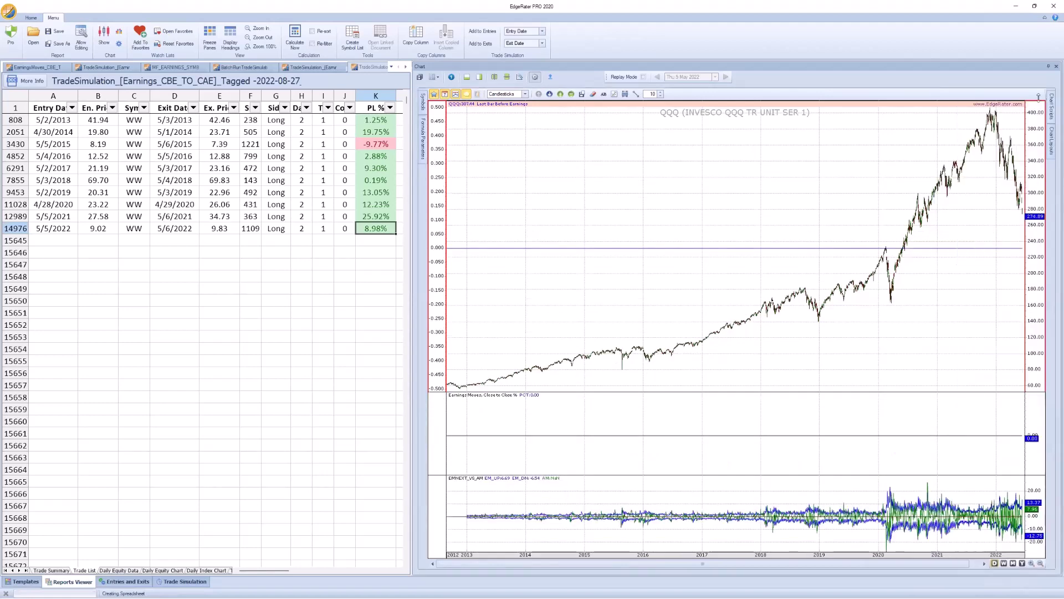
Step: Examine QQQ's expected versus actual moves at close range over the May to August 2022 price bars
left_click_drag(929, 567, 949, 567)
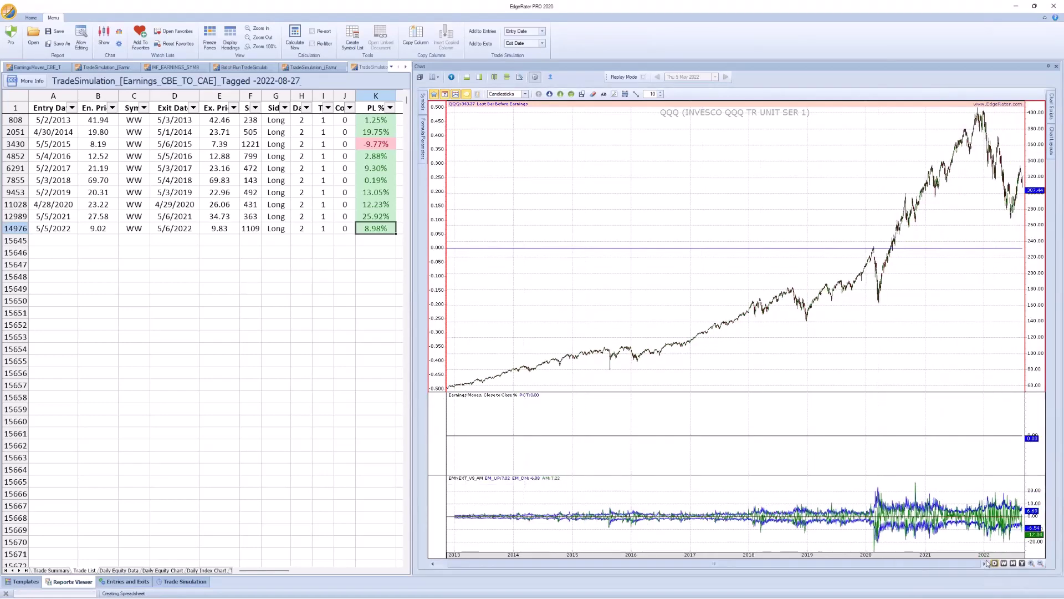
left_click(1031, 562)
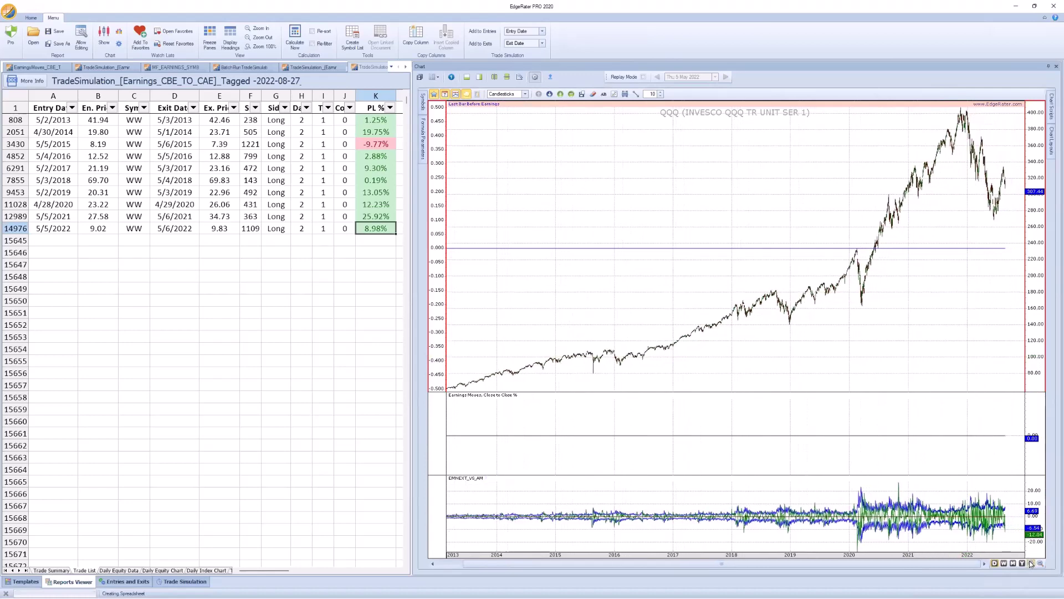
left_click(1030, 562)
left_click(1030, 562)
left_click(1031, 562)
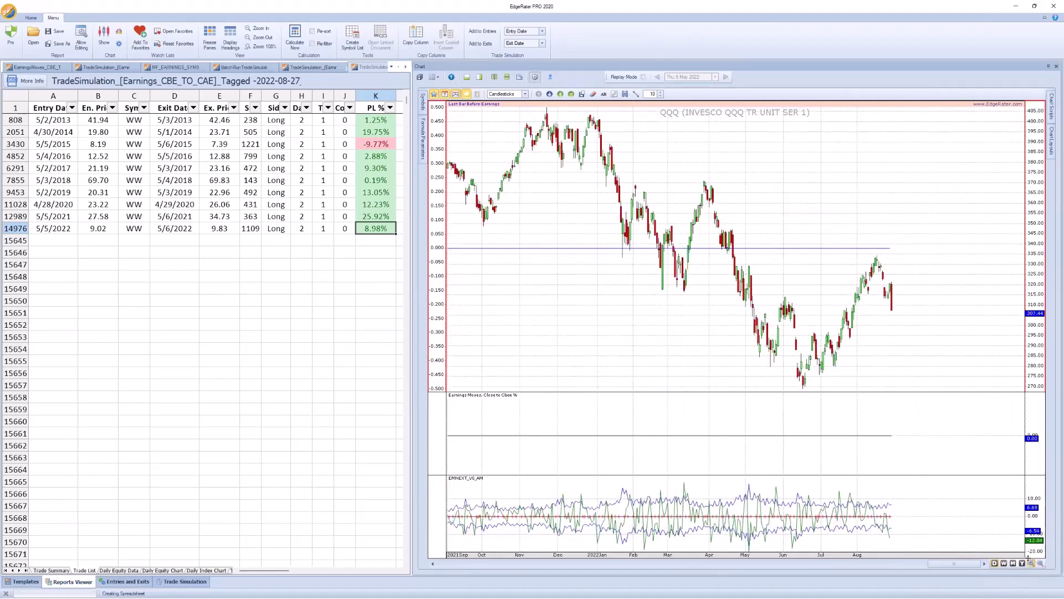
left_click(1030, 562)
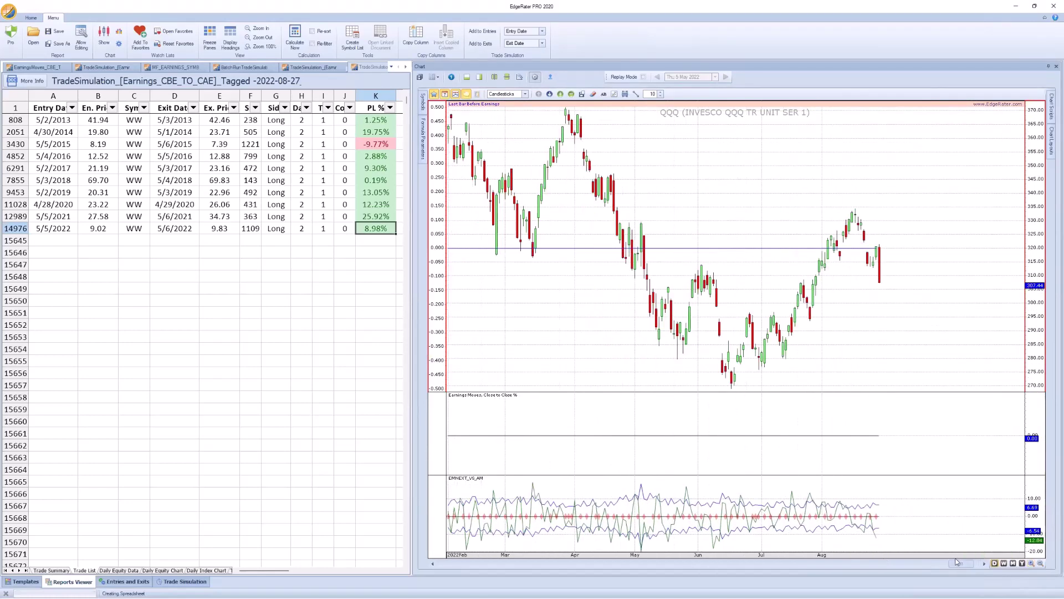
left_click(1040, 563)
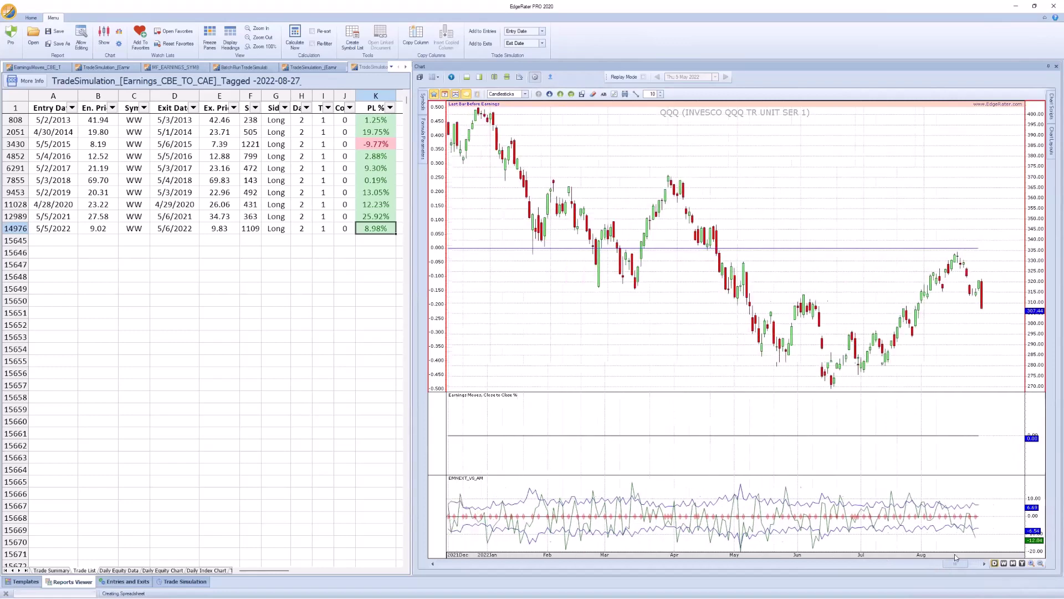
left_click(1030, 562)
scroll(1001, 496, "up", 2)
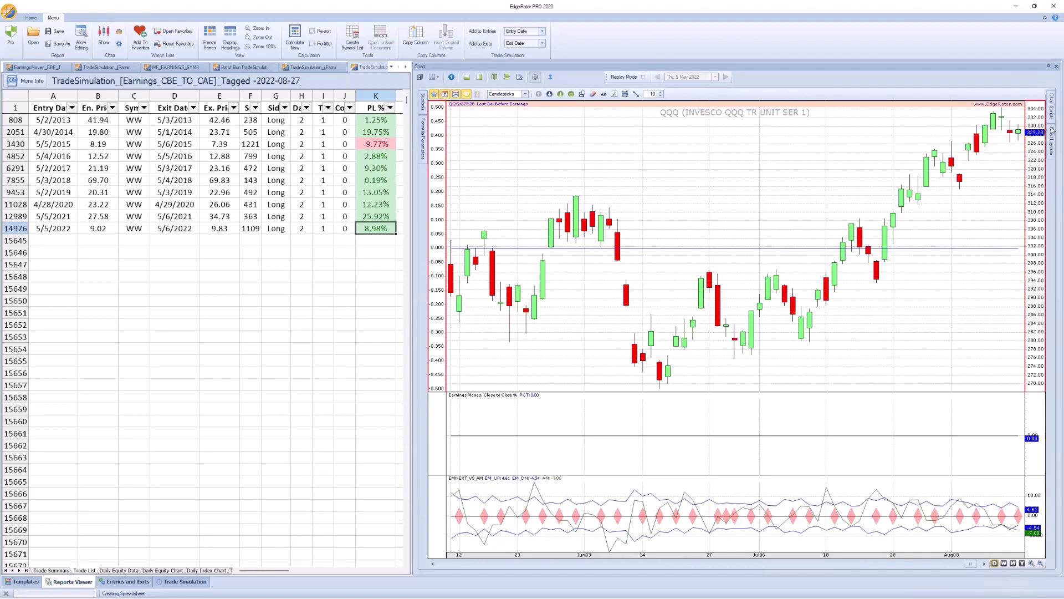
Step: Apply the FBAE Line and Level layout and chart the 4/28/2020 WW trade from the trade list
mouse_move(1052, 140)
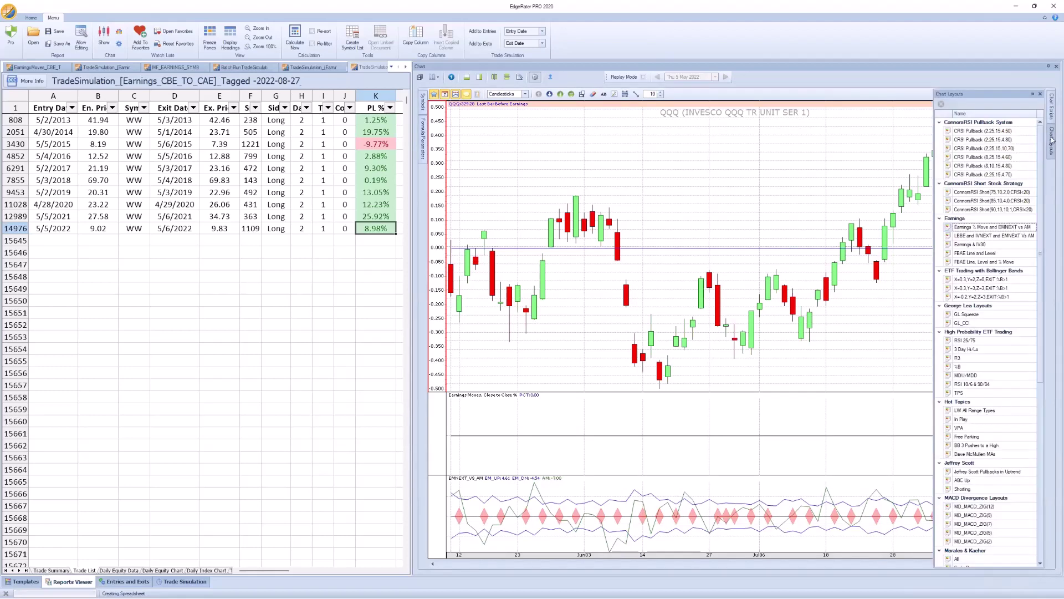
left_click(986, 255)
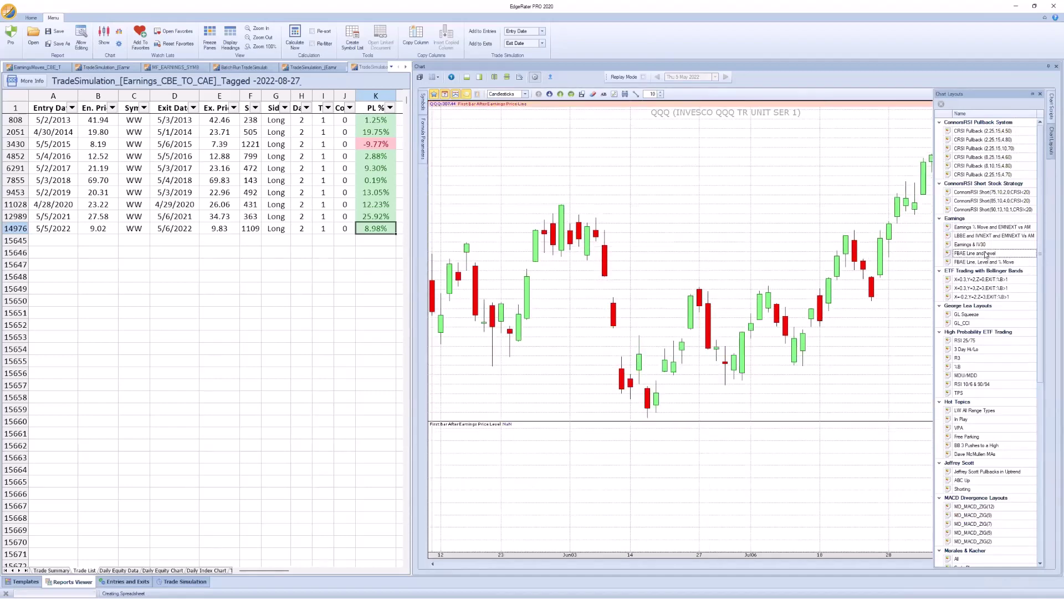
left_click(326, 202)
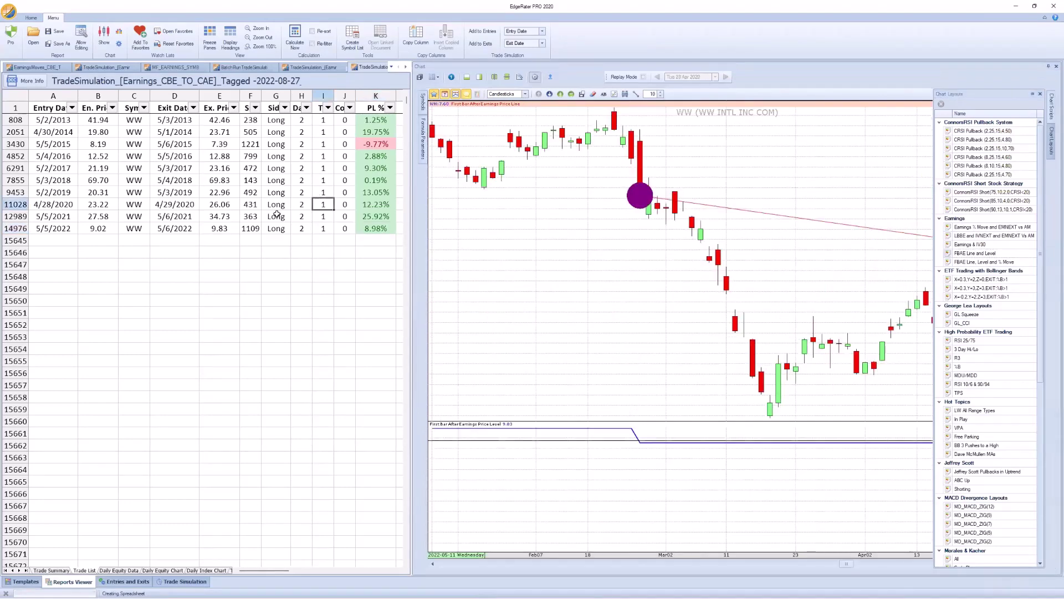
Step: Chart ANF from the symbol list and compress the time axis to show its multi-year first-bar-after-earnings price line and levels
mouse_move(424, 105)
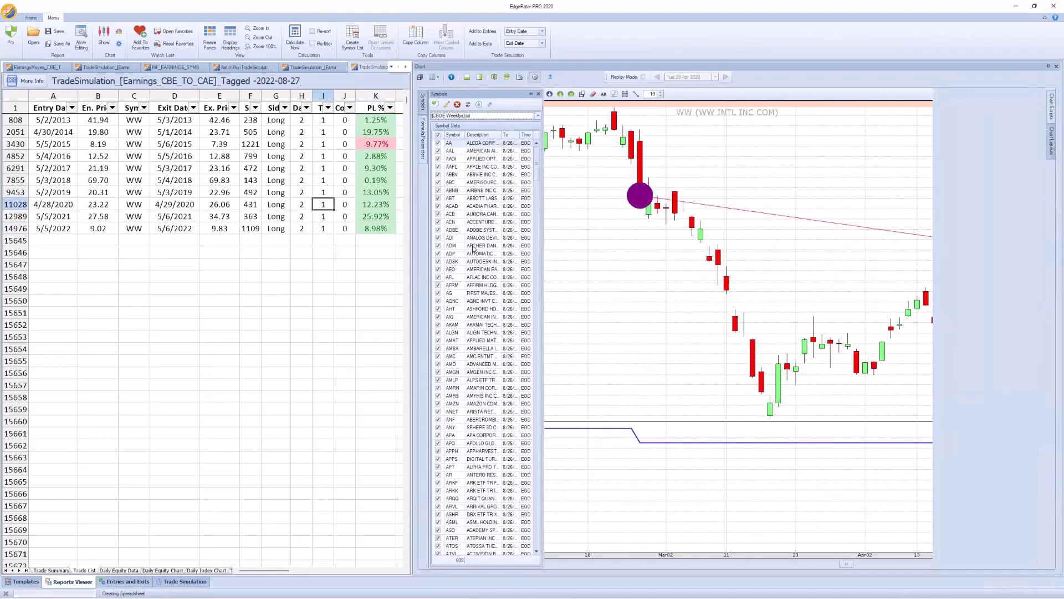
left_click(475, 245)
left_click(489, 301)
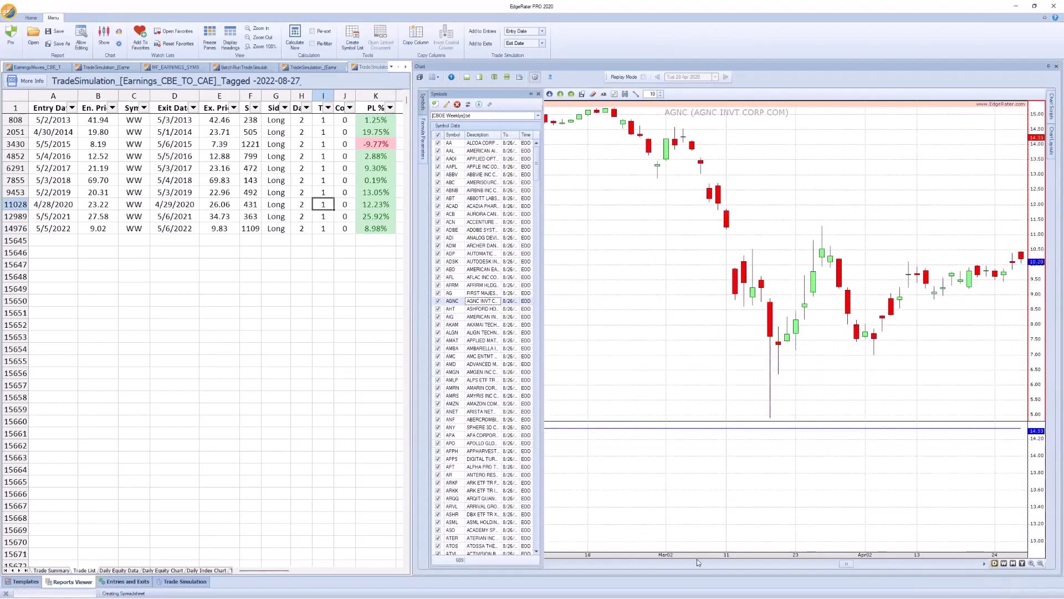
type("anf")
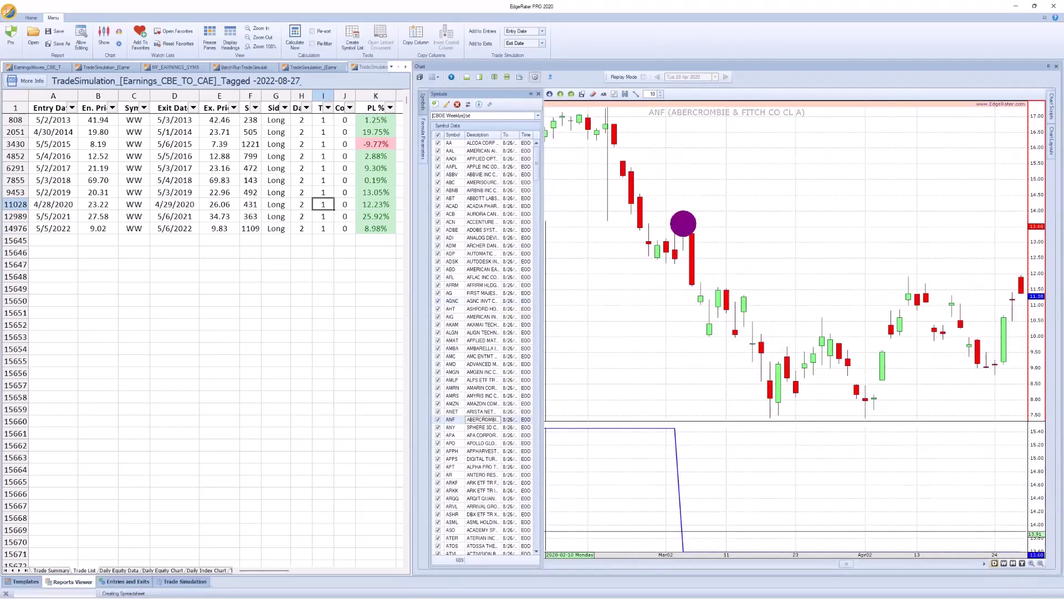
left_click_drag(681, 556, 637, 555)
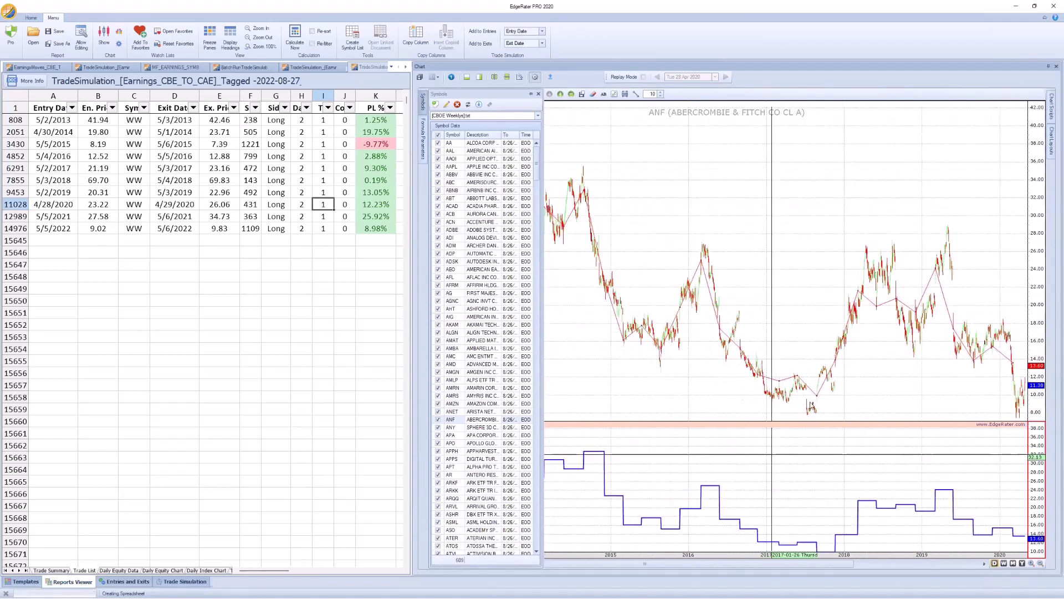
Step: Apply the FBAE Line, Level and % Move layout to ANF, then switch to LBBE and IVNEXT and EMNEXT Vs AM, showing mid-2017 to 2020
left_click(1051, 142)
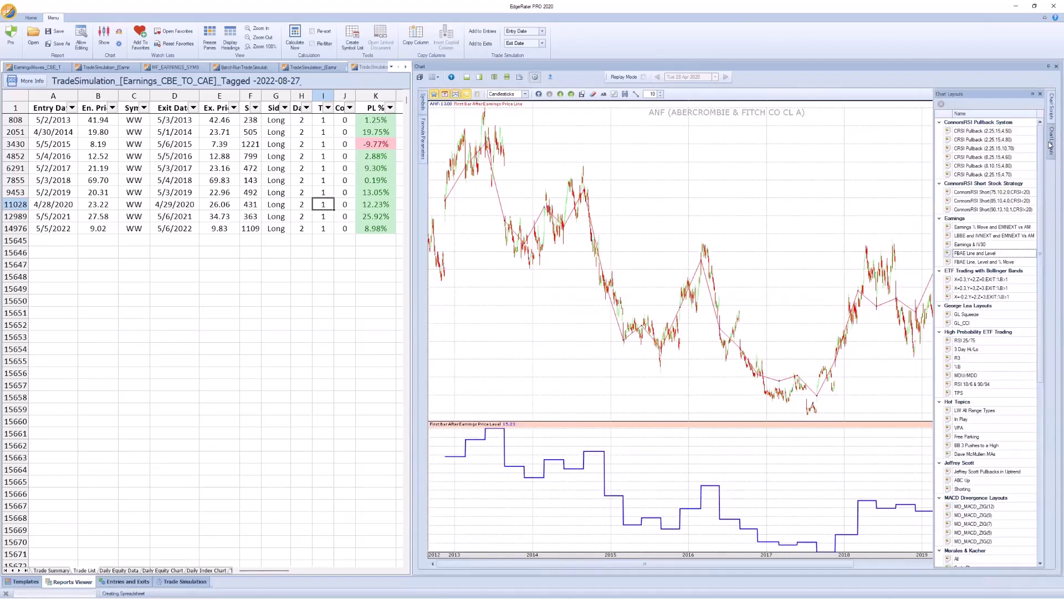
left_click(994, 263)
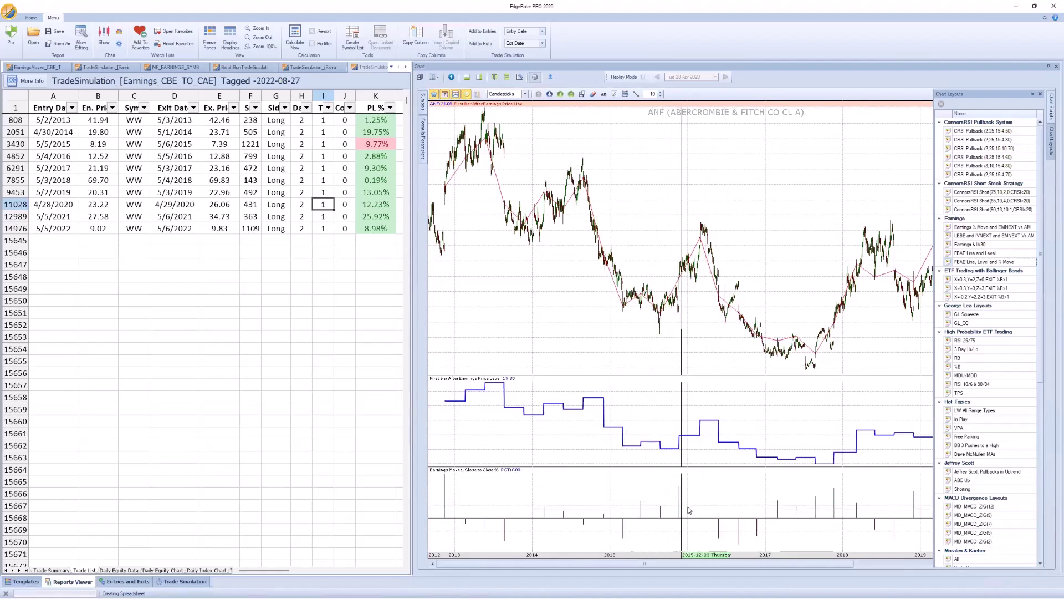
left_click(979, 238)
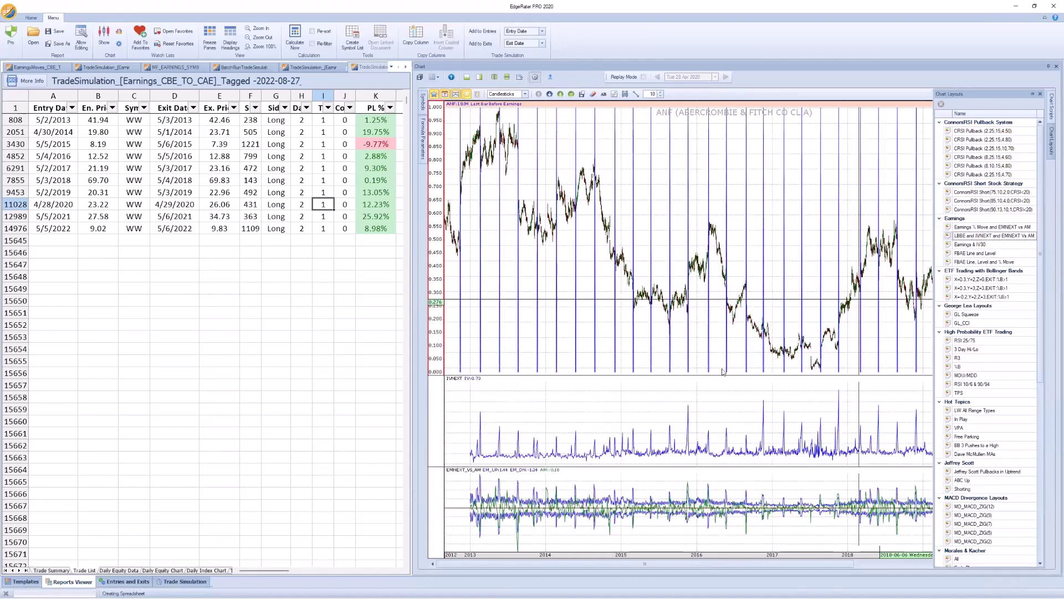
left_click(1041, 96)
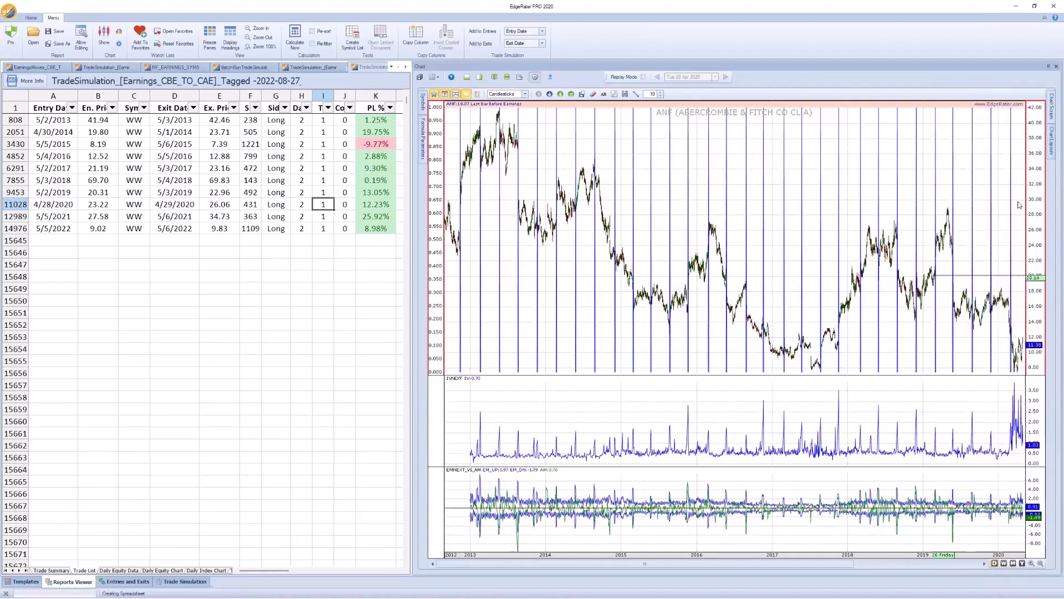
left_click(1031, 564)
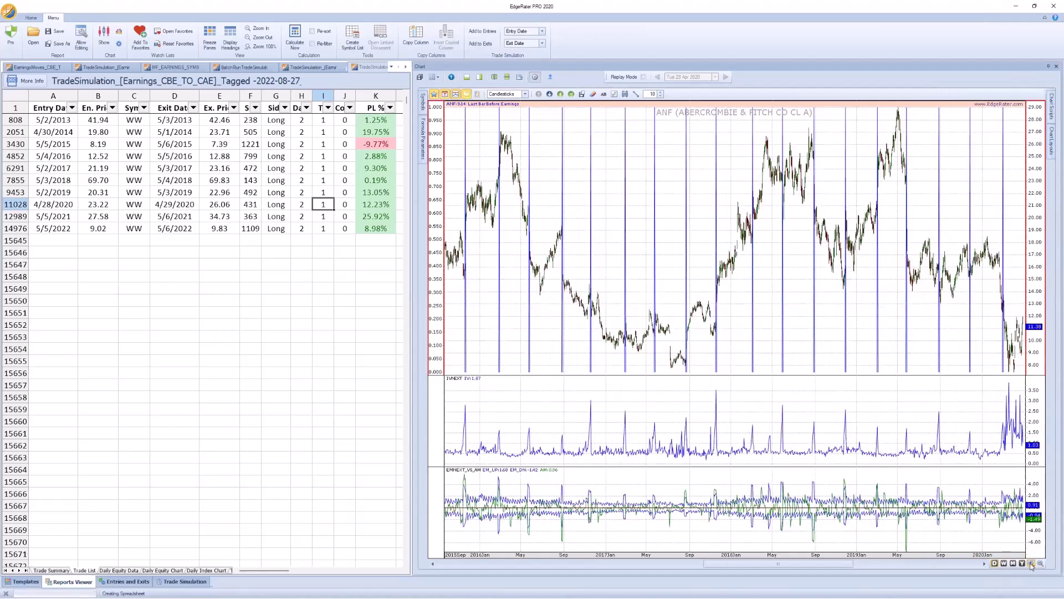
left_click(1031, 564)
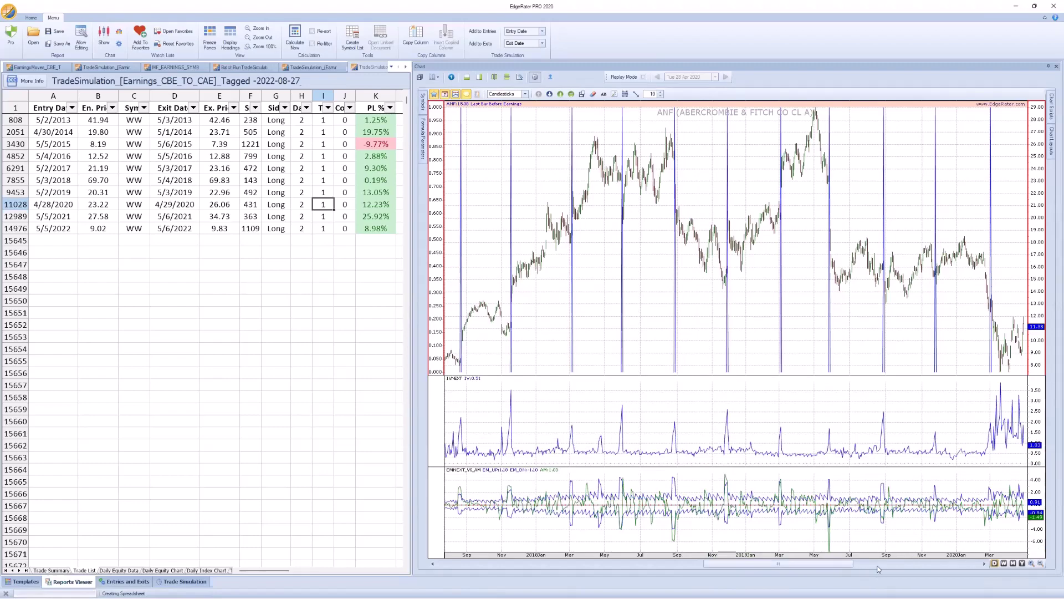
Step: Add the IV30 indicator from the Options Data scripts in its own pane on the ANF chart, covering 2021 to August 2022
left_click_drag(878, 569, 990, 570)
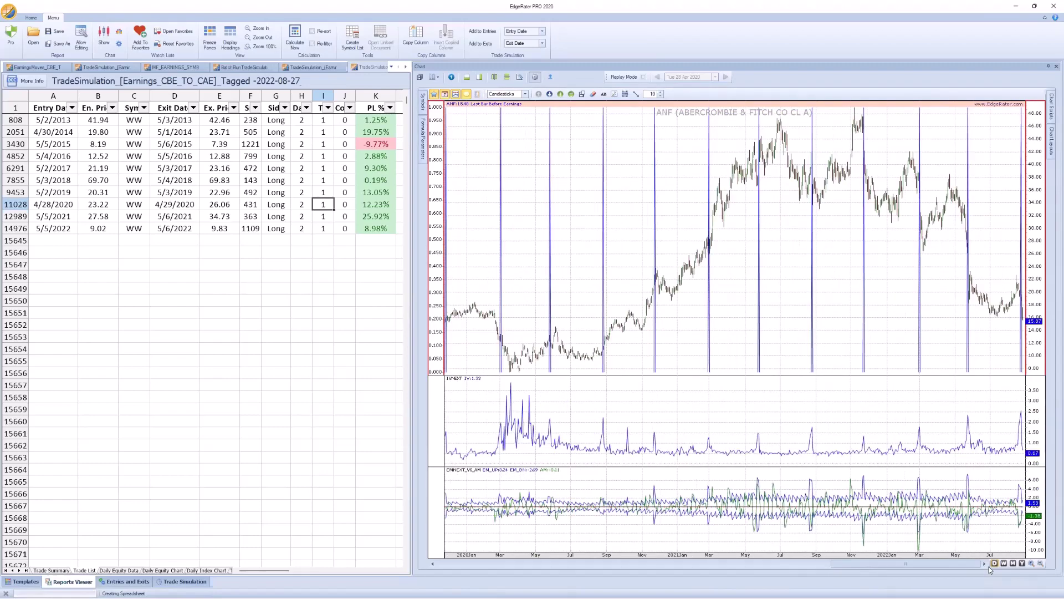
left_click(1031, 564)
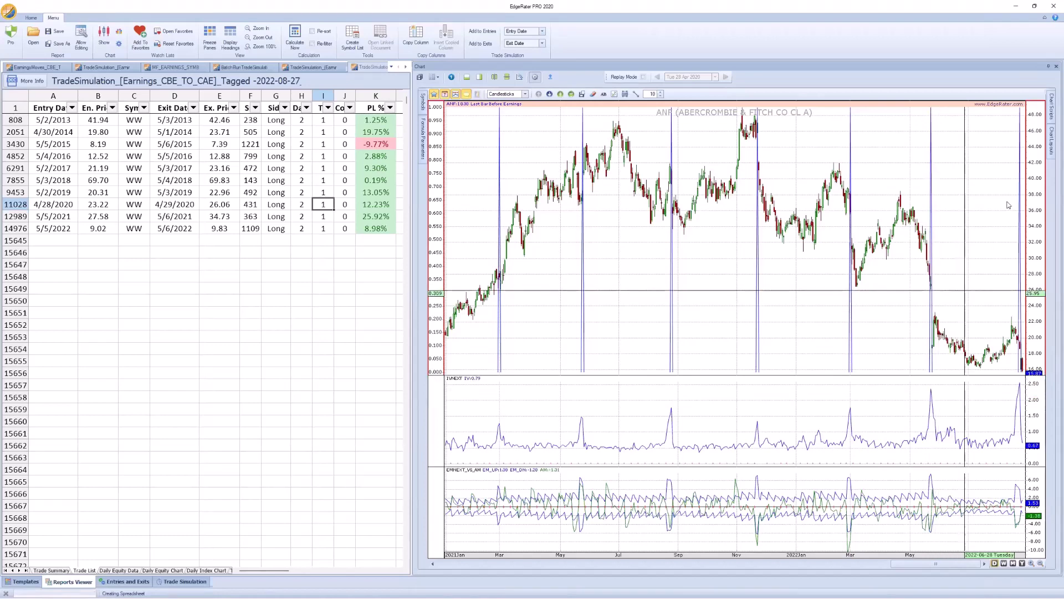
left_click(1051, 119)
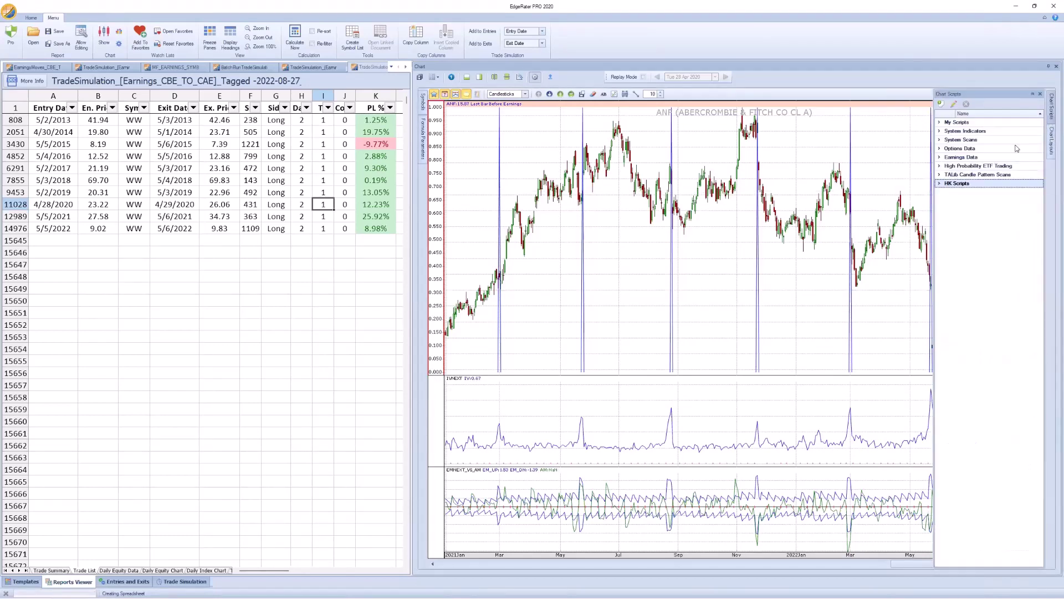
left_click(940, 148)
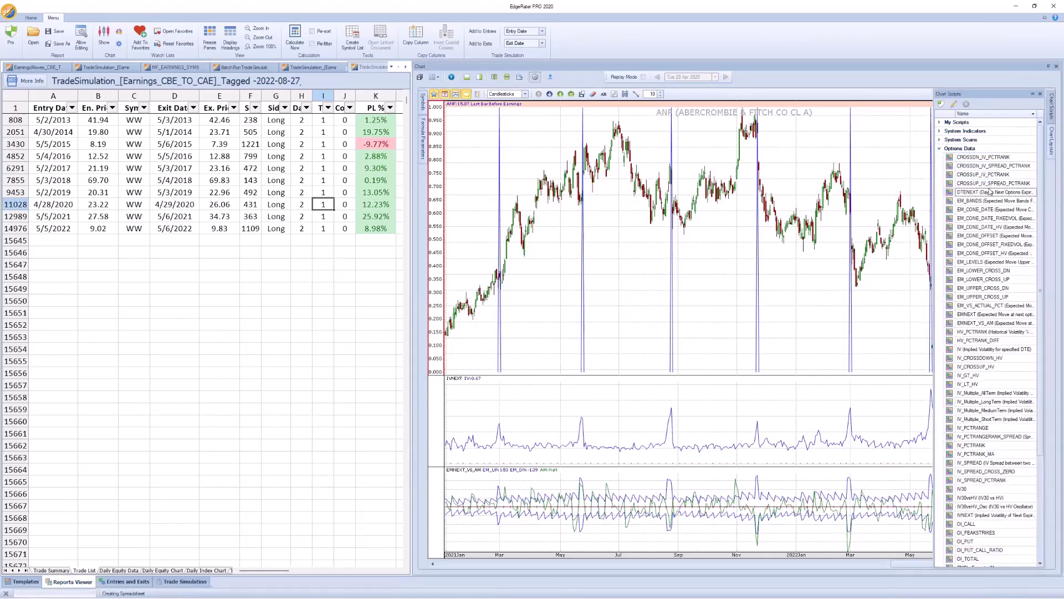
type("iv")
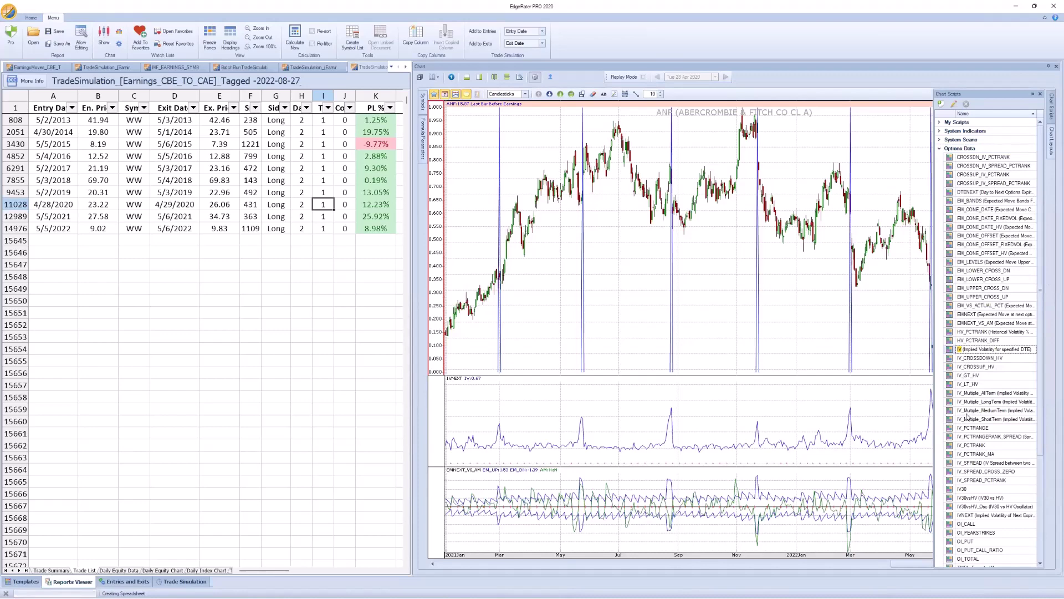
left_click(951, 491)
double_click(951, 491)
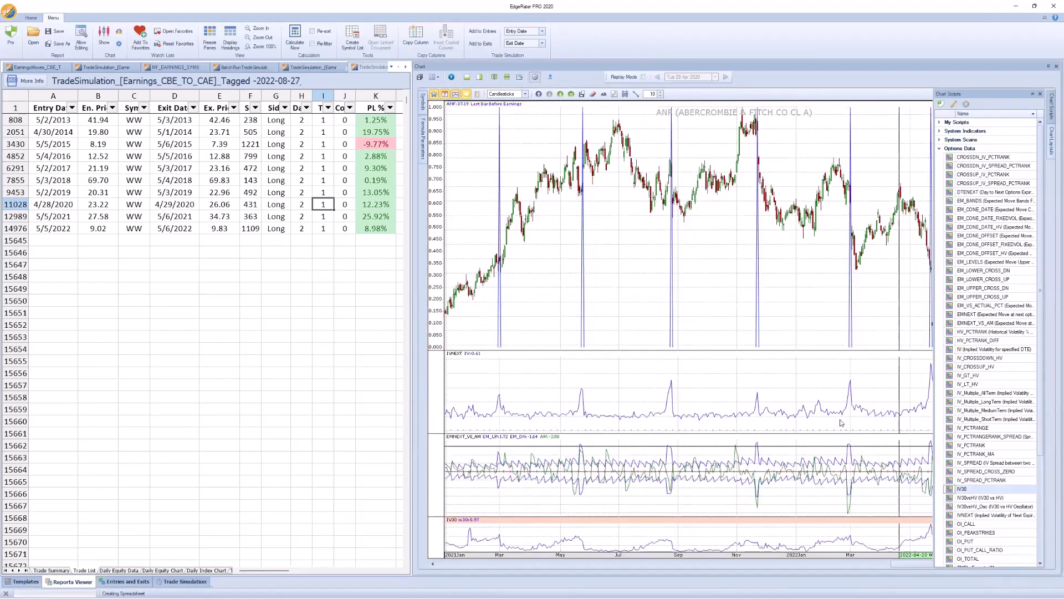
Step: Remove the EMNEXT_VS_AM pane and compare IVNEXT with IV30 around ANF's earnings dates from September 2021 to August 2022
left_click(572, 95)
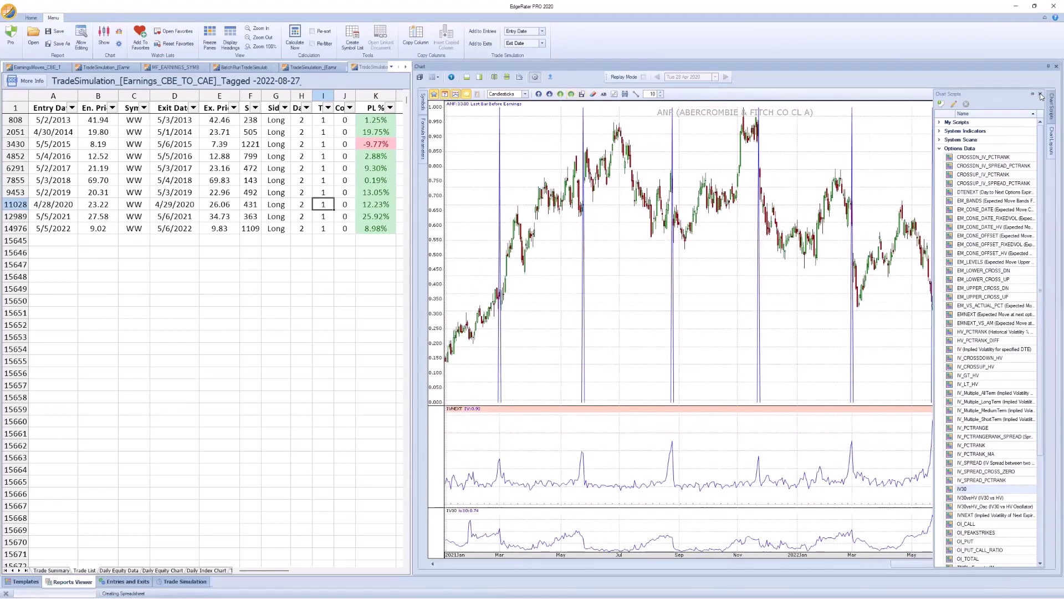
left_click(915, 425)
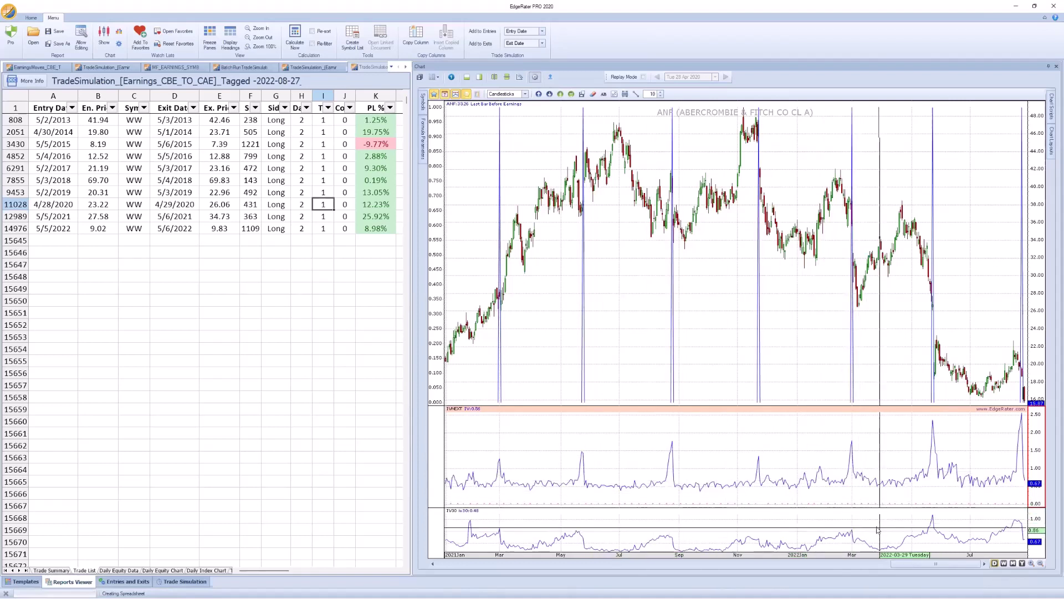
left_click(1032, 564)
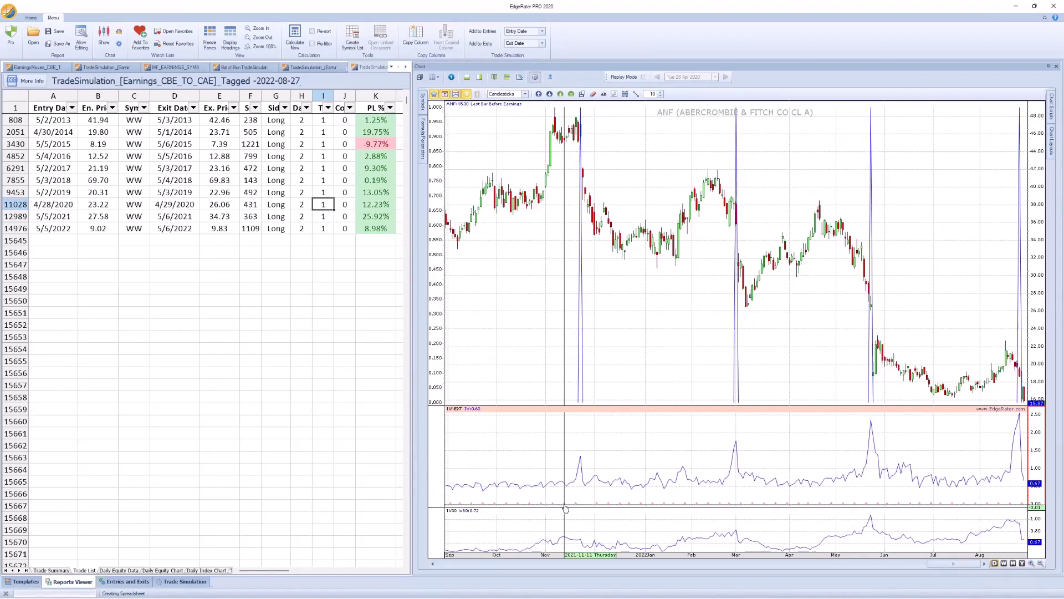
Step: Add the EMNEXT_VS_AM indicator back below IV30 and shrink the IVNEXT pane to enlarge the ANF price pane
left_click(1051, 110)
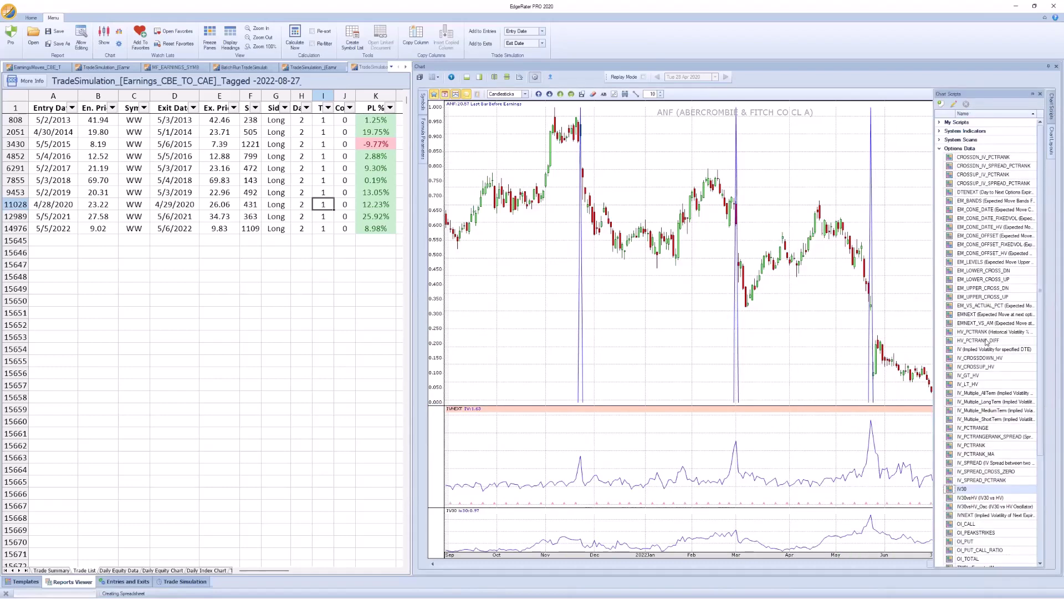
double_click(978, 323)
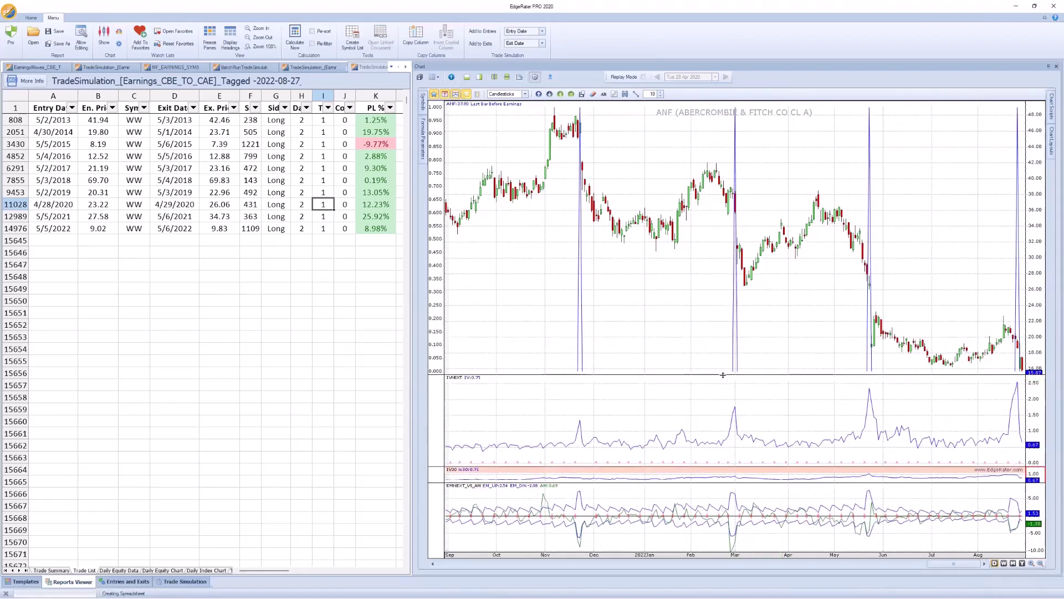
left_click(668, 476)
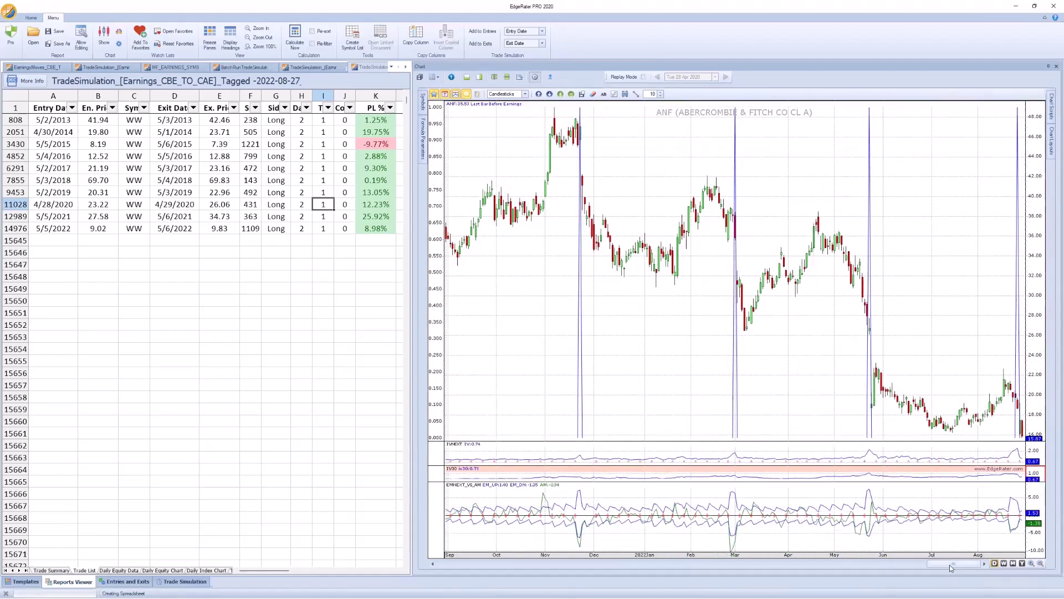
Step: Examine ANF's expected versus actual moves around the earnings dates from March 2021 to February 2022
left_click_drag(951, 567, 925, 565)
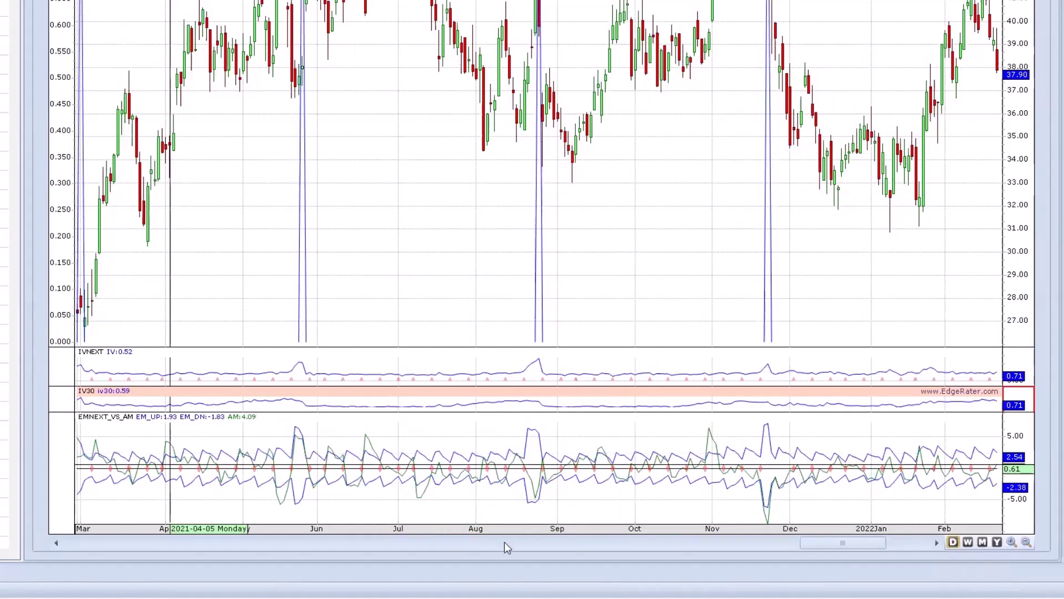
left_click(926, 544)
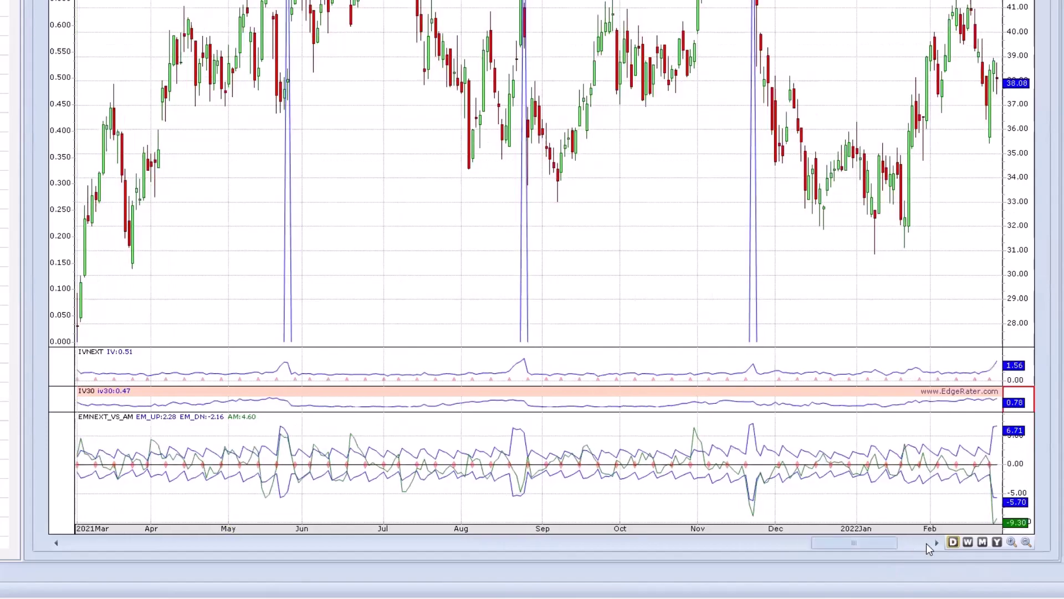